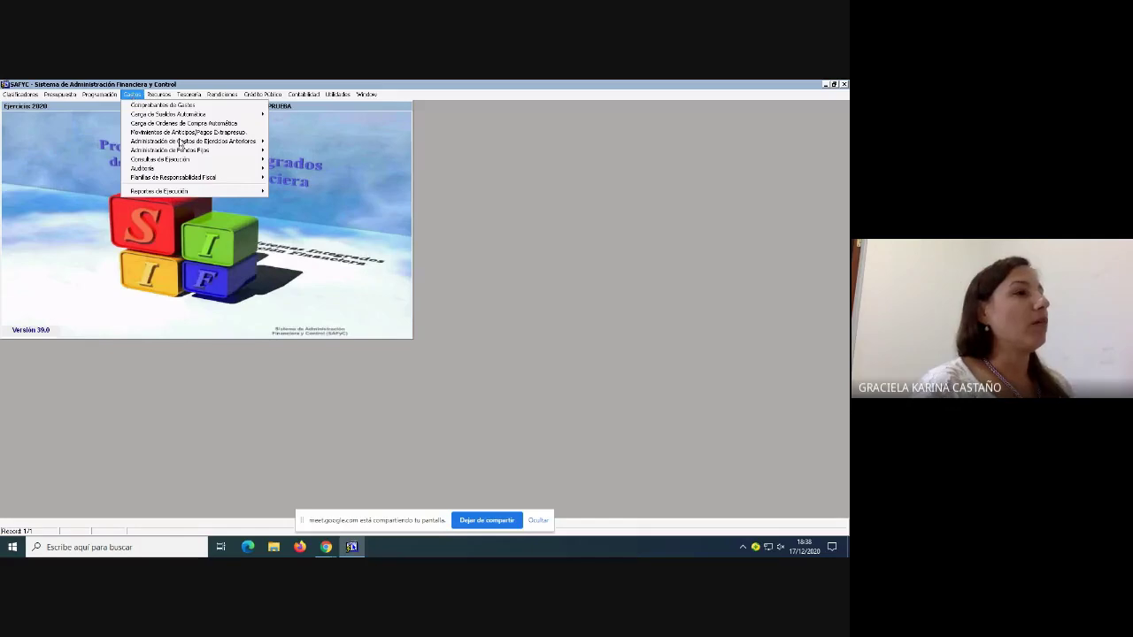
Open Gastos > Comprobantes de Gastos to list the existing expense vouchers.
{"action": "mouse_move", "coordinate": [187, 141]}
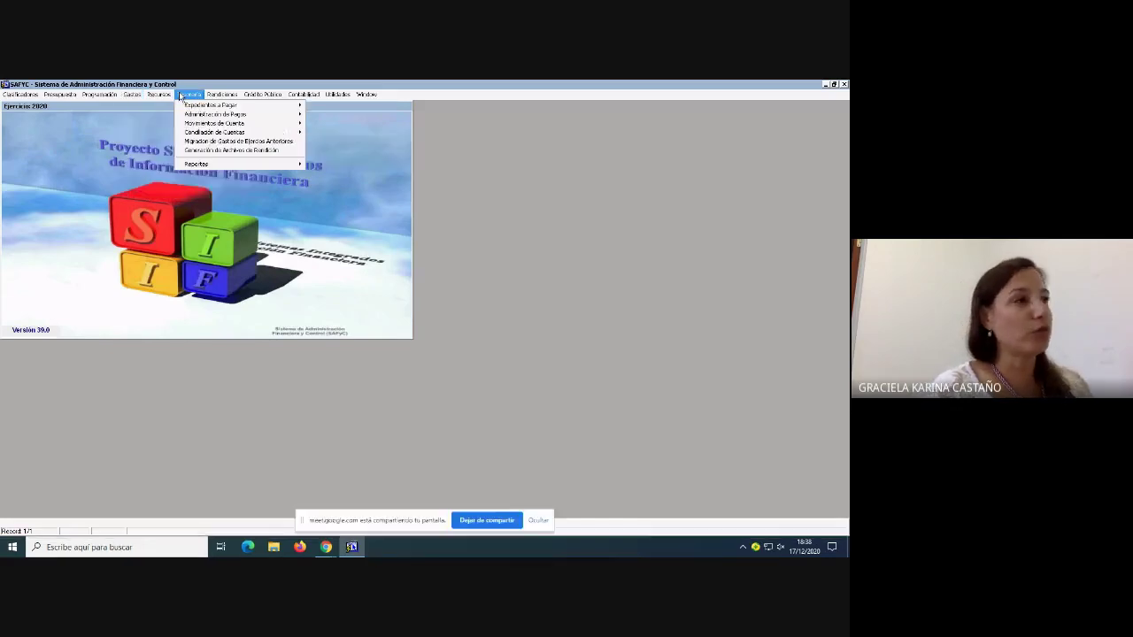
{"action": "mouse_move", "coordinate": [161, 96]}
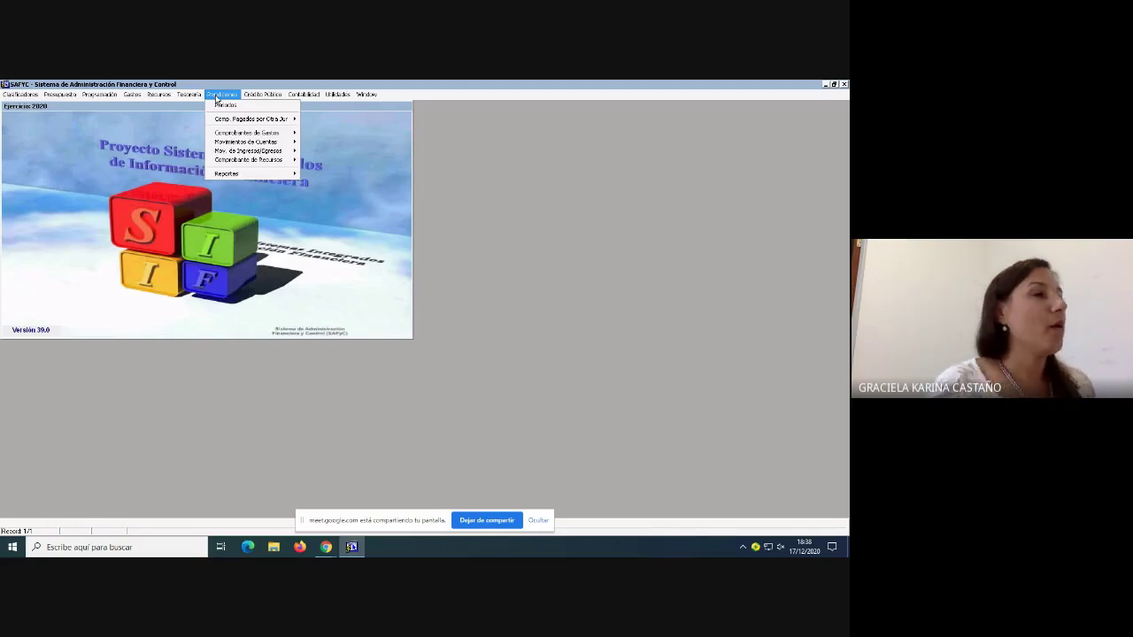
{"action": "left_click", "coordinate": [125, 96]}
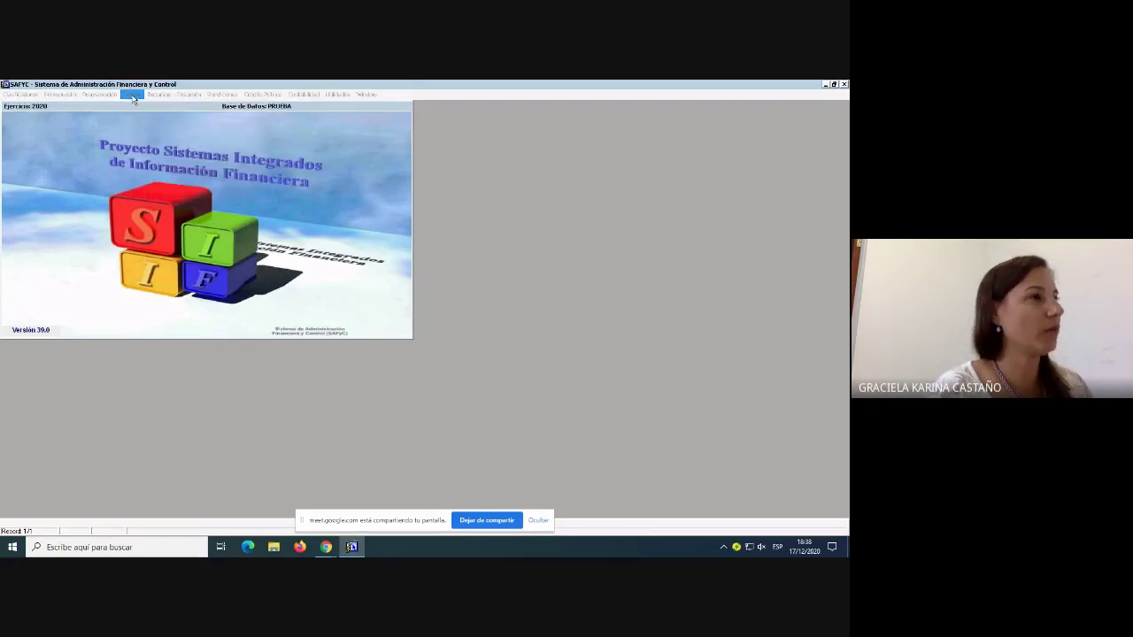
{"action": "left_click", "coordinate": [132, 95]}
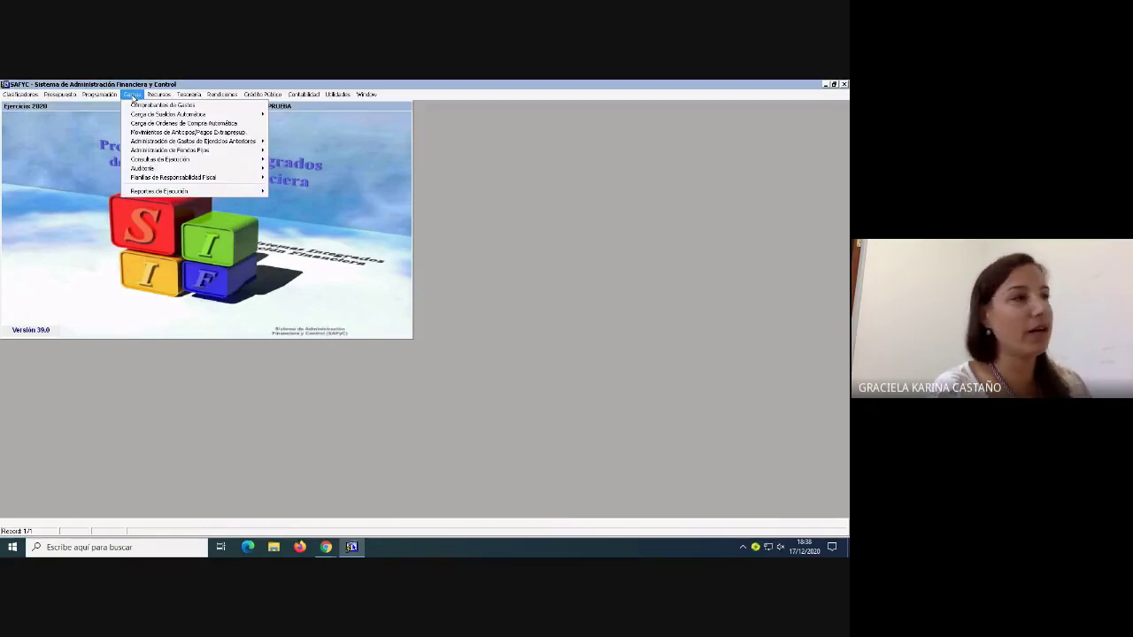
{"action": "left_click", "coordinate": [133, 106]}
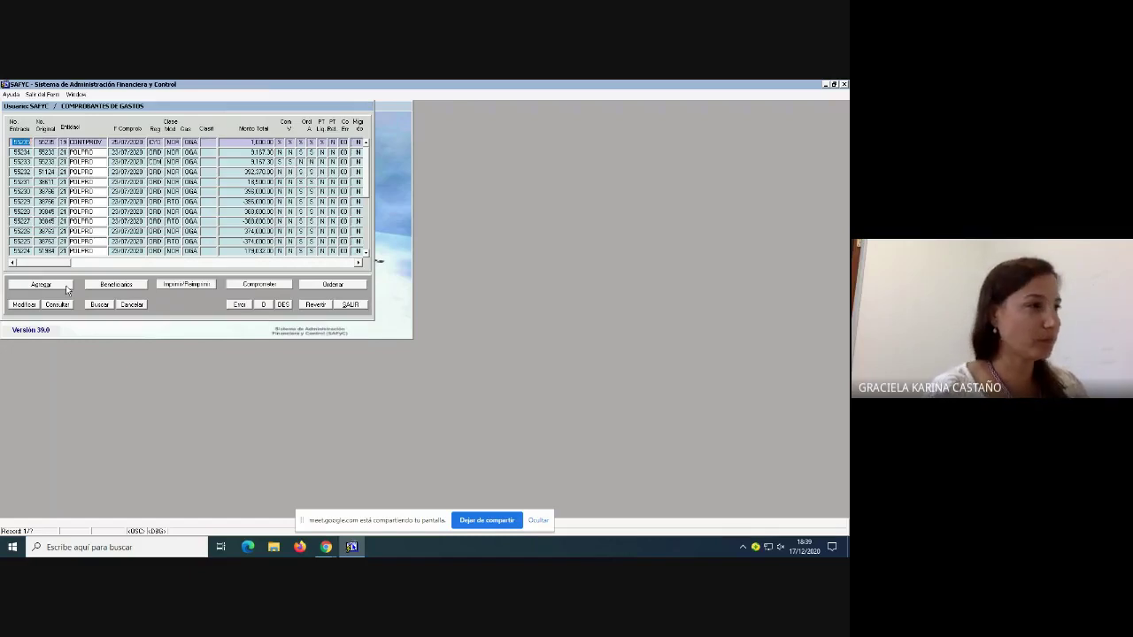
Add a new expense voucher with voucher date 17/07/2020.
{"action": "left_click", "coordinate": [65, 289]}
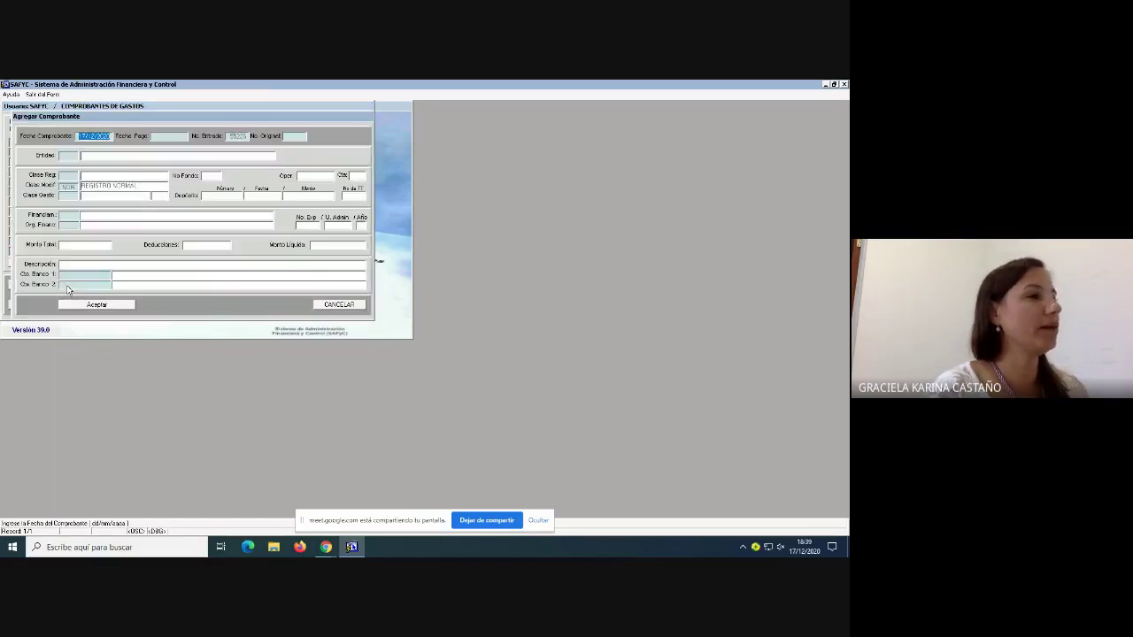
{"action": "left_click", "coordinate": [105, 137]}
{"action": "key", "text": "BackSpace"}
{"action": "key", "text": "BackSpace"}
{"action": "key", "text": "BackSpace"}
{"action": "key", "text": "BackSpace"}
{"action": "key", "text": "BackSpace"}
{"action": "key", "text": "BackSpace"}
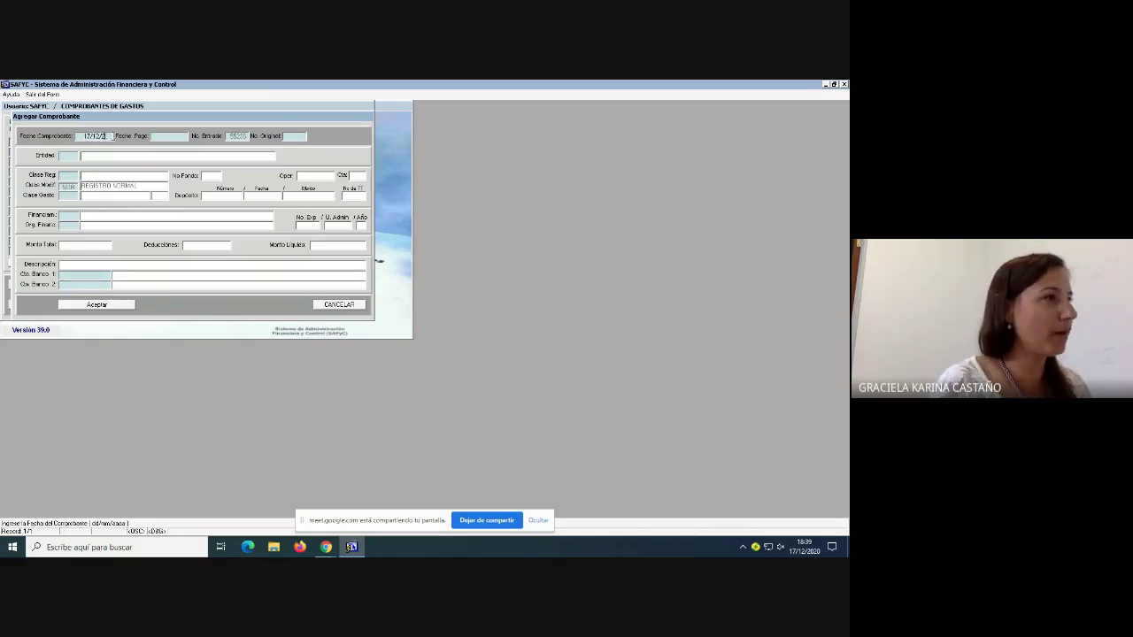
{"action": "key", "text": "BackSpace"}
{"action": "type", "text": "07/"}
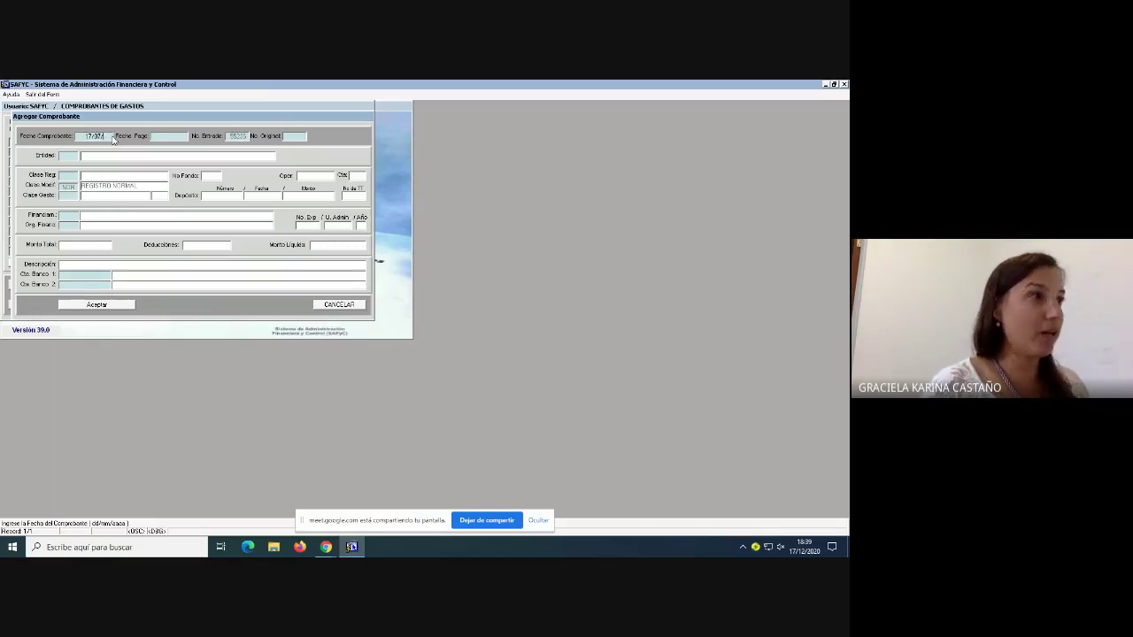
{"action": "type", "text": "2020"}
{"action": "key", "text": "Tab"}
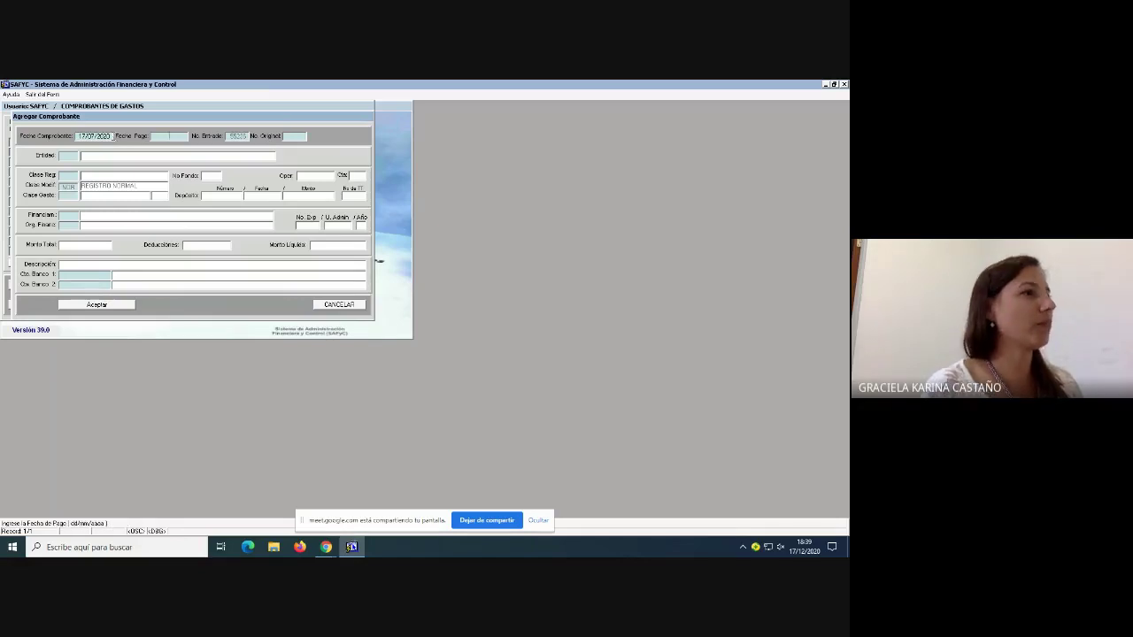
Set entity 19, CONTADURIA GENERAL DE LA PROVINCIA, and list the record-class options.
{"action": "key", "text": "Tab"}
{"action": "key", "text": "Tab"}
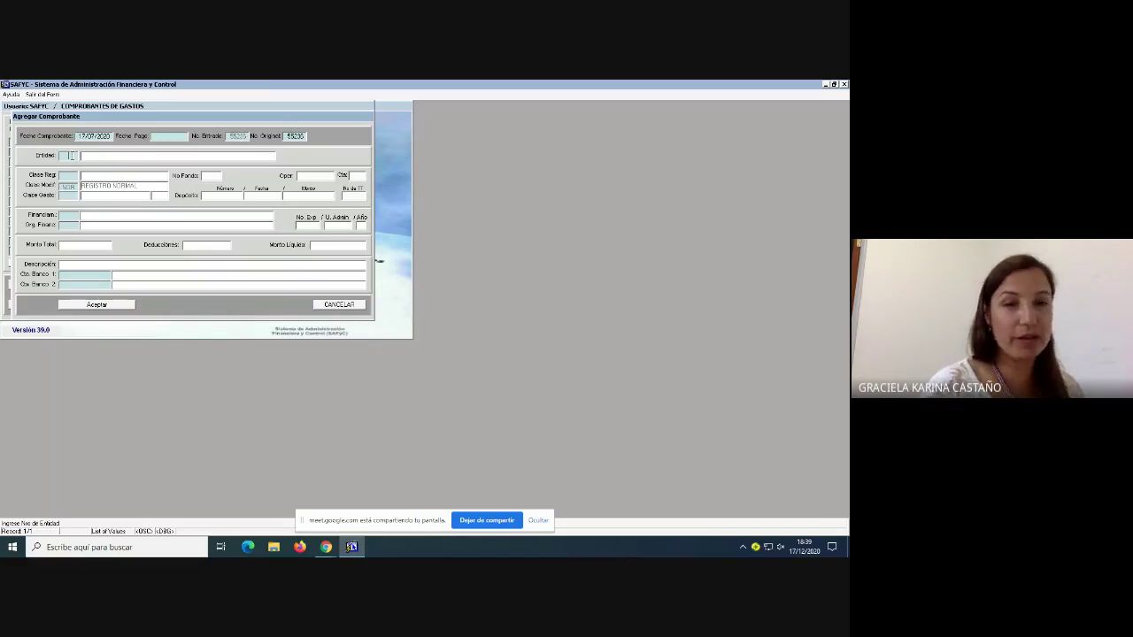
{"action": "type", "text": "19"}
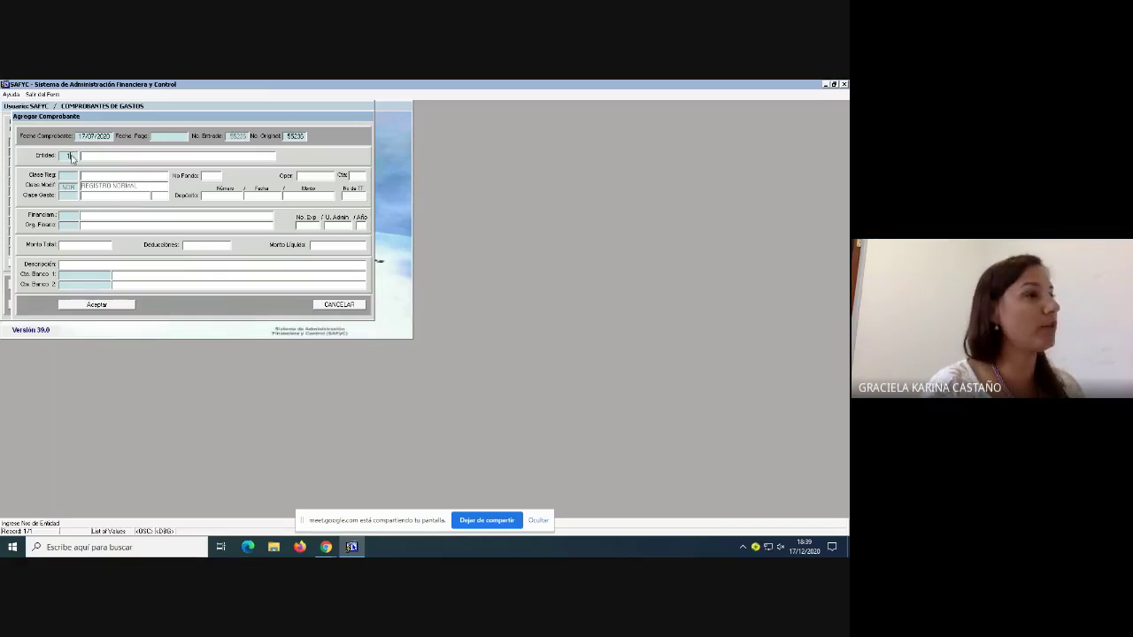
{"action": "key", "text": "Tab"}
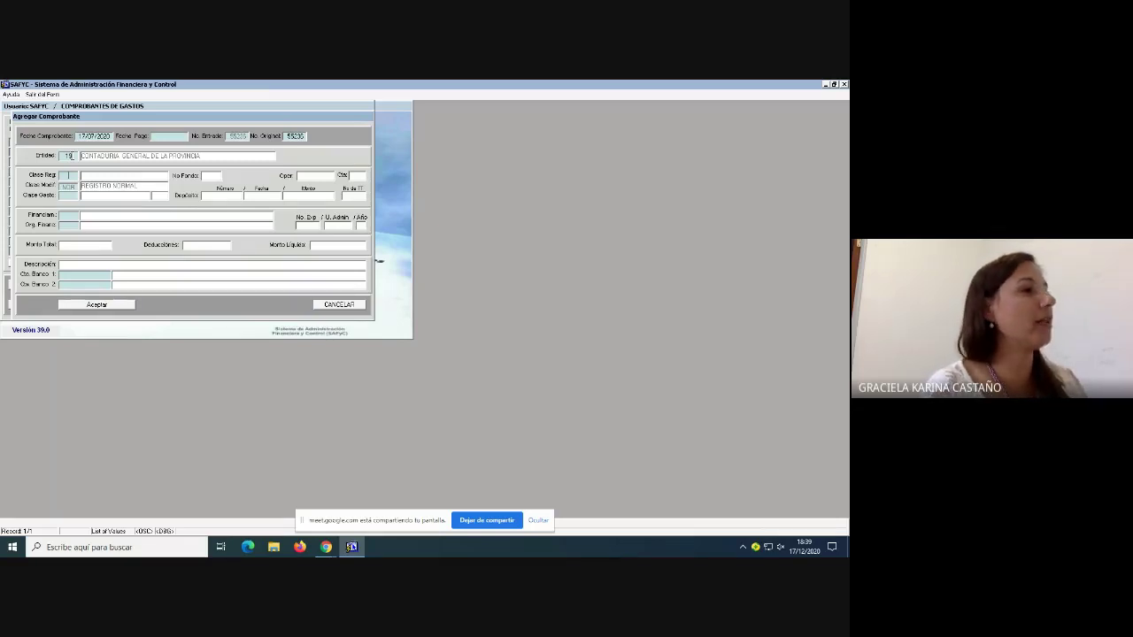
{"action": "key", "text": "F9"}
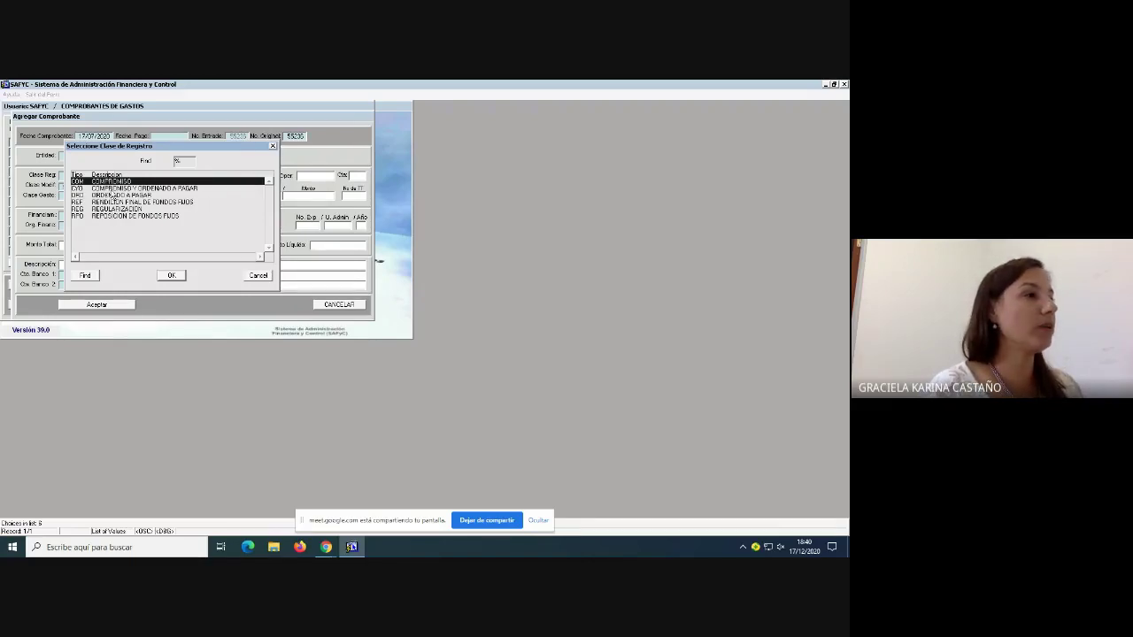
Set record class CYO (COMPROMISO Y ORDENADO) and expense class OGA (OTROS GASTOS).
{"action": "left_click", "coordinate": [113, 189]}
{"action": "left_click", "coordinate": [172, 275]}
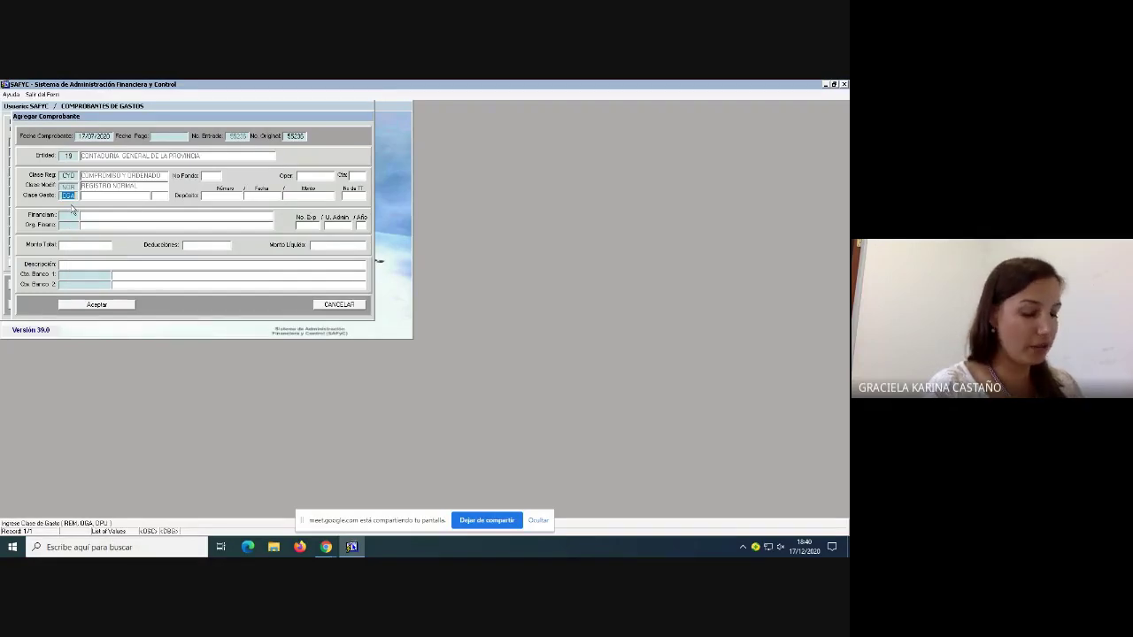
{"action": "key", "text": "F9"}
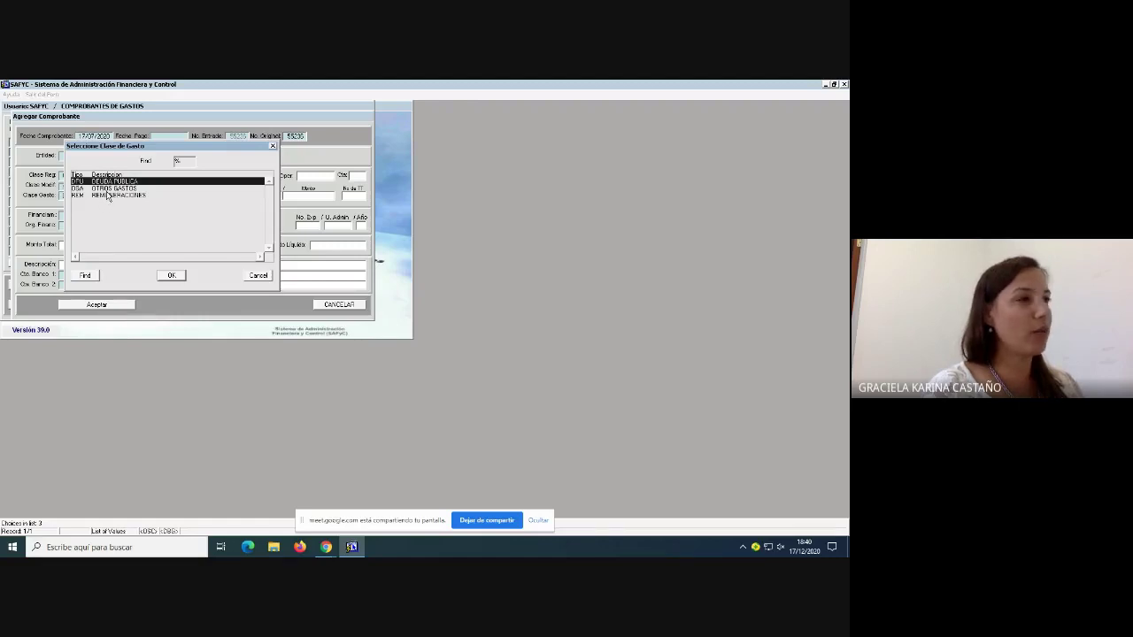
{"action": "left_click", "coordinate": [113, 188]}
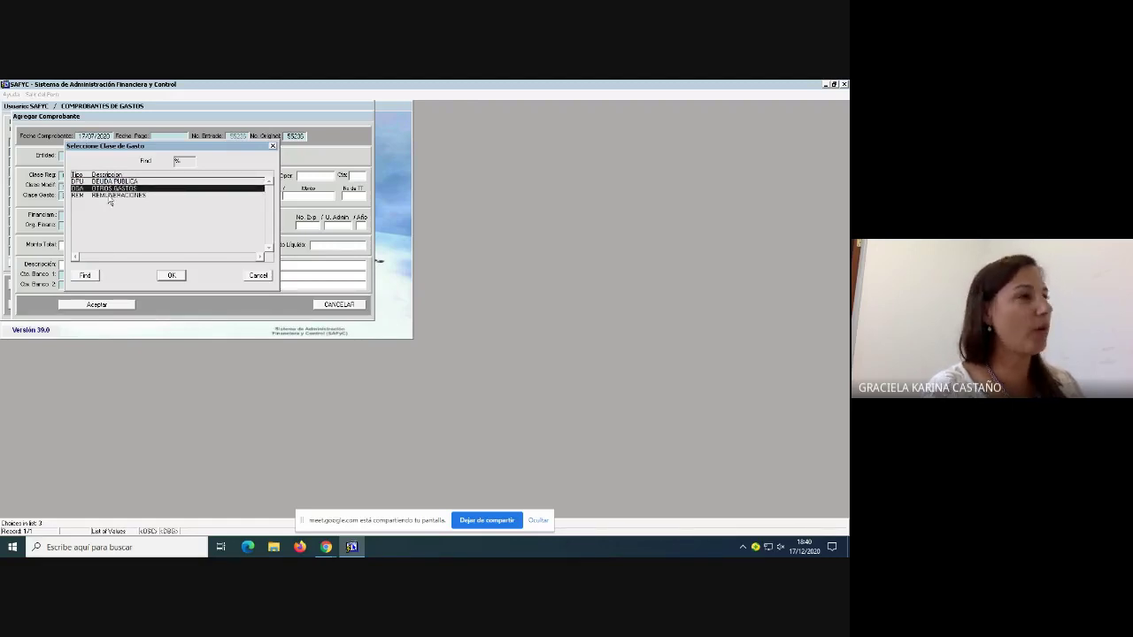
{"action": "left_click", "coordinate": [172, 277]}
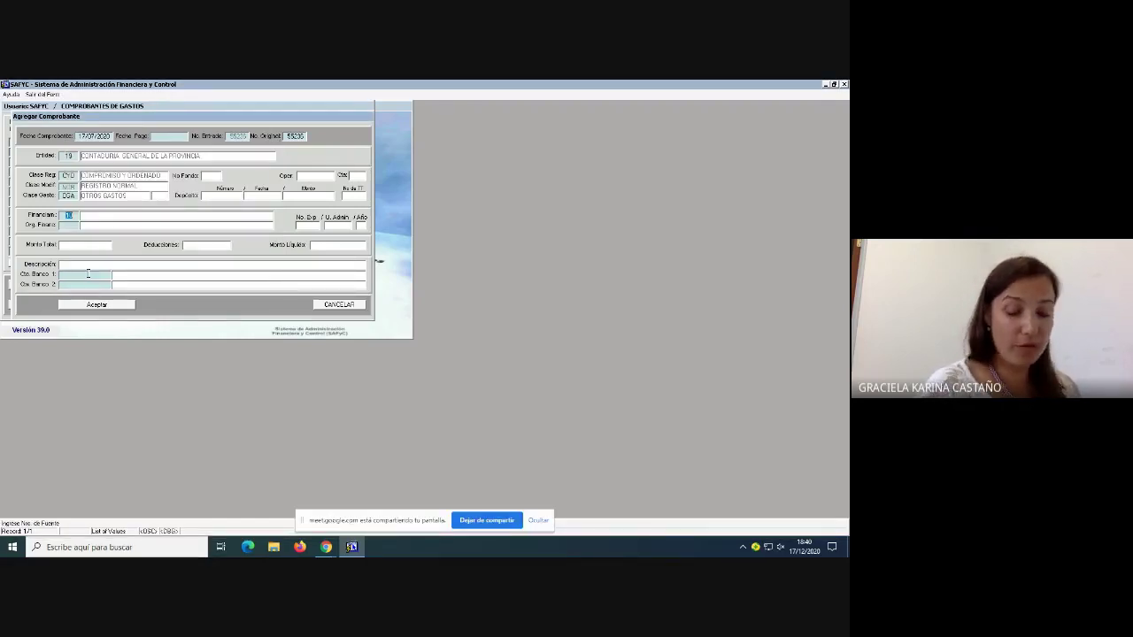
Keep financing 10 RENTAS GENERALES and financing body 0, and enter expediente 1/15/20.
{"action": "key", "text": "Tab"}
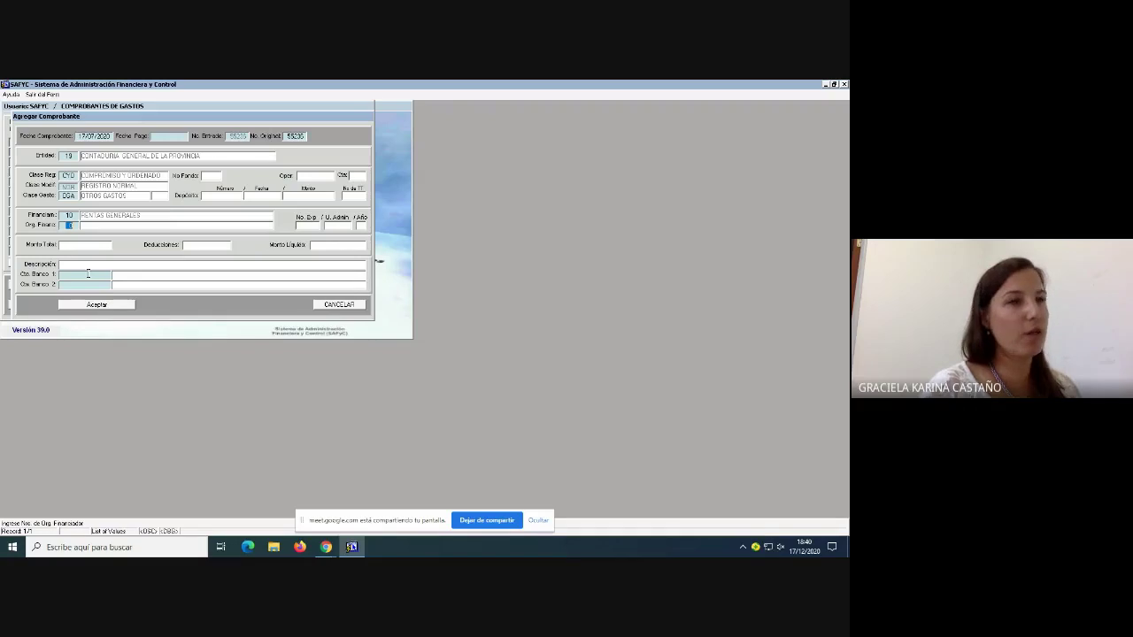
{"action": "key", "text": "Tab"}
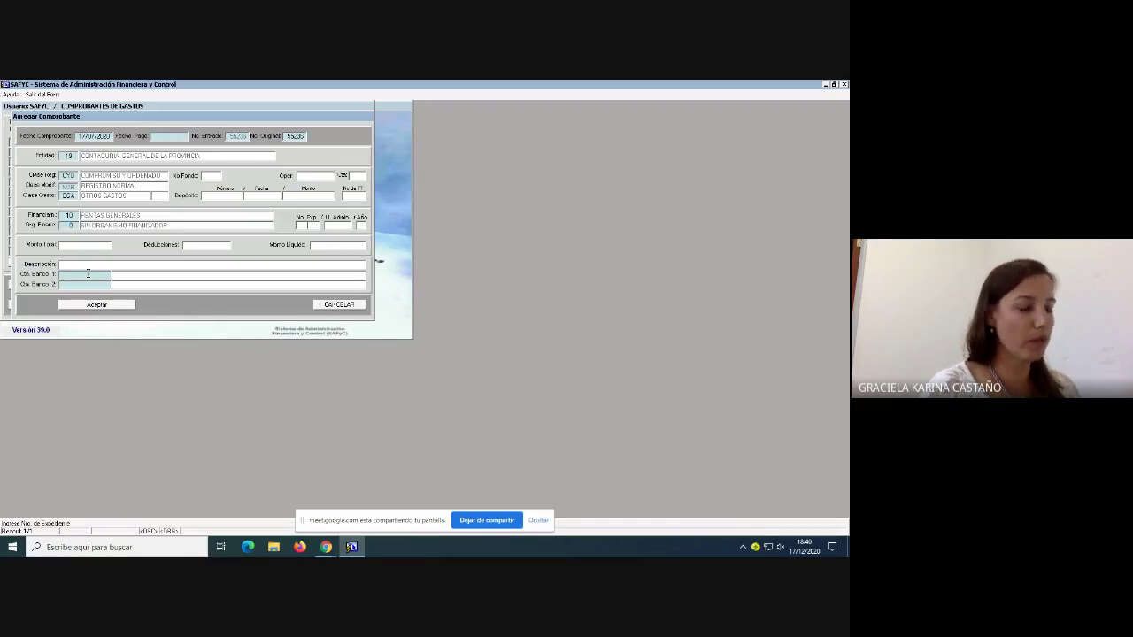
{"action": "type", "text": "11"}
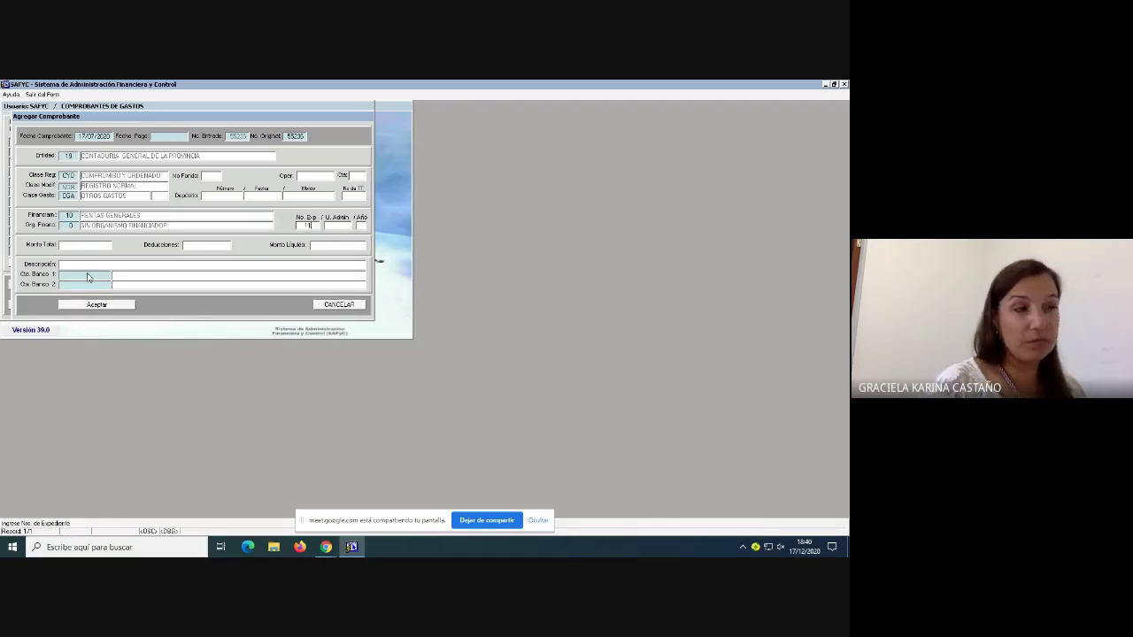
{"action": "key", "text": "Tab"}
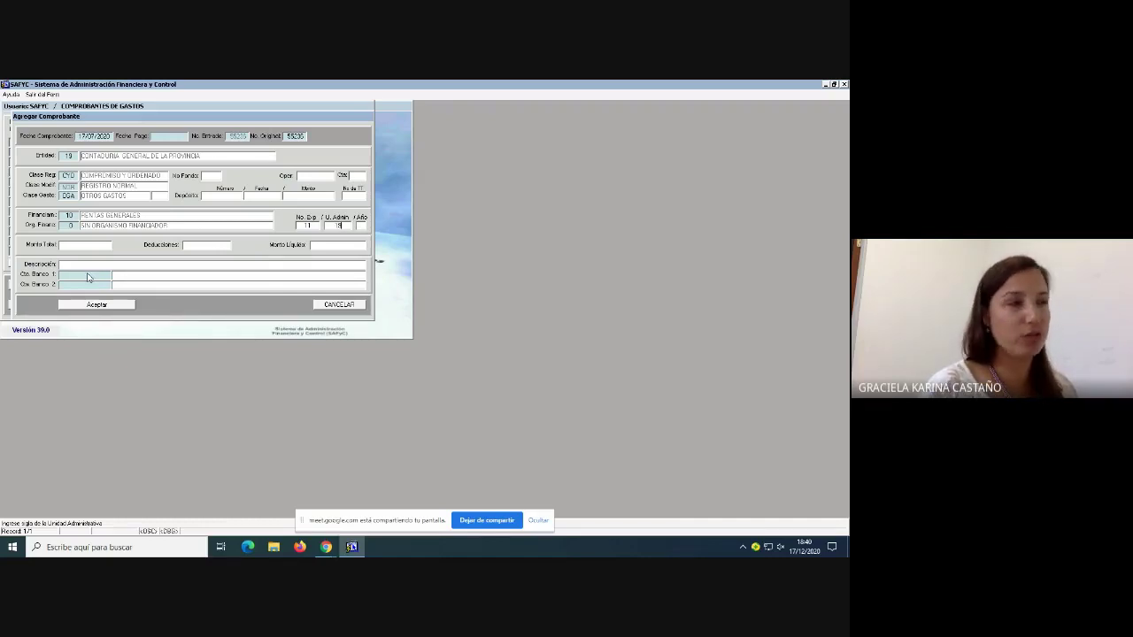
{"action": "type", "text": "15"}
{"action": "key", "text": "Tab"}
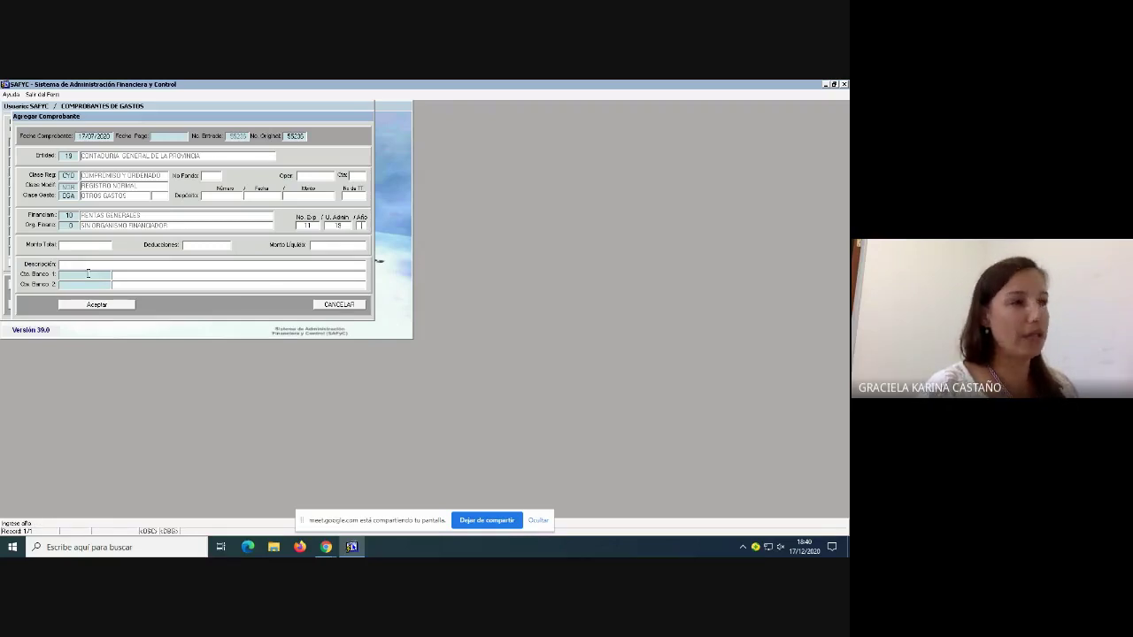
{"action": "type", "text": "20"}
{"action": "key", "text": "Tab"}
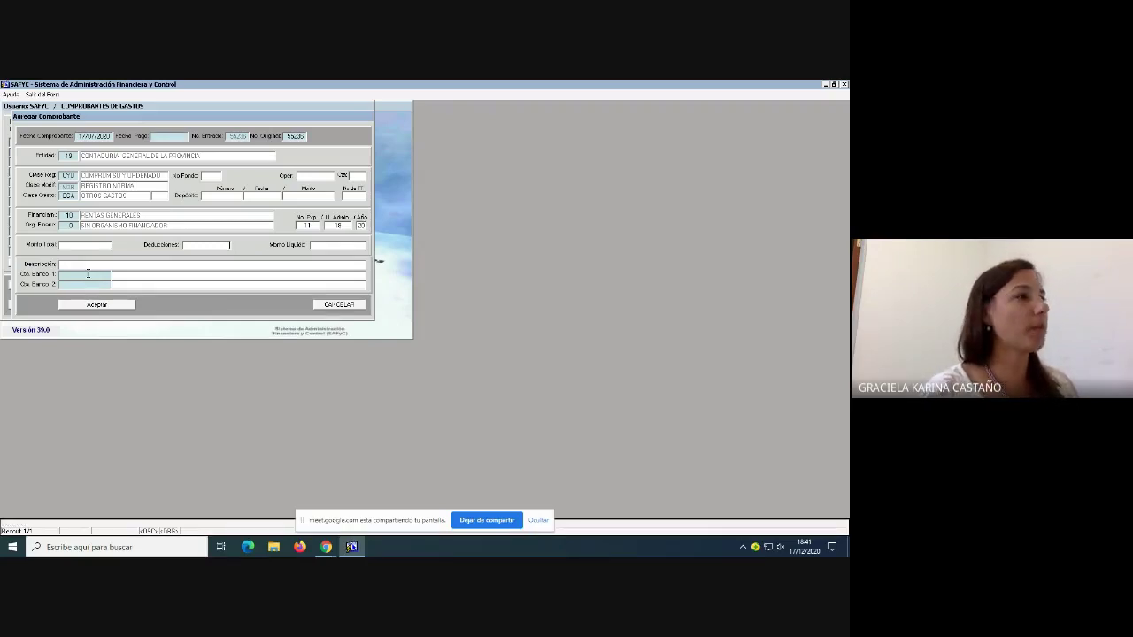
Enter total 1,000.00, deduction 100 and description PRUEBA.
{"action": "left_click", "coordinate": [81, 246]}
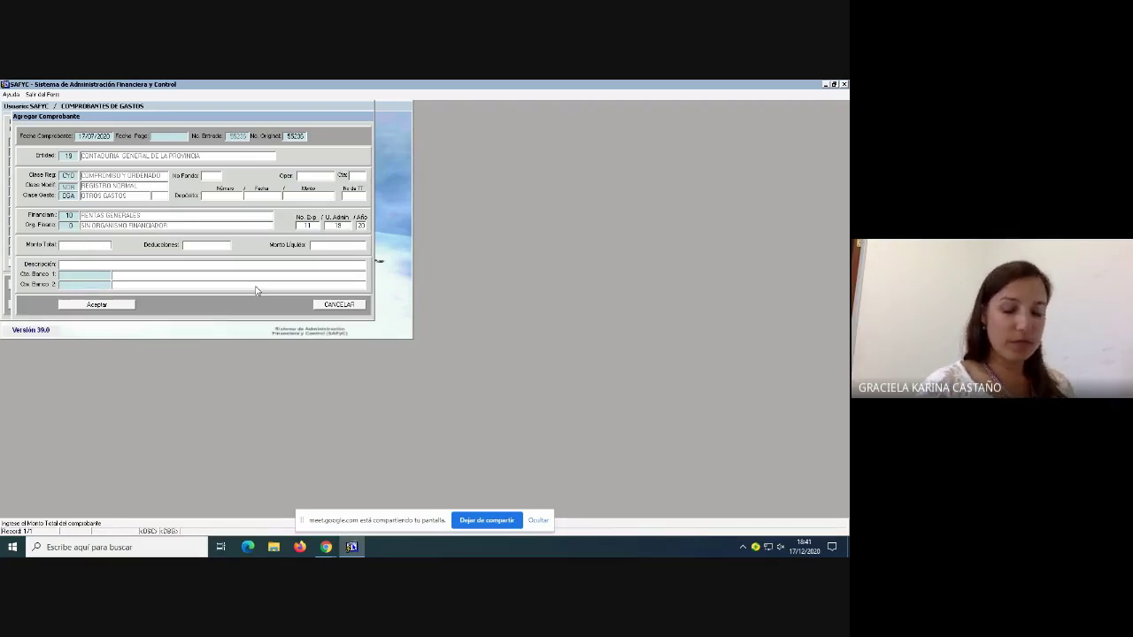
{"action": "type", "text": "1000"}
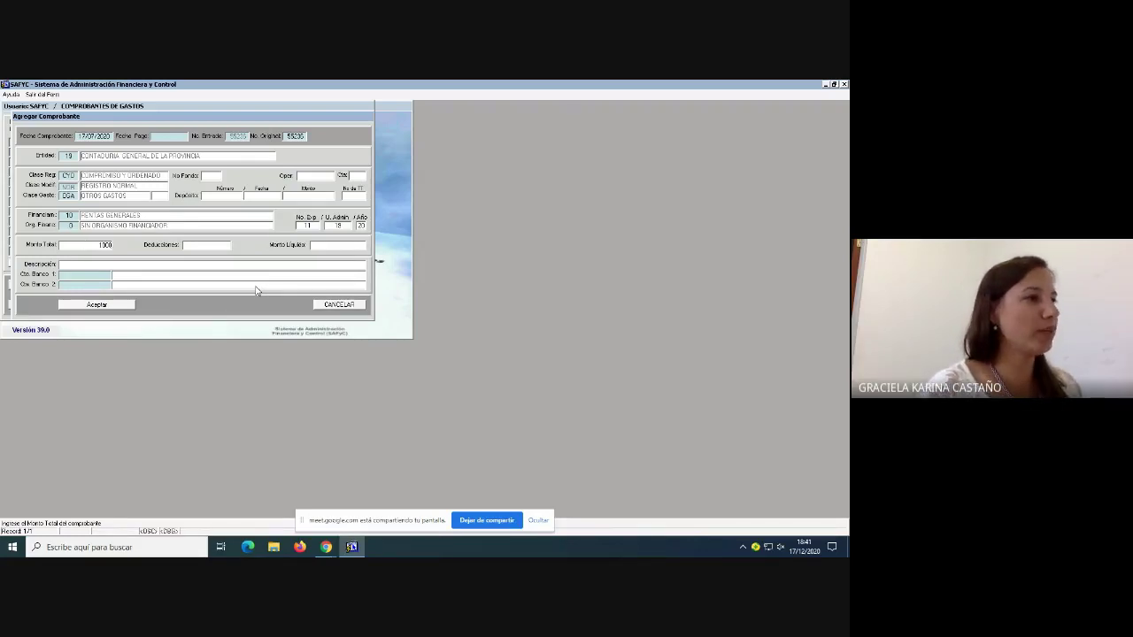
{"action": "key", "text": "Tab"}
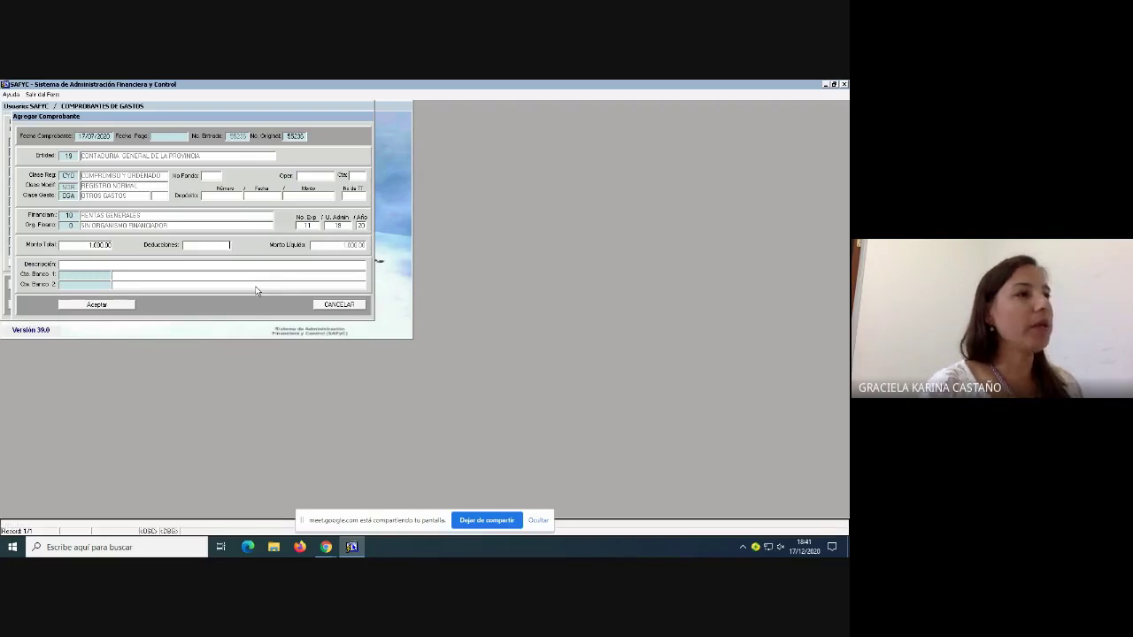
{"action": "type", "text": "10"}
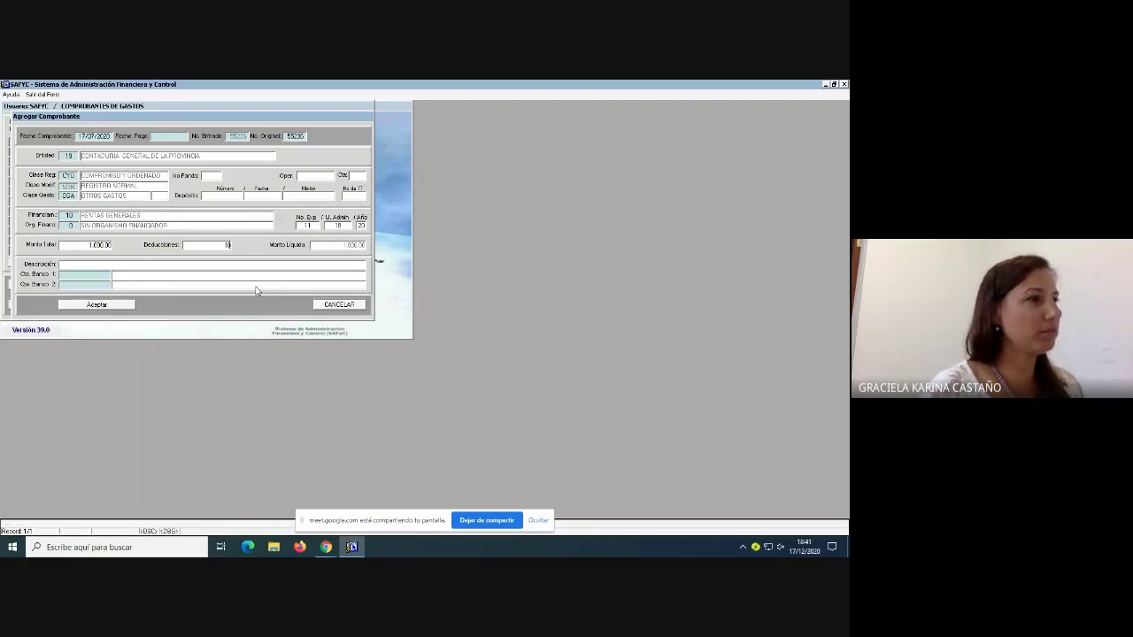
{"action": "type", "text": "0"}
{"action": "key", "text": "Tab"}
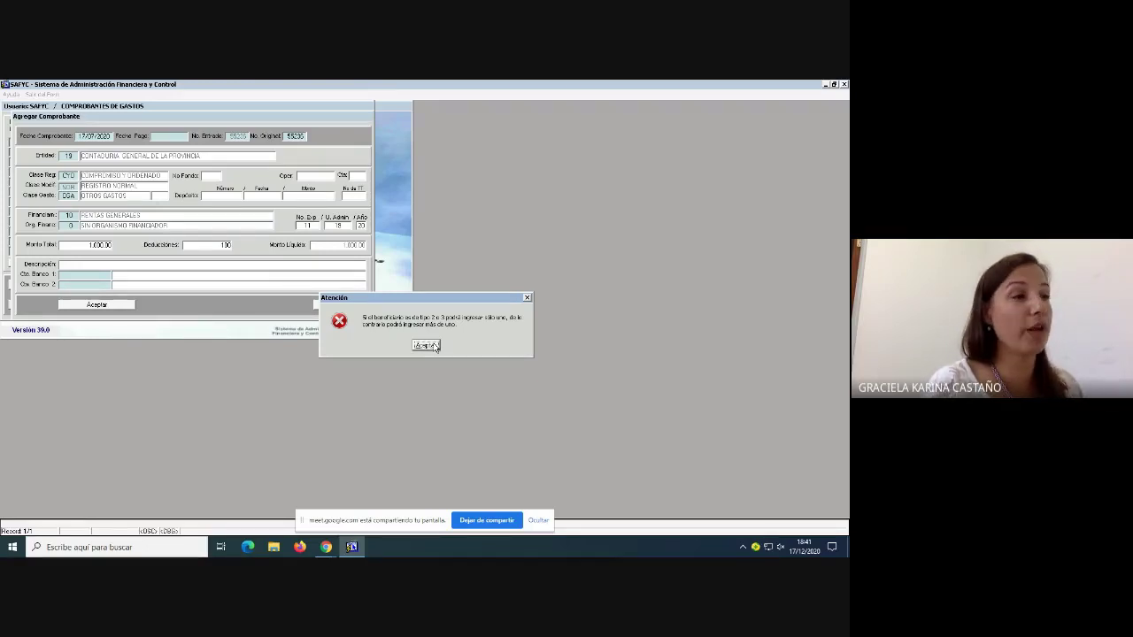
{"action": "left_click", "coordinate": [426, 345]}
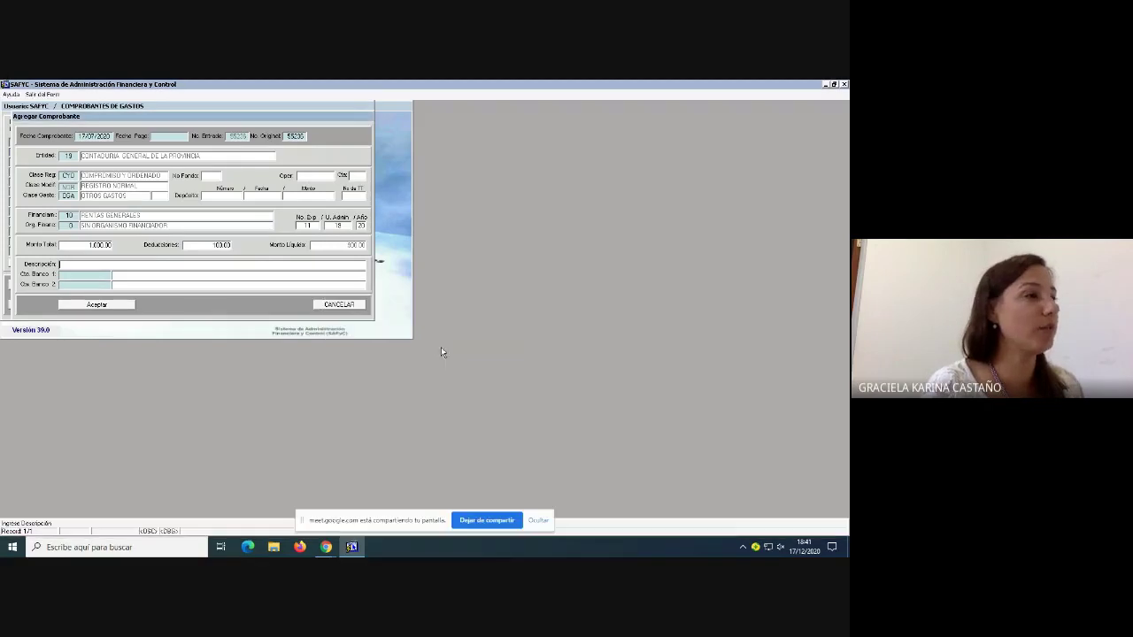
{"action": "type", "text": "PRUEBA"}
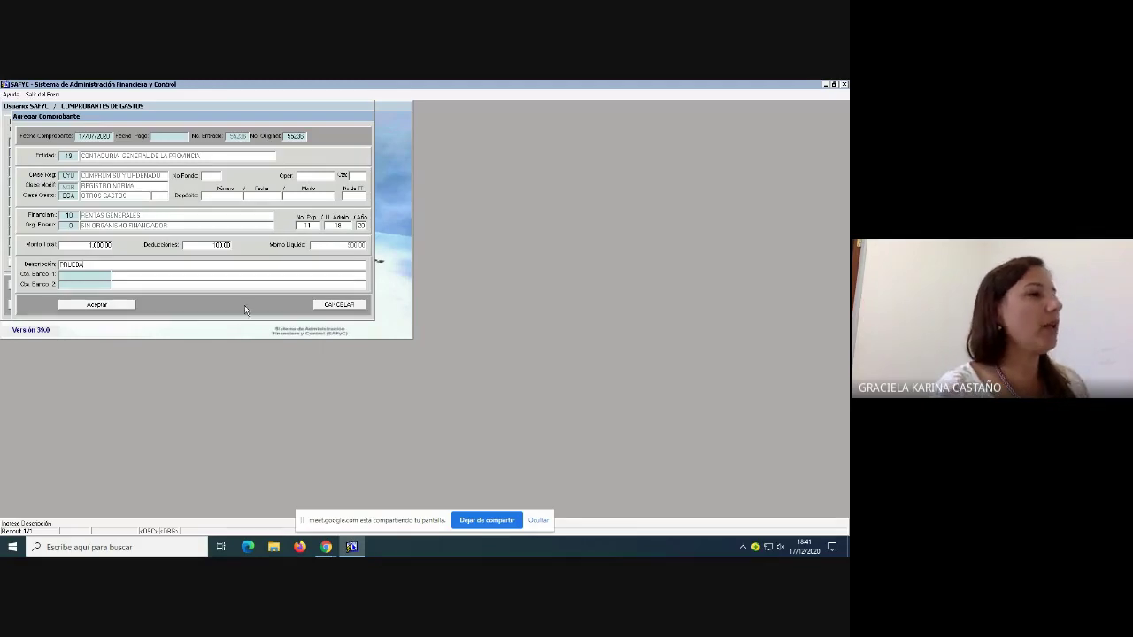
{"action": "left_click", "coordinate": [84, 276]}
{"action": "double_click", "coordinate": [84, 277]}
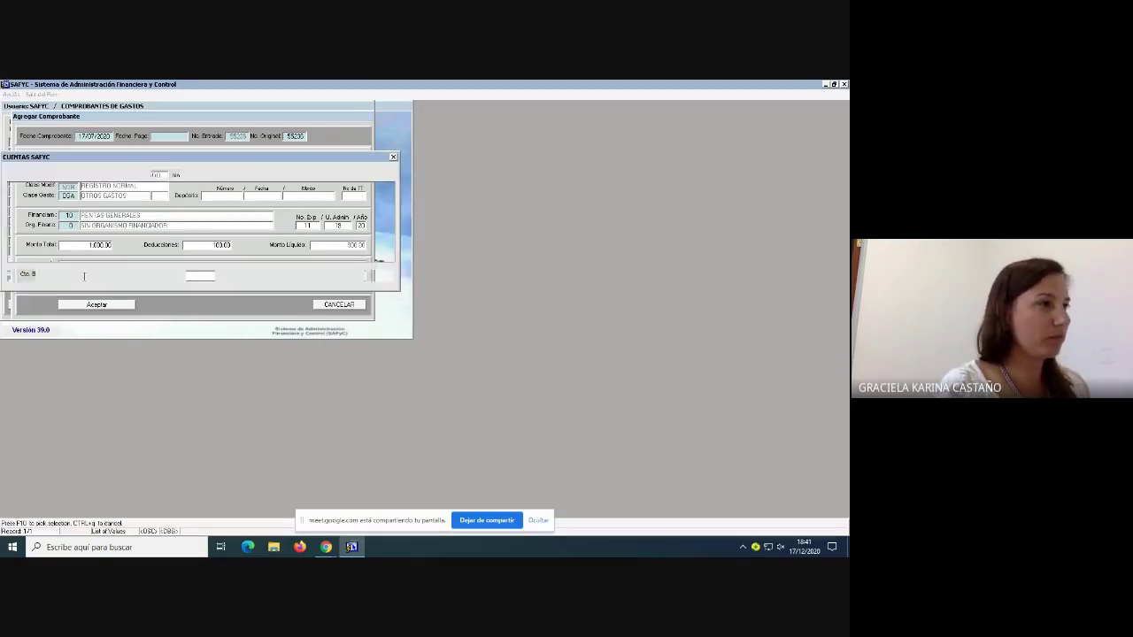
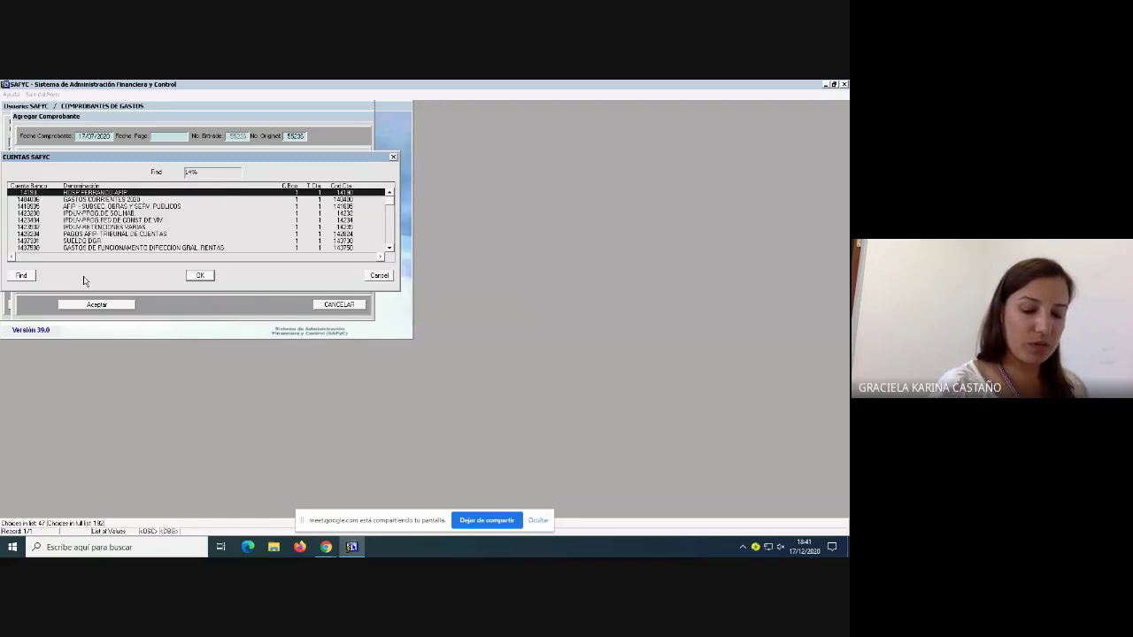
{"action": "key", "text": "Return"}
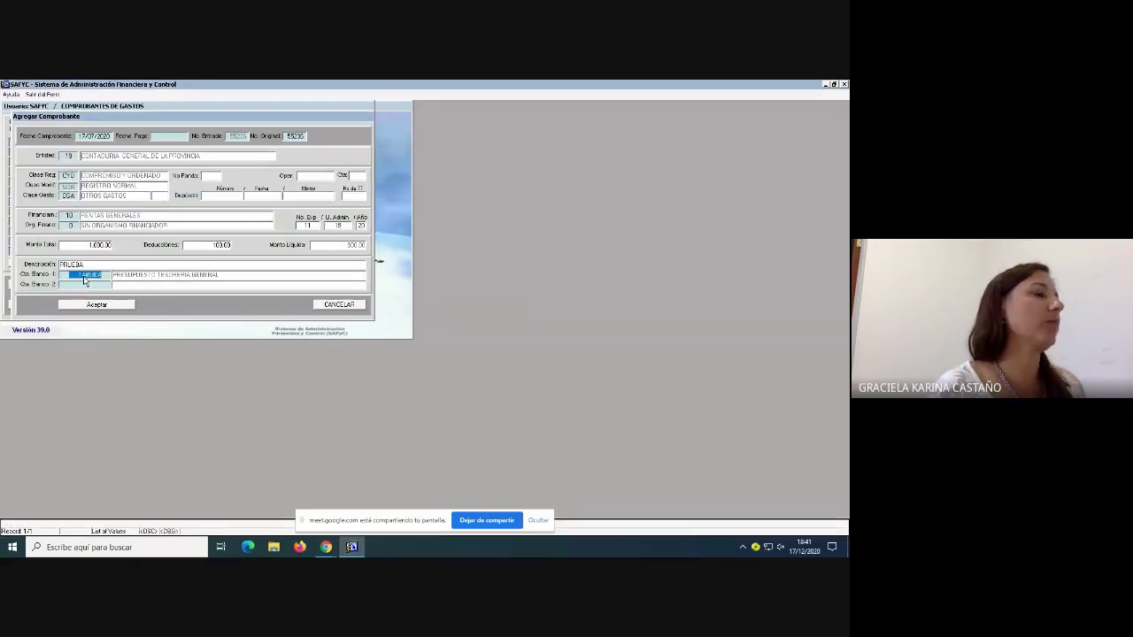
{"action": "left_click", "coordinate": [97, 304]}
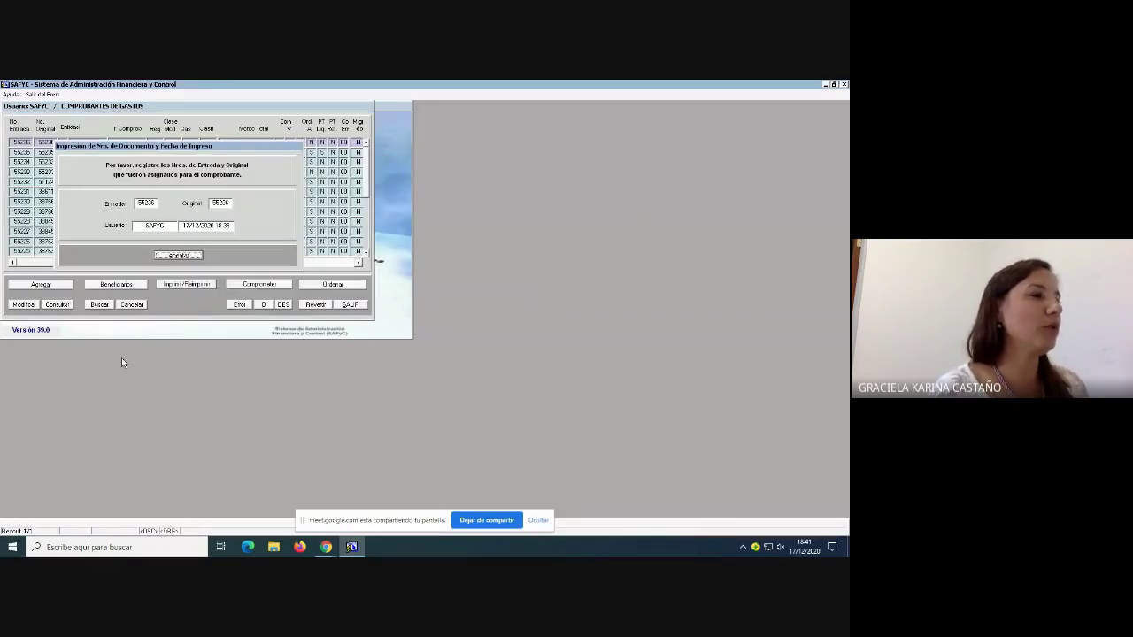
Add a beneficiary by tax ID with concept 2 GASTOS, net 900.00, deductions 100.00, and return.
{"action": "left_click", "coordinate": [180, 257]}
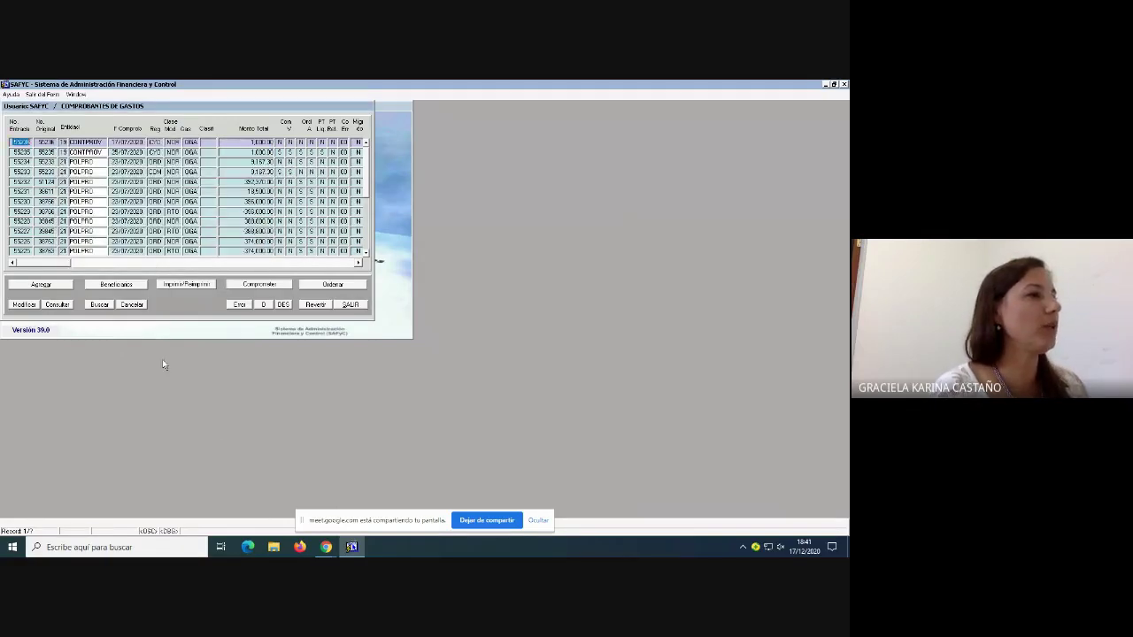
{"action": "left_click", "coordinate": [116, 284]}
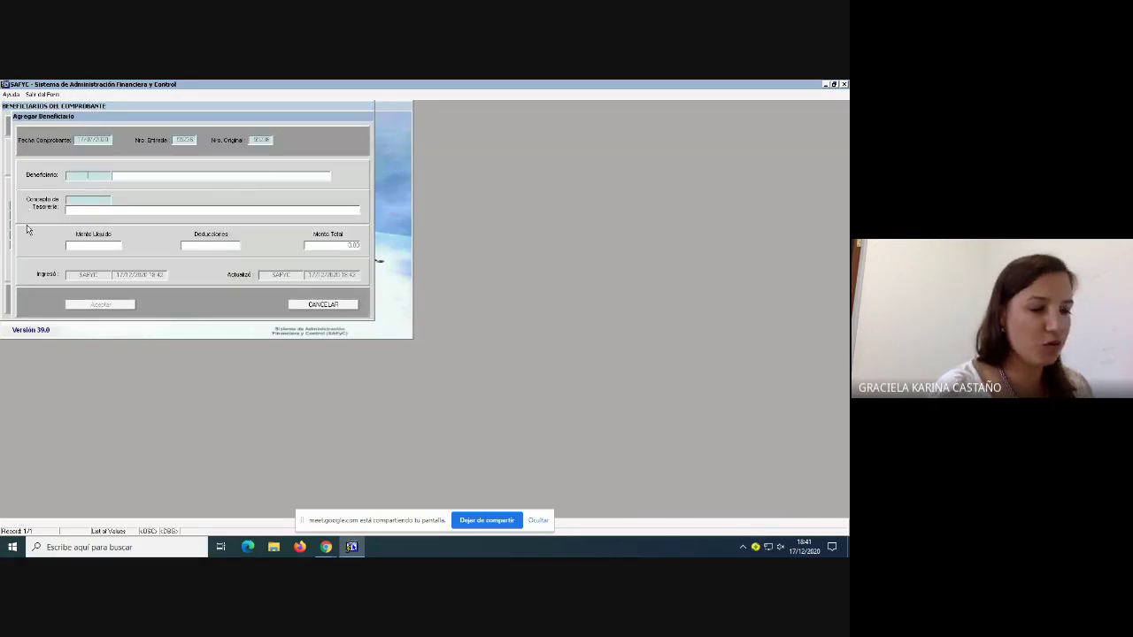
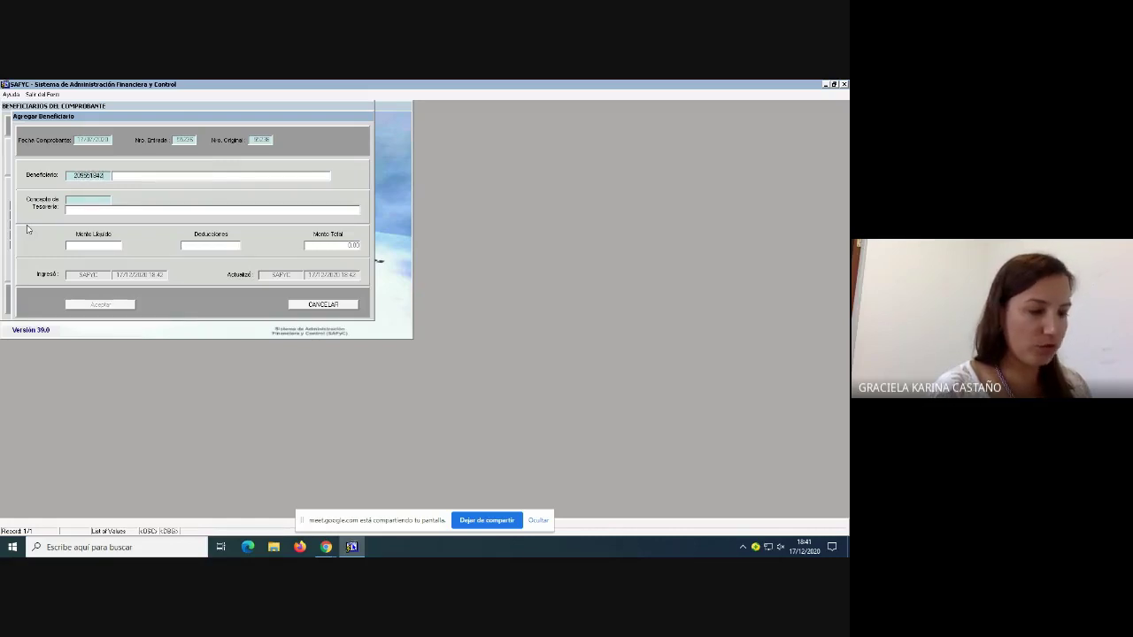
{"action": "key", "text": "Tab"}
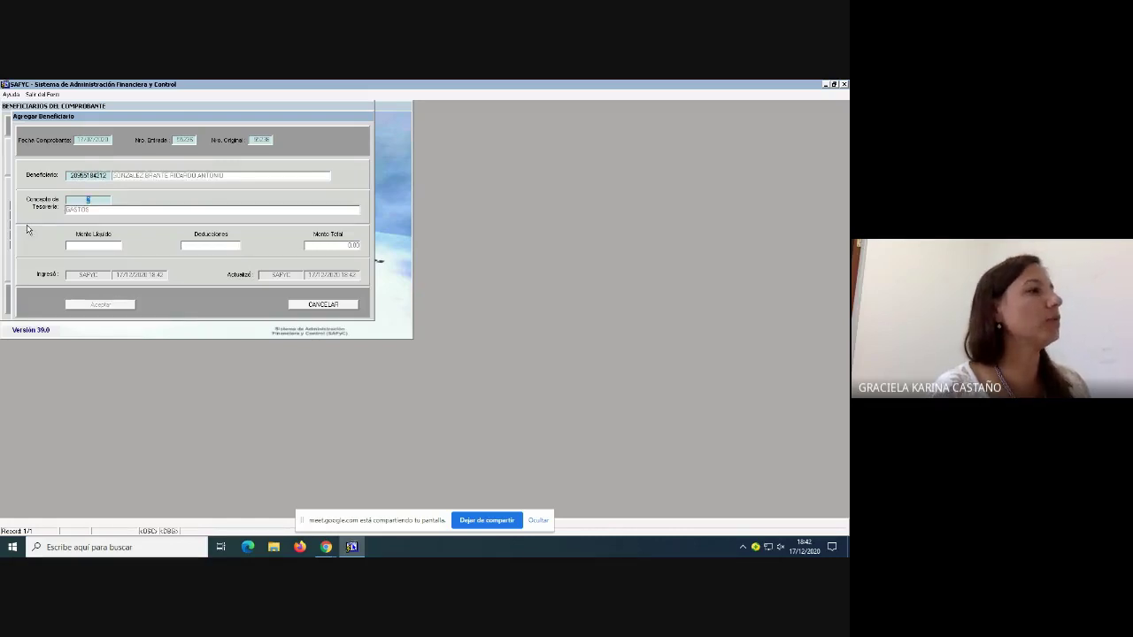
{"action": "type", "text": "2"}
{"action": "key", "text": "Tab"}
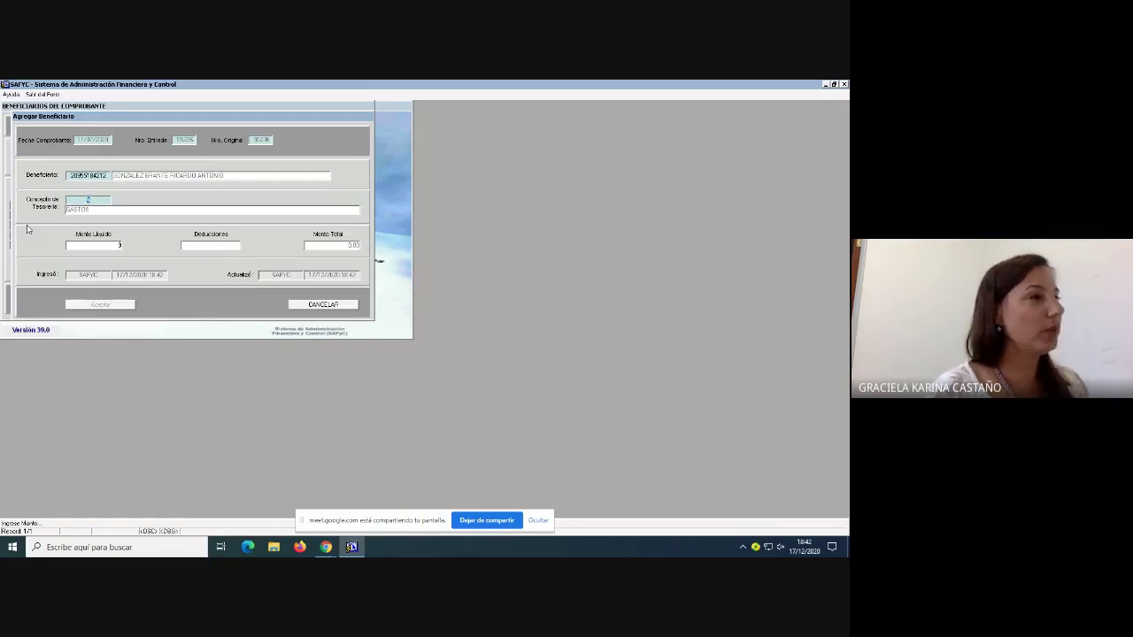
{"action": "key", "text": "Tab"}
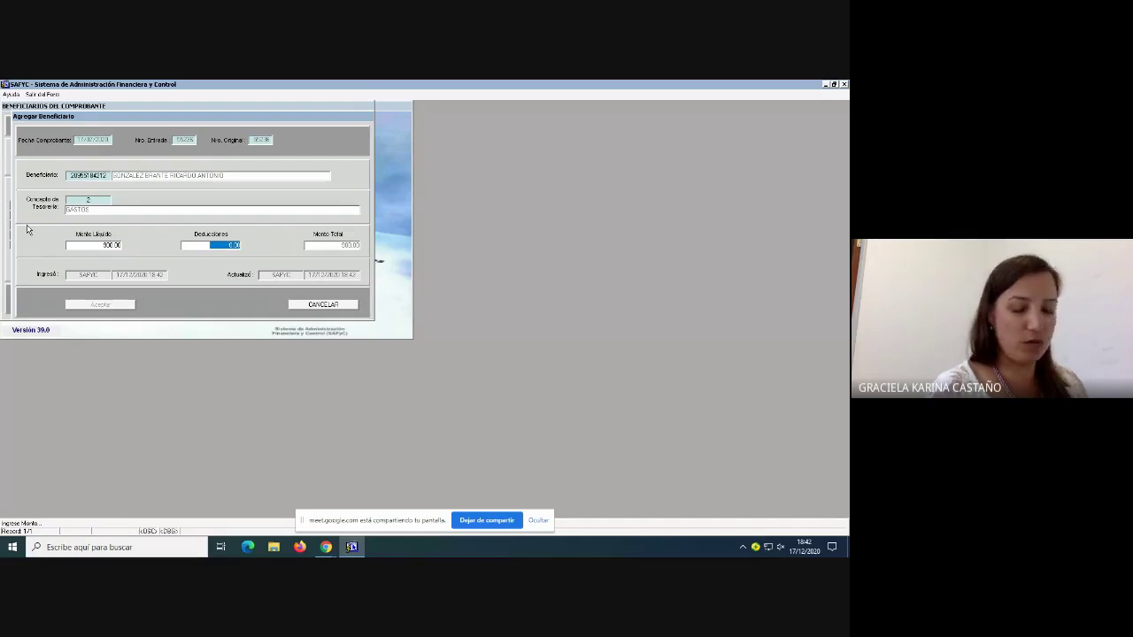
{"action": "type", "text": "0"}
{"action": "key", "text": "Tab"}
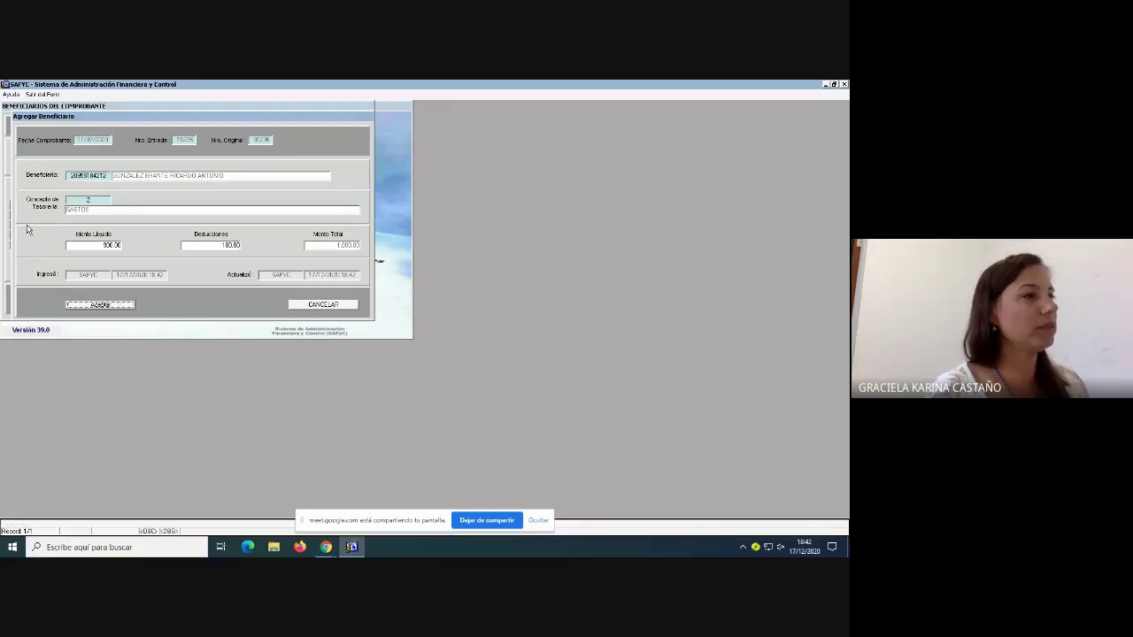
{"action": "left_click", "coordinate": [100, 305]}
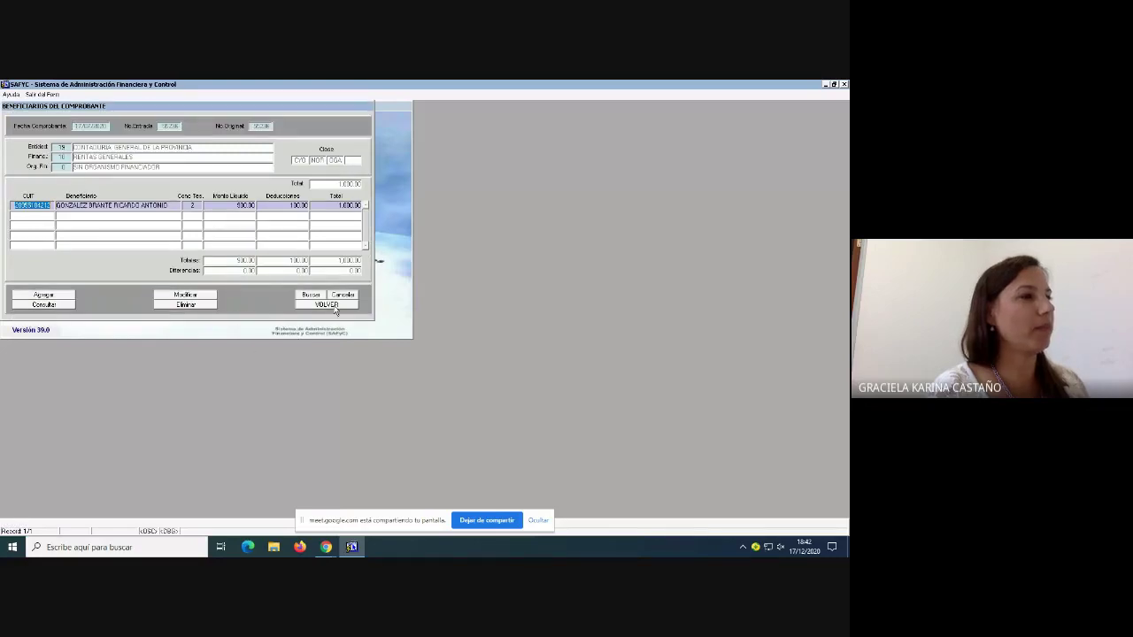
{"action": "left_click", "coordinate": [335, 305]}
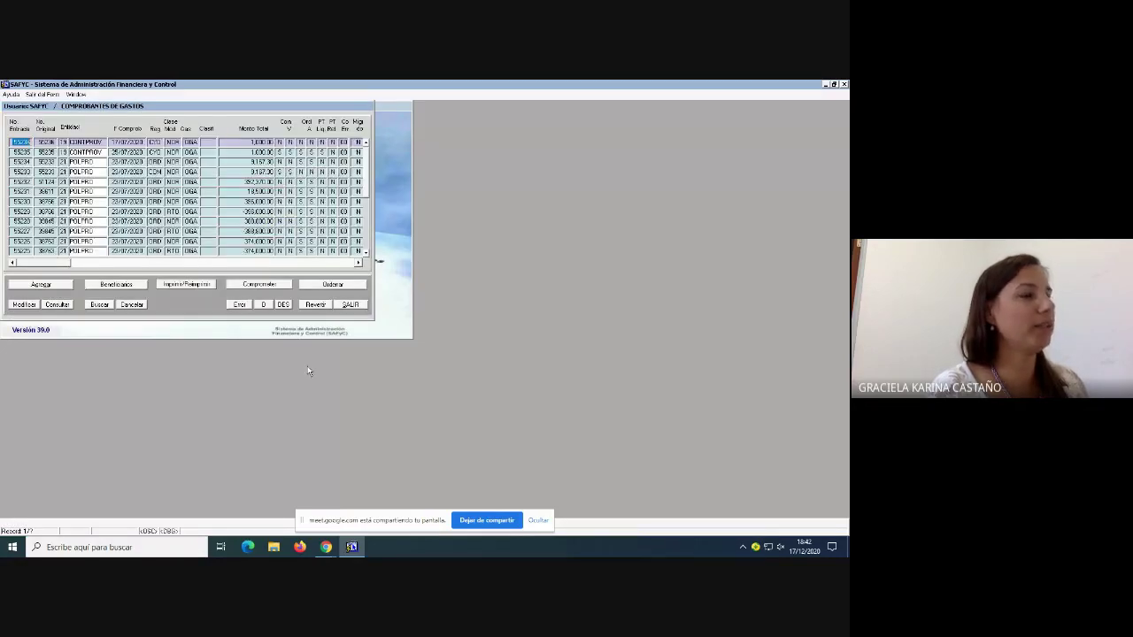
Begin the commitment with program 01, subprogram 00, project 00, activity 01 CONTADURIA GENERAL.
{"action": "left_click", "coordinate": [277, 286]}
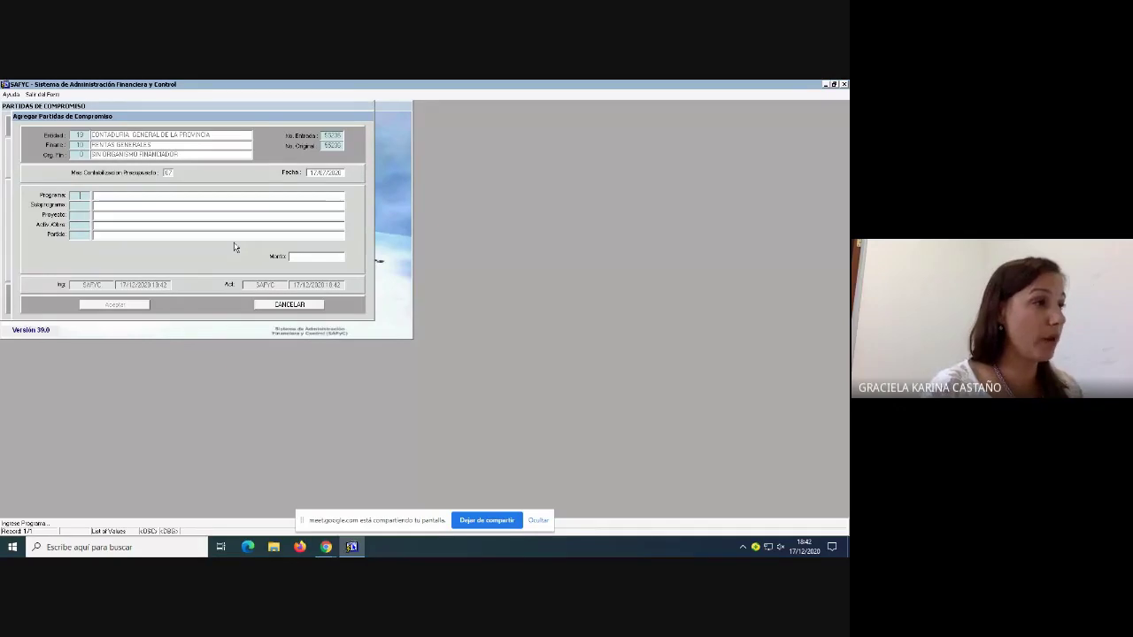
{"action": "key", "text": "F9"}
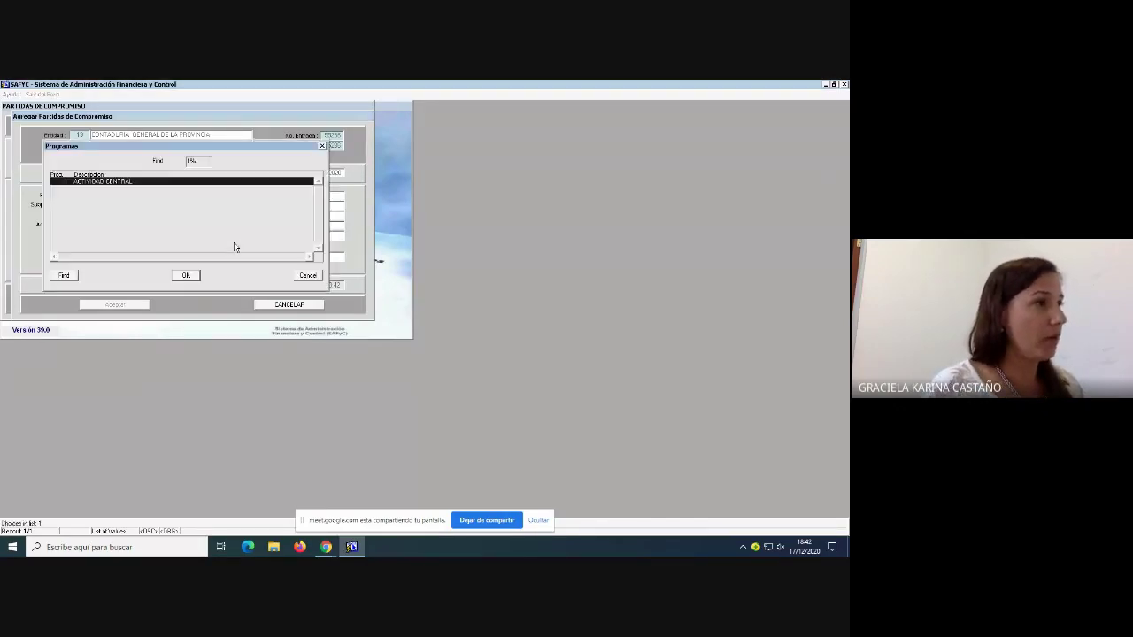
{"action": "key", "text": "Return"}
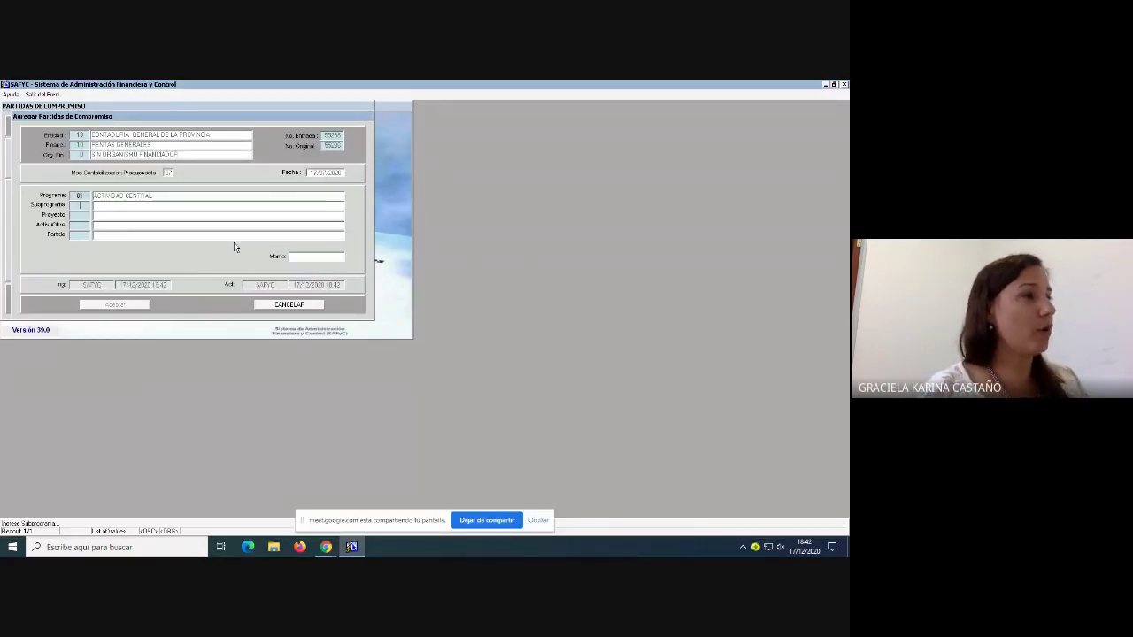
{"action": "key", "text": "F9"}
{"action": "key", "text": "Return"}
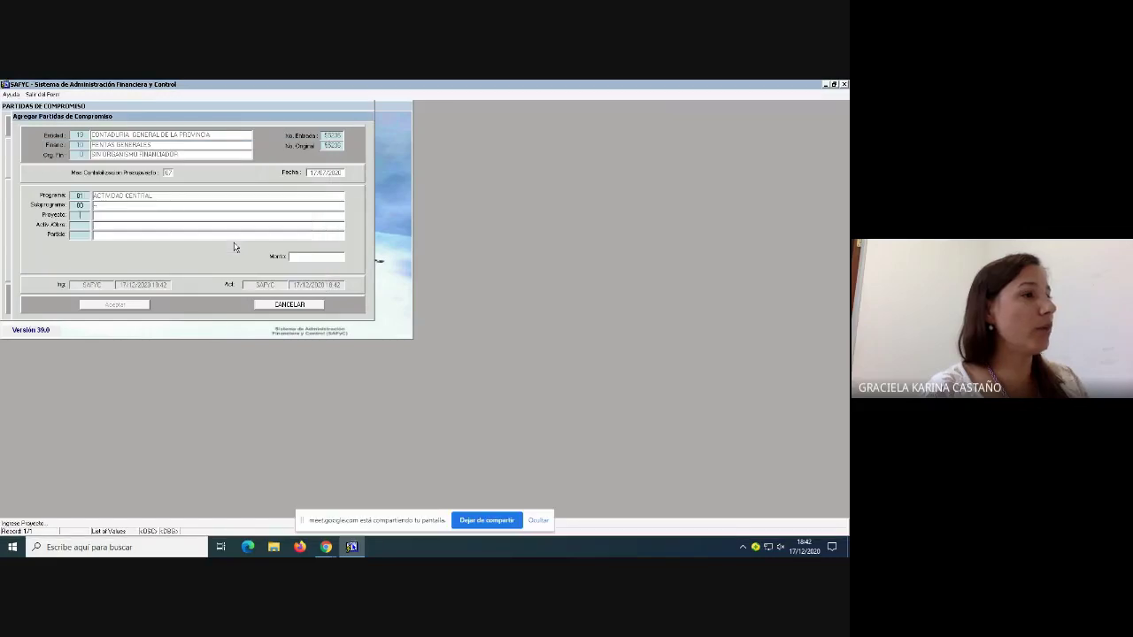
{"action": "key", "text": "F9"}
{"action": "key", "text": "Return"}
{"action": "key", "text": "F9"}
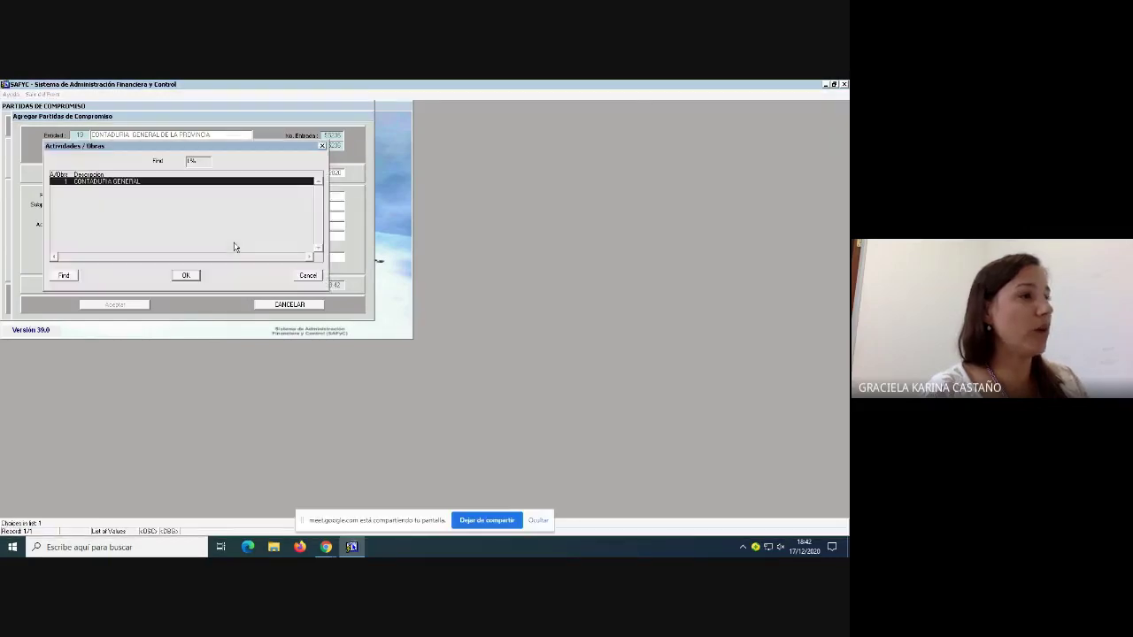
{"action": "key", "text": "Return"}
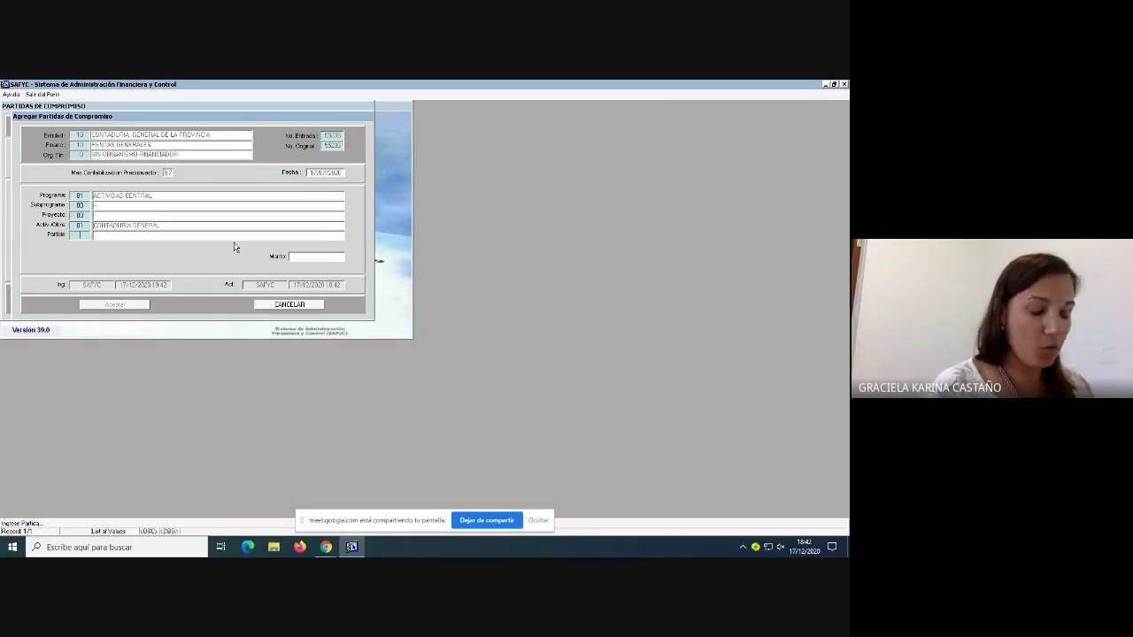
Save the first commitment line for budget item 242 at 500.00.
{"action": "type", "text": "242"}
{"action": "key", "text": "Return"}
{"action": "key", "text": "Return"}
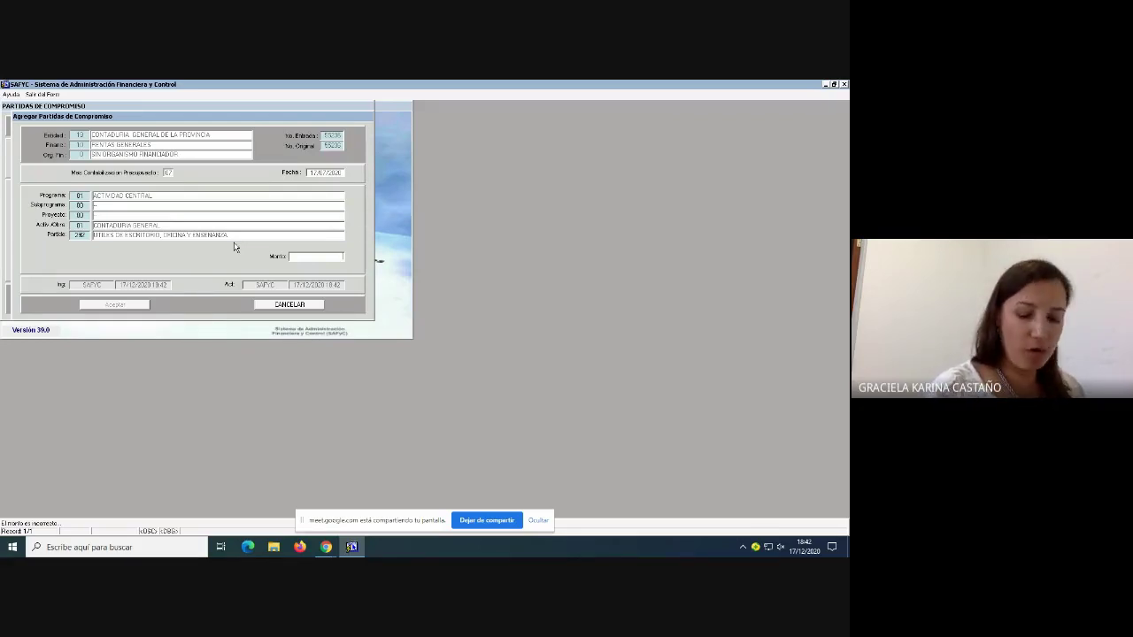
{"action": "type", "text": "500"}
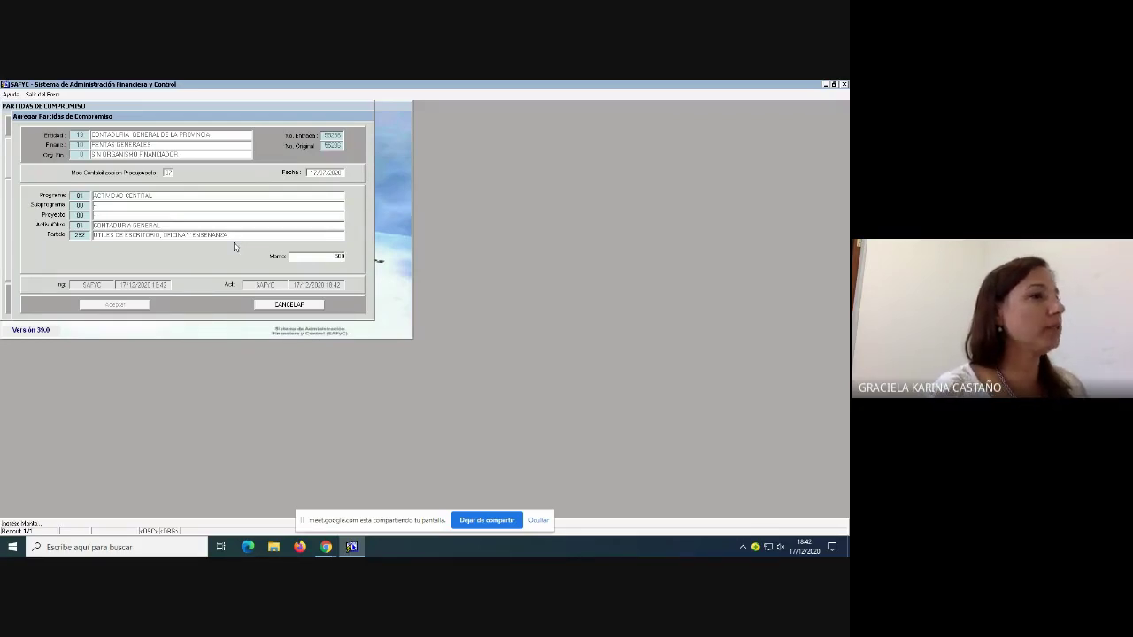
{"action": "key", "text": "Tab"}
{"action": "key", "text": "Return"}
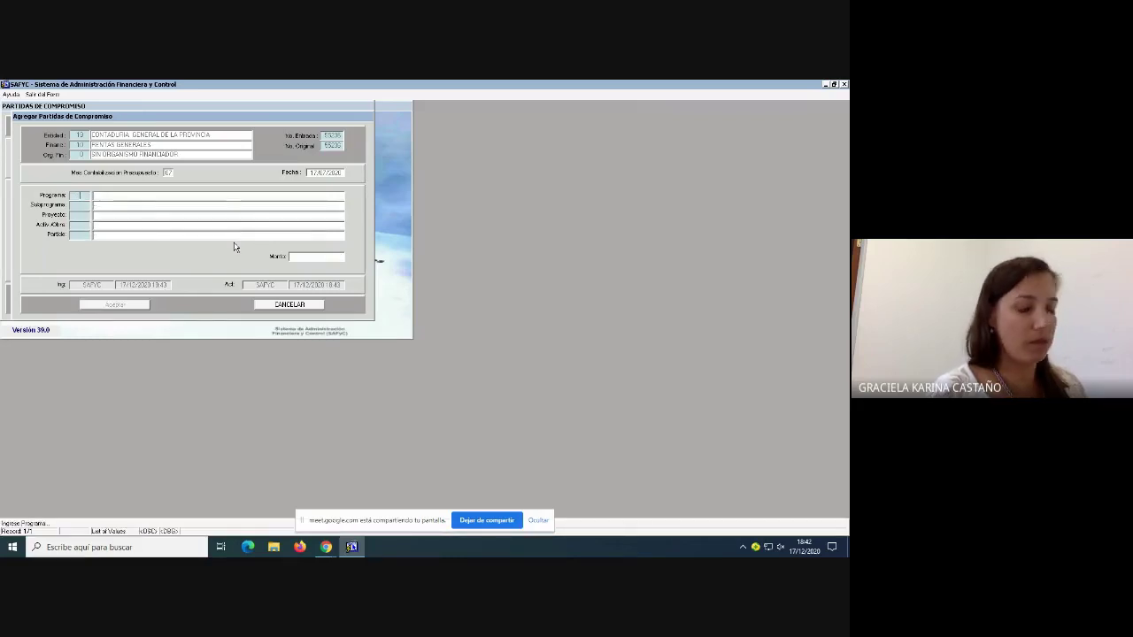
Add a commitment line for program 01-00-00, activity 01, item 333, amount 500.00.
{"action": "type", "text": "0"}
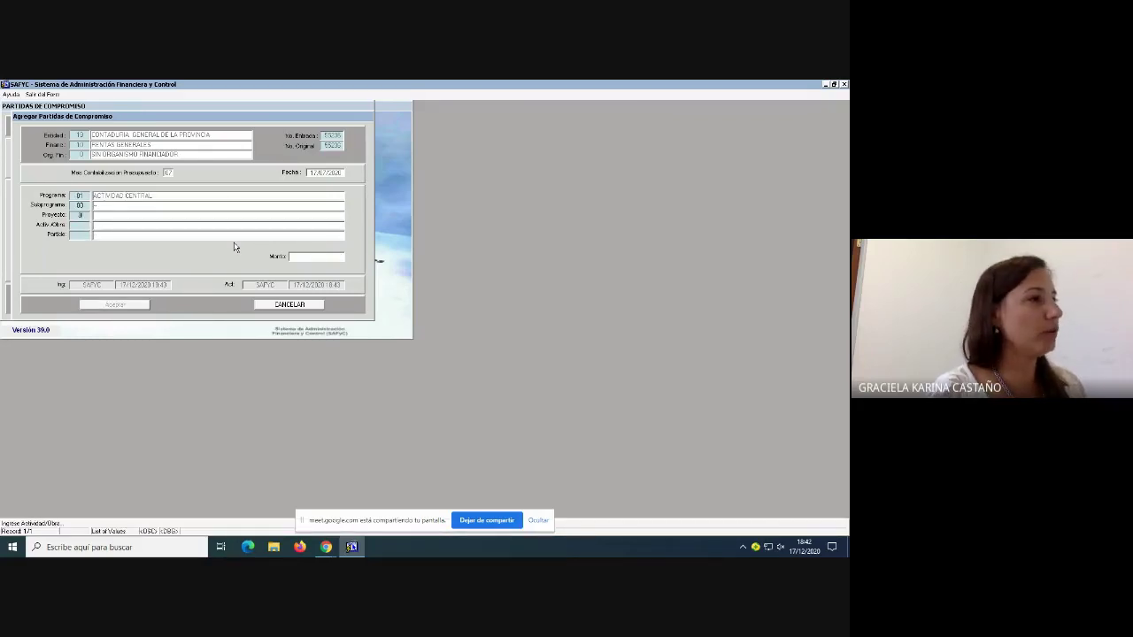
{"action": "type", "text": "10001"}
{"action": "key", "text": "Tab"}
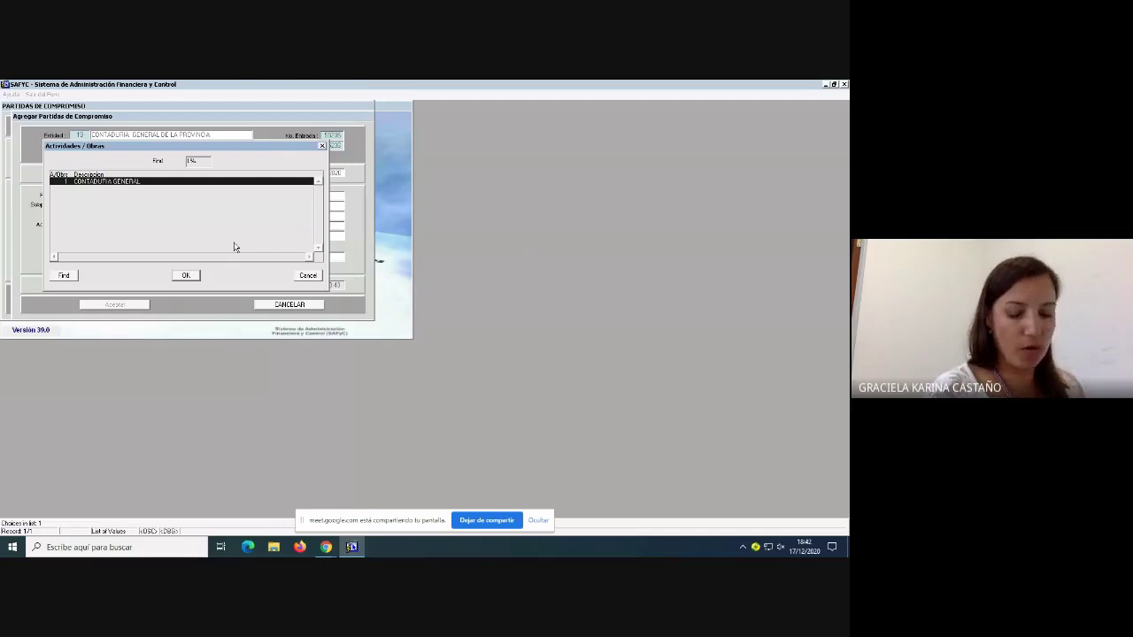
{"action": "key", "text": "Return"}
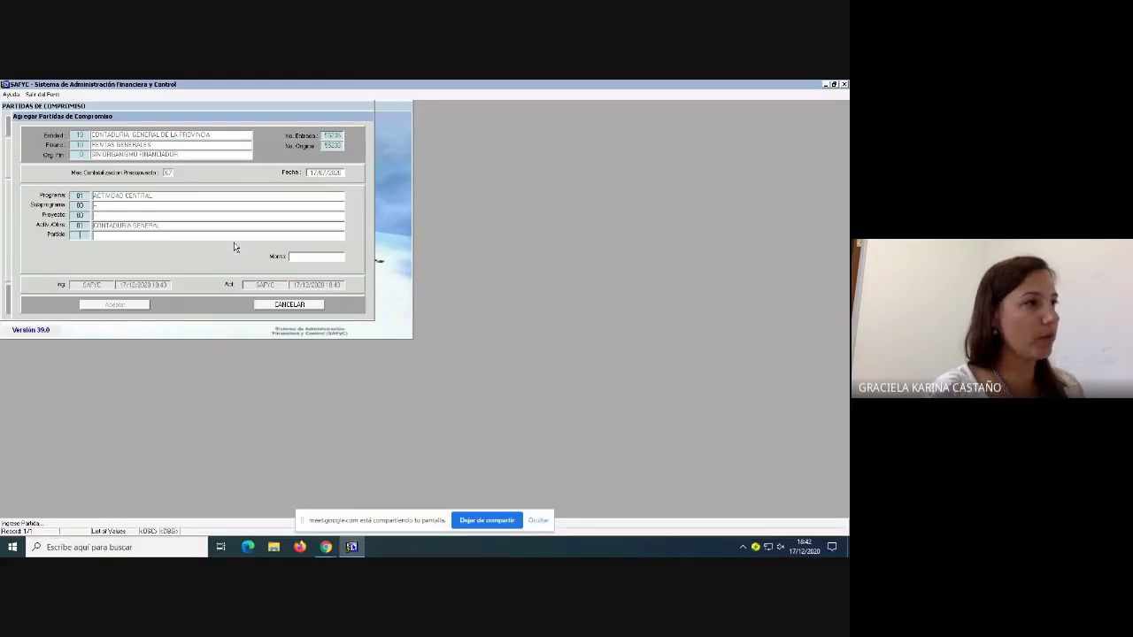
{"action": "type", "text": "33"}
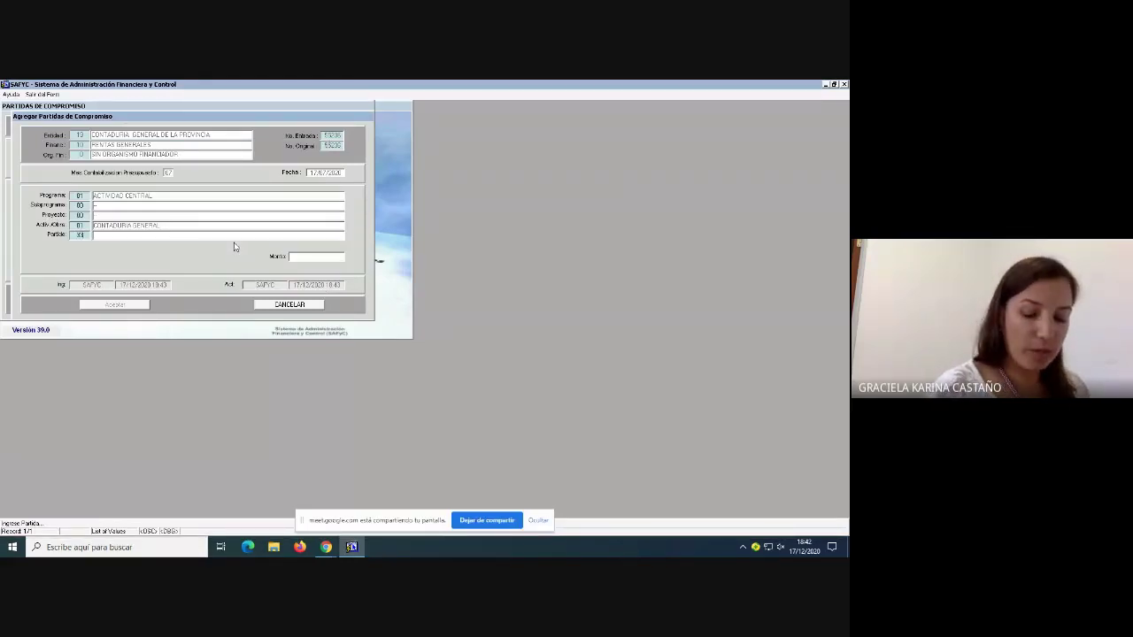
{"action": "type", "text": "3"}
{"action": "key", "text": "Tab"}
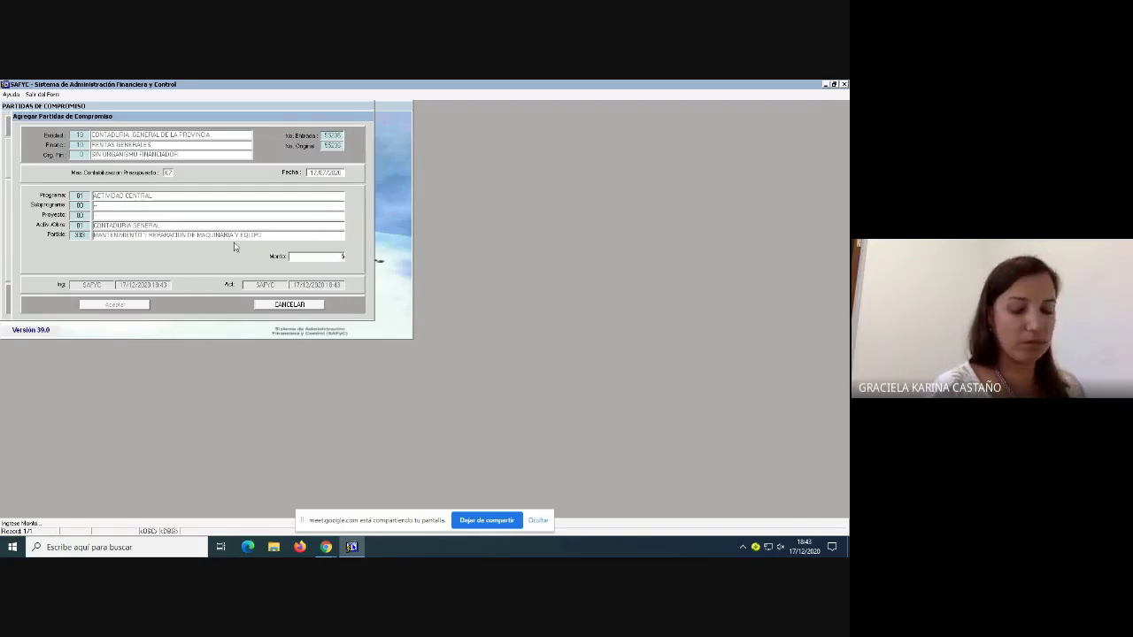
{"action": "type", "text": "500"}
{"action": "key", "text": "Tab"}
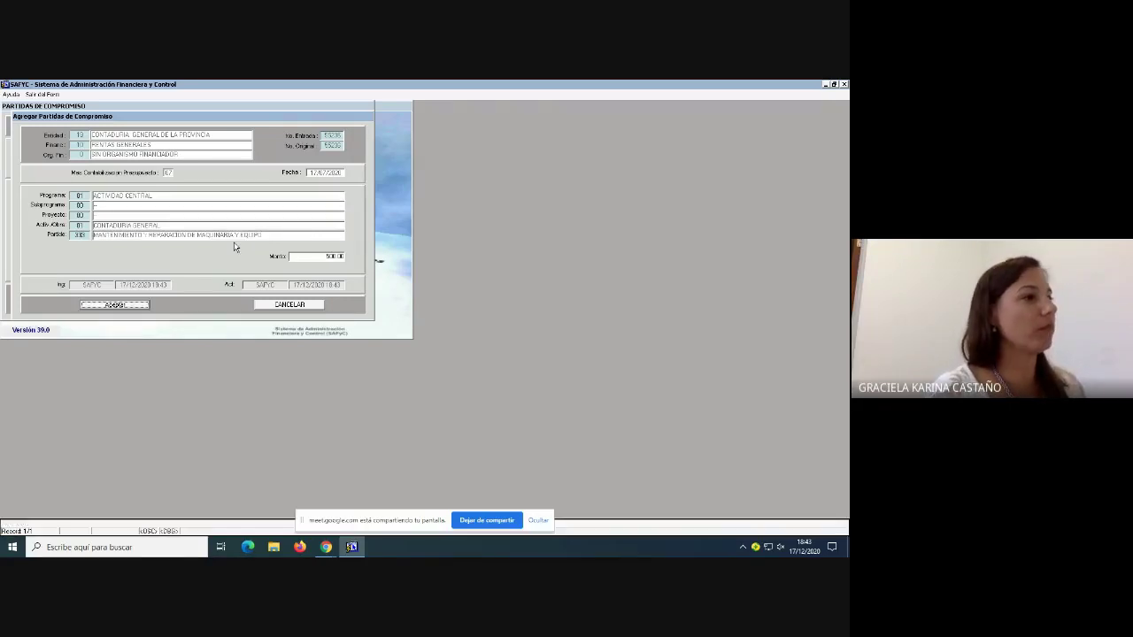
{"action": "left_click", "coordinate": [104, 306]}
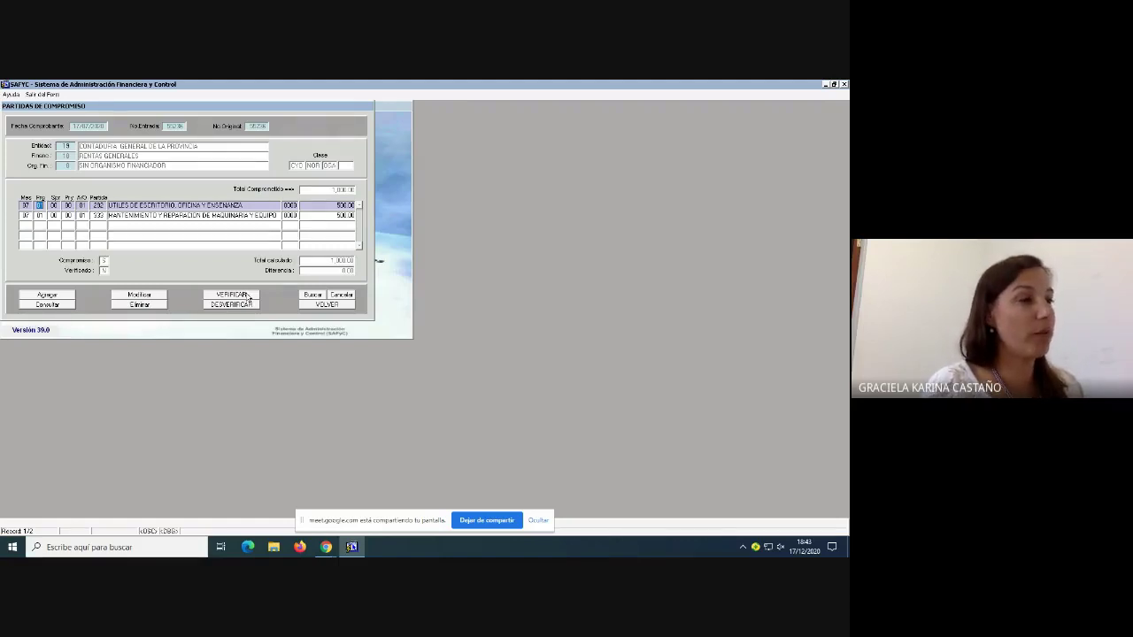
Verify the commitment lines, go back to the voucher list, and open Ordenar.
{"action": "left_click", "coordinate": [249, 296]}
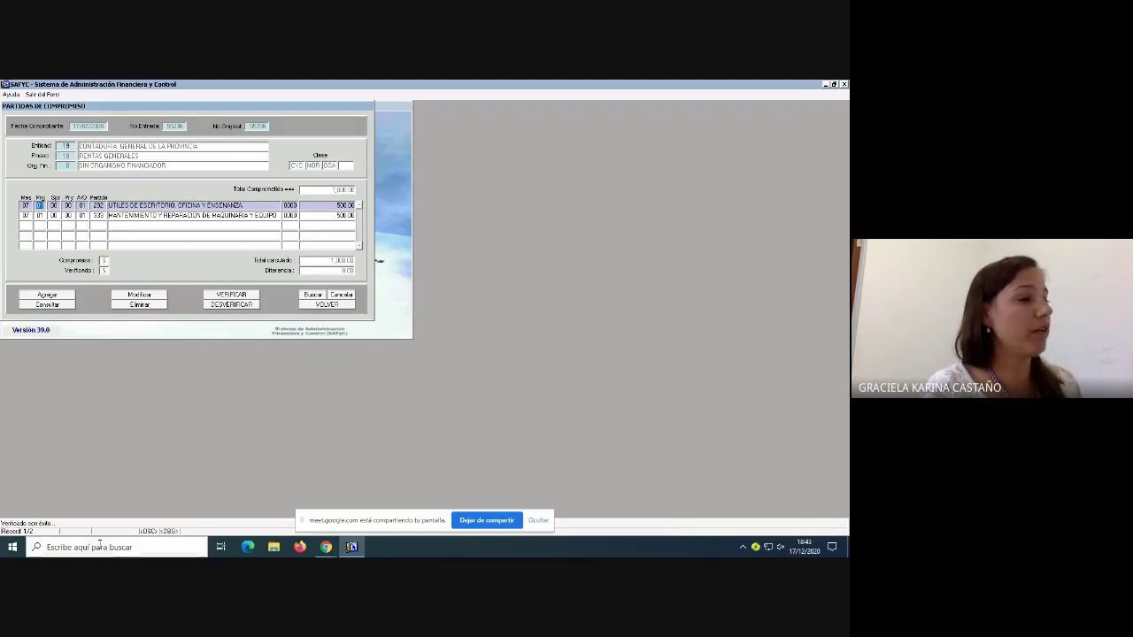
{"action": "left_click", "coordinate": [327, 305]}
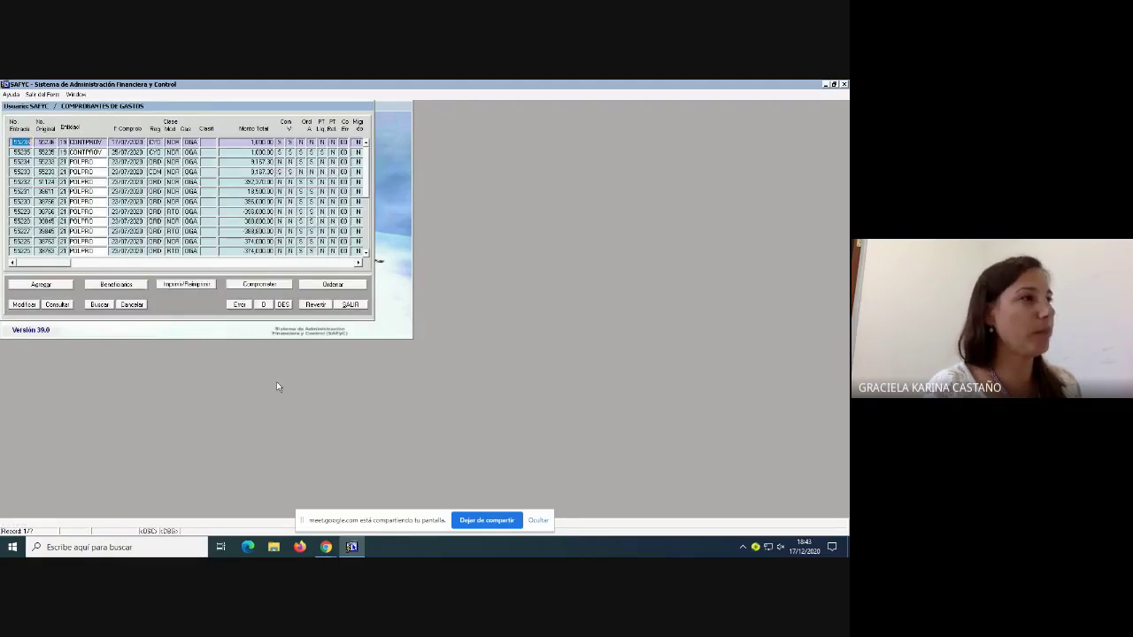
{"action": "left_click", "coordinate": [329, 287]}
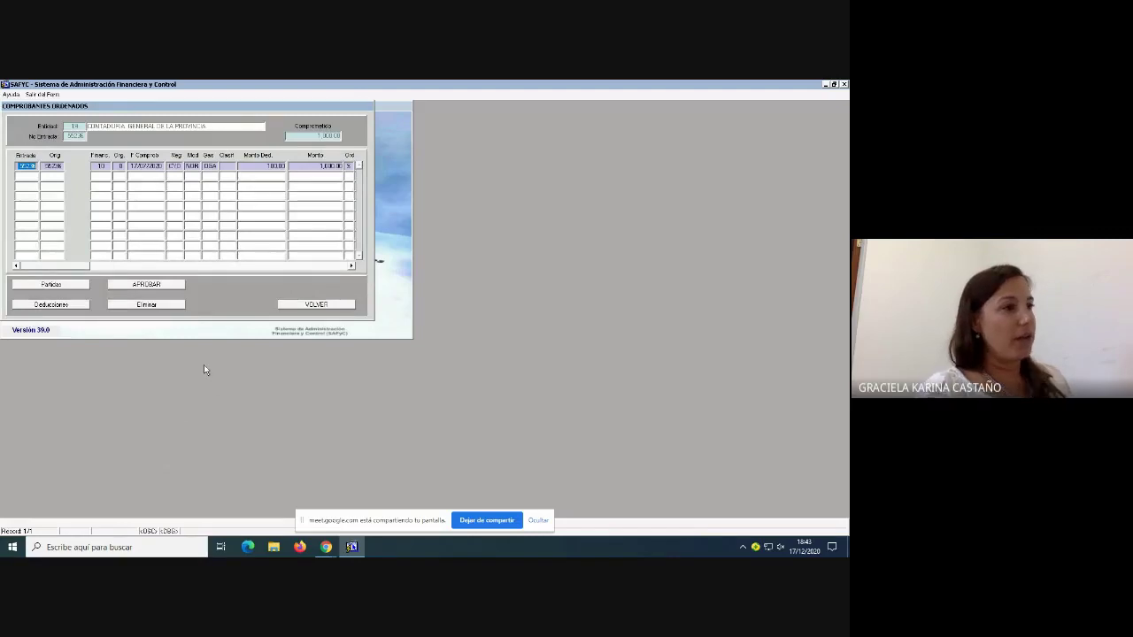
Add the INGRESOS BRUTOS COMUN deduction (creditor 101) and discard an incomplete 102 entry.
{"action": "left_click", "coordinate": [34, 305]}
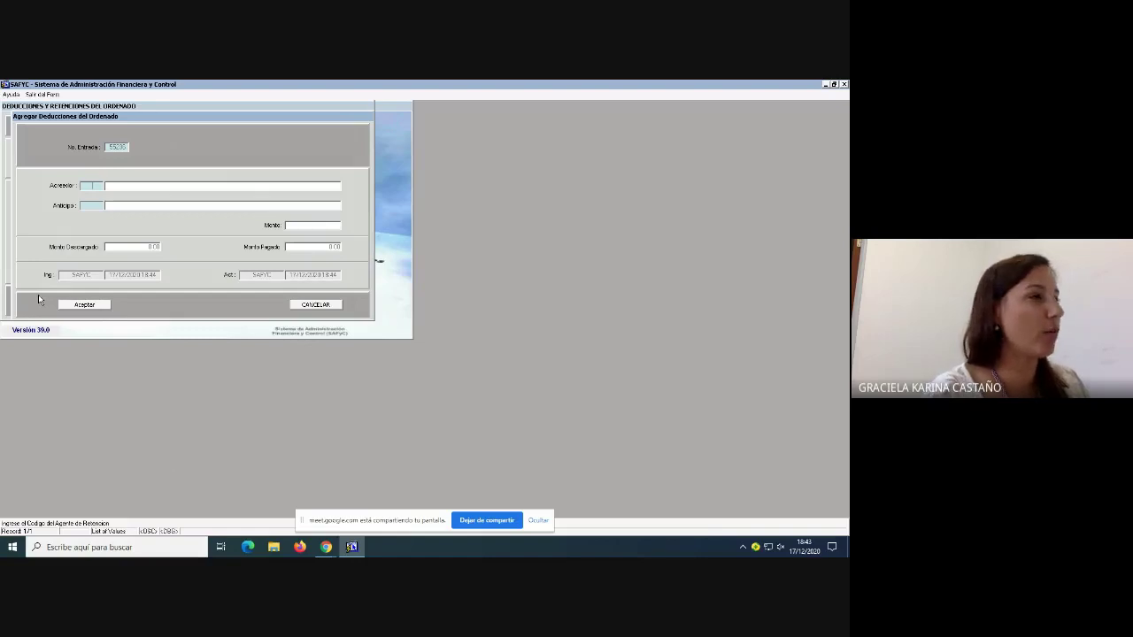
{"action": "type", "text": "01"}
{"action": "key", "text": "Tab"}
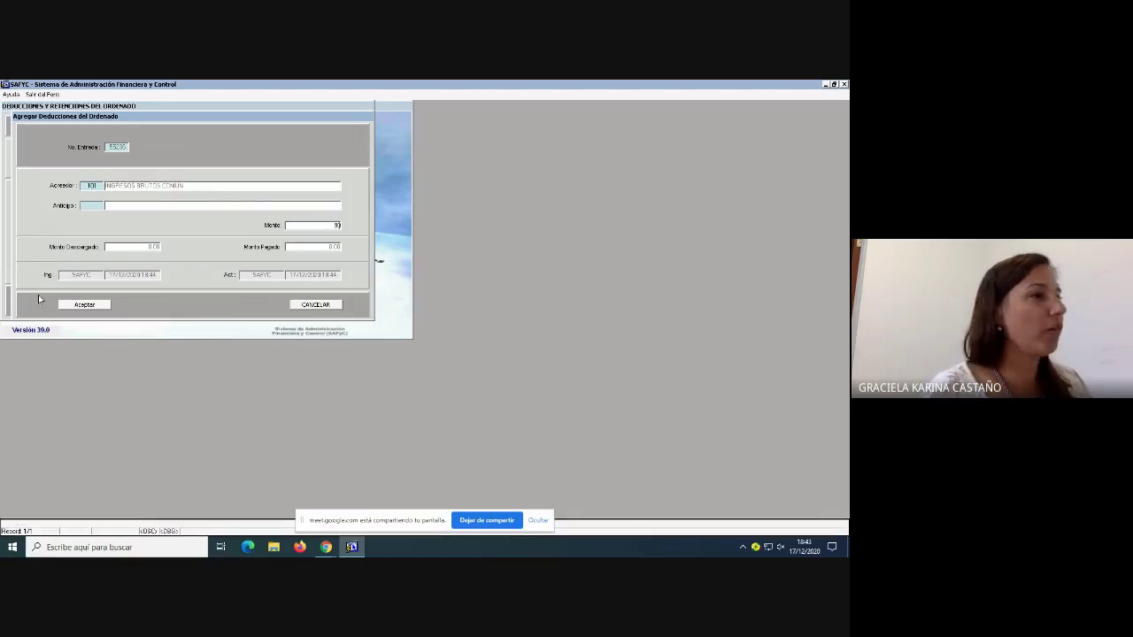
{"action": "key", "text": "Tab"}
{"action": "key", "text": "Return"}
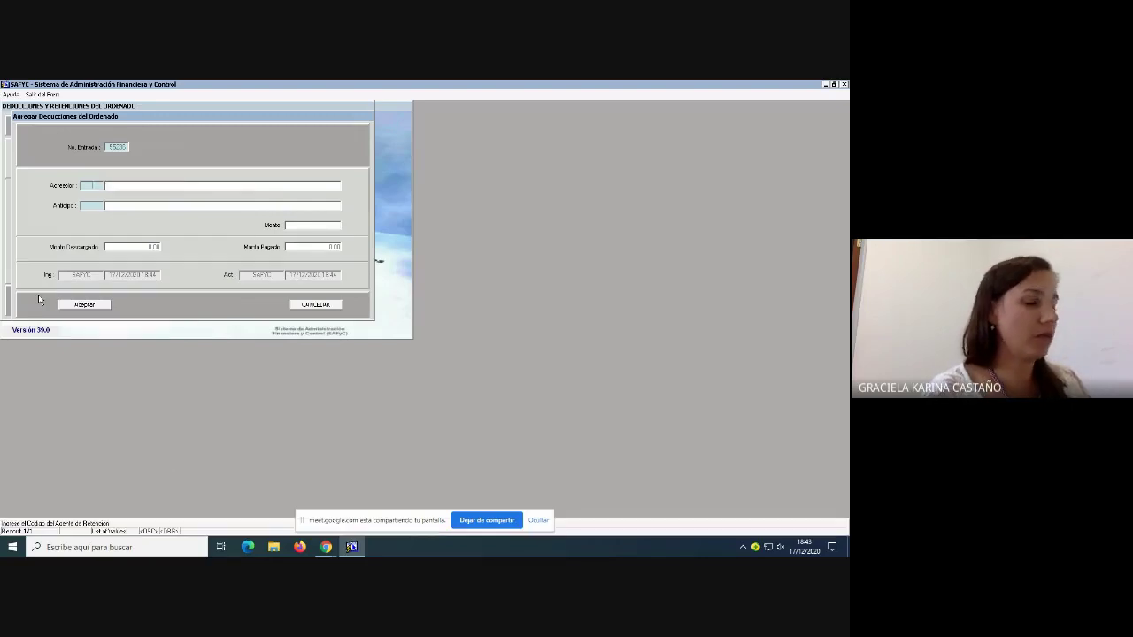
{"action": "type", "text": "102"}
{"action": "key", "text": "Tab"}
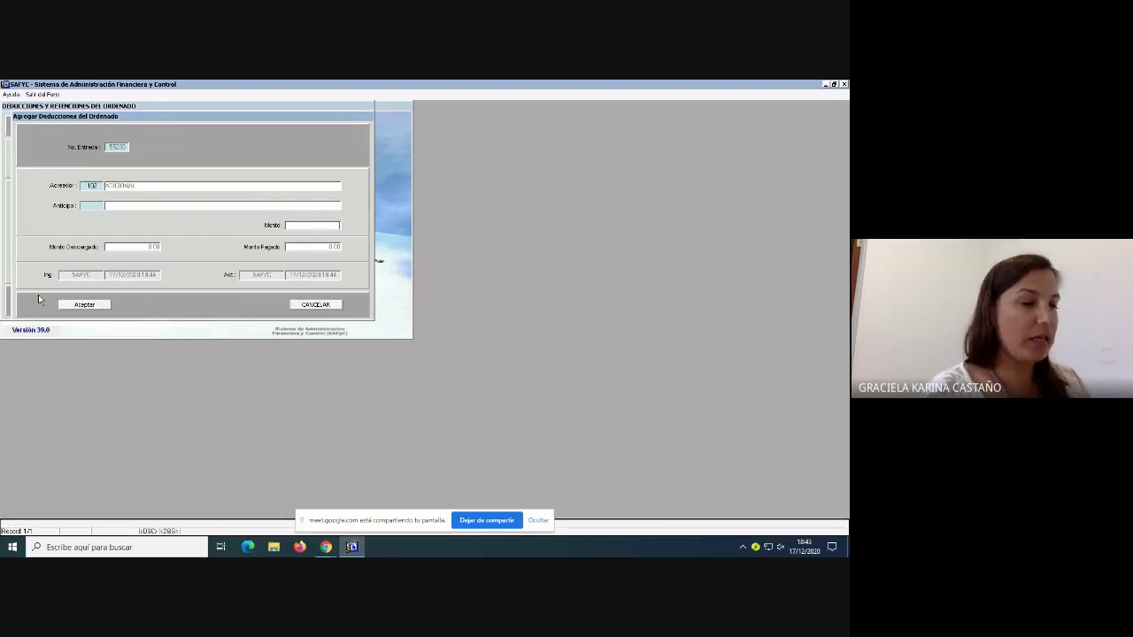
{"action": "key", "text": "Tab"}
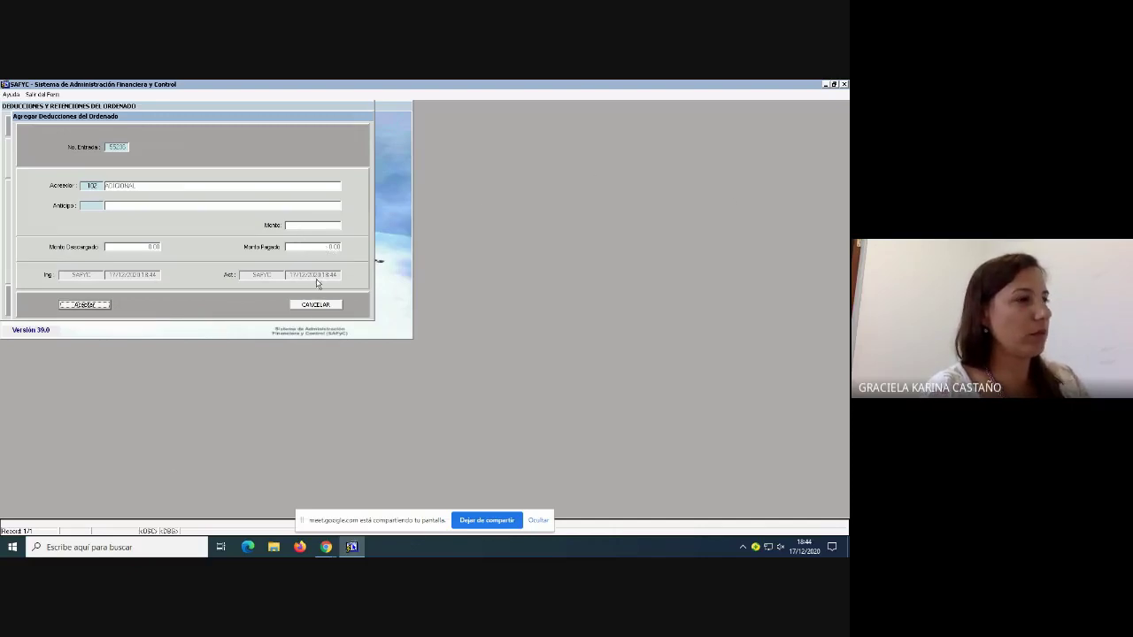
{"action": "left_click", "coordinate": [316, 306]}
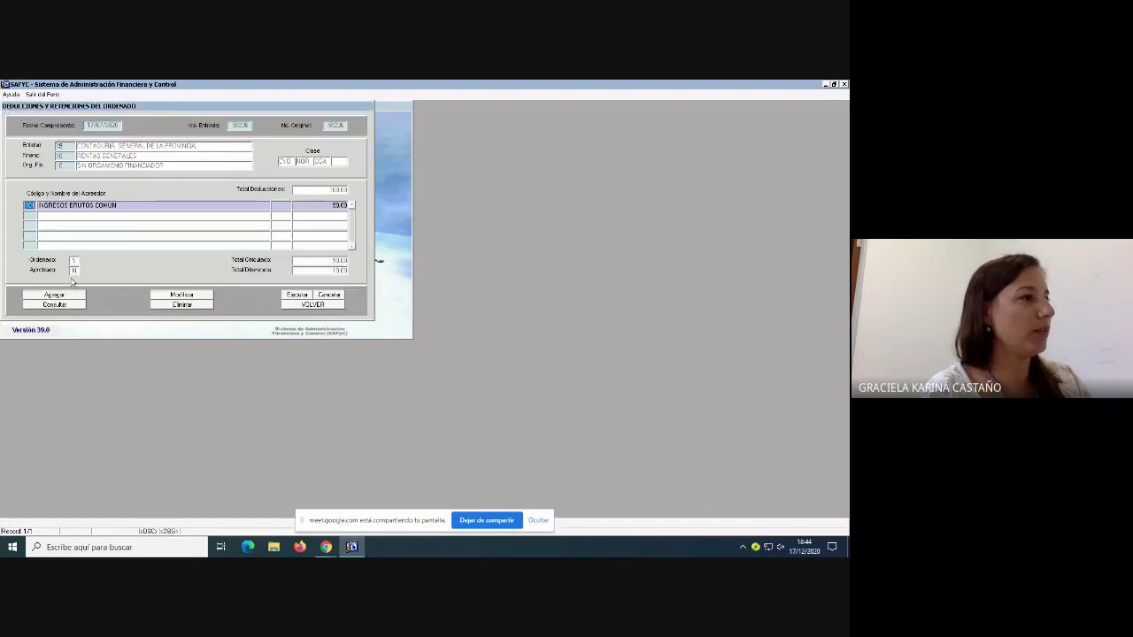
Add an ADICIONAL deduction for creditor 102 with amount 10.
{"action": "left_click", "coordinate": [72, 296]}
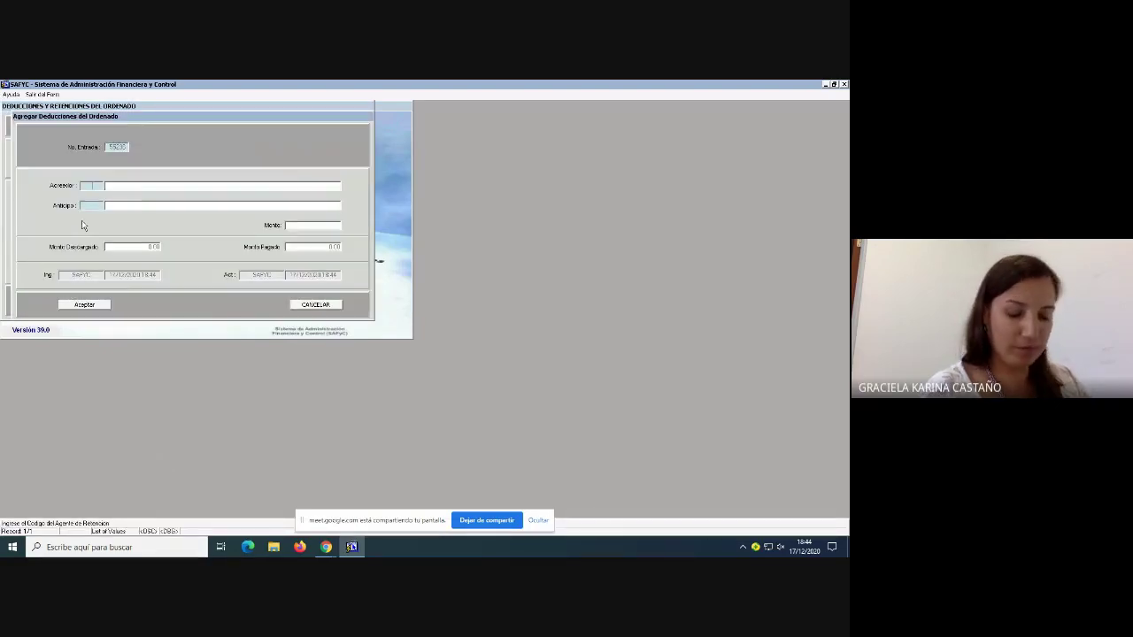
{"action": "type", "text": "102"}
{"action": "key", "text": "Tab"}
{"action": "key", "text": "Tab"}
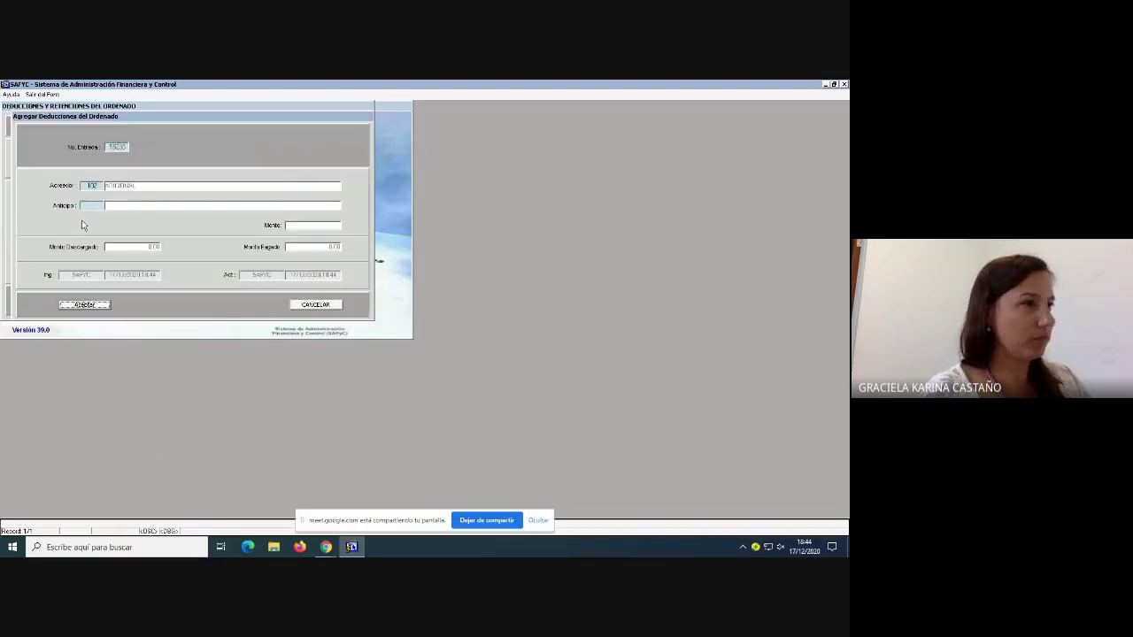
{"action": "left_click", "coordinate": [317, 226]}
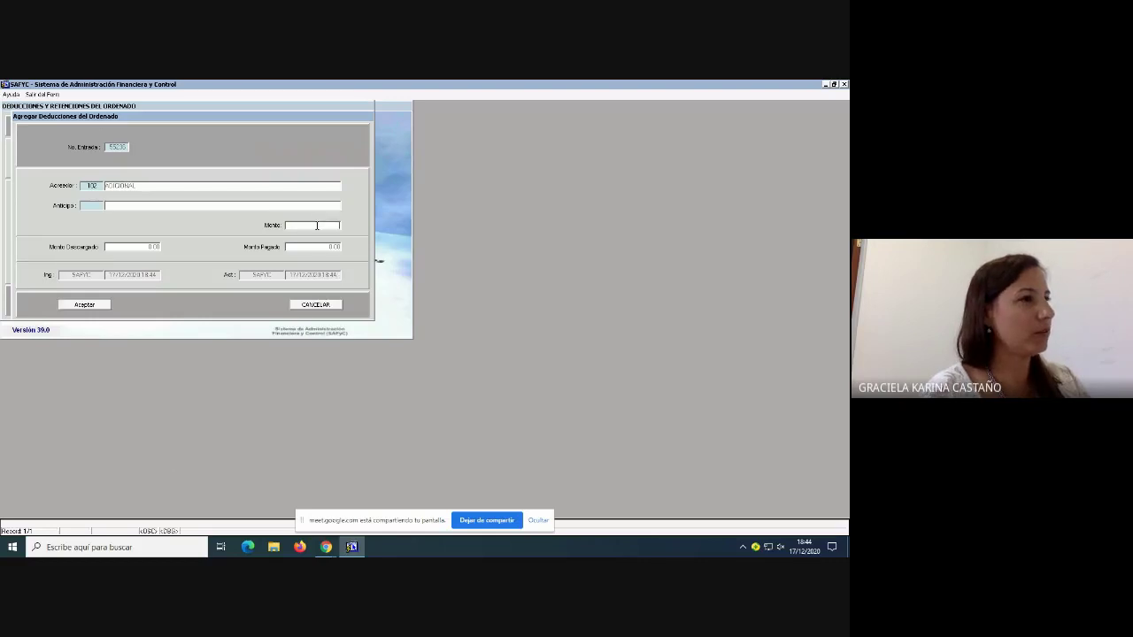
{"action": "type", "text": "10"}
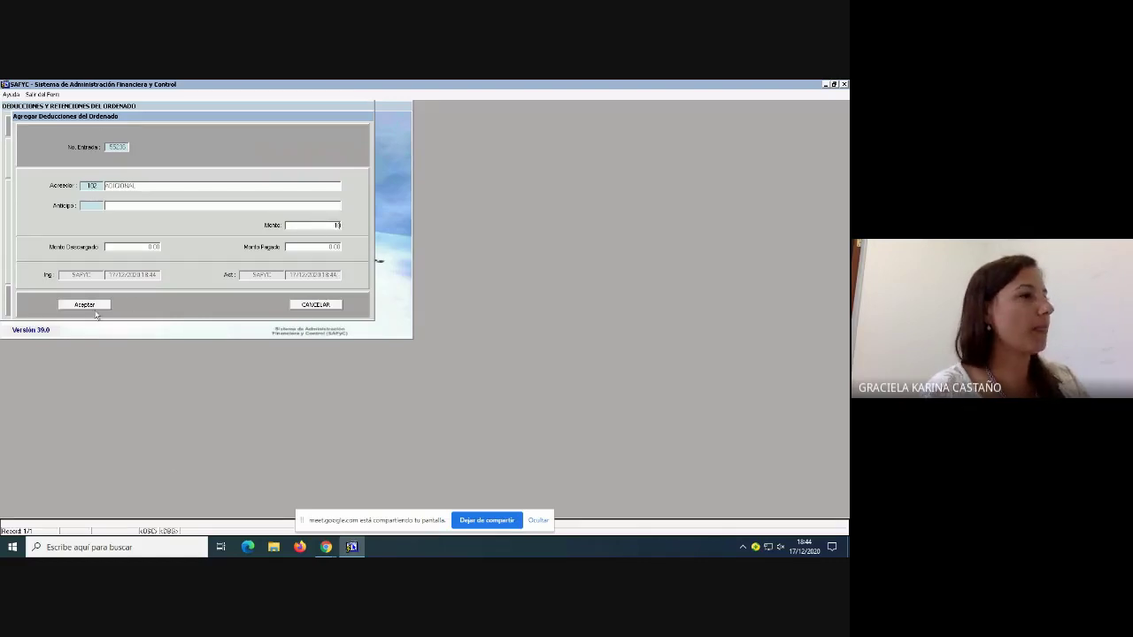
{"action": "left_click", "coordinate": [92, 308]}
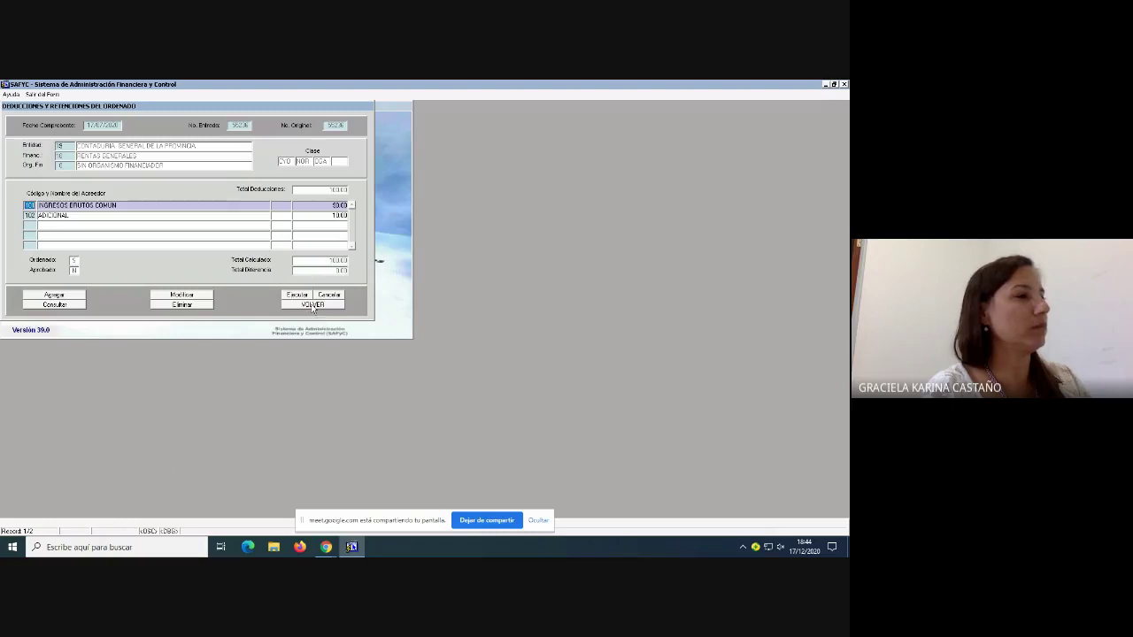
Approve the ordered voucher with its 100.00 deductions.
{"action": "left_click", "coordinate": [311, 305]}
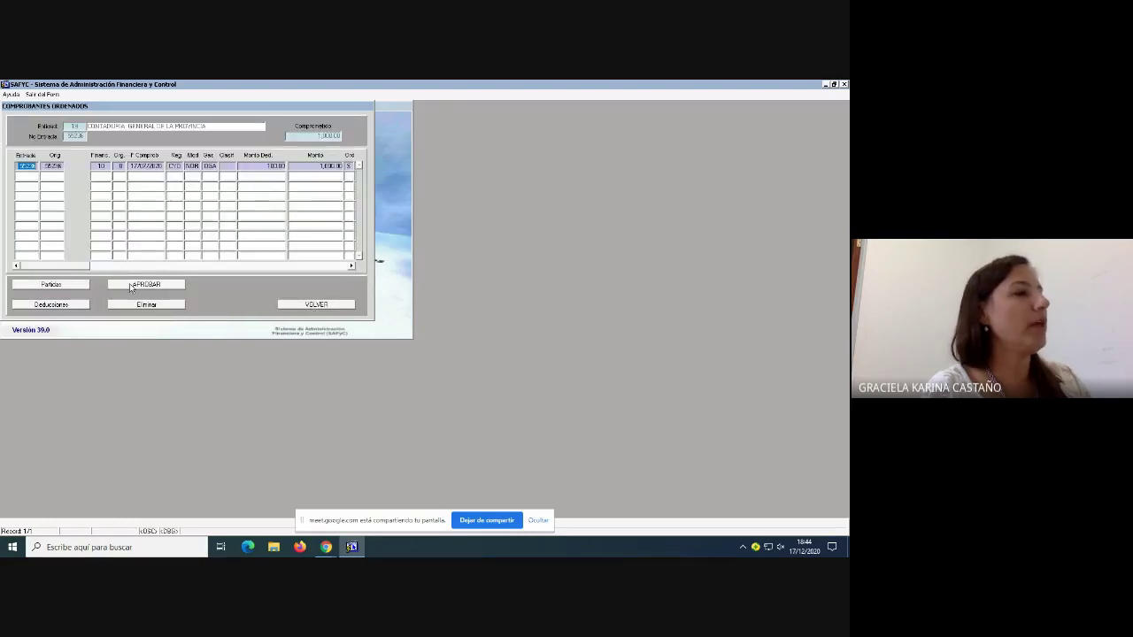
{"action": "left_click", "coordinate": [130, 286]}
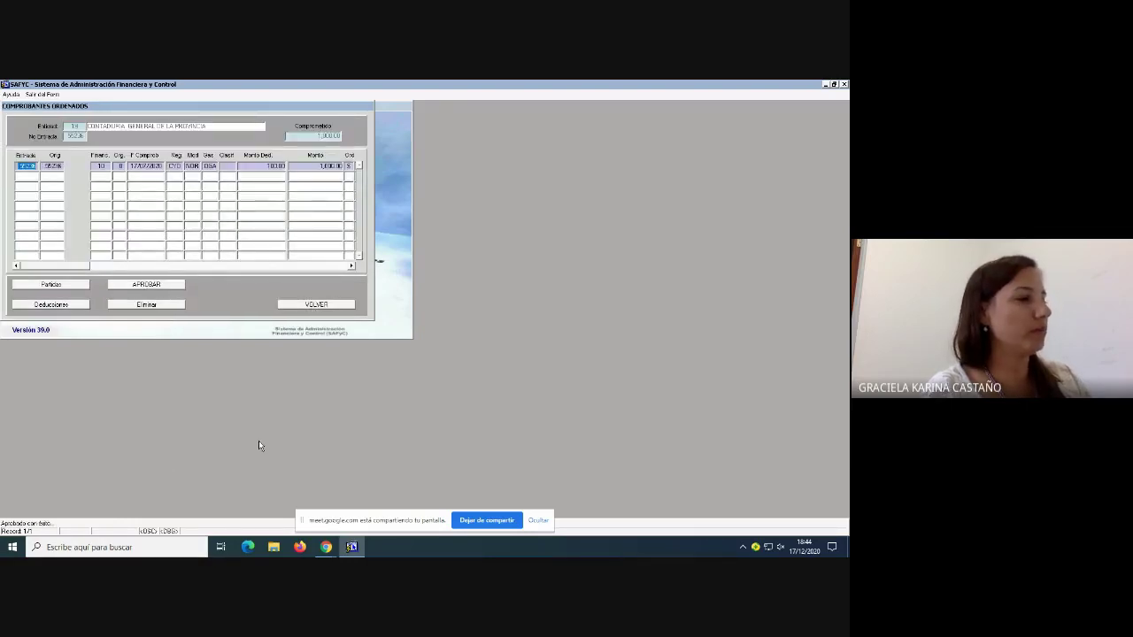
{"action": "left_click", "coordinate": [319, 307]}
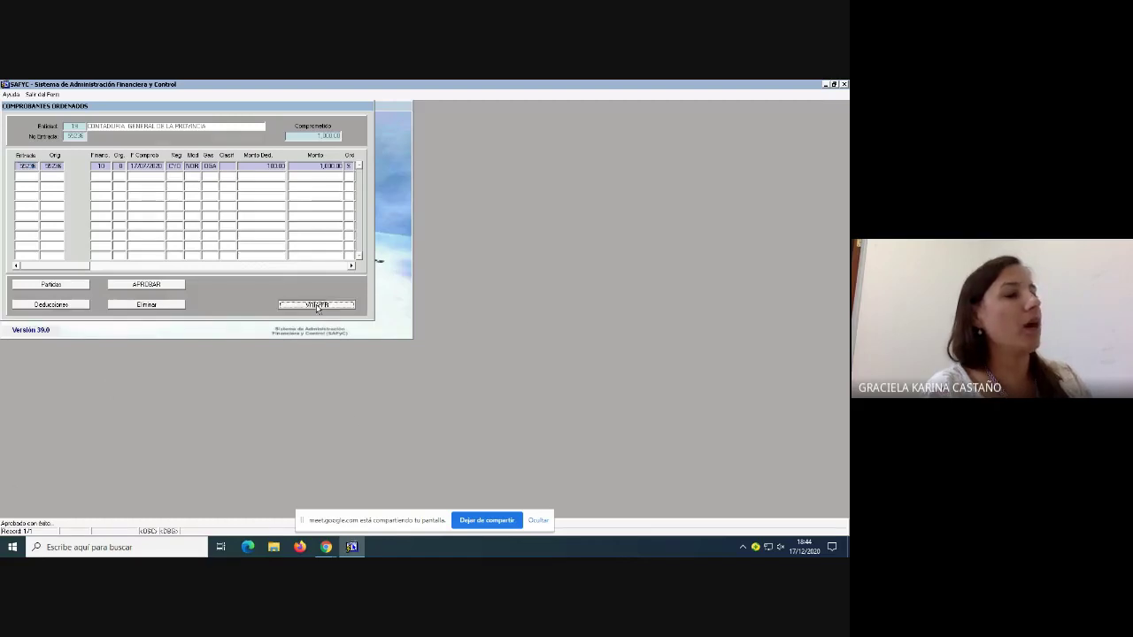
Exit the expense vouchers form, answering Sí to 'Sale del Form?'.
{"action": "left_click", "coordinate": [350, 306]}
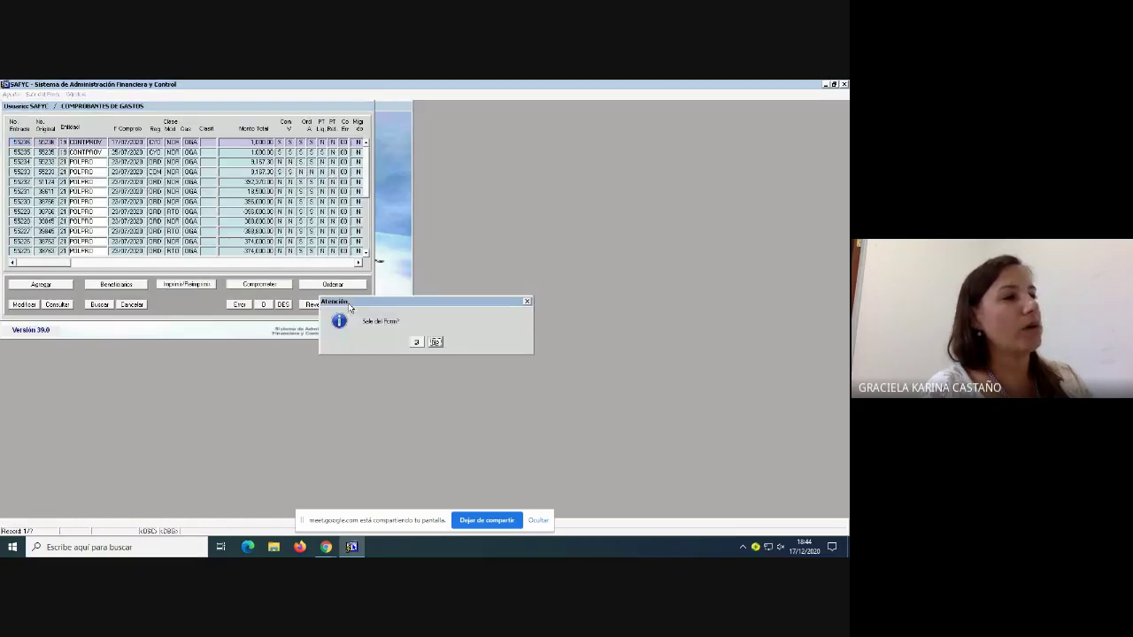
{"action": "left_click", "coordinate": [435, 342]}
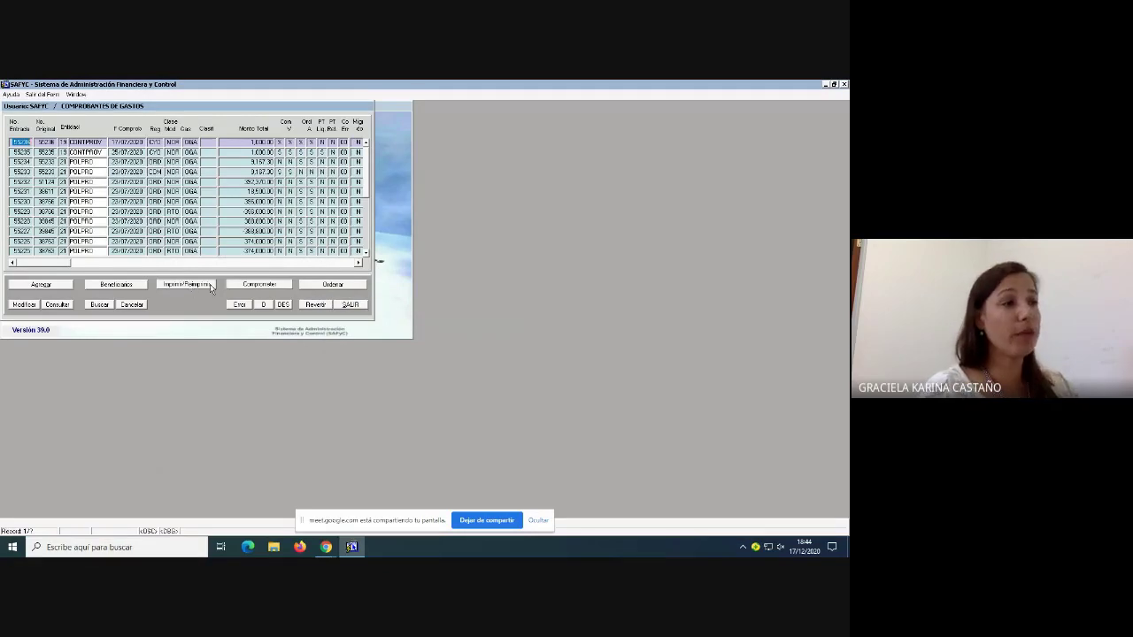
{"action": "left_click", "coordinate": [348, 305]}
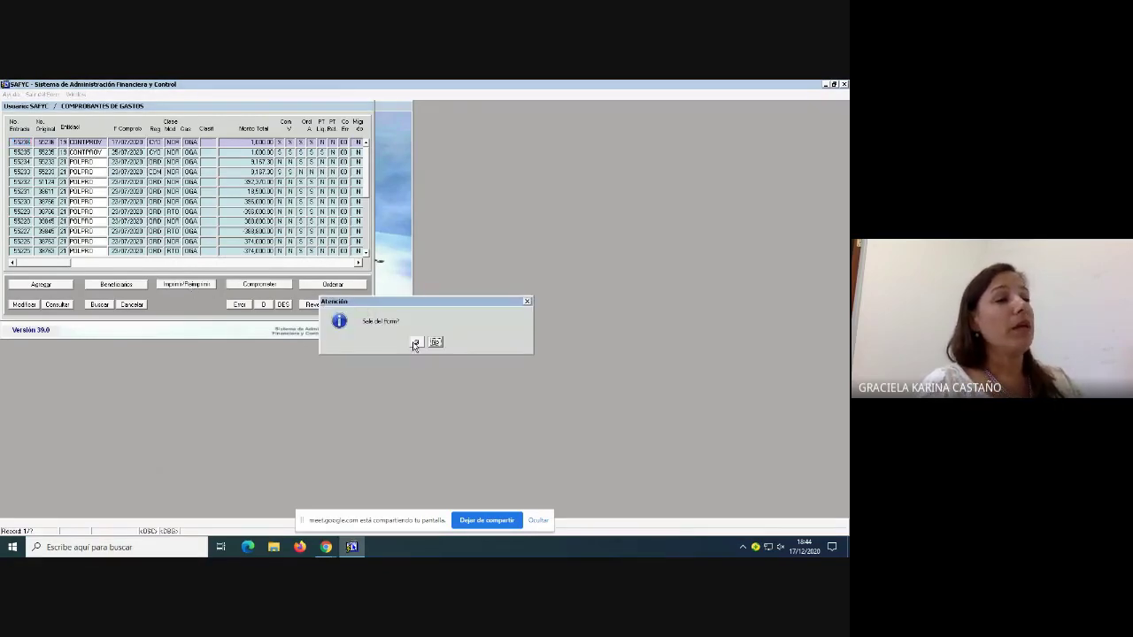
{"action": "left_click", "coordinate": [415, 343]}
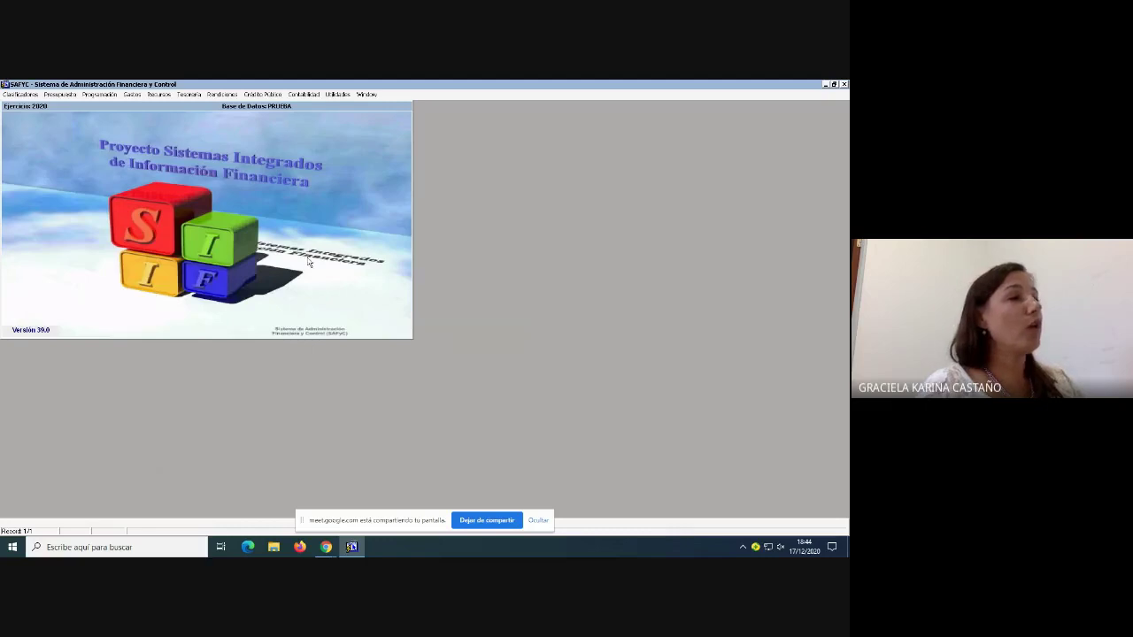
Open Gastos > Auditoría > Auditar and tick the INGRESOS BRUTOS COMUN, NETO and ADICIONAL entries.
{"action": "left_click", "coordinate": [132, 94]}
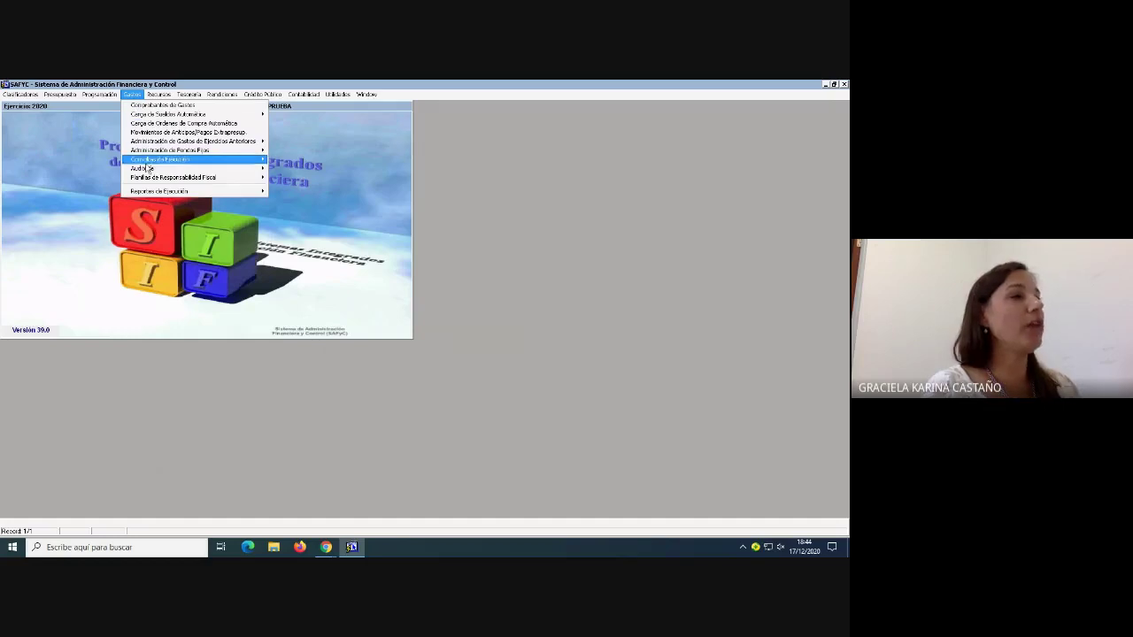
{"action": "mouse_move", "coordinate": [147, 168]}
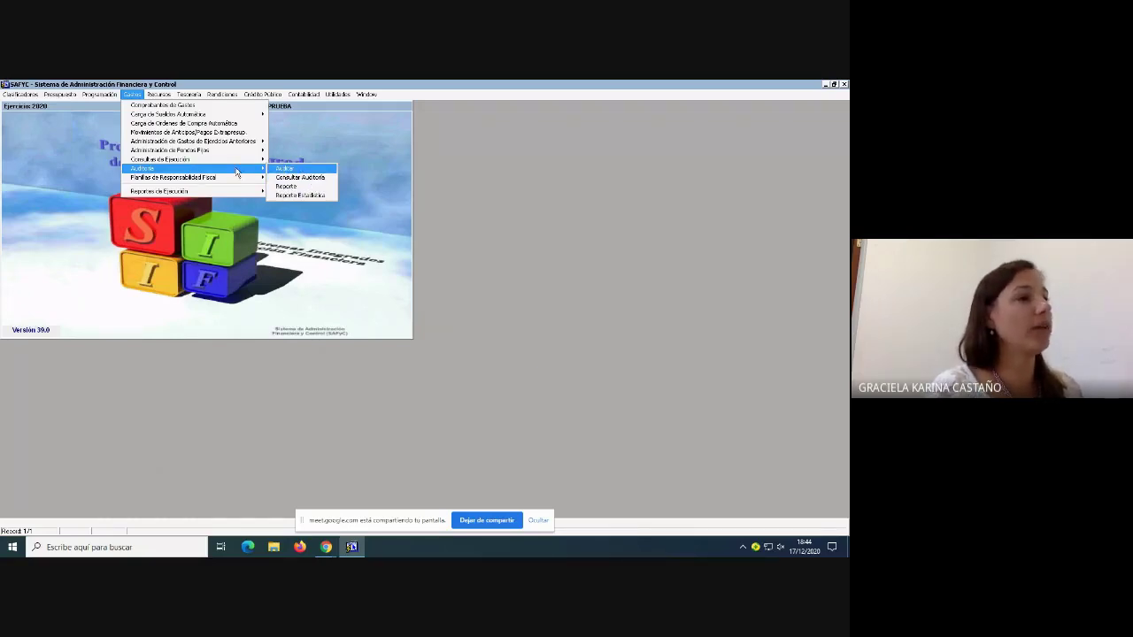
{"action": "left_click", "coordinate": [276, 168]}
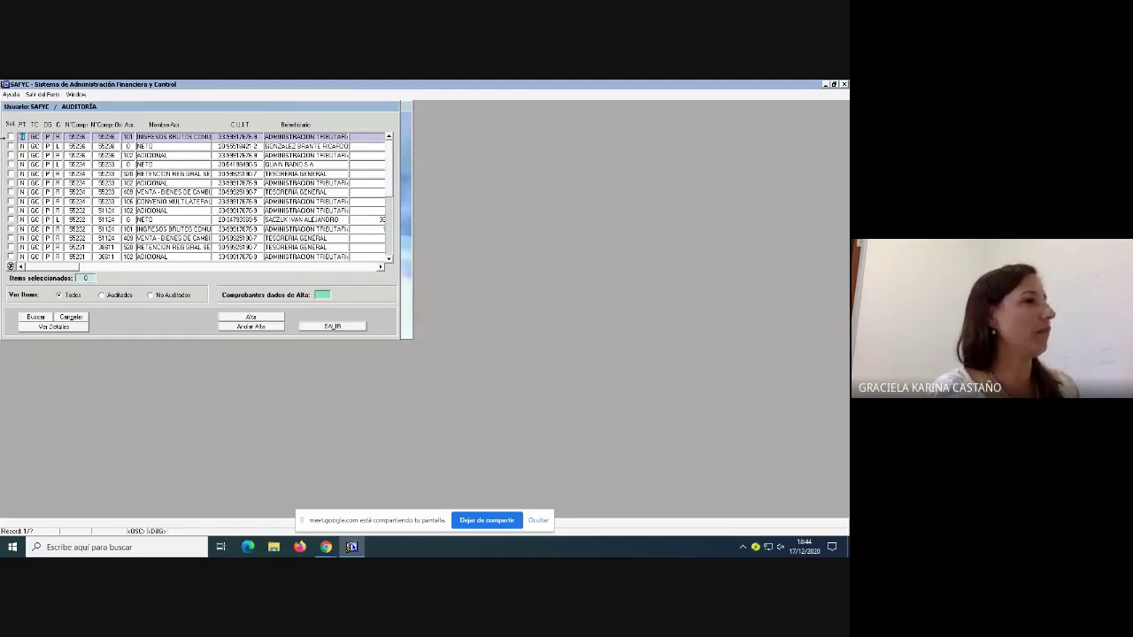
{"action": "left_click", "coordinate": [10, 136]}
{"action": "left_click", "coordinate": [10, 146]}
{"action": "left_click", "coordinate": [11, 154]}
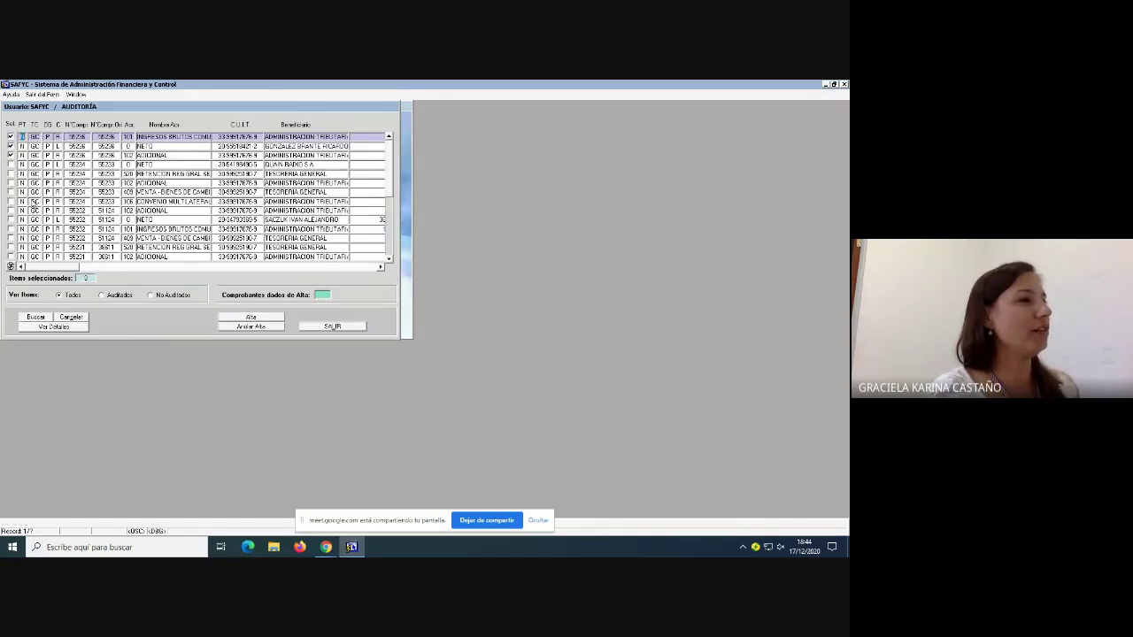
Give the three ticked entries their alta, then close the audit form.
{"action": "left_click", "coordinate": [256, 317]}
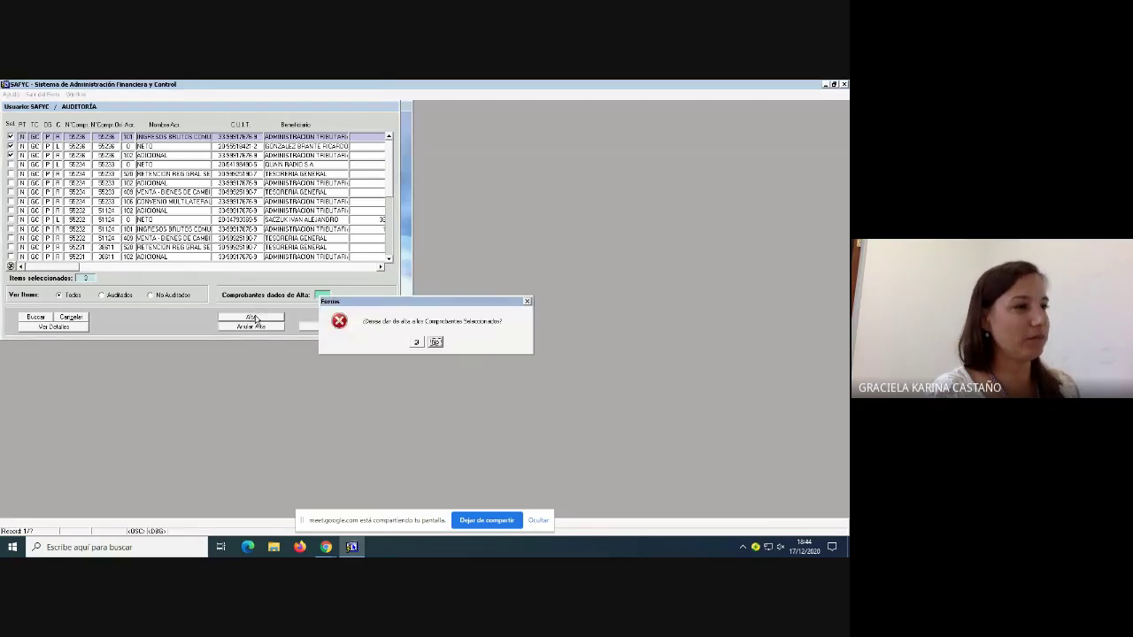
{"action": "left_click", "coordinate": [415, 343]}
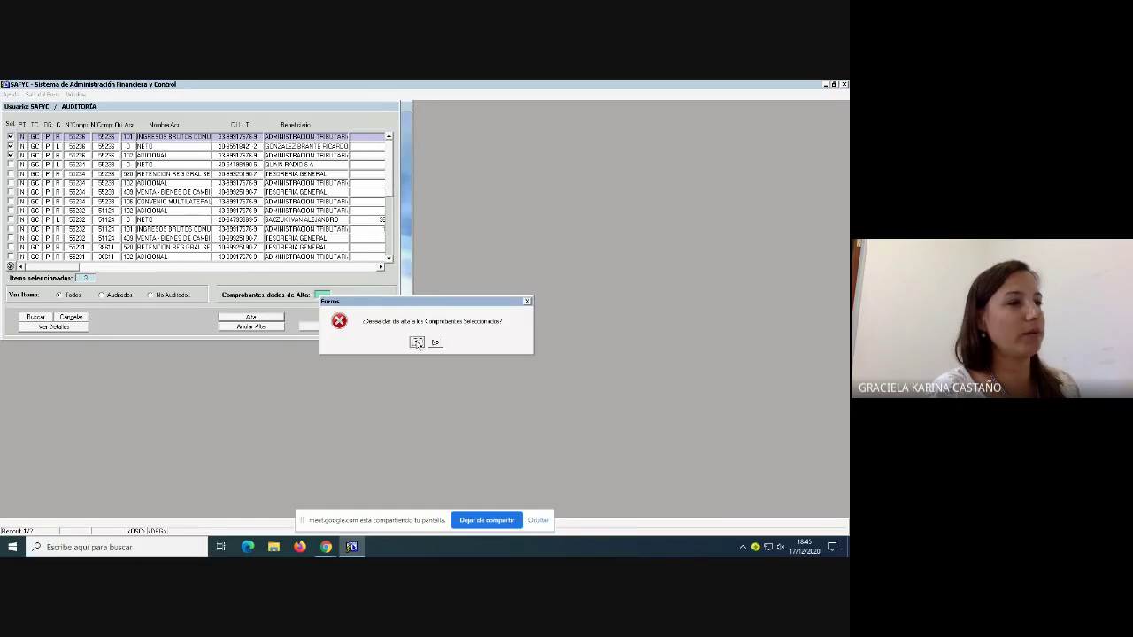
{"action": "left_click", "coordinate": [425, 342]}
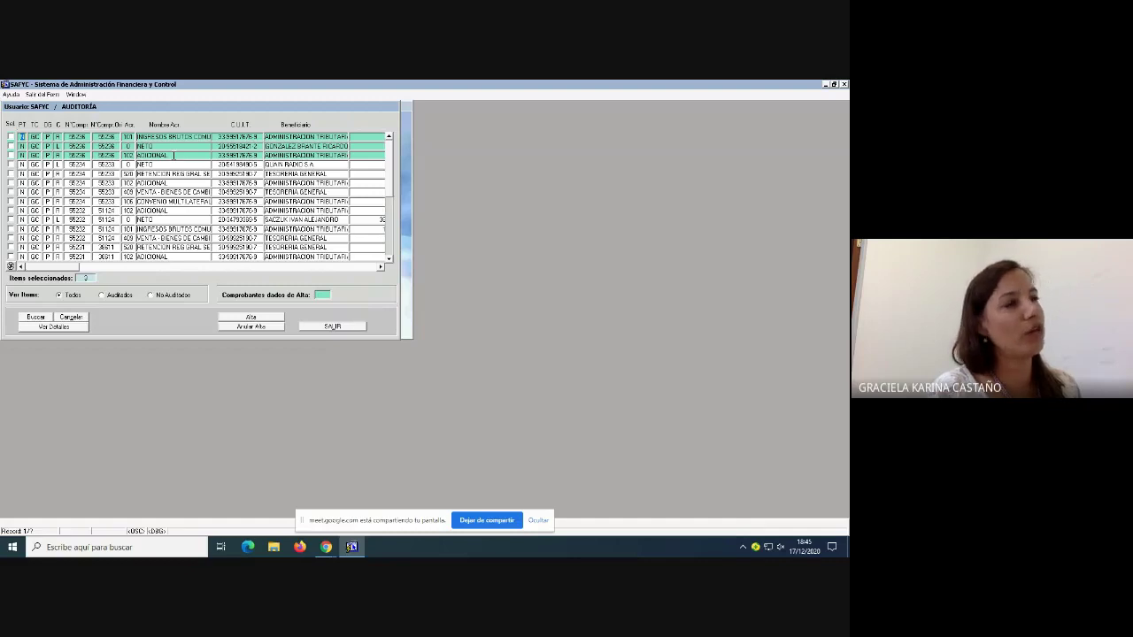
{"action": "left_click", "coordinate": [349, 329]}
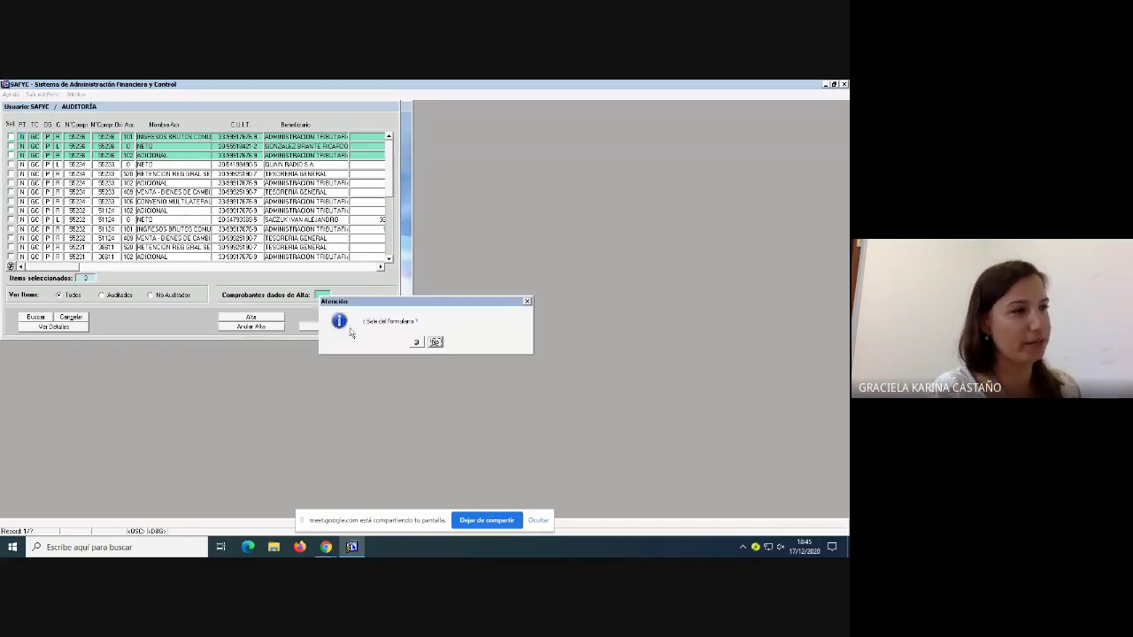
{"action": "left_click", "coordinate": [416, 343]}
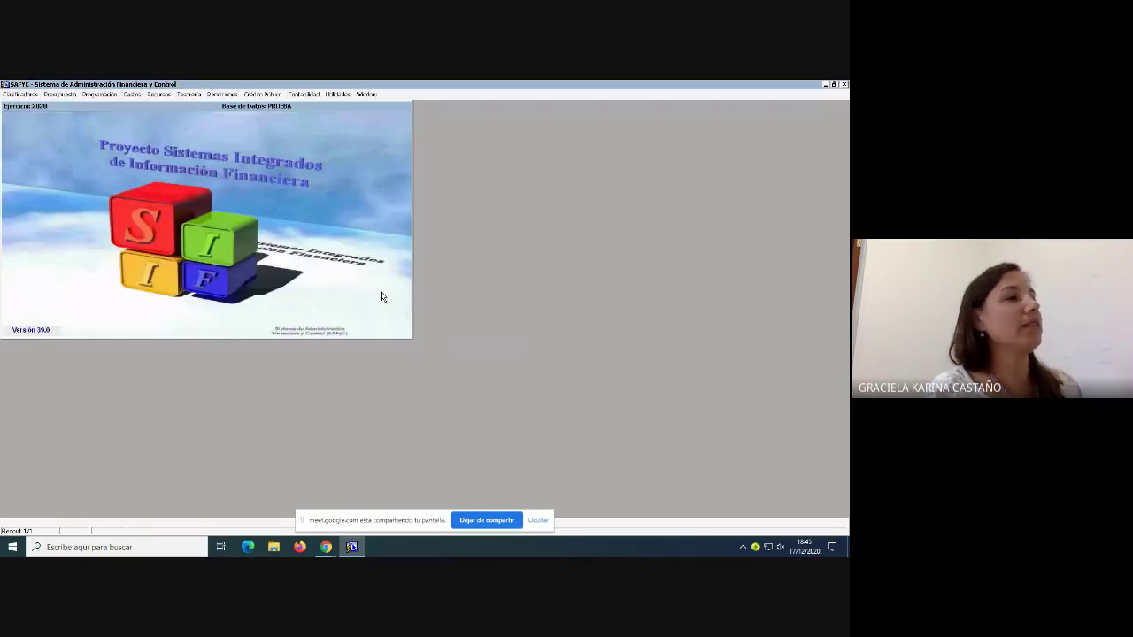
Open the Tesorería Expedientes a Pagar entry desk and mark the first voucher.
{"action": "left_click", "coordinate": [187, 94]}
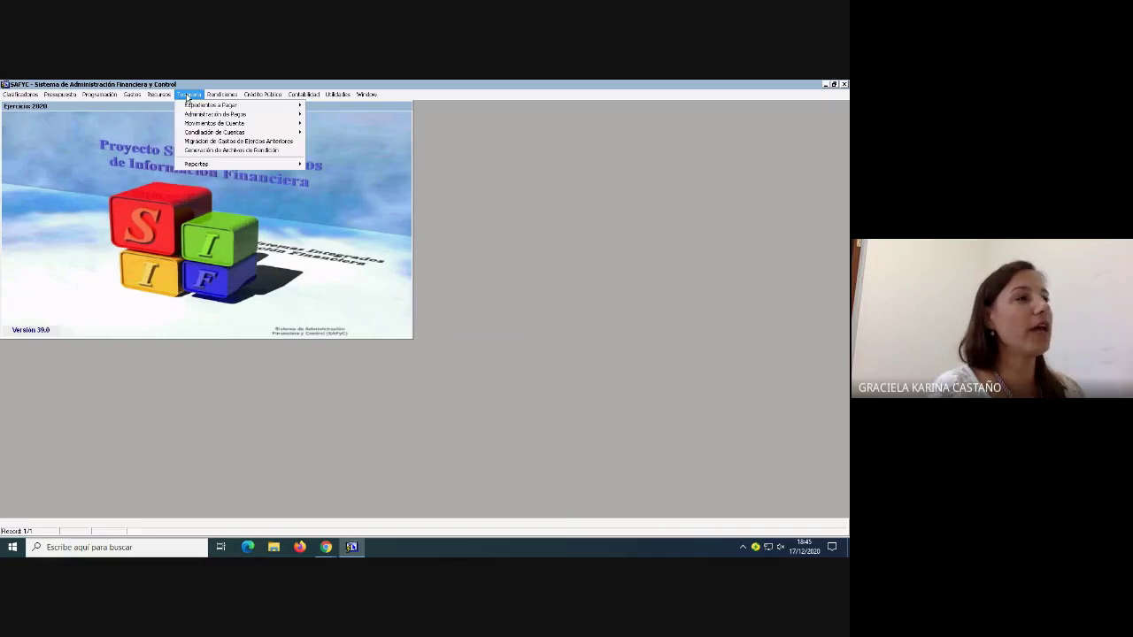
{"action": "mouse_move", "coordinate": [187, 106]}
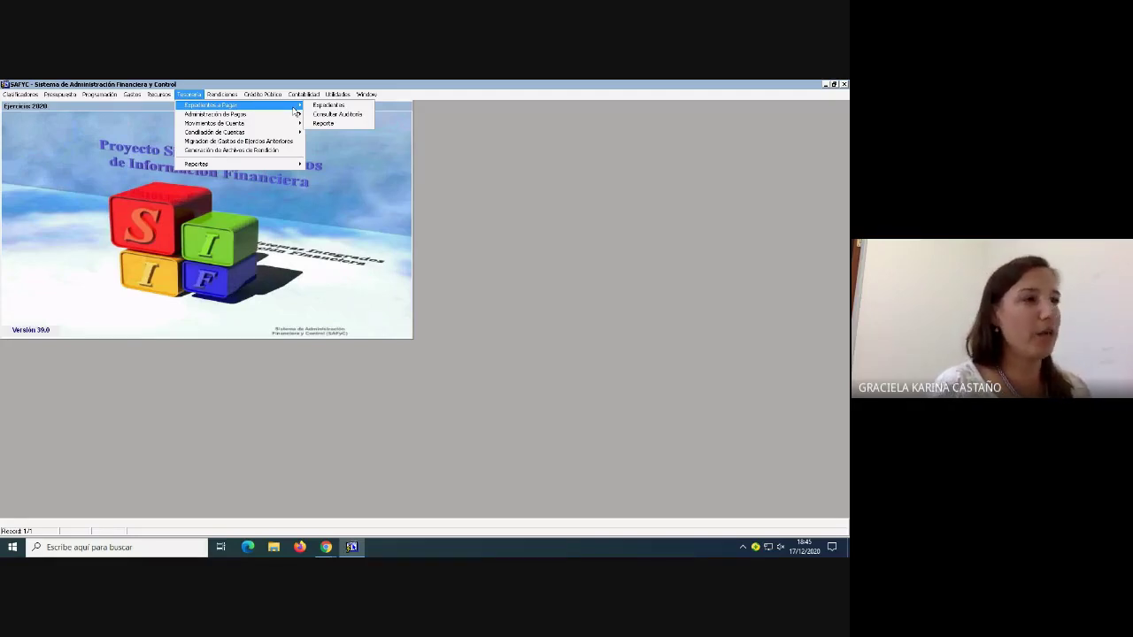
{"action": "left_click", "coordinate": [332, 115]}
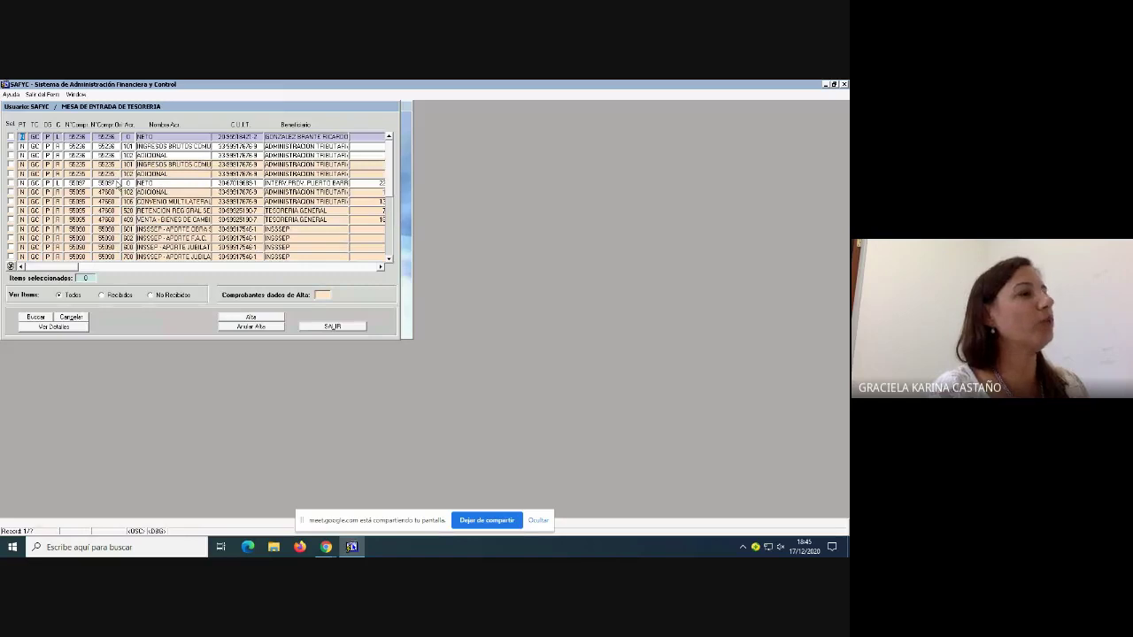
{"action": "left_click", "coordinate": [11, 137]}
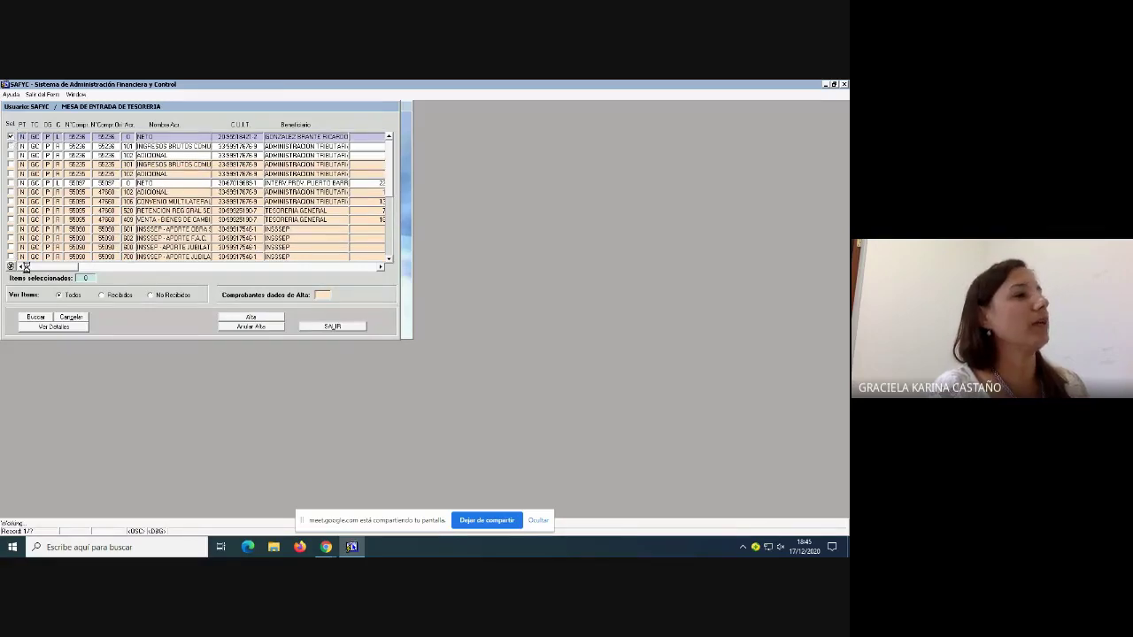
Register the marked vouchers as received, then close the entry desk form.
{"action": "left_click", "coordinate": [269, 319]}
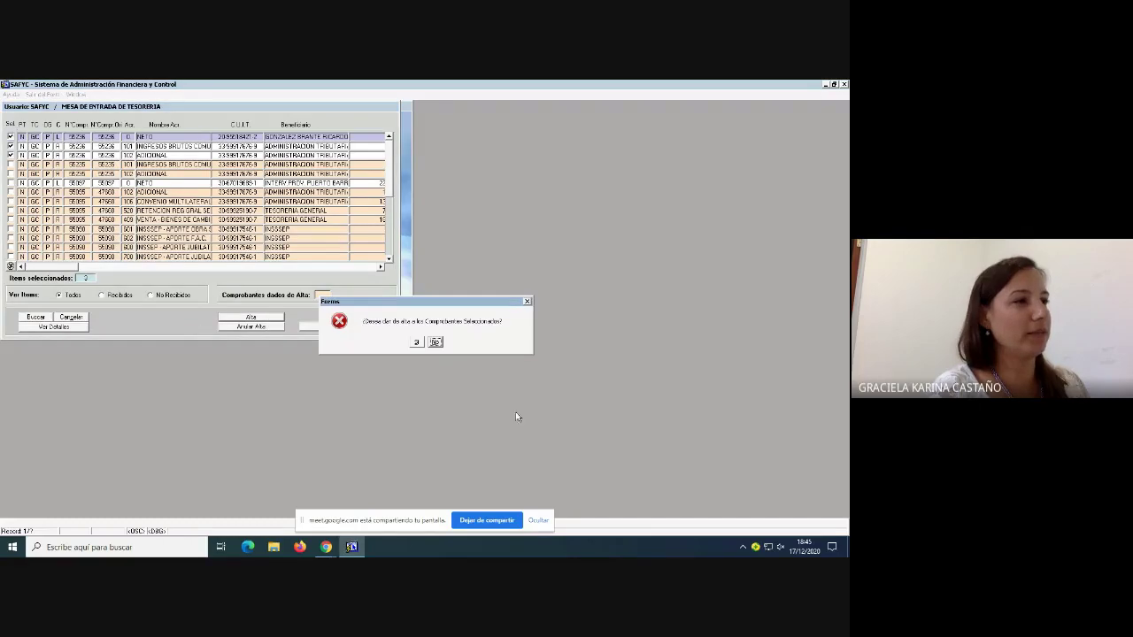
{"action": "left_click", "coordinate": [417, 343]}
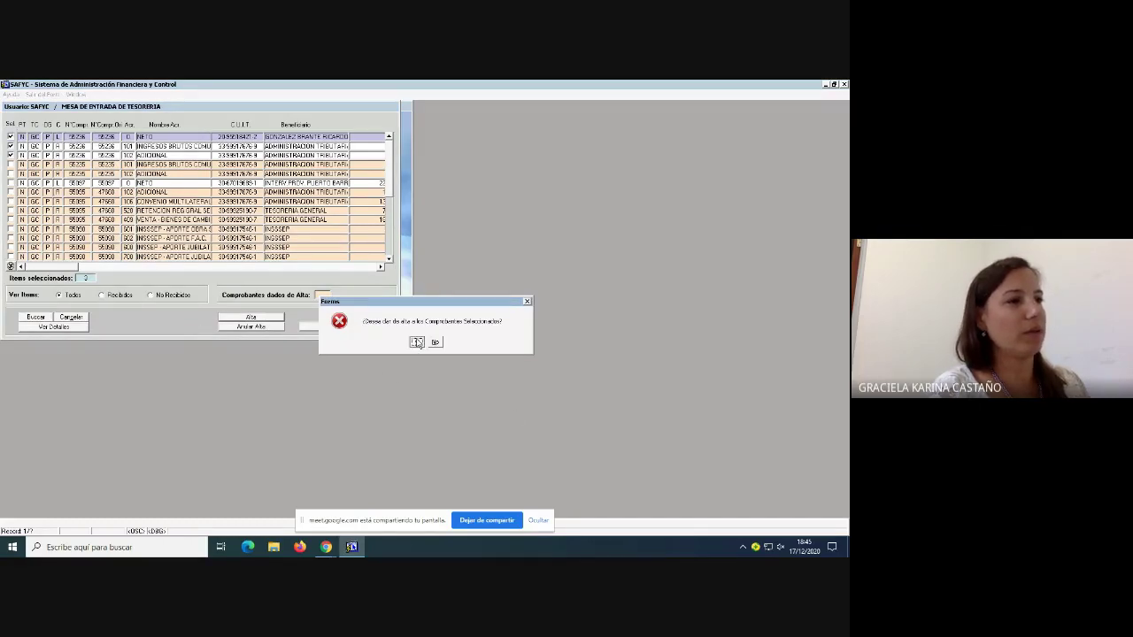
{"action": "left_click", "coordinate": [426, 342]}
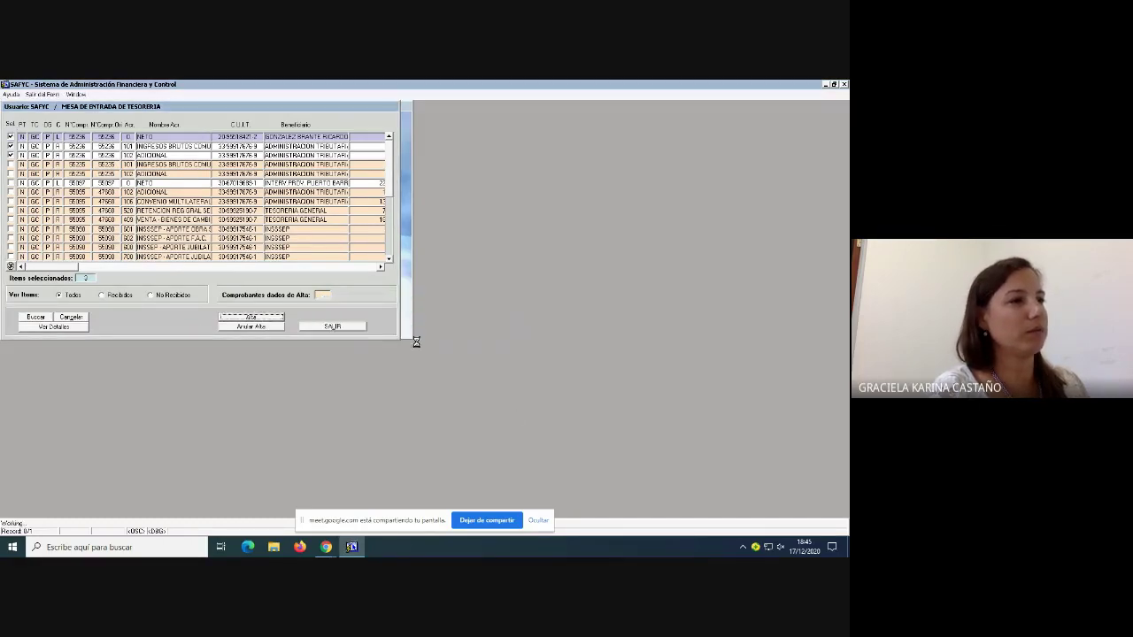
{"action": "left_click", "coordinate": [358, 328]}
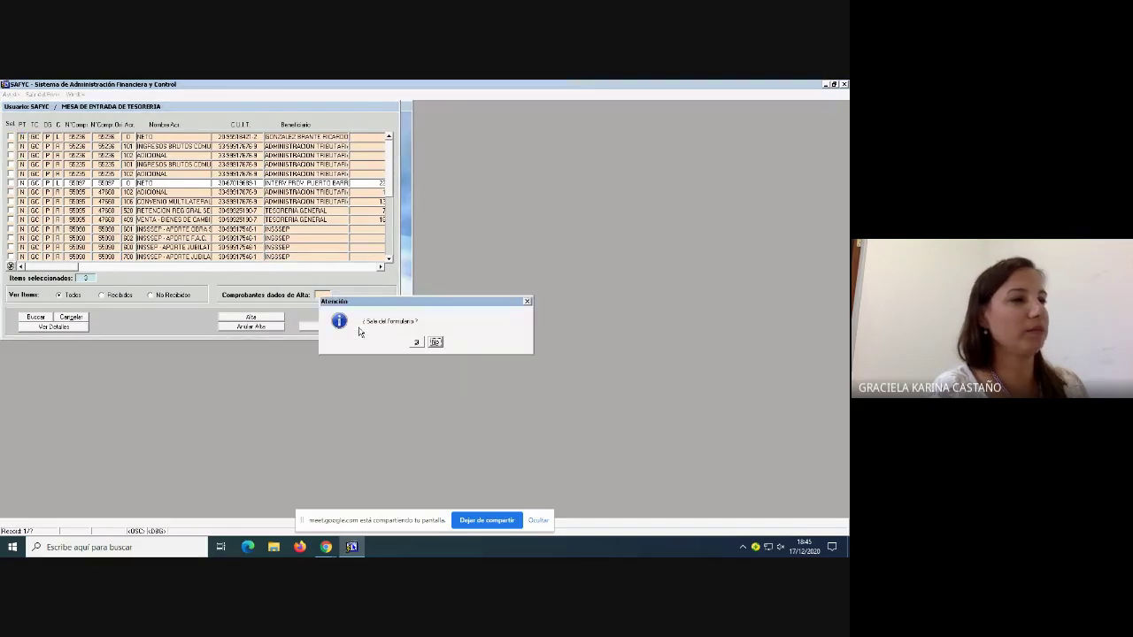
{"action": "left_click", "coordinate": [421, 343]}
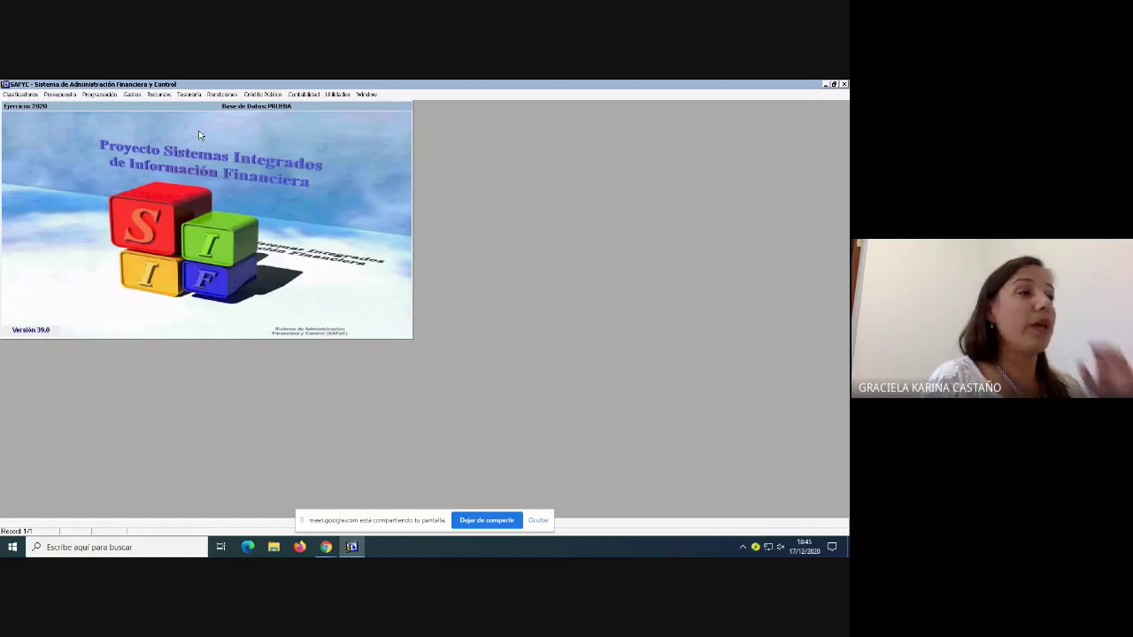
From Tesorería > Administración de Pagos > Pagos, generate a payment for the first ordered voucher.
{"action": "left_click", "coordinate": [189, 94]}
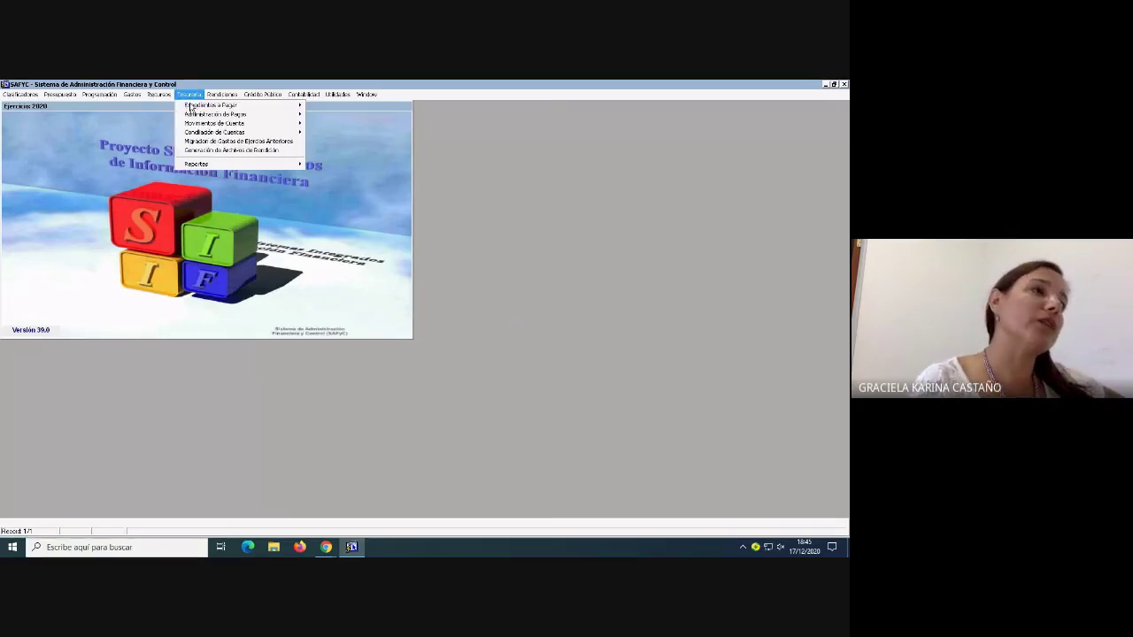
{"action": "mouse_move", "coordinate": [190, 117]}
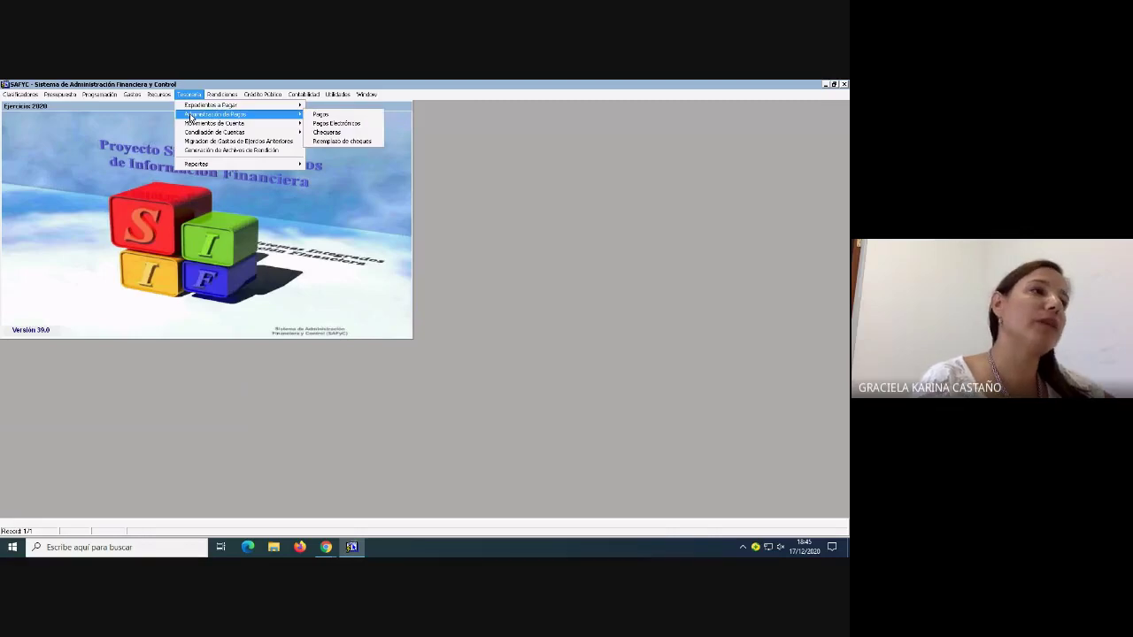
{"action": "left_click", "coordinate": [317, 117]}
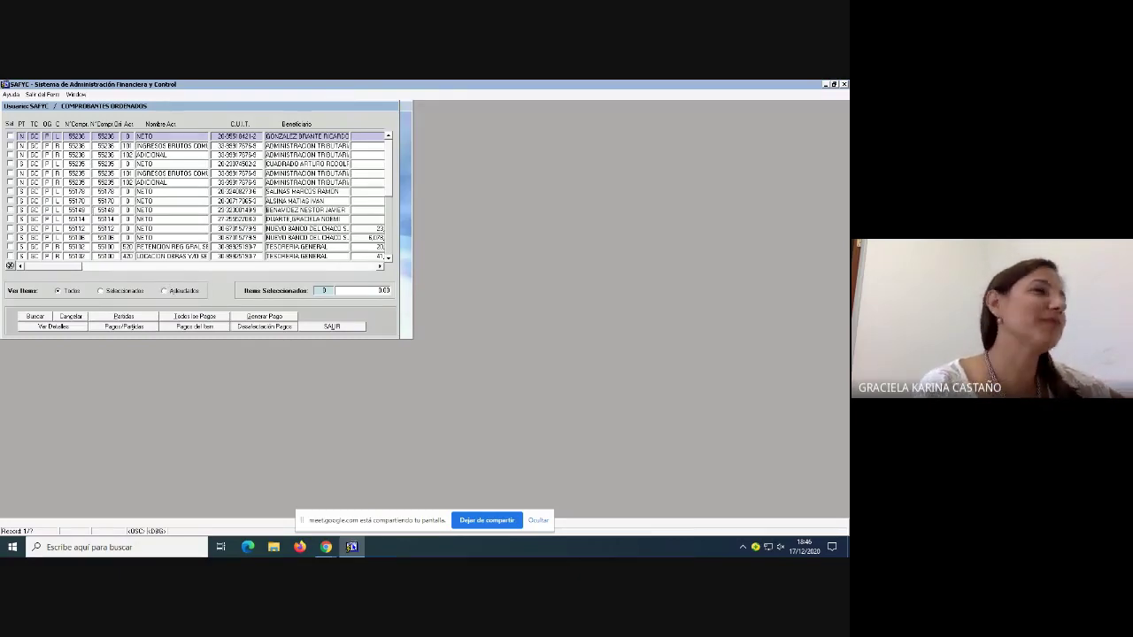
{"action": "left_click", "coordinate": [10, 137]}
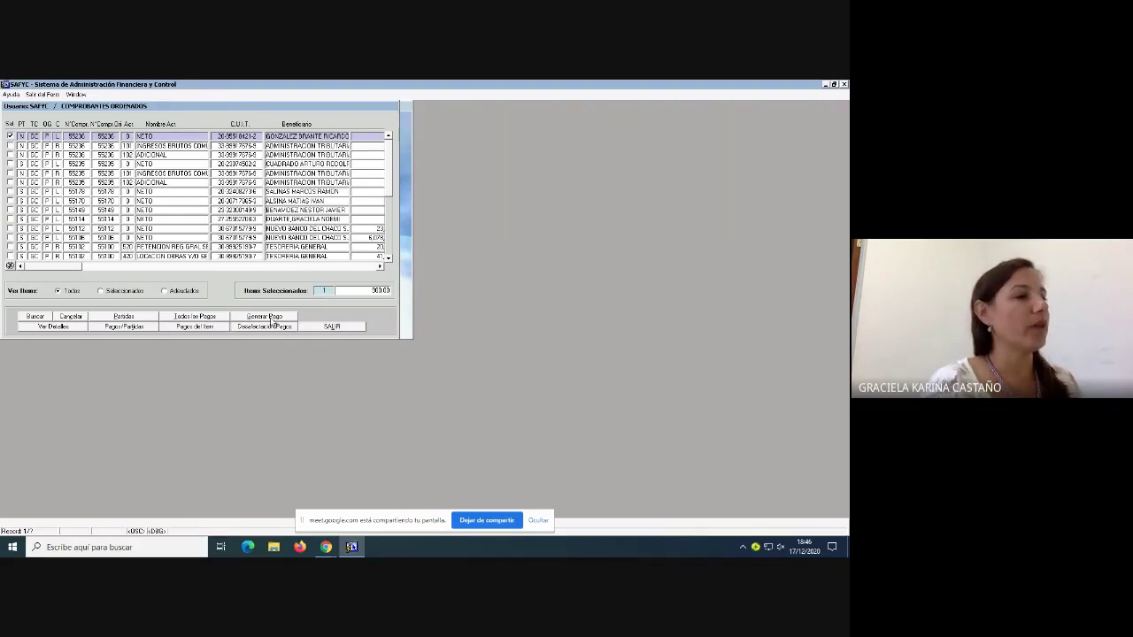
{"action": "left_click", "coordinate": [269, 318]}
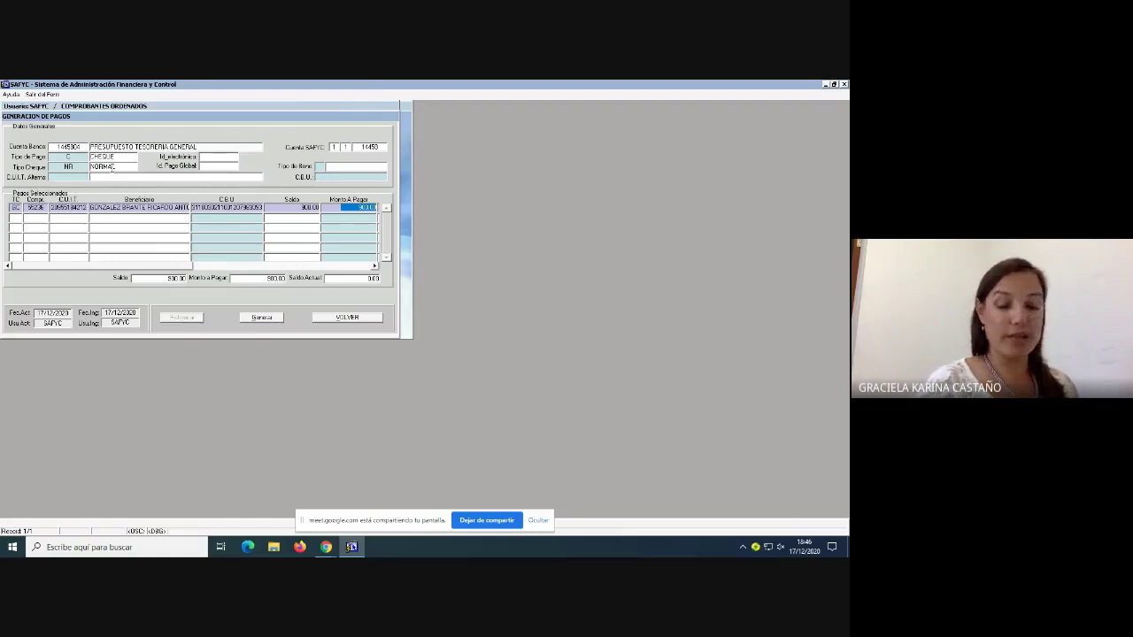
Generate a CHEQUE payment of 800.00 for the NETO item.
{"action": "left_click", "coordinate": [60, 159]}
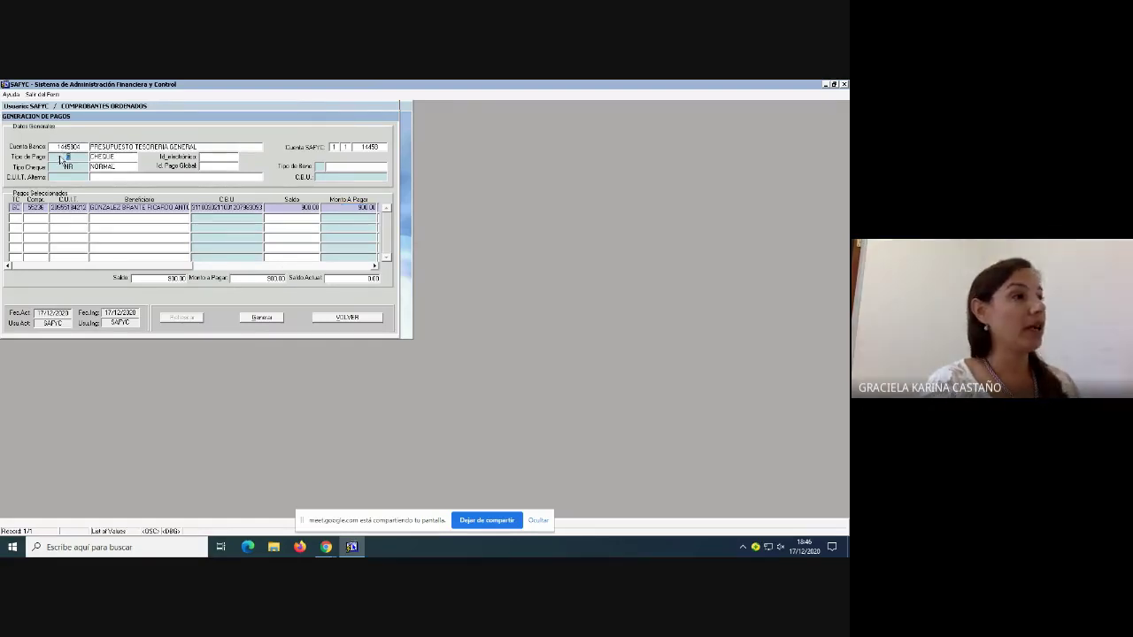
{"action": "double_click", "coordinate": [61, 159]}
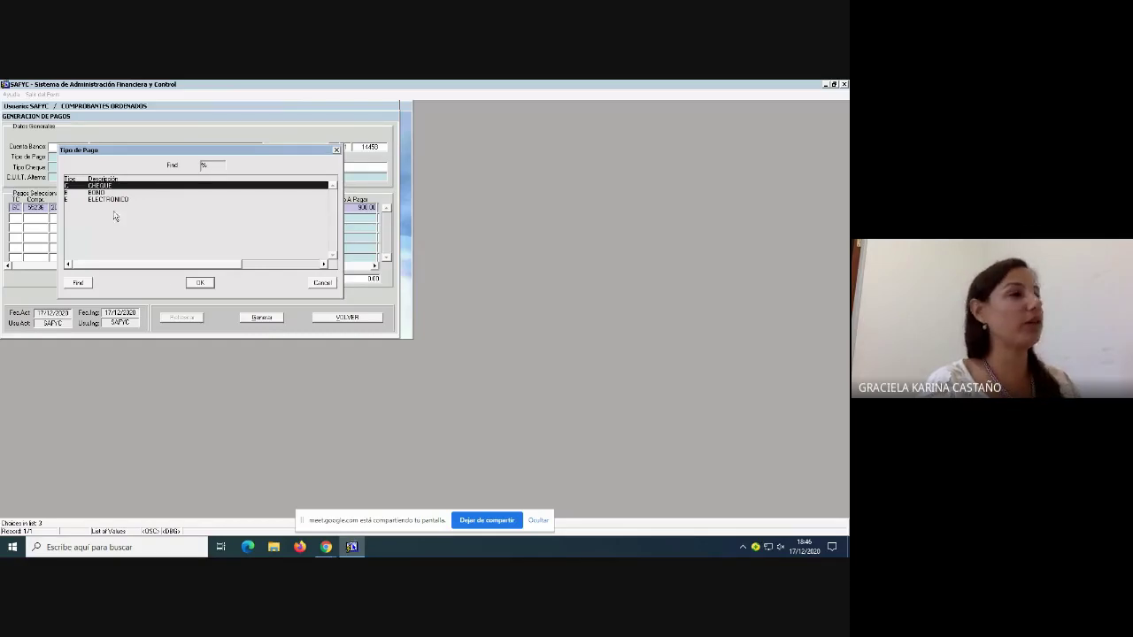
{"action": "left_click", "coordinate": [202, 283]}
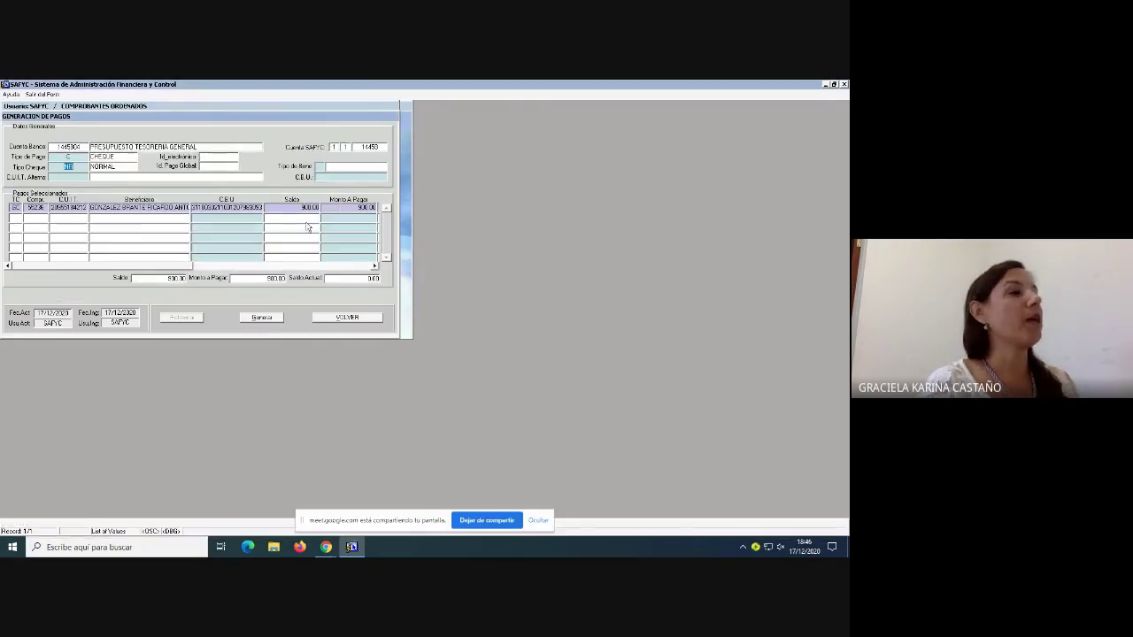
{"action": "left_click", "coordinate": [360, 211]}
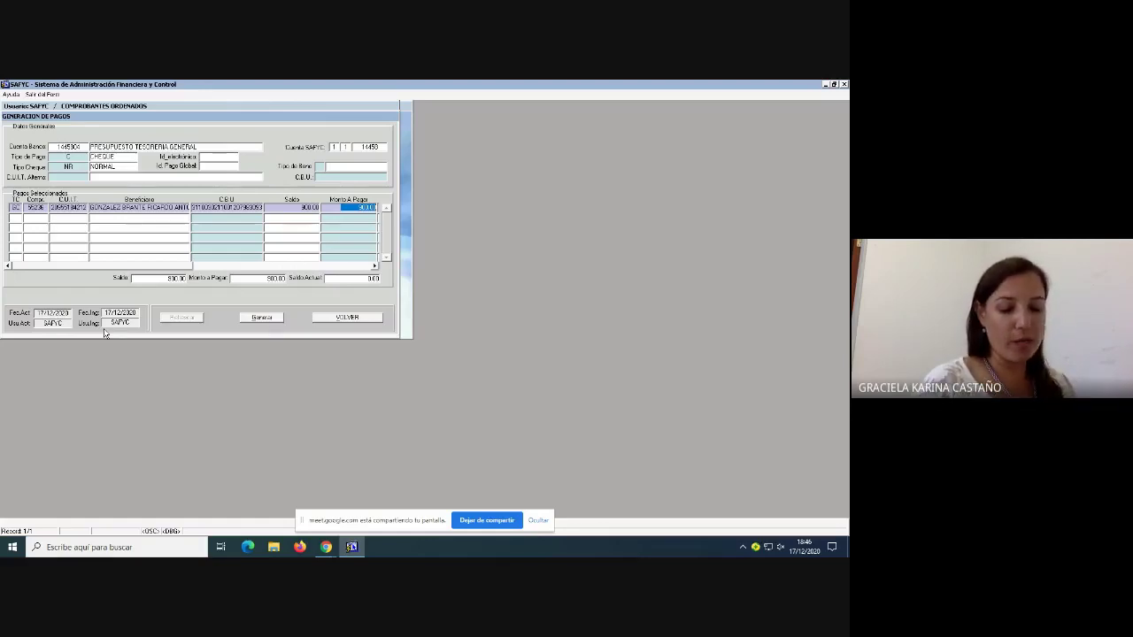
{"action": "type", "text": "9"}
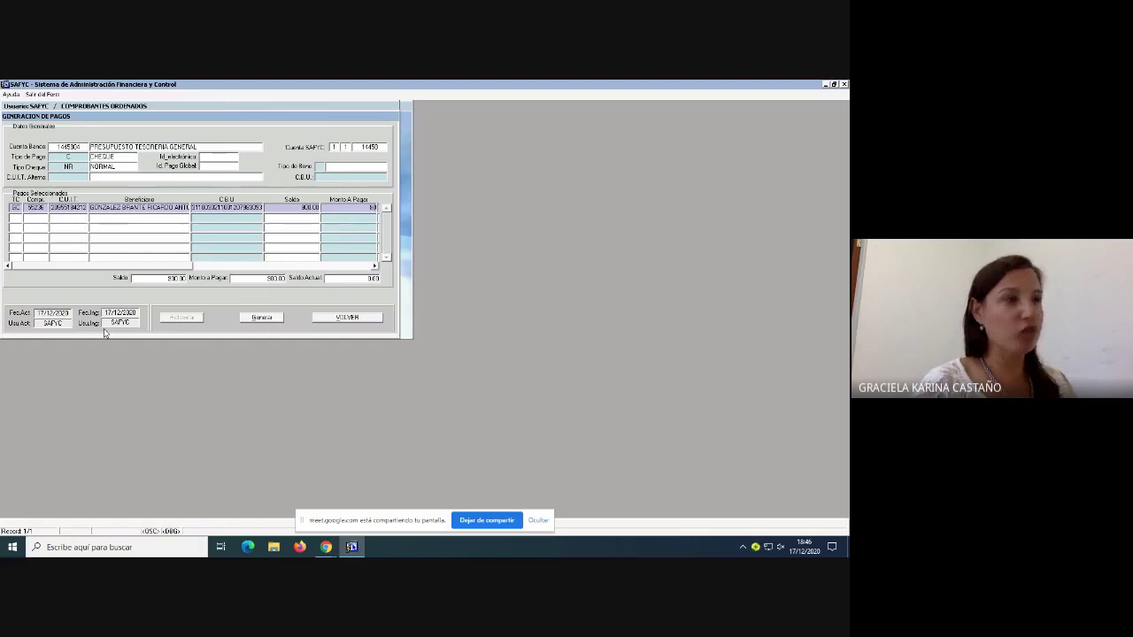
{"action": "type", "text": "00"}
{"action": "key", "text": "Tab"}
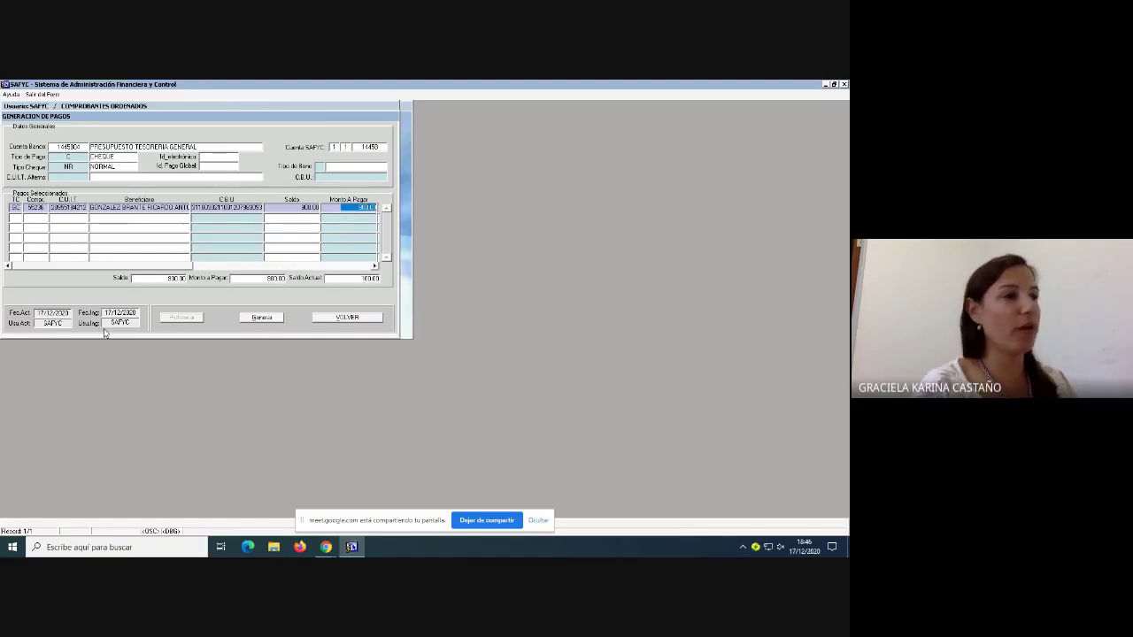
{"action": "left_click", "coordinate": [271, 319]}
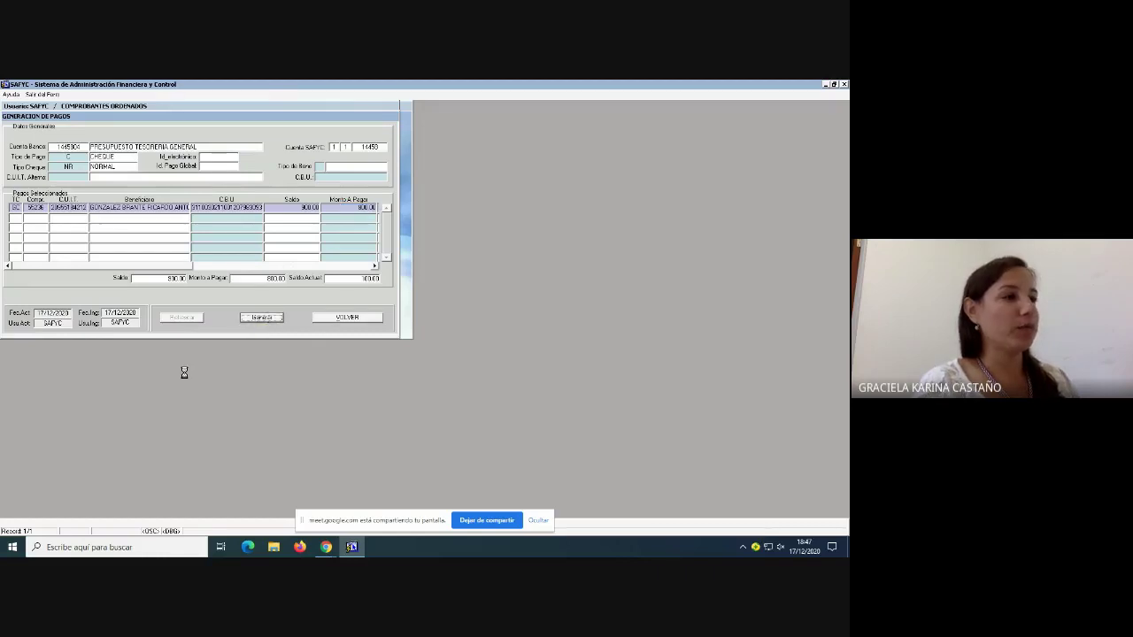
{"action": "left_click", "coordinate": [426, 342]}
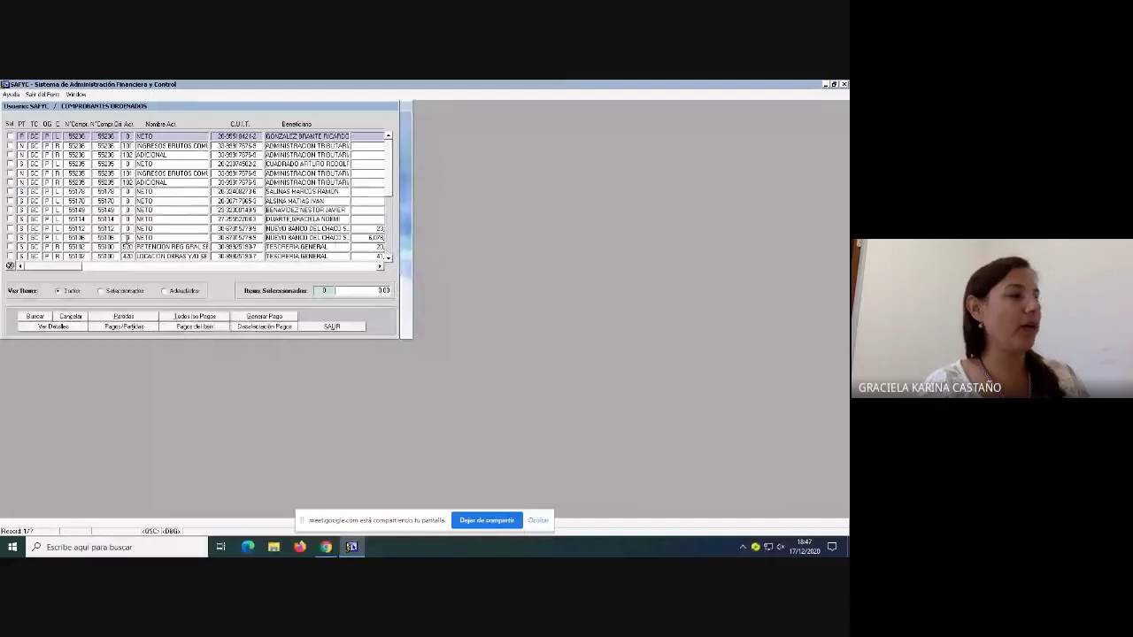
List the voucher's item payments and send the 800.00 cheque payment to Emisión.
{"action": "left_click", "coordinate": [10, 137]}
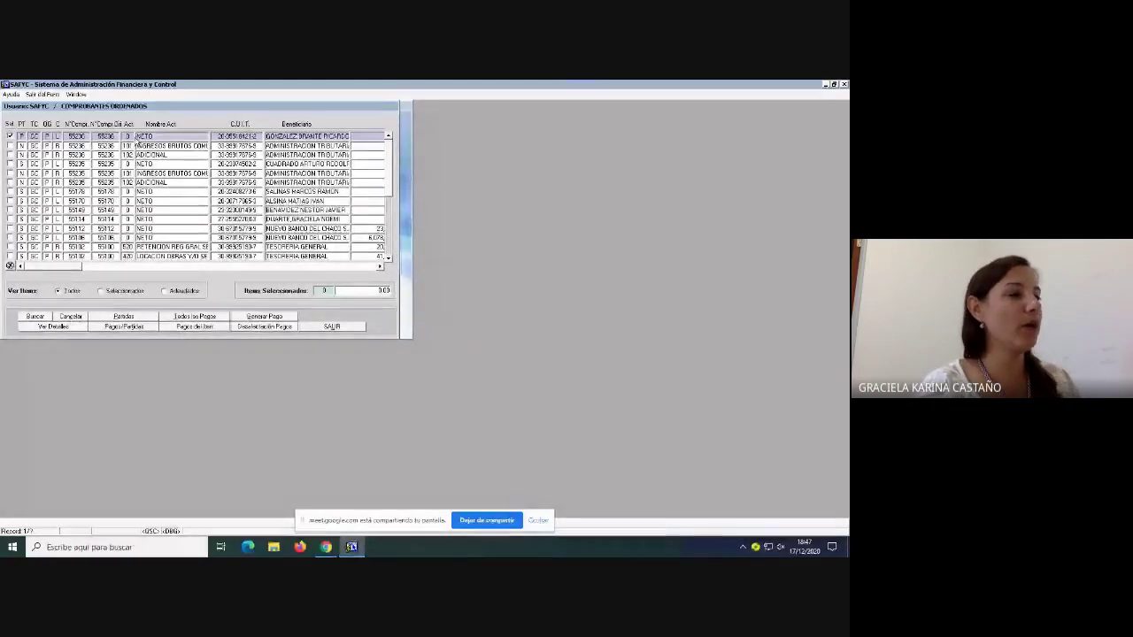
{"action": "left_click", "coordinate": [200, 327]}
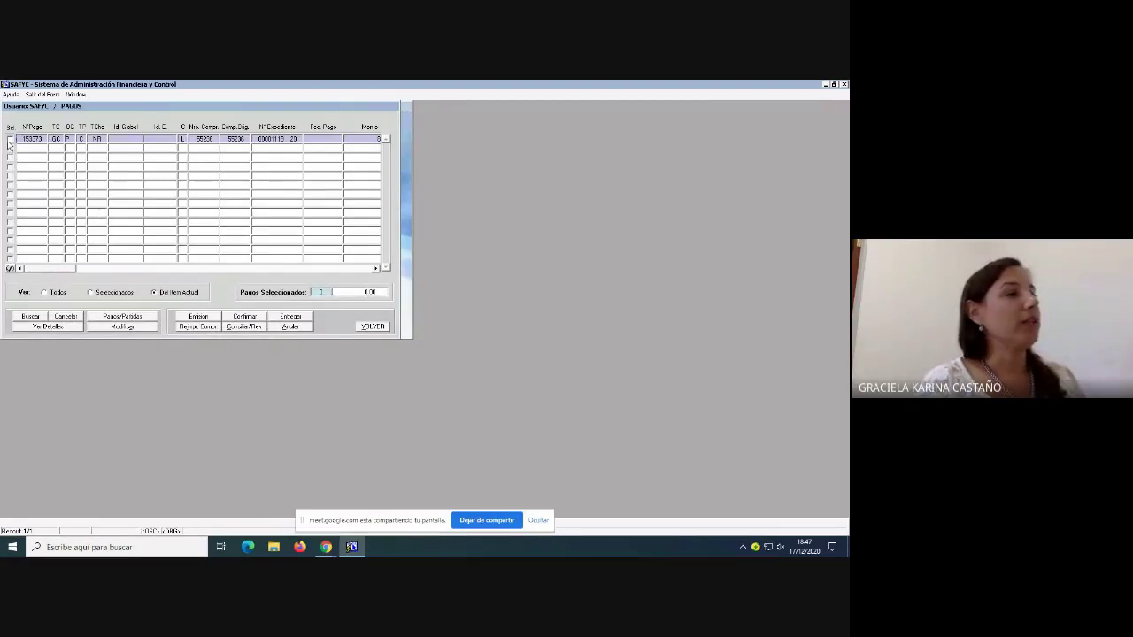
{"action": "left_click", "coordinate": [9, 140]}
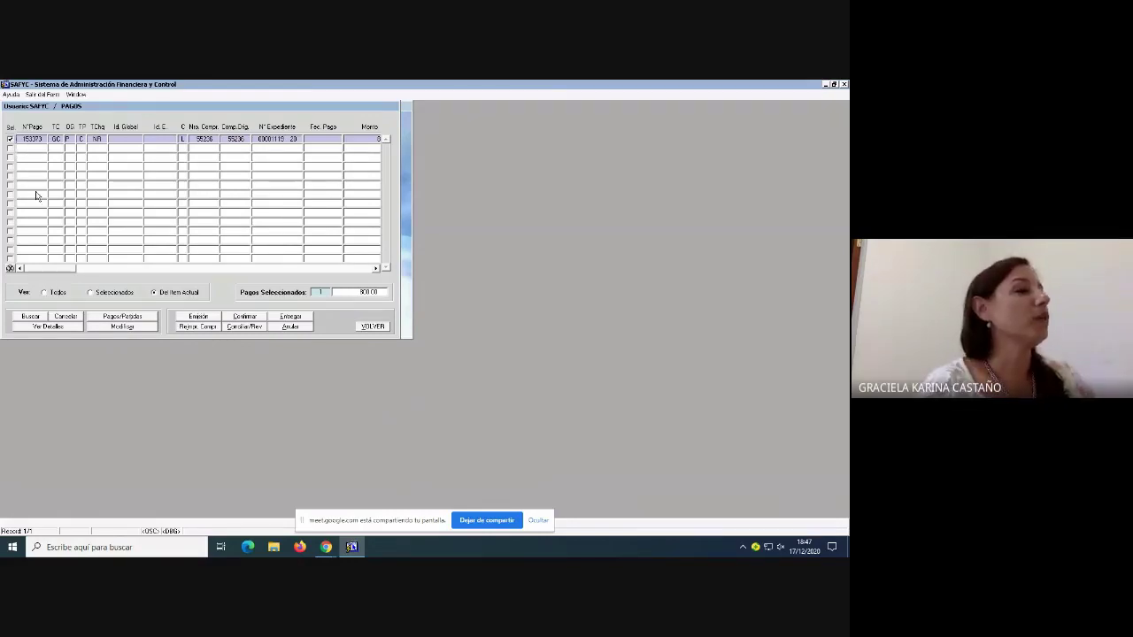
{"action": "left_click", "coordinate": [188, 318]}
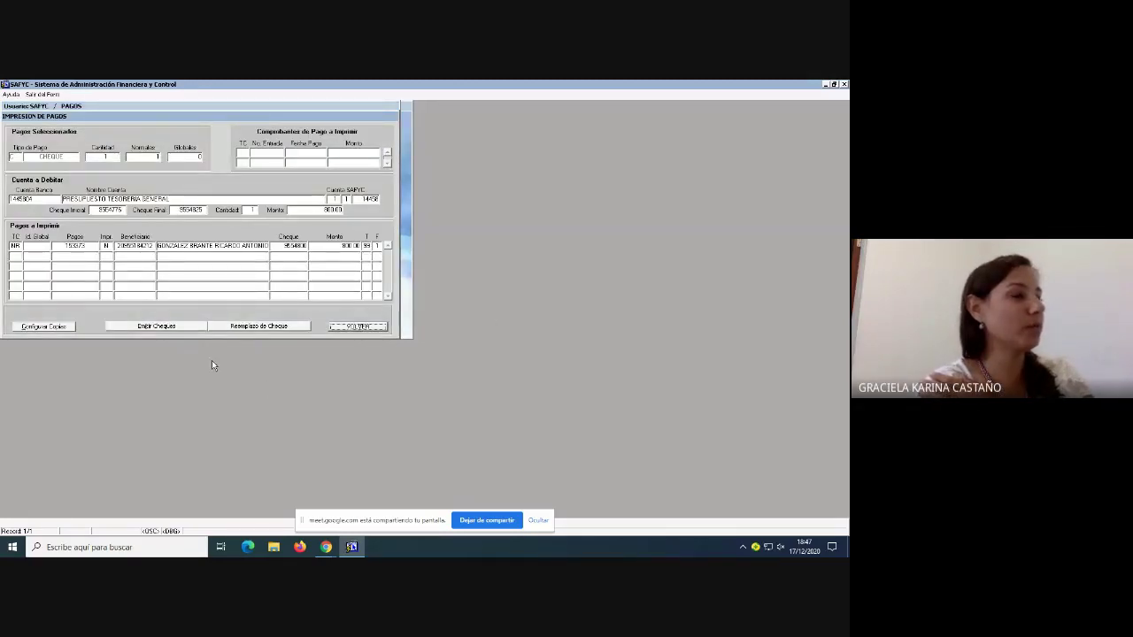
Emit the 800.00 cheque manually, cancel saving the PDF, and go back to the payments list.
{"action": "left_click", "coordinate": [167, 327]}
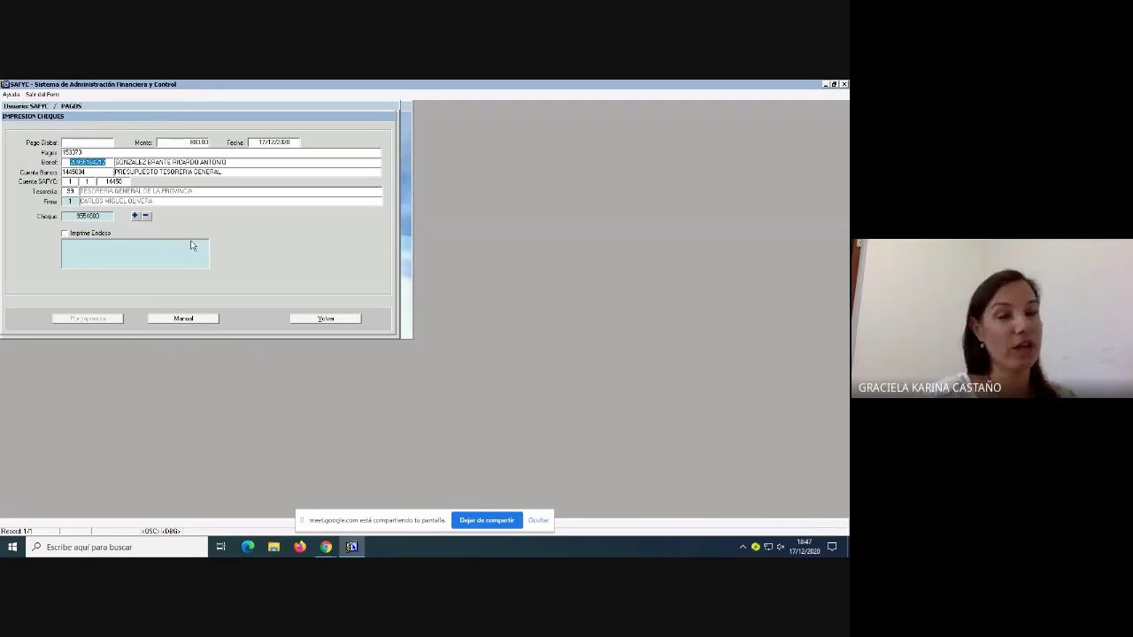
{"action": "left_click", "coordinate": [185, 320]}
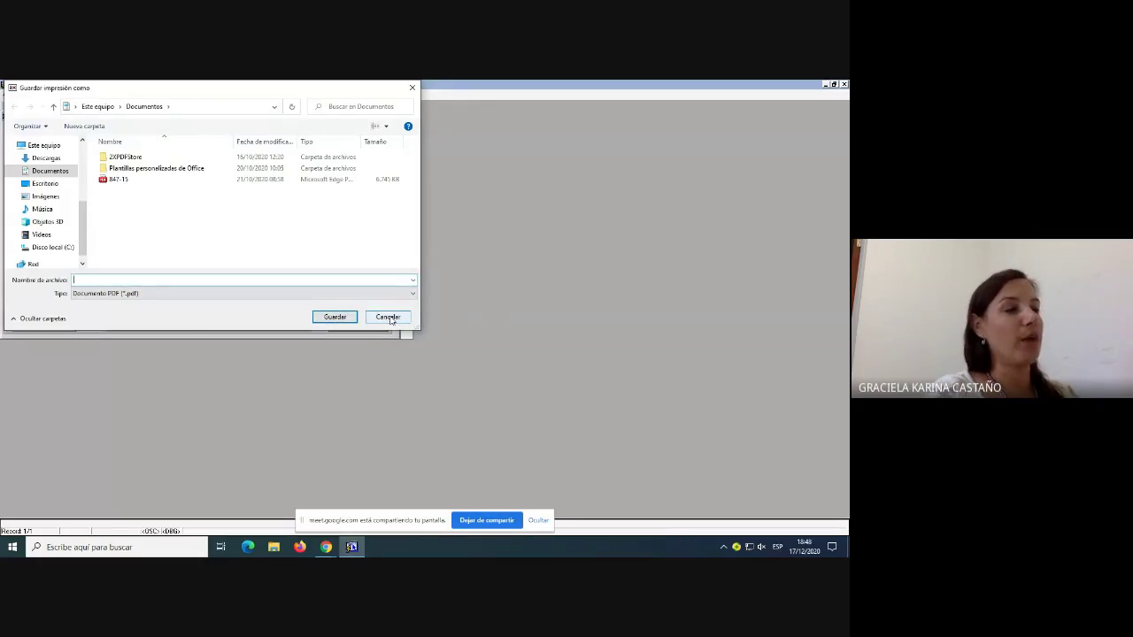
{"action": "left_click", "coordinate": [388, 318]}
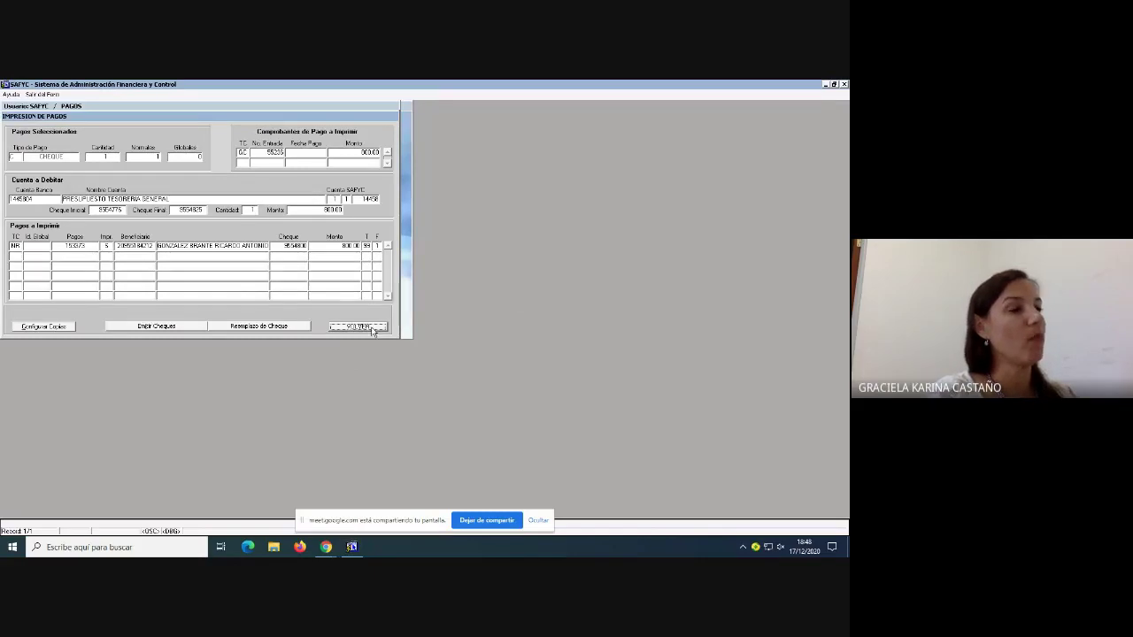
{"action": "left_click", "coordinate": [372, 327]}
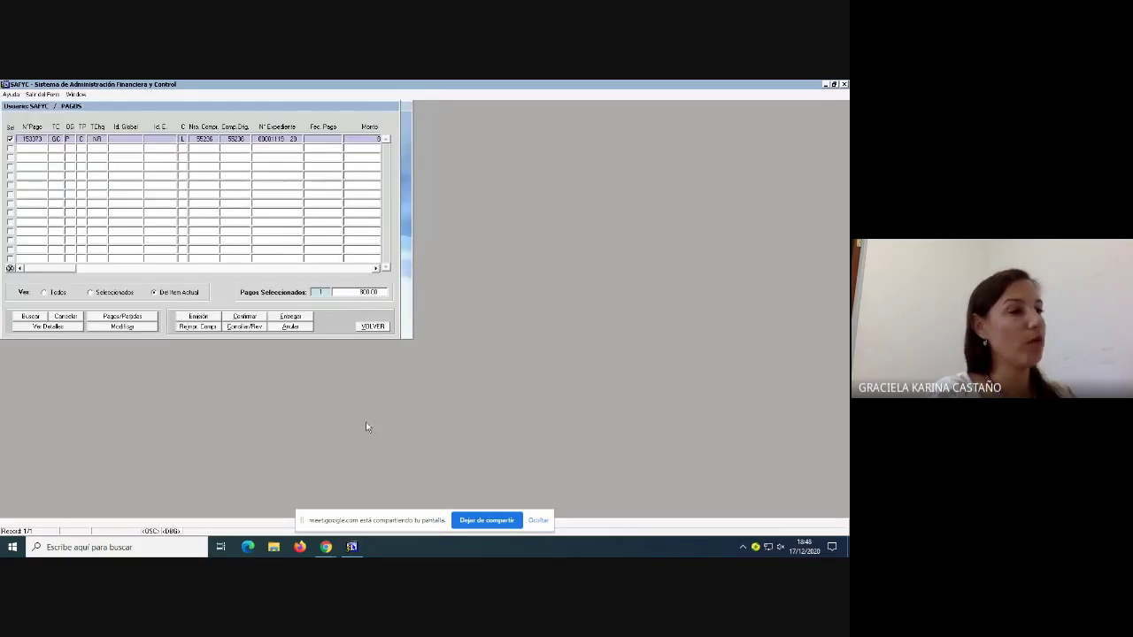
Confirm the 800.00 cheque payment.
{"action": "left_click", "coordinate": [245, 317]}
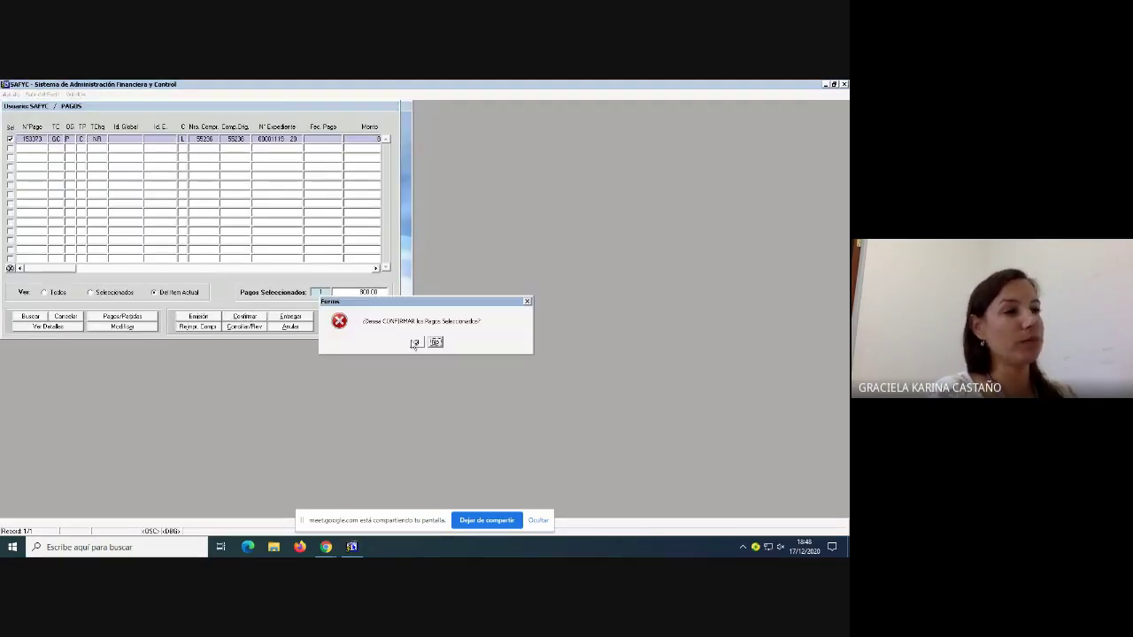
{"action": "left_click", "coordinate": [414, 344]}
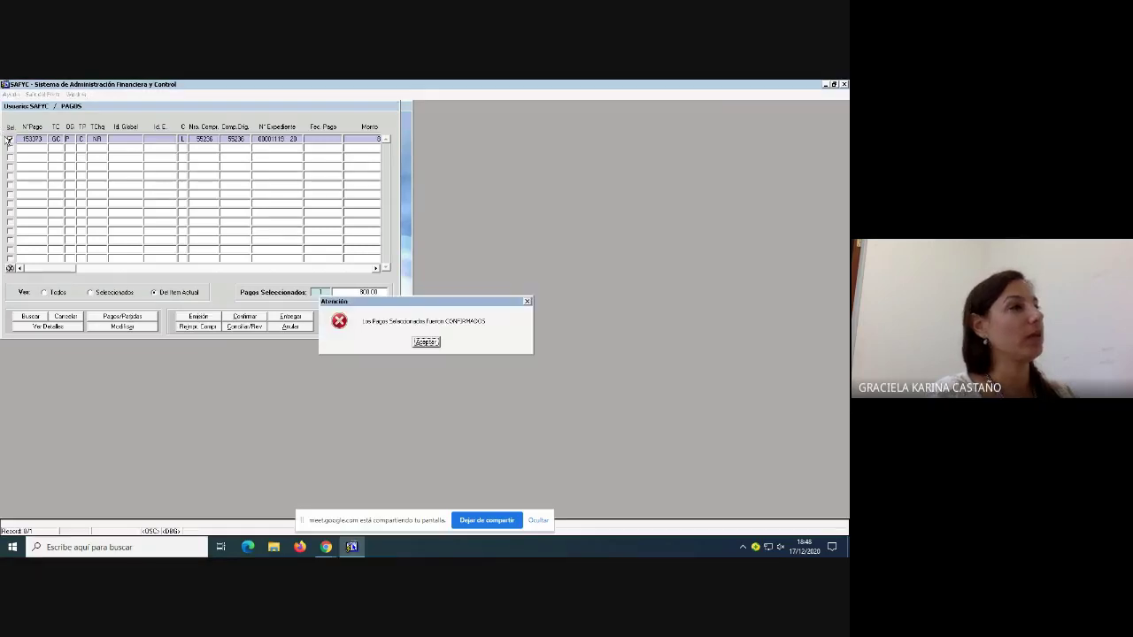
{"action": "left_click", "coordinate": [426, 342]}
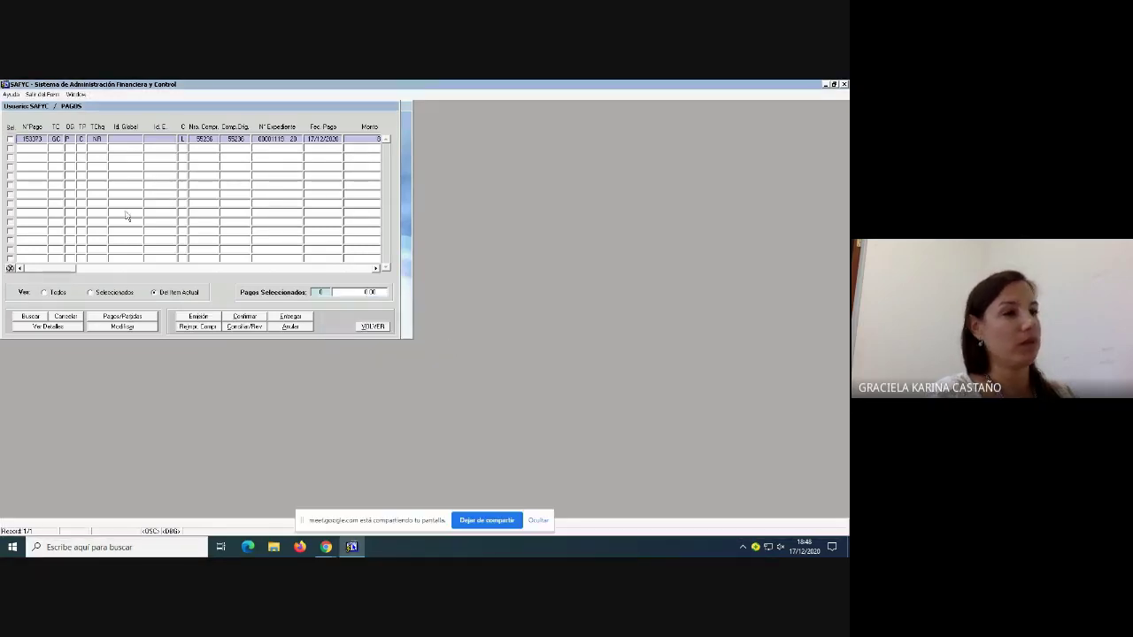
Mark the 800.00 payment as delivered without saving the printout, then return to Comprobantes Ordenados.
{"action": "left_click", "coordinate": [10, 139]}
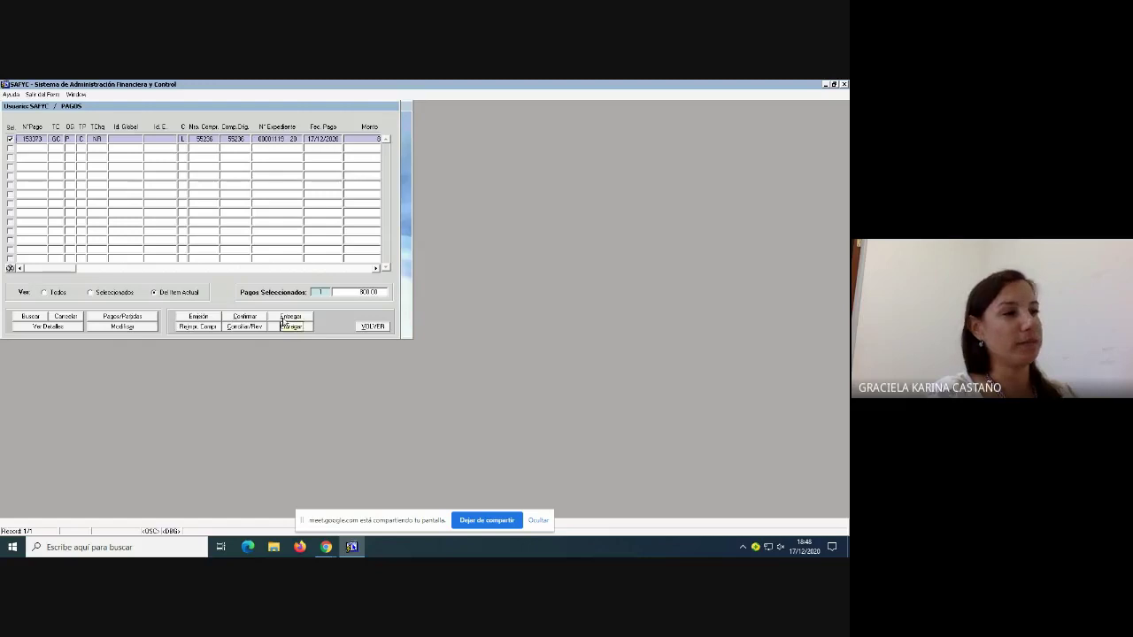
{"action": "left_click", "coordinate": [283, 325]}
{"action": "left_click", "coordinate": [414, 344]}
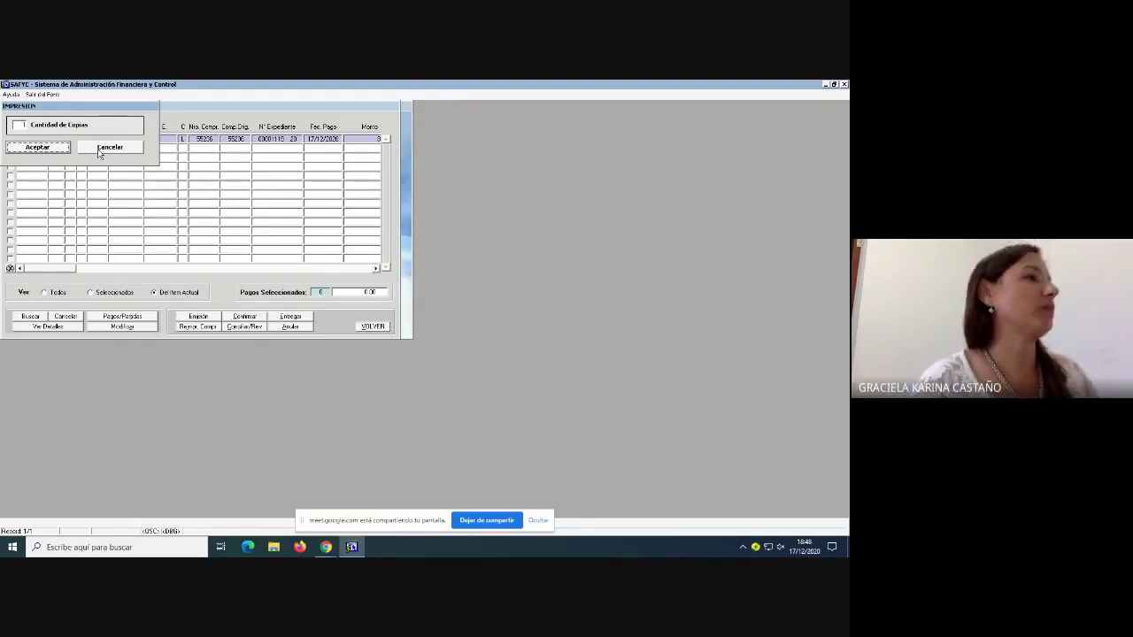
{"action": "left_click", "coordinate": [58, 149]}
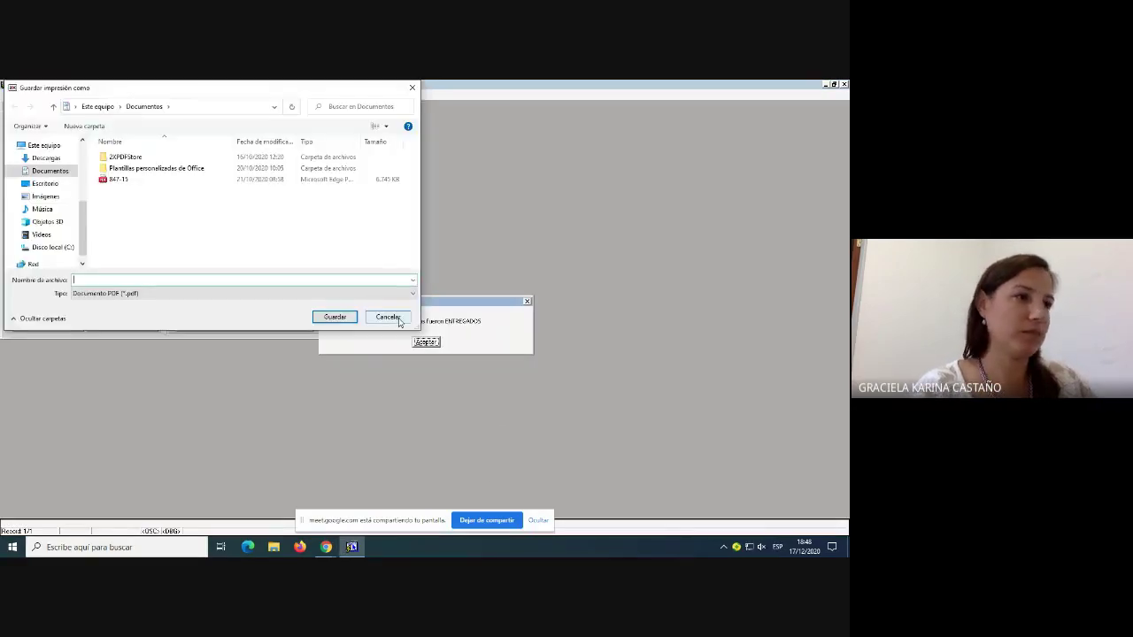
{"action": "left_click", "coordinate": [389, 317]}
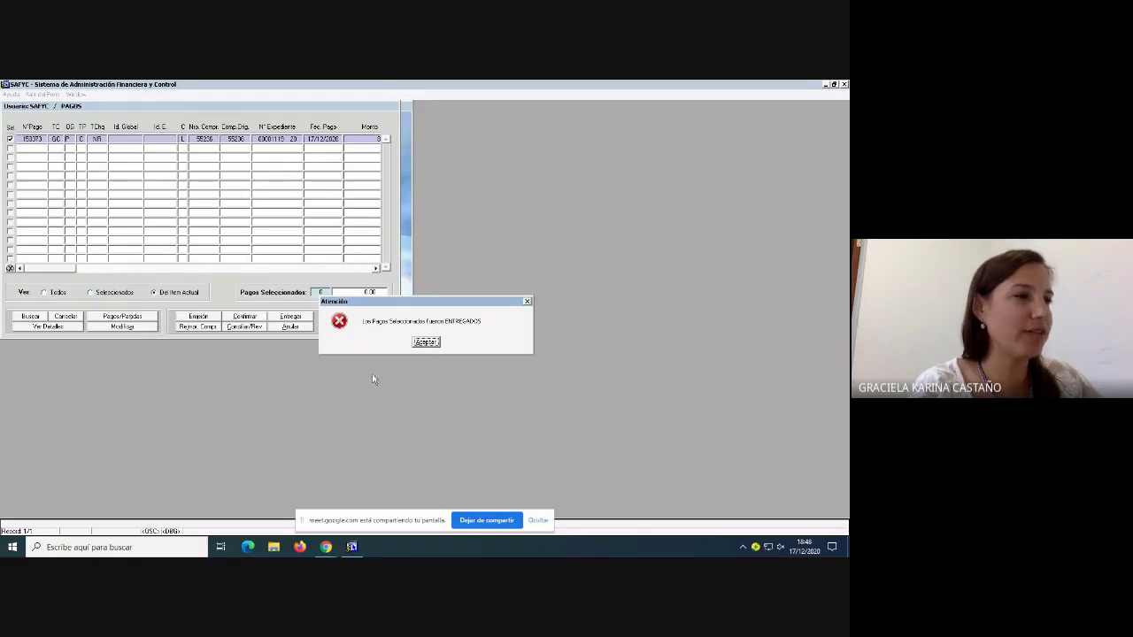
{"action": "left_click", "coordinate": [424, 344]}
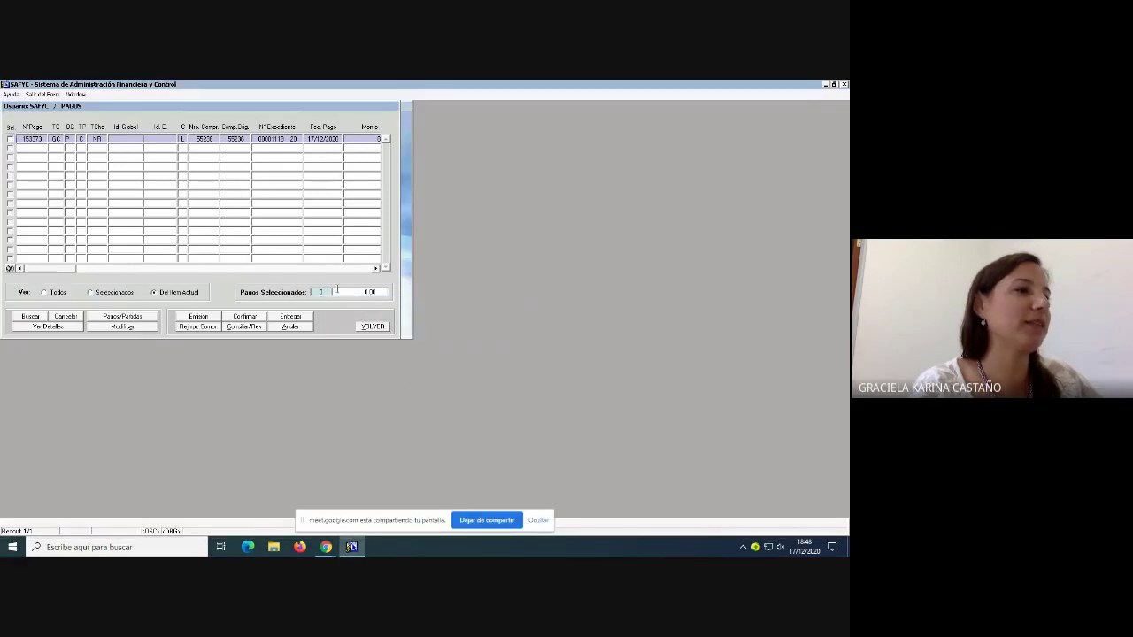
{"action": "left_click", "coordinate": [372, 328]}
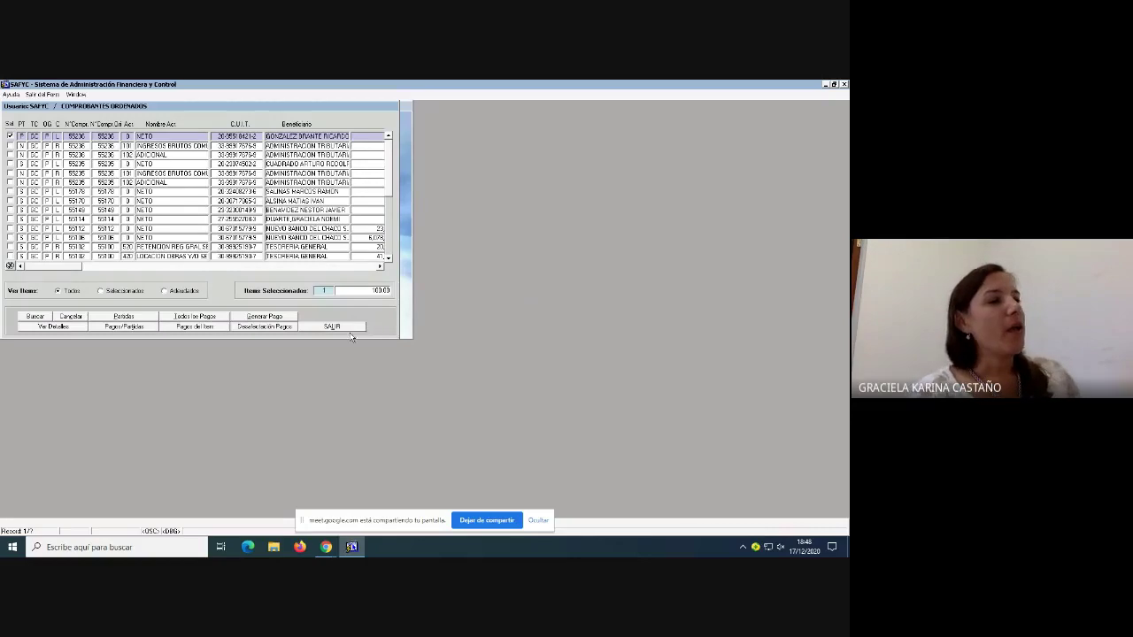
Start conciliating the 800.00 payment from the item's payments list.
{"action": "left_click", "coordinate": [202, 328]}
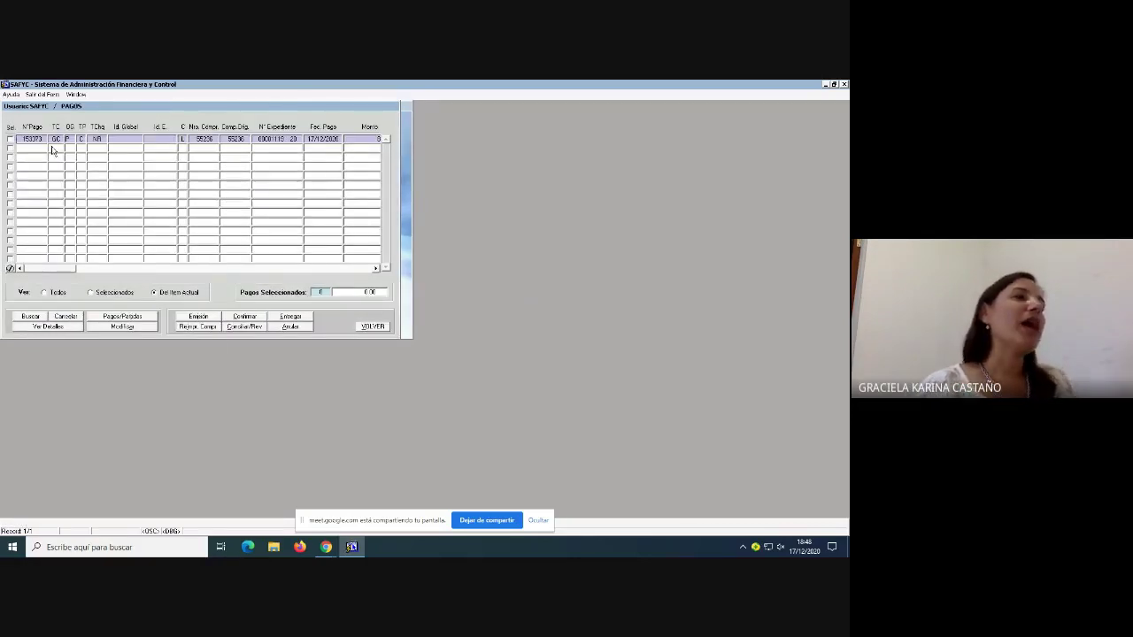
{"action": "left_click", "coordinate": [10, 139]}
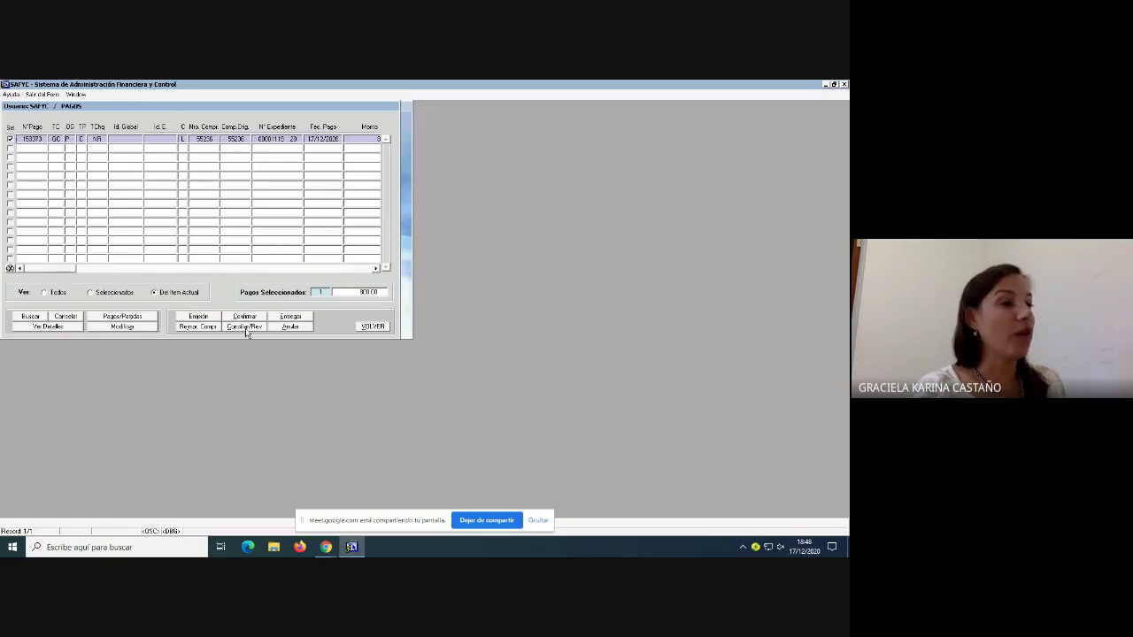
{"action": "left_click", "coordinate": [245, 327]}
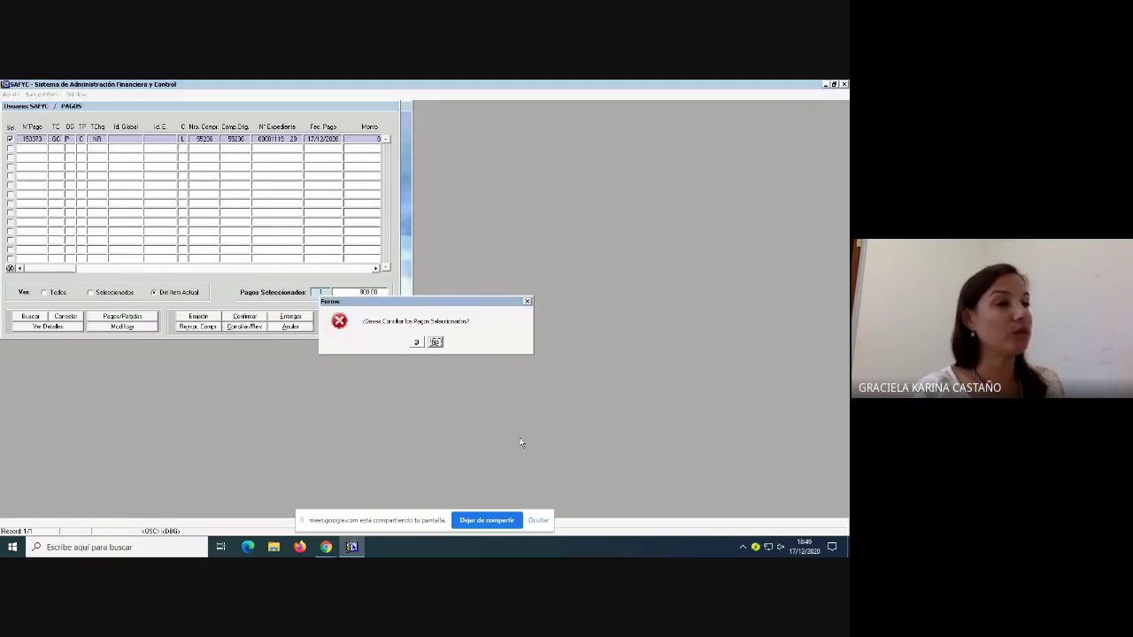
{"action": "left_click", "coordinate": [417, 342]}
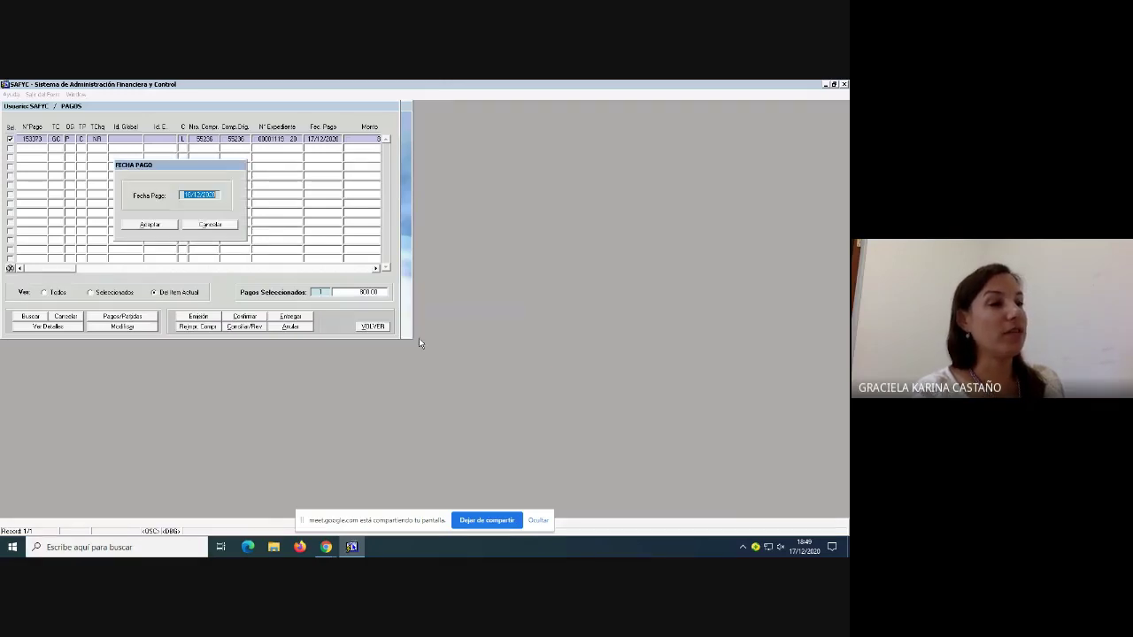
Submit 16/12/2020 as the conciliation date, dismiss the rejection error, and cancel.
{"action": "left_click", "coordinate": [215, 195]}
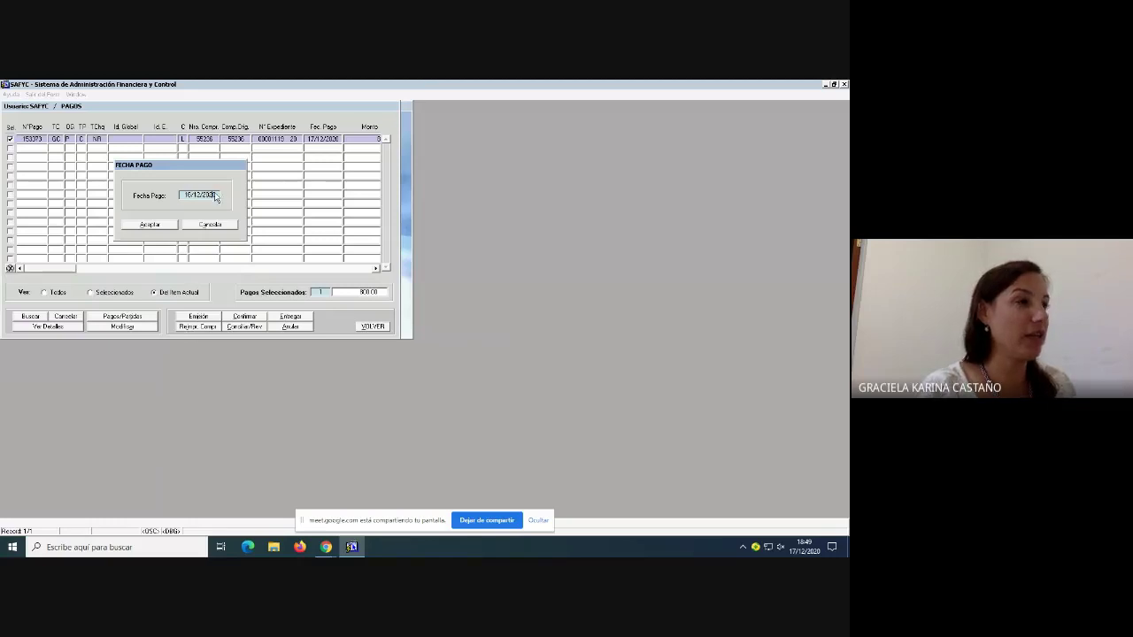
{"action": "left_click_drag", "start_coordinate": [215, 195], "coordinate": [179, 193]}
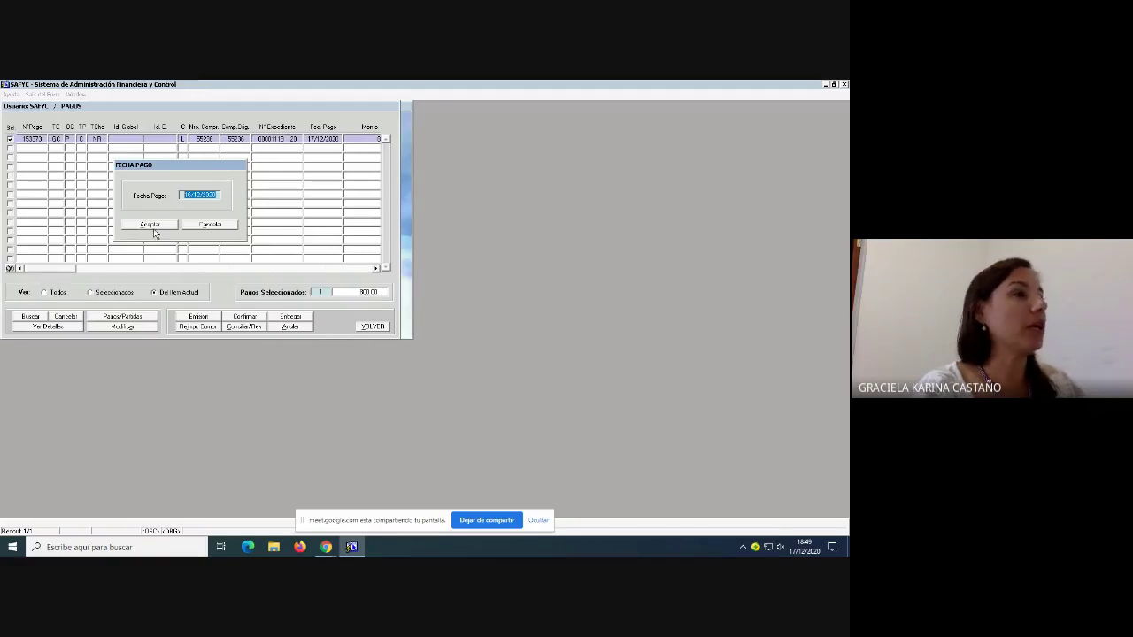
{"action": "left_click", "coordinate": [153, 227]}
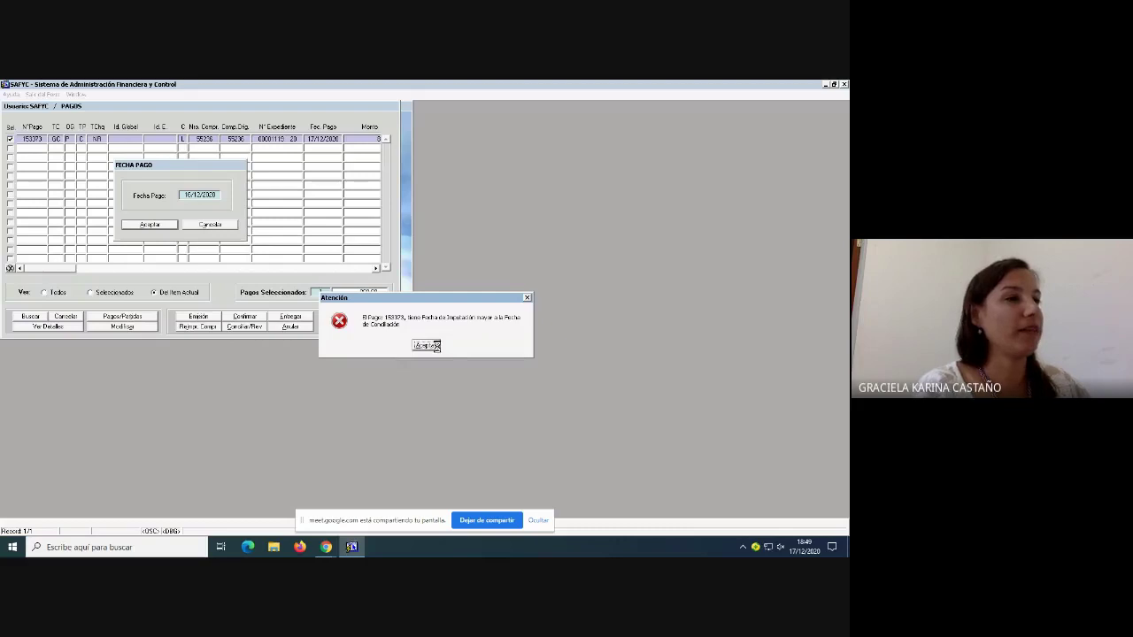
{"action": "left_click", "coordinate": [436, 346]}
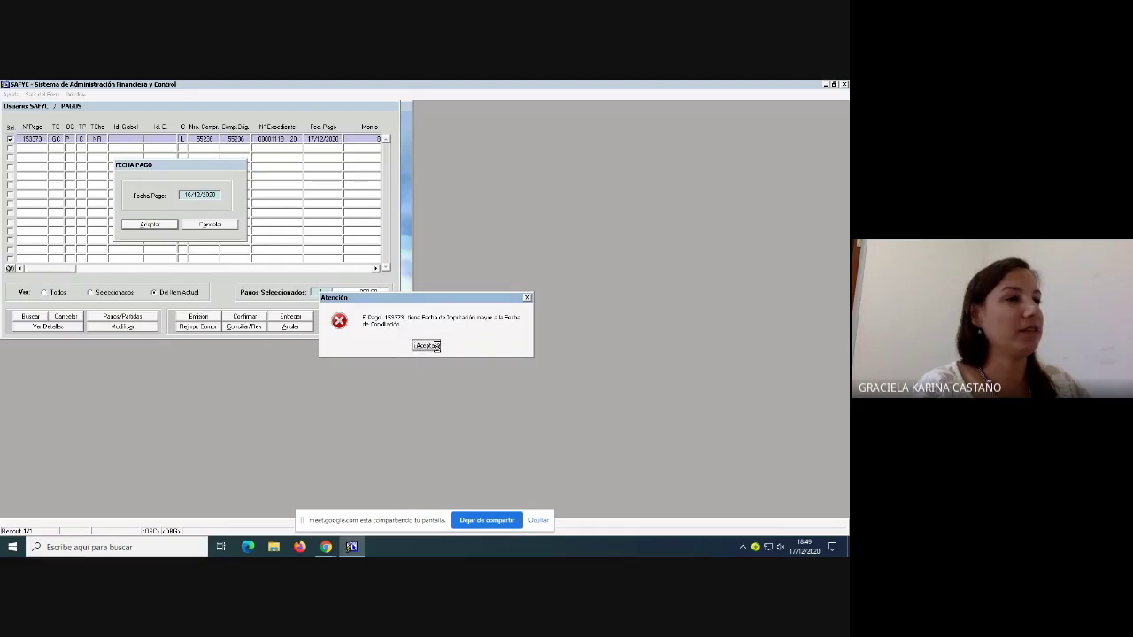
{"action": "left_click", "coordinate": [226, 225]}
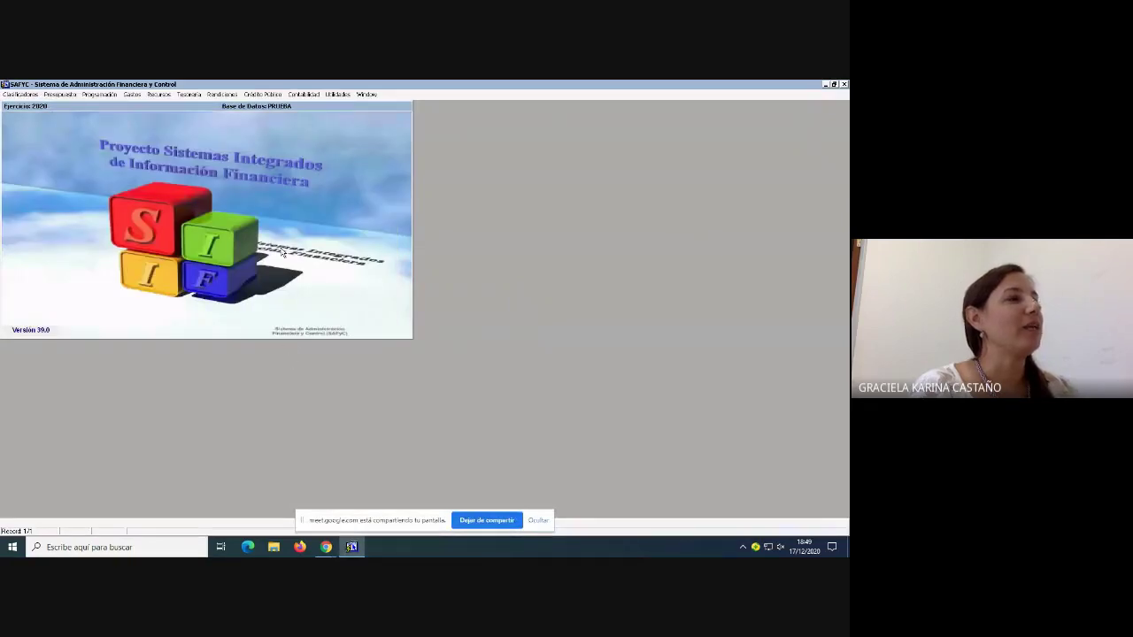
Open Rendiciones > Comprobantes de Gastos > Rendir Comprobantes FF.
{"action": "left_click", "coordinate": [219, 97]}
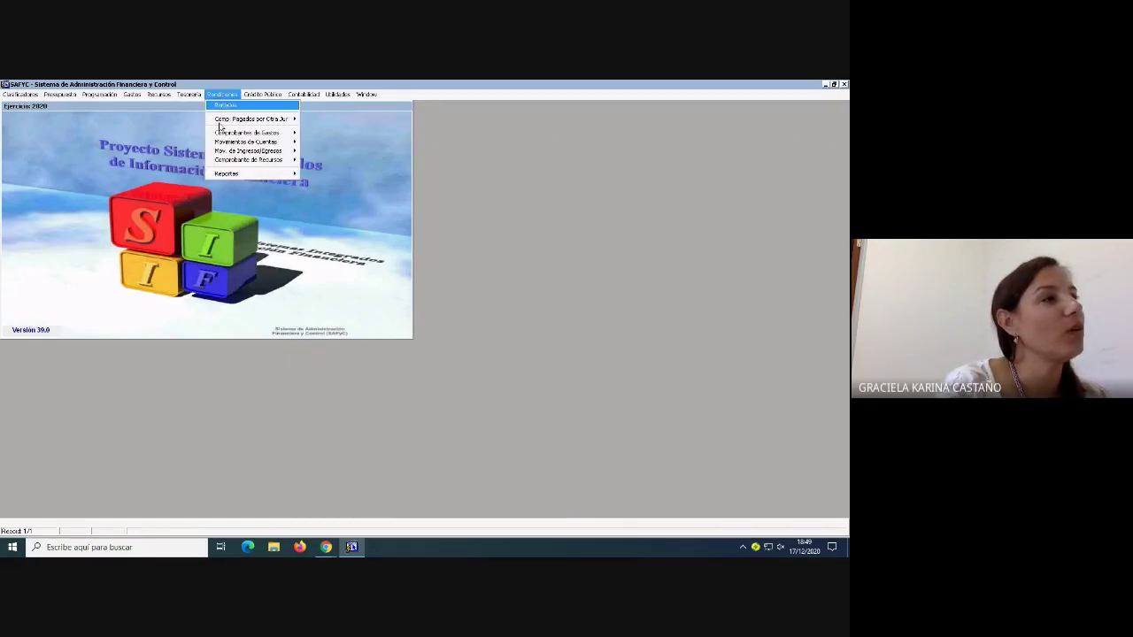
{"action": "mouse_move", "coordinate": [227, 137]}
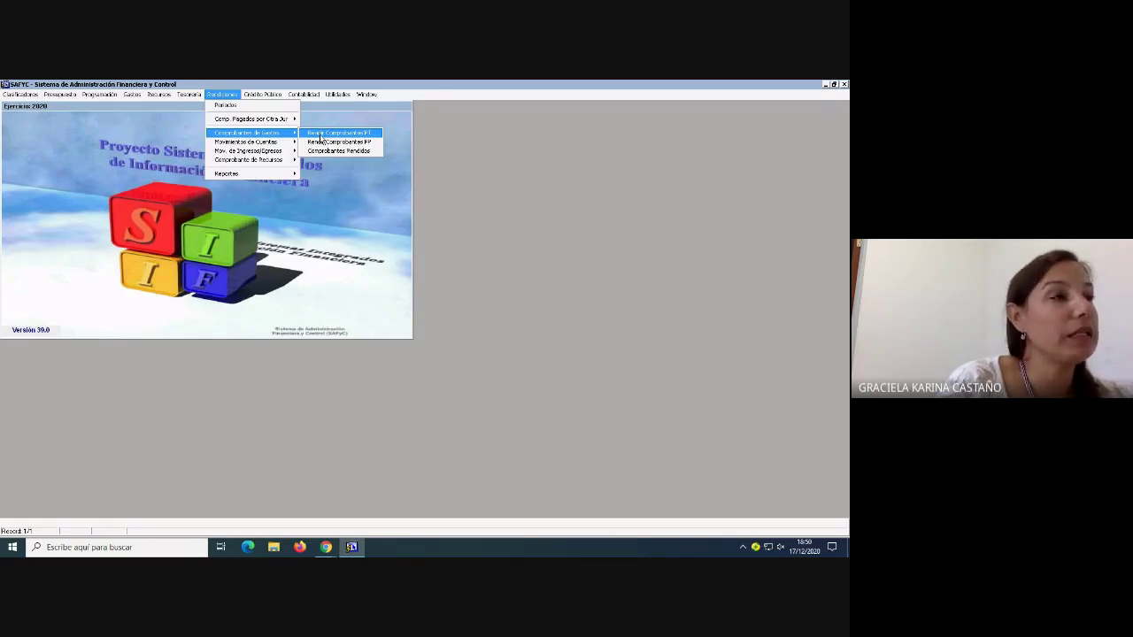
{"action": "left_click", "coordinate": [322, 134]}
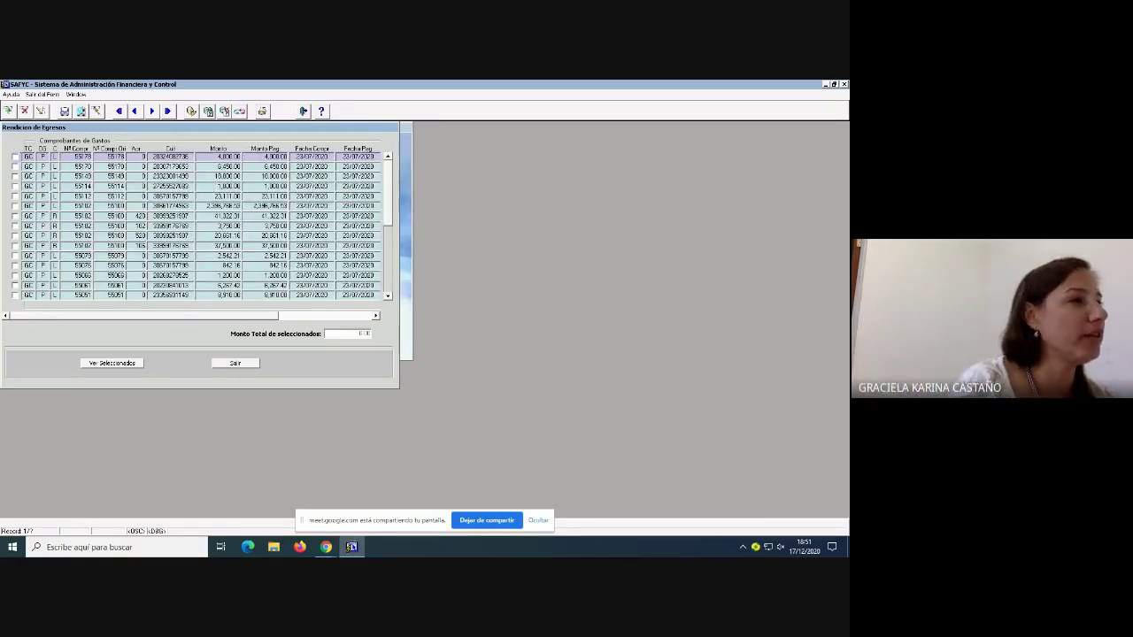
Tick the first three expense vouchers, review the 28,450.00 selection, then exit the Rendición de Egresos form.
{"action": "left_click", "coordinate": [14, 157]}
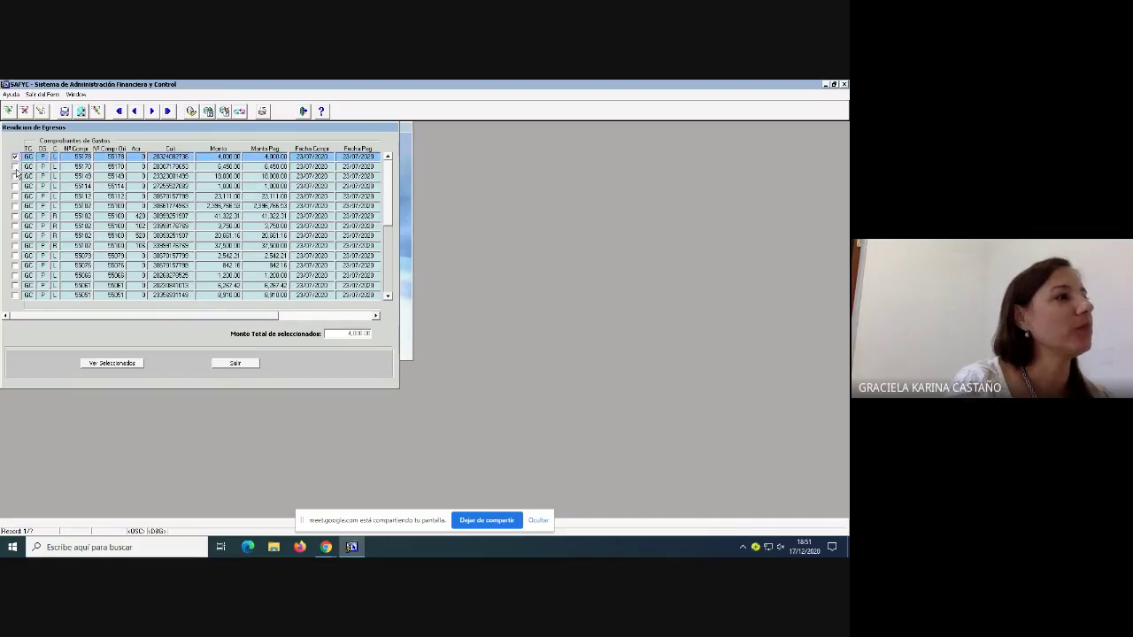
{"action": "left_click", "coordinate": [15, 167]}
{"action": "left_click", "coordinate": [14, 176]}
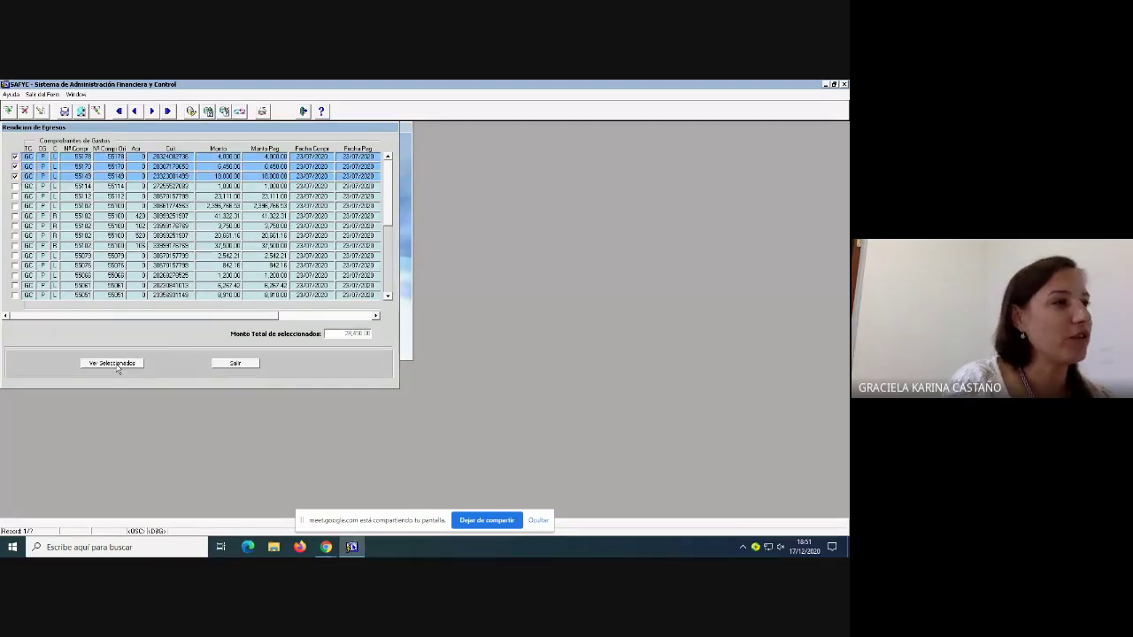
{"action": "left_click", "coordinate": [112, 363]}
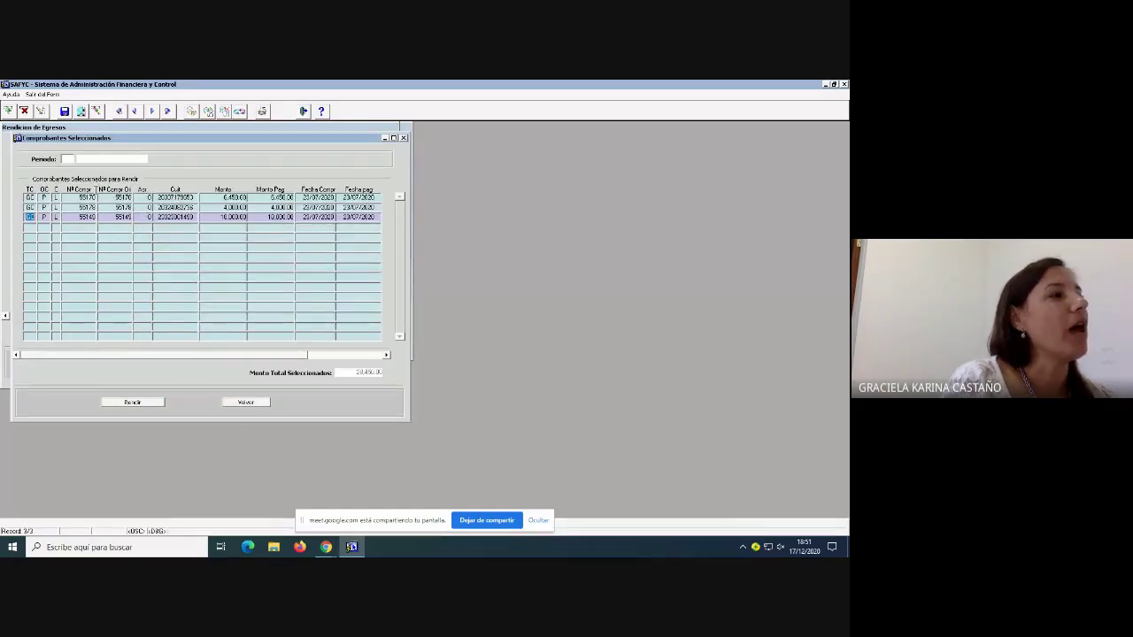
{"action": "left_click", "coordinate": [69, 158]}
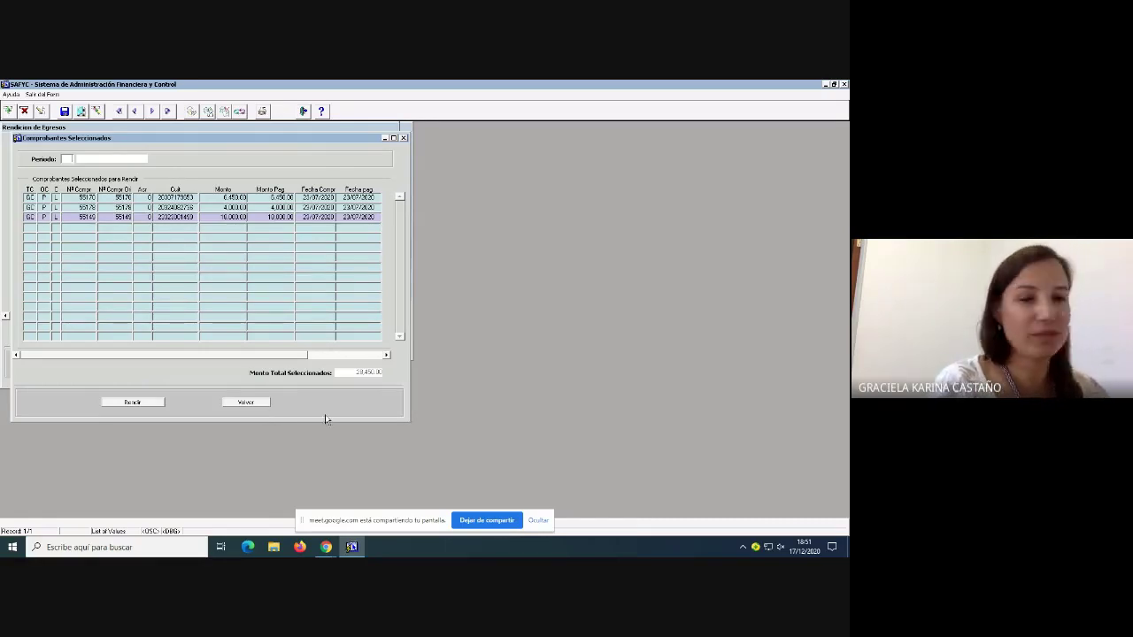
{"action": "left_click", "coordinate": [265, 403]}
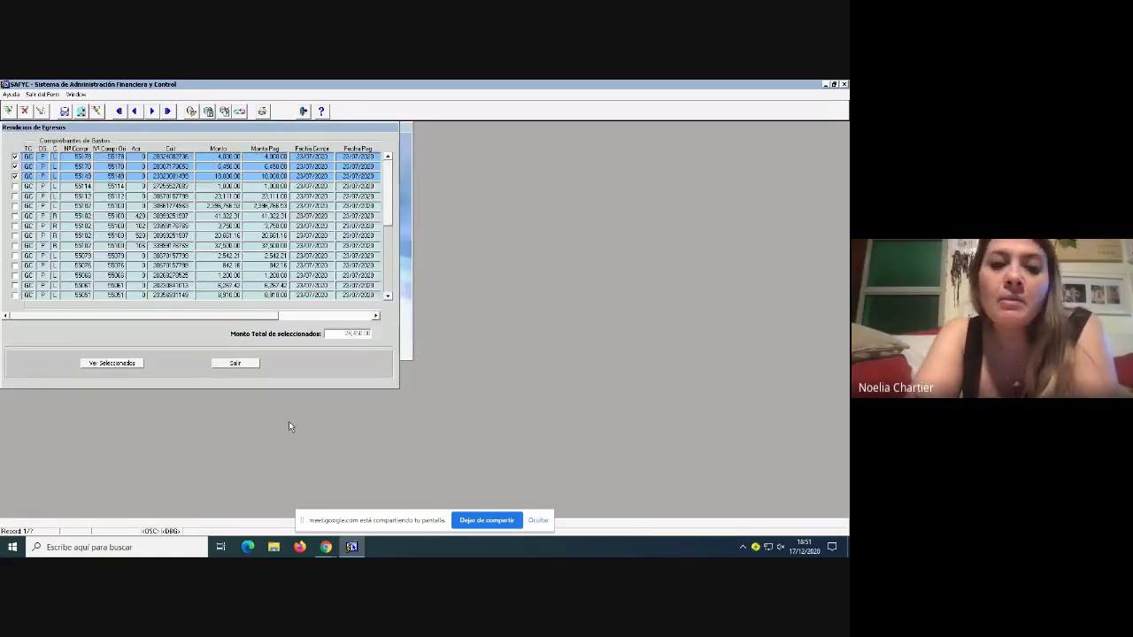
{"action": "left_click", "coordinate": [235, 363]}
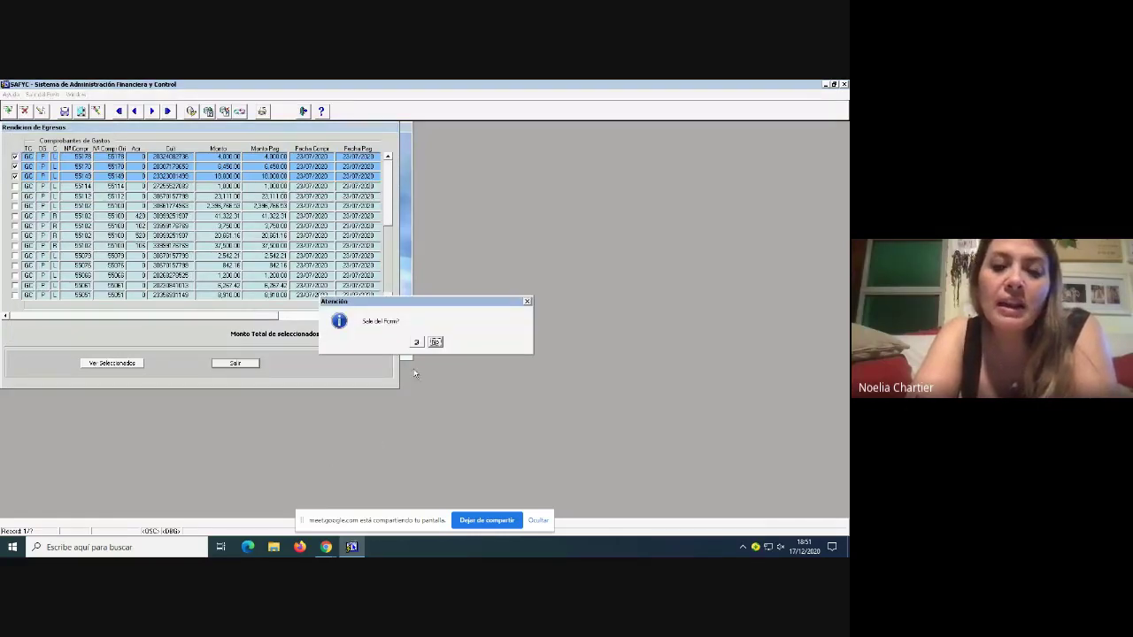
{"action": "left_click", "coordinate": [416, 342]}
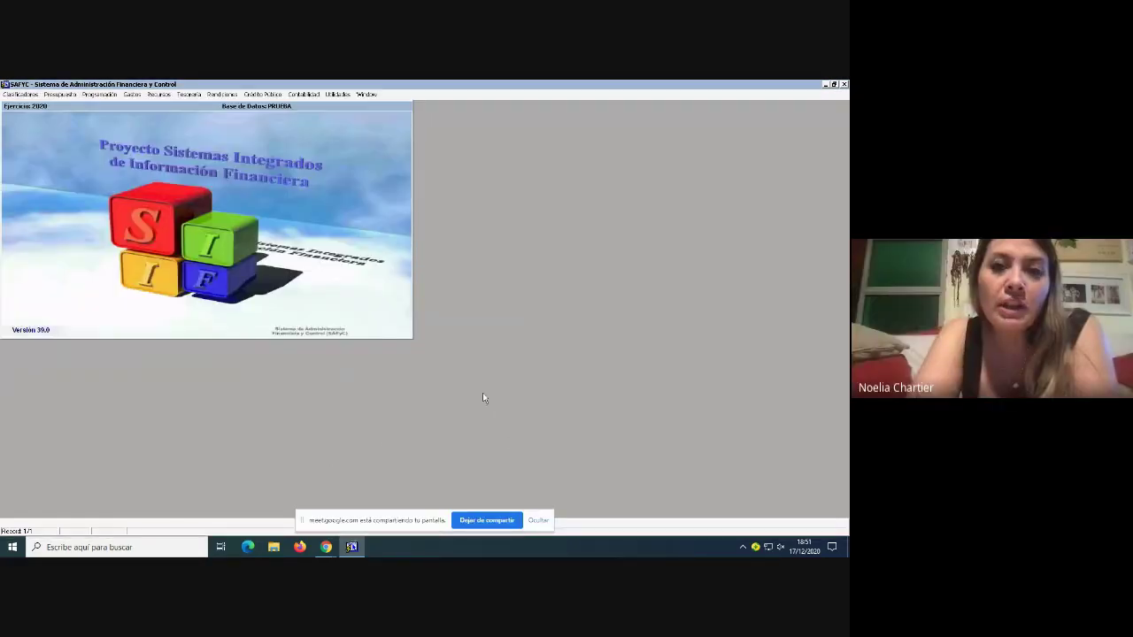
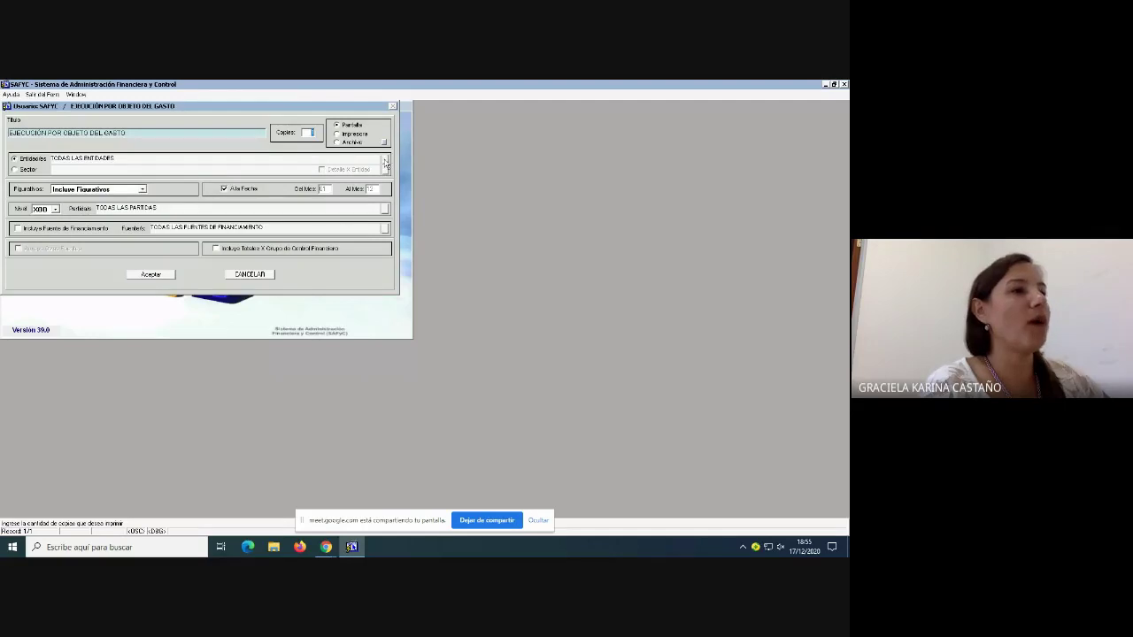
Generate the expense-object report for entity 2 SECRETARIA GENERAL DE GOBERNACION with A la Fecha unchecked.
{"action": "left_click", "coordinate": [385, 161]}
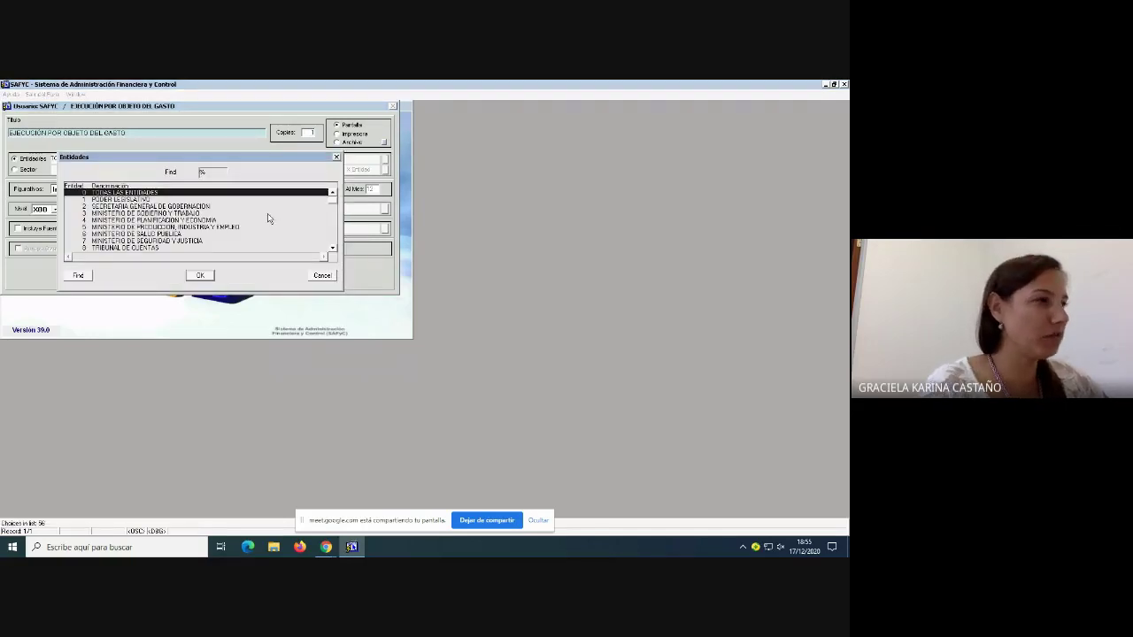
{"action": "key", "text": "Down"}
{"action": "key", "text": "Down"}
{"action": "key", "text": "Return"}
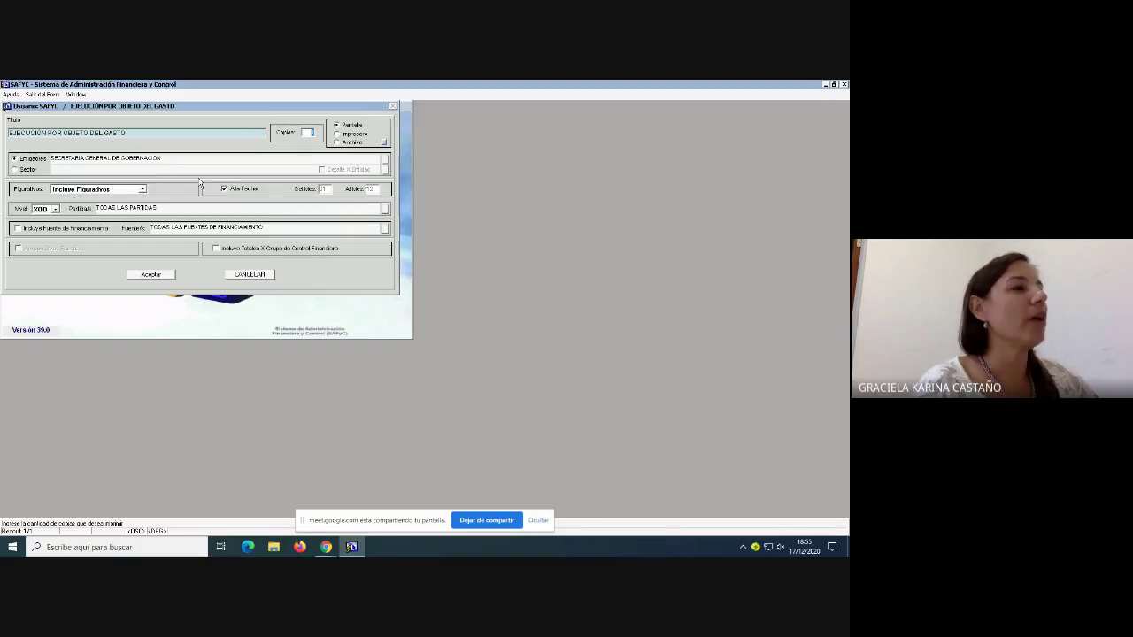
{"action": "left_click", "coordinate": [241, 190]}
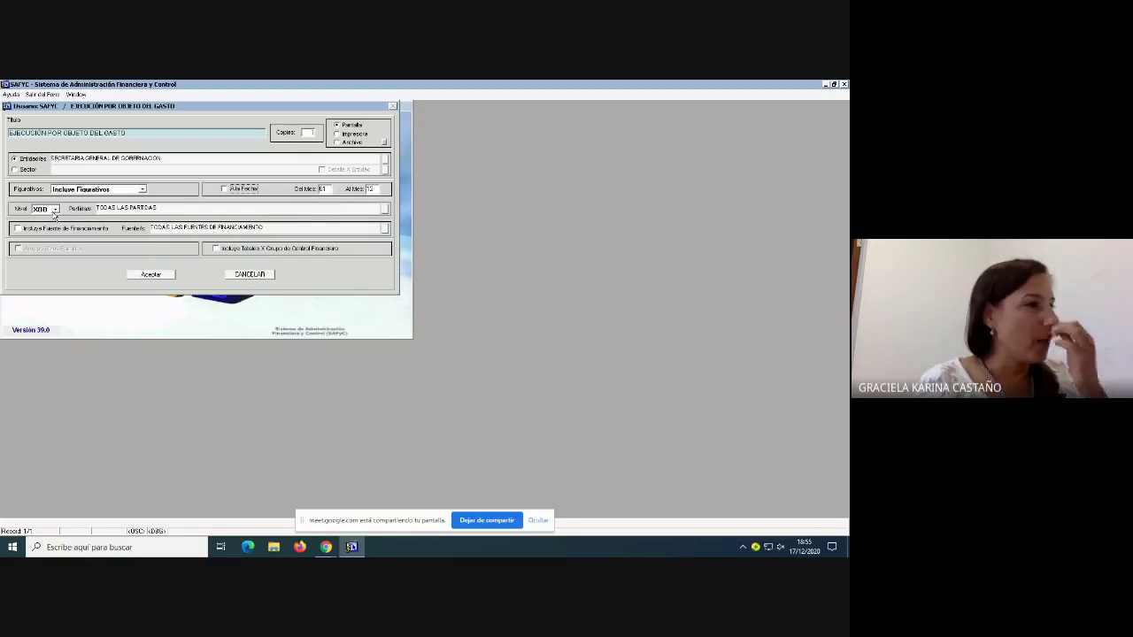
{"action": "left_click", "coordinate": [386, 210]}
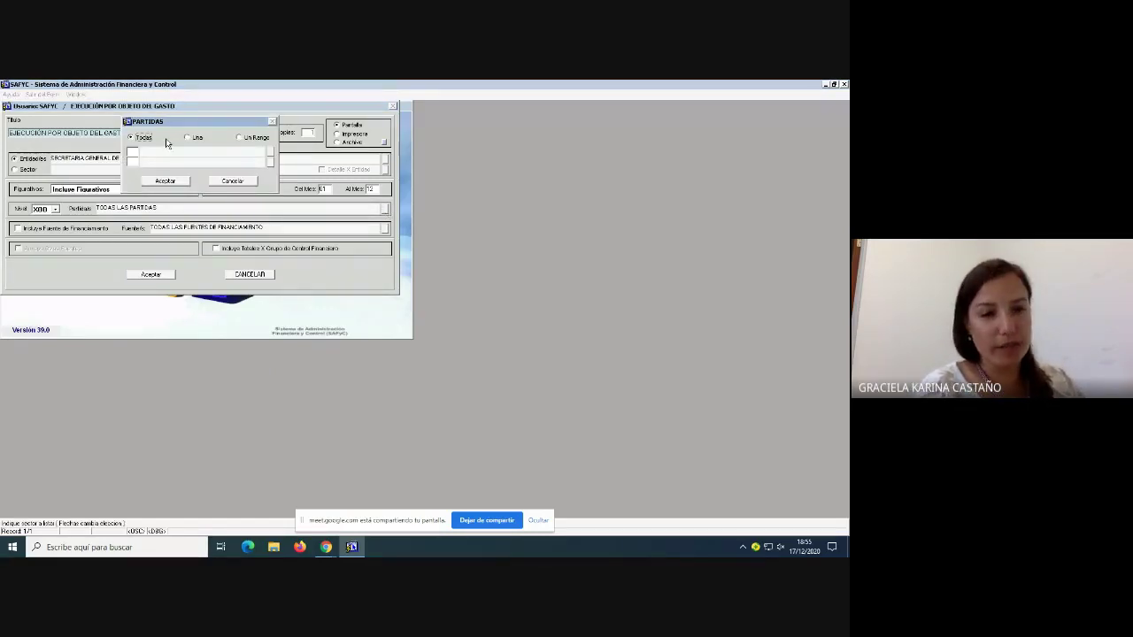
{"action": "left_click", "coordinate": [245, 180]}
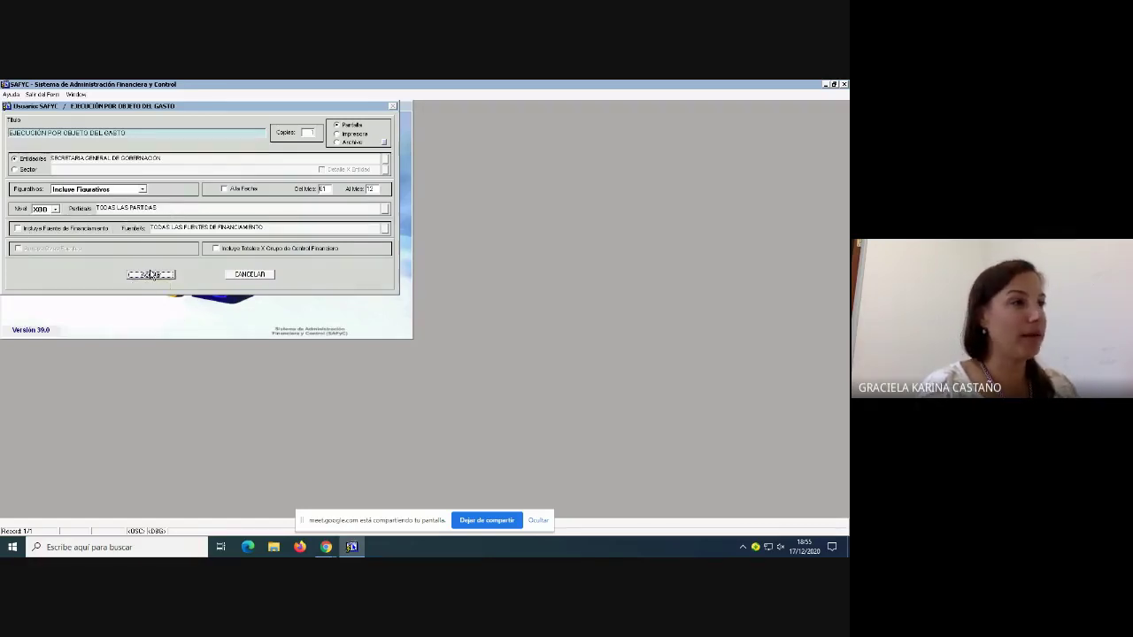
{"action": "left_click", "coordinate": [151, 275]}
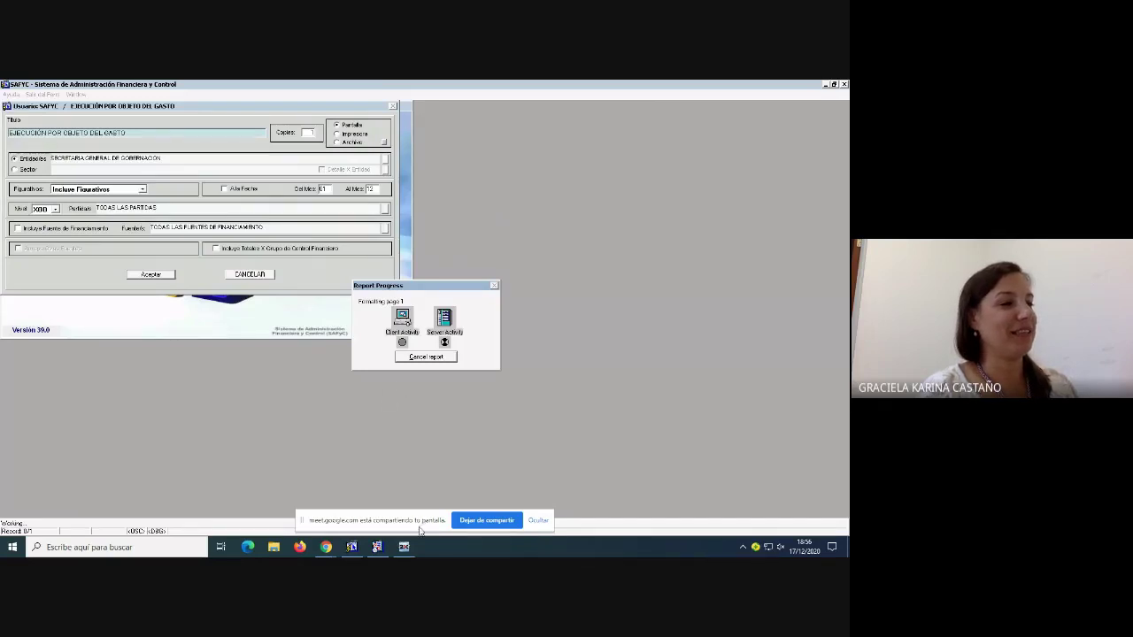
Maximize the rg603 preview to read the Ejecución por Objeto del Gasto report, then close it.
{"action": "mouse_move", "coordinate": [406, 549]}
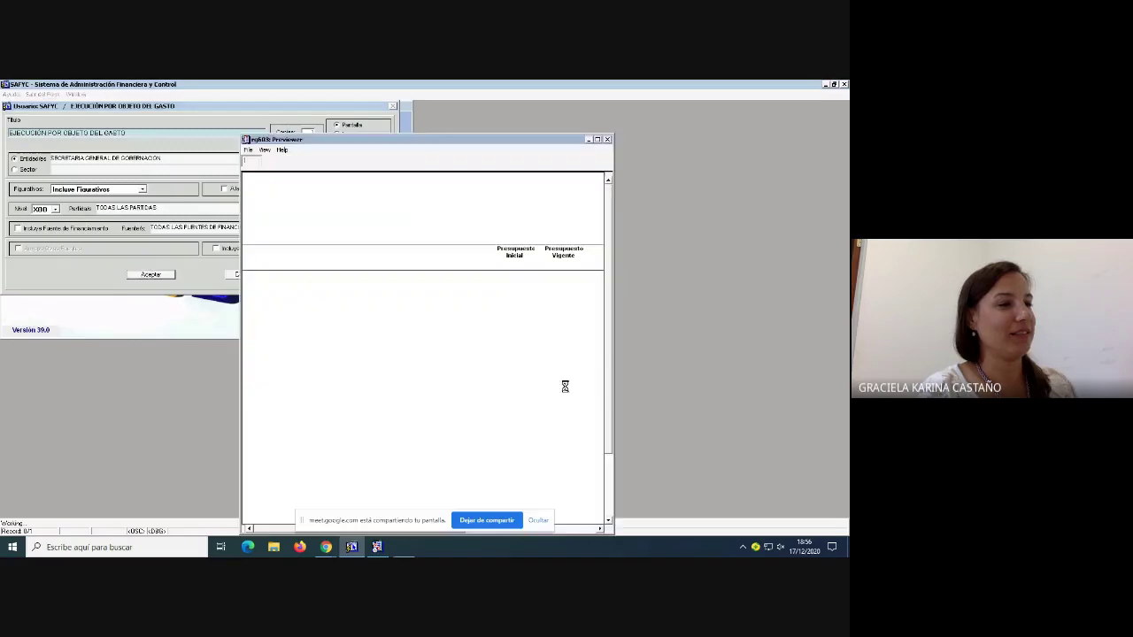
{"action": "left_click", "coordinate": [598, 140]}
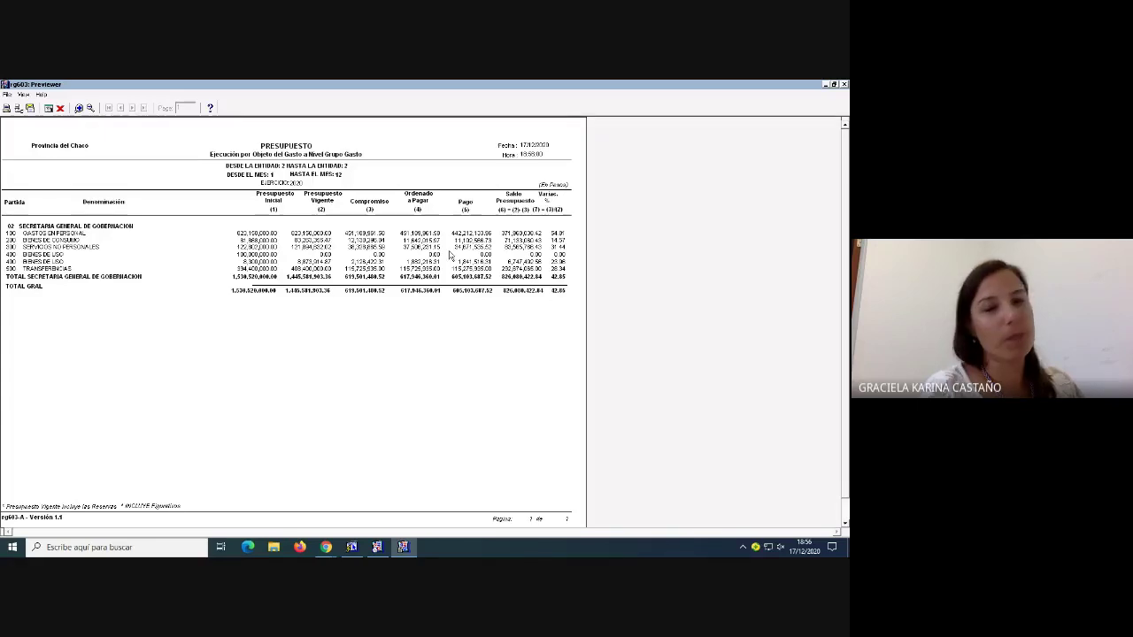
{"action": "left_click", "coordinate": [844, 84]}
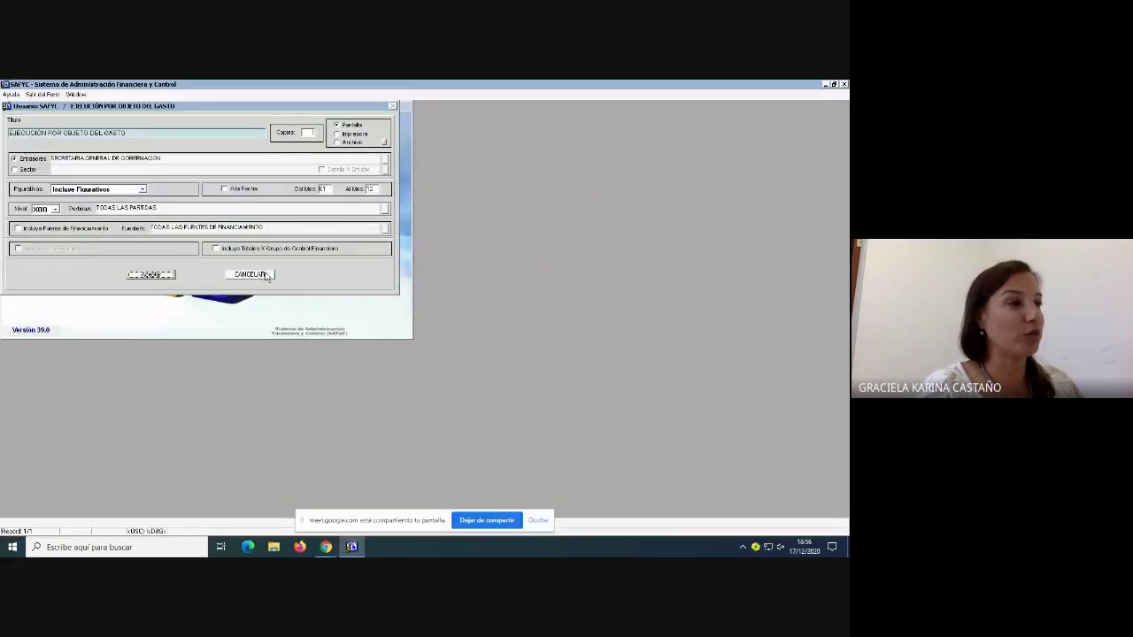
Exit the expense-object form and open Gastos > Reportes de Ejecución > Detalle de Comprobantes de Gasto.
{"action": "left_click", "coordinate": [265, 275]}
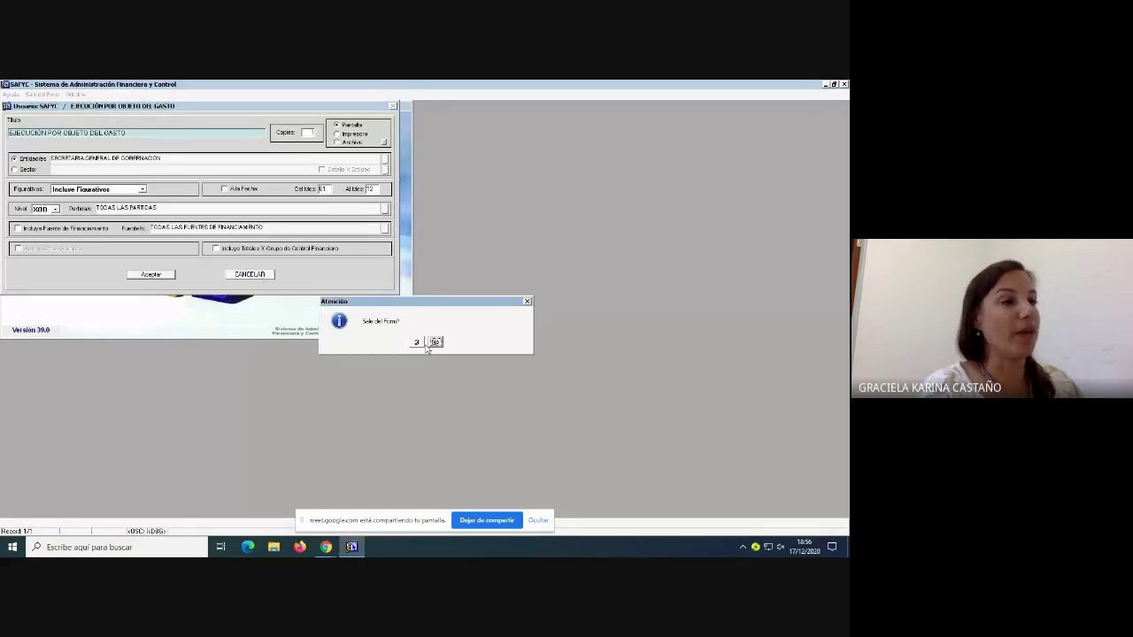
{"action": "left_click", "coordinate": [417, 342]}
{"action": "left_click", "coordinate": [134, 96]}
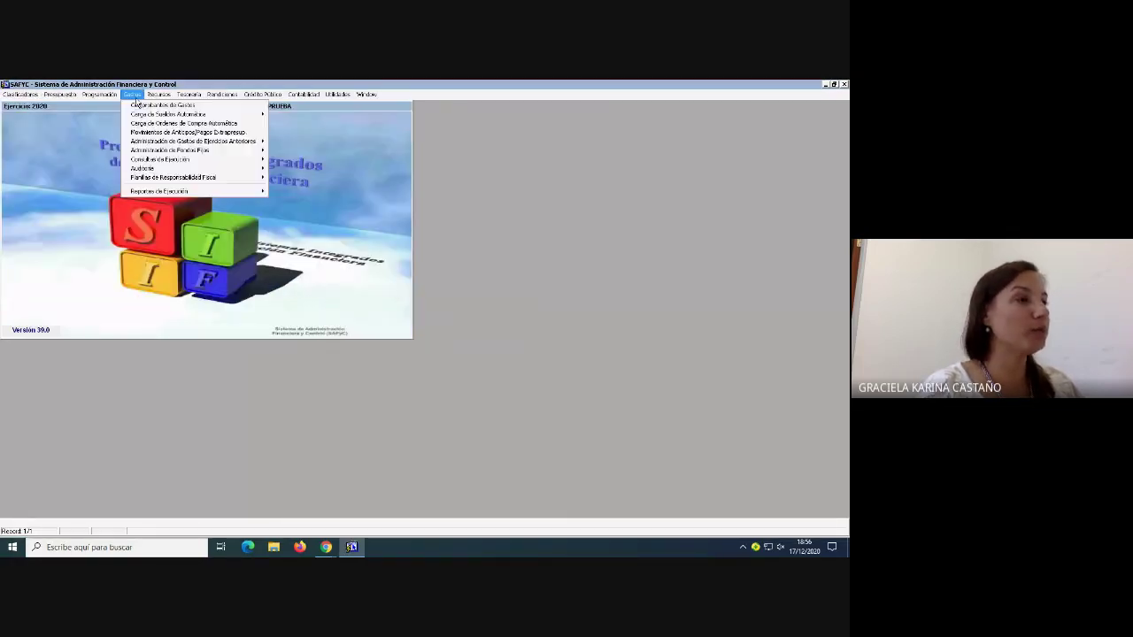
{"action": "mouse_move", "coordinate": [161, 192]}
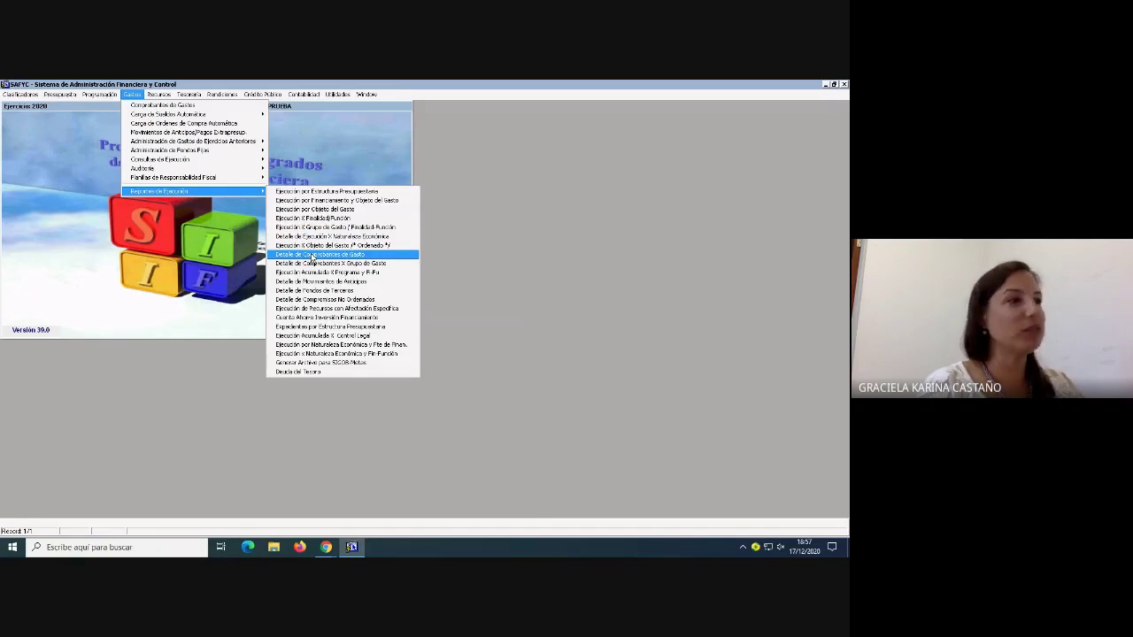
{"action": "left_click", "coordinate": [313, 255]}
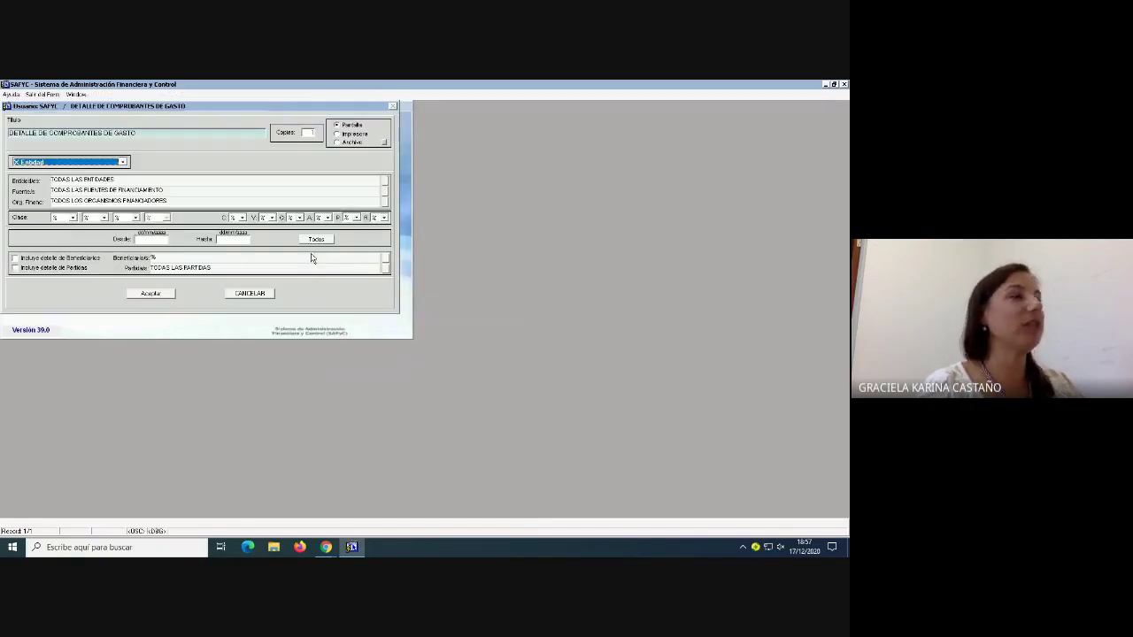
Set entity 2 SECRETARIA GENERAL DE GOBERNACION, second Clase filter NOR, A filter %, plus O and R values.
{"action": "left_click", "coordinate": [384, 183]}
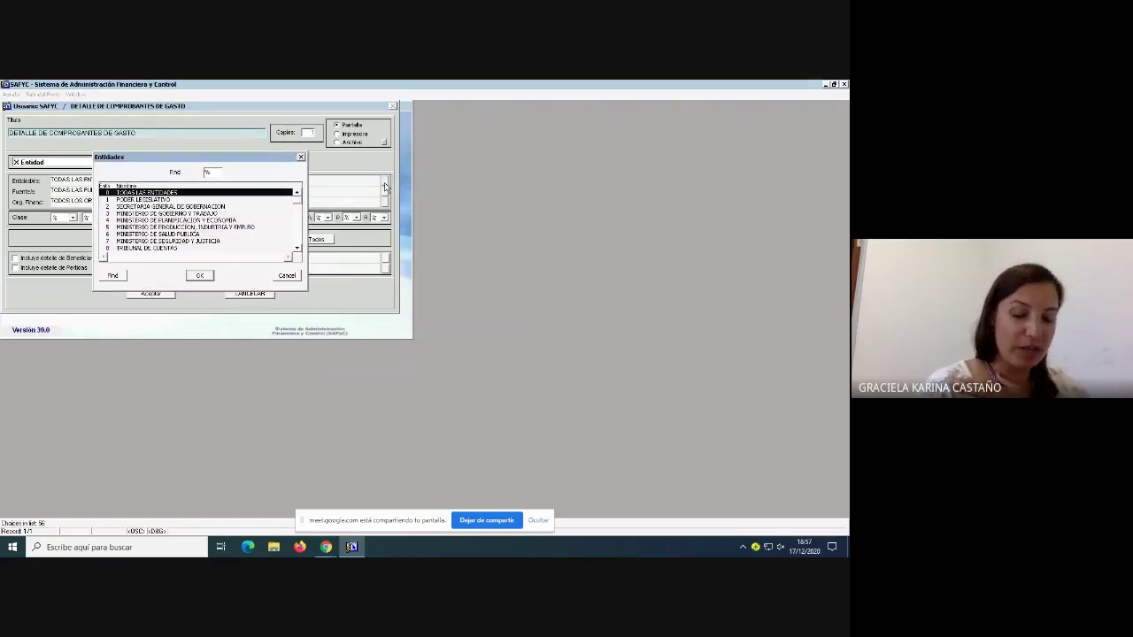
{"action": "type", "text": "2"}
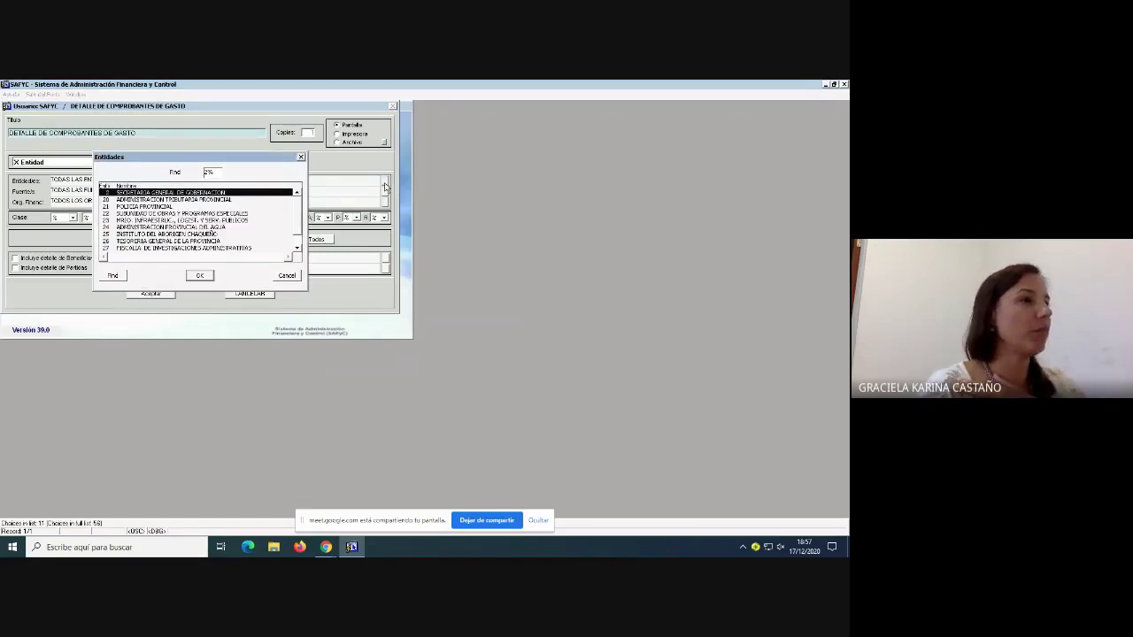
{"action": "key", "text": "Return"}
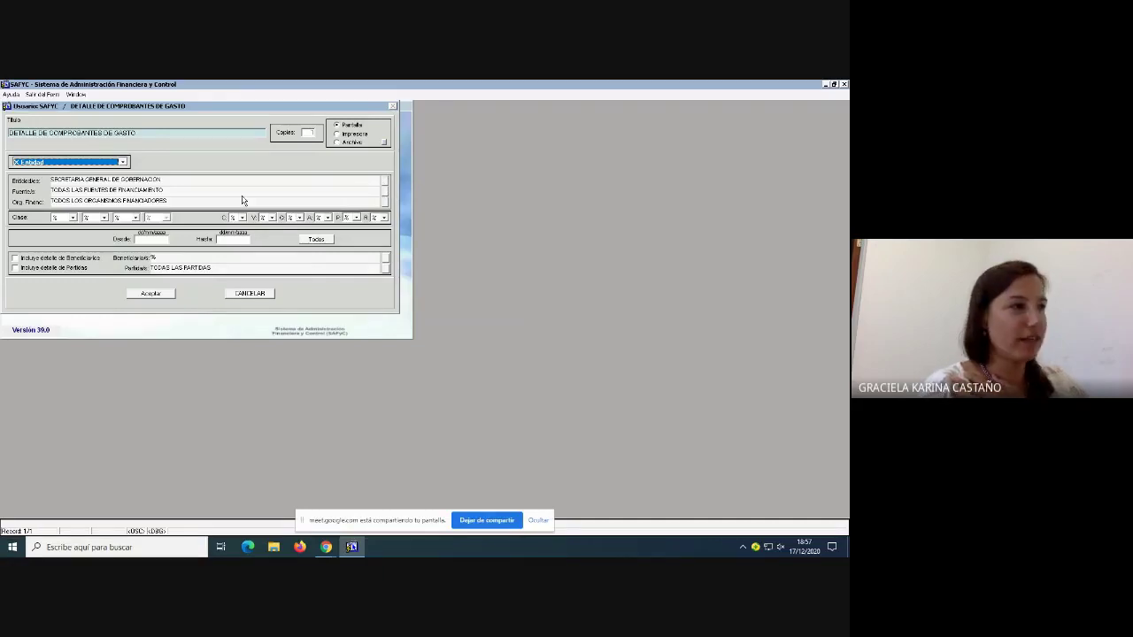
{"action": "left_click", "coordinate": [103, 219]}
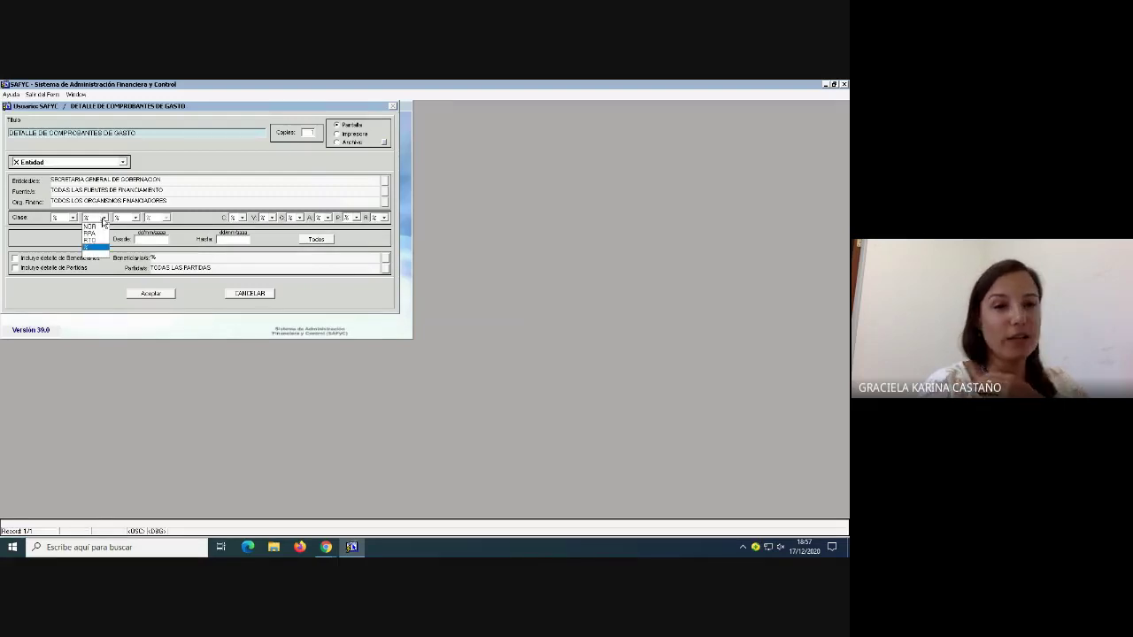
{"action": "left_click", "coordinate": [92, 227]}
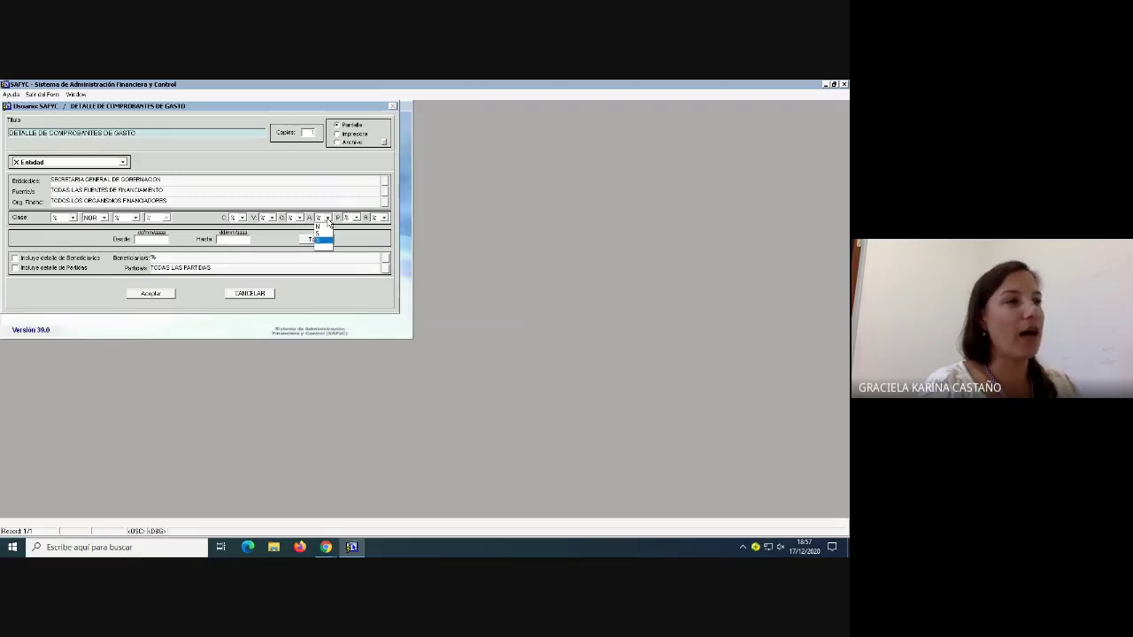
{"action": "left_click", "coordinate": [327, 218]}
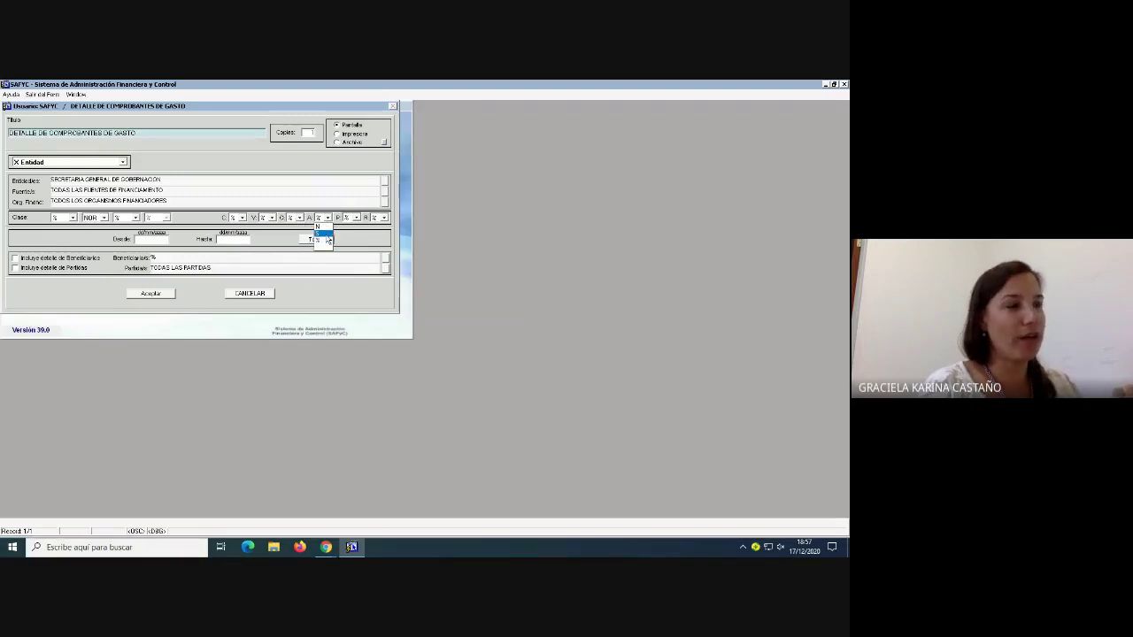
{"action": "left_click", "coordinate": [326, 240]}
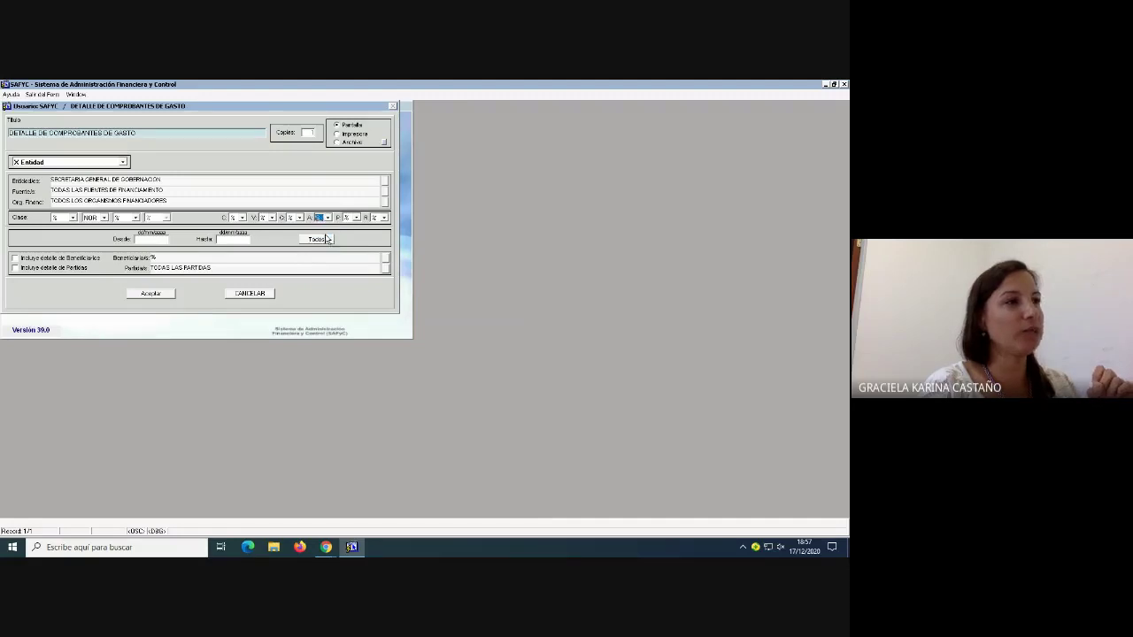
{"action": "left_click", "coordinate": [299, 218]}
{"action": "left_click", "coordinate": [295, 239]}
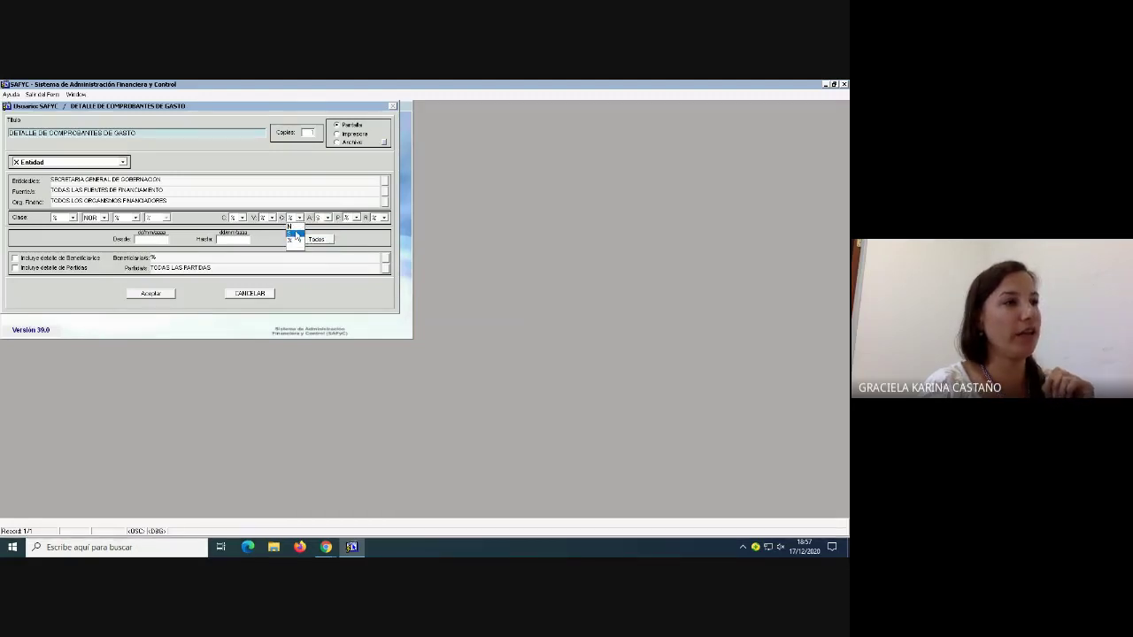
{"action": "left_click", "coordinate": [383, 218]}
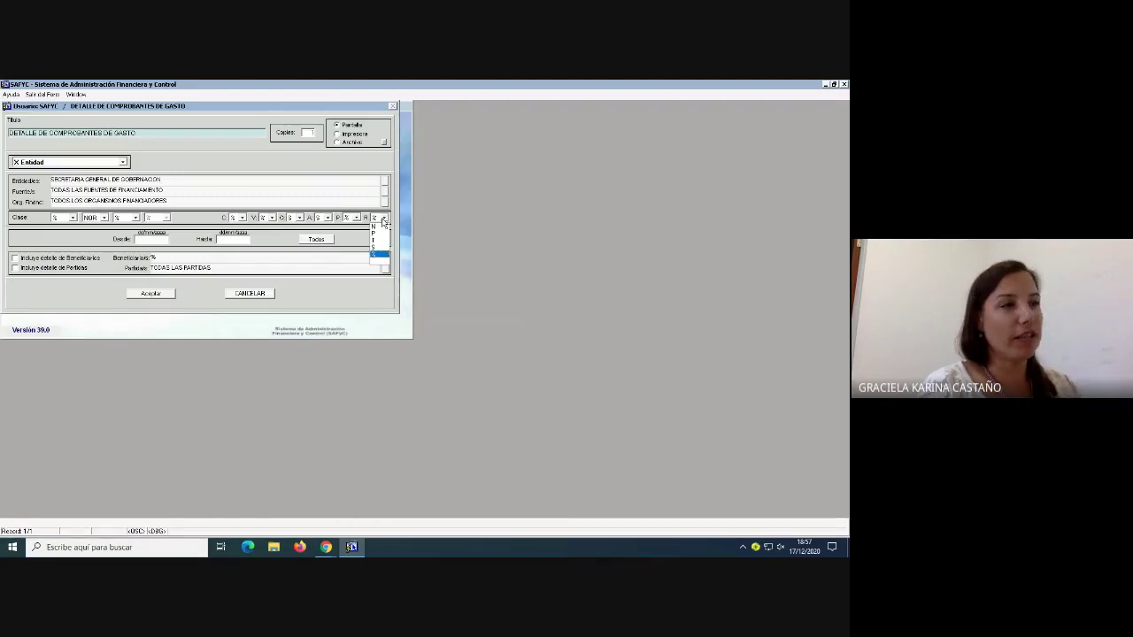
{"action": "left_click", "coordinate": [377, 227]}
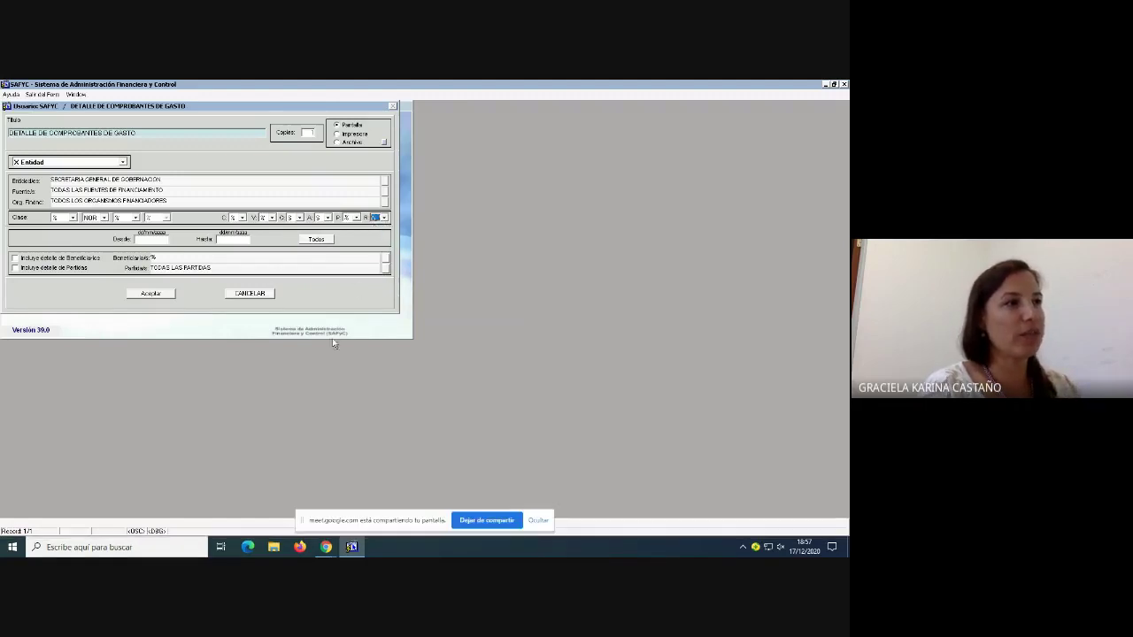
Set the 2020 date range with Hasta edited to 31/, include partida detail, and show Partidas choices.
{"action": "left_click", "coordinate": [320, 241]}
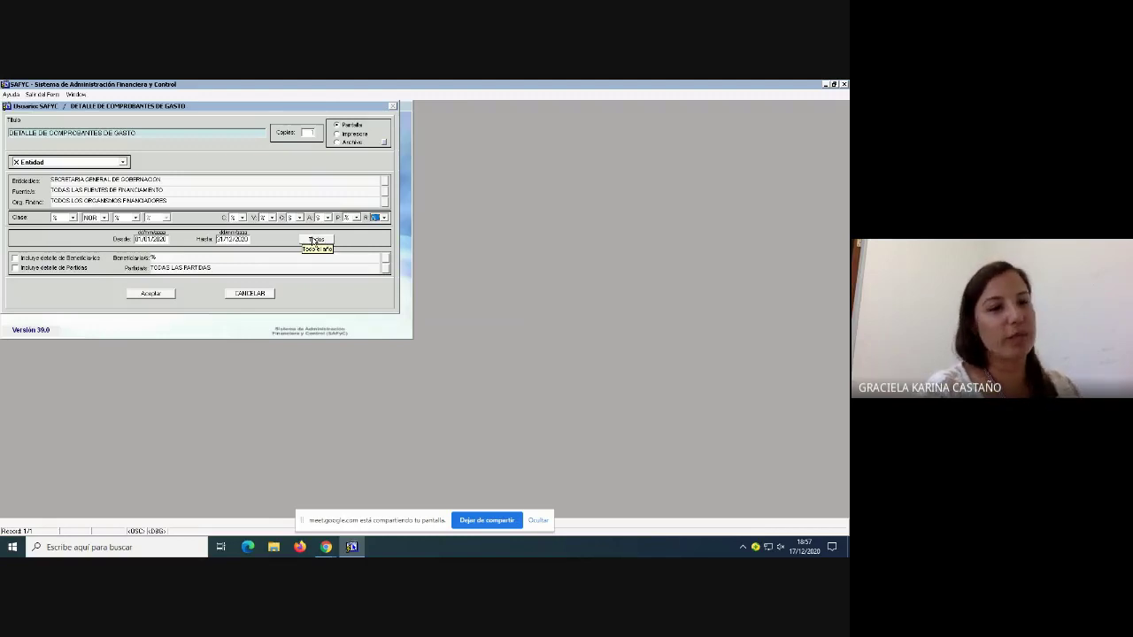
{"action": "left_click", "coordinate": [235, 240]}
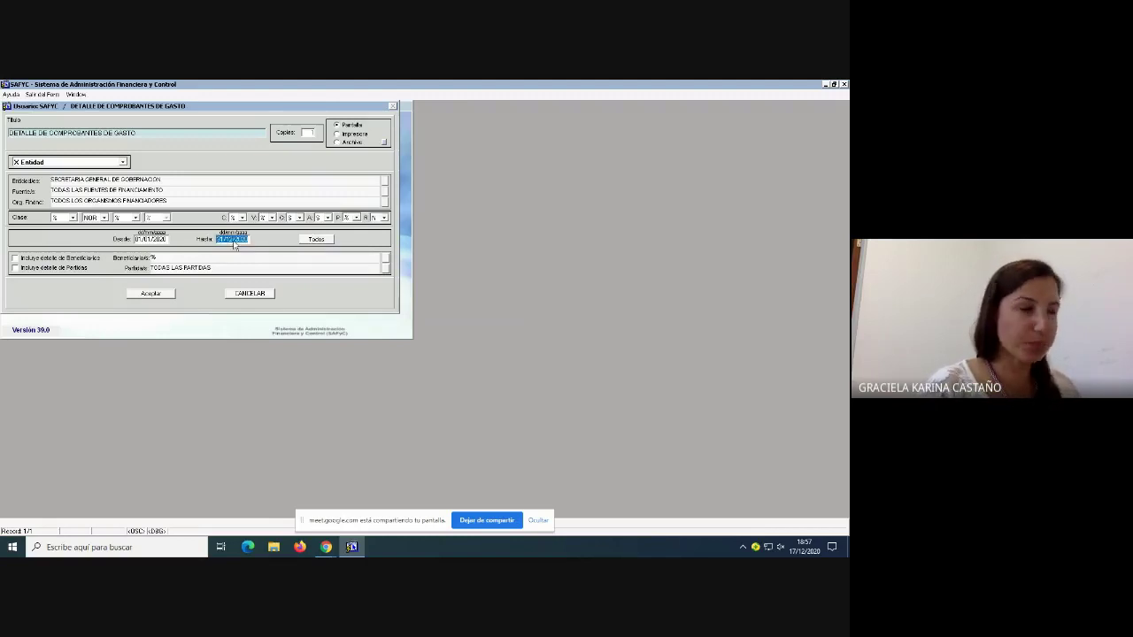
{"action": "type", "text": "31/"}
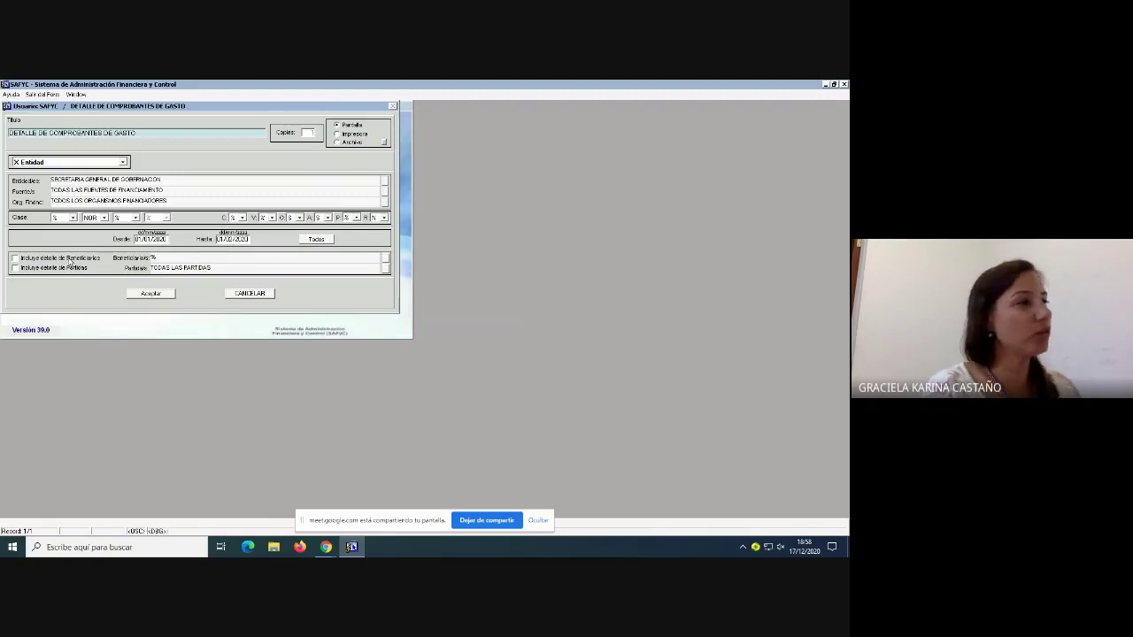
{"action": "left_click", "coordinate": [36, 270]}
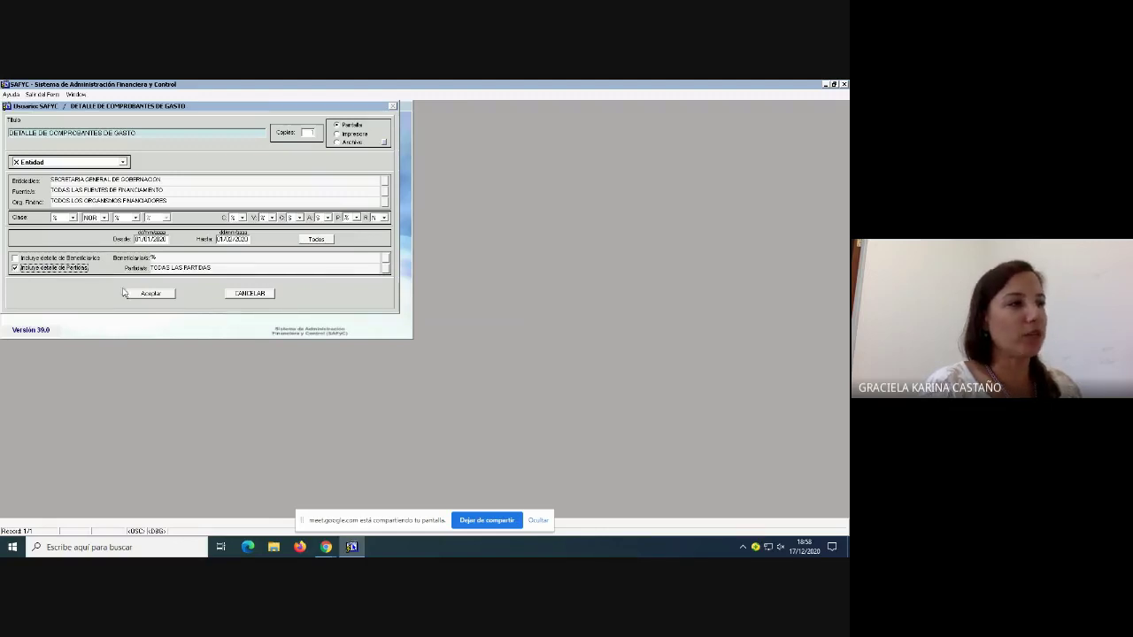
{"action": "left_click", "coordinate": [386, 275]}
Choose the single-partida (Una) filter and scroll through the list of available partidas.
{"action": "left_click", "coordinate": [194, 139]}
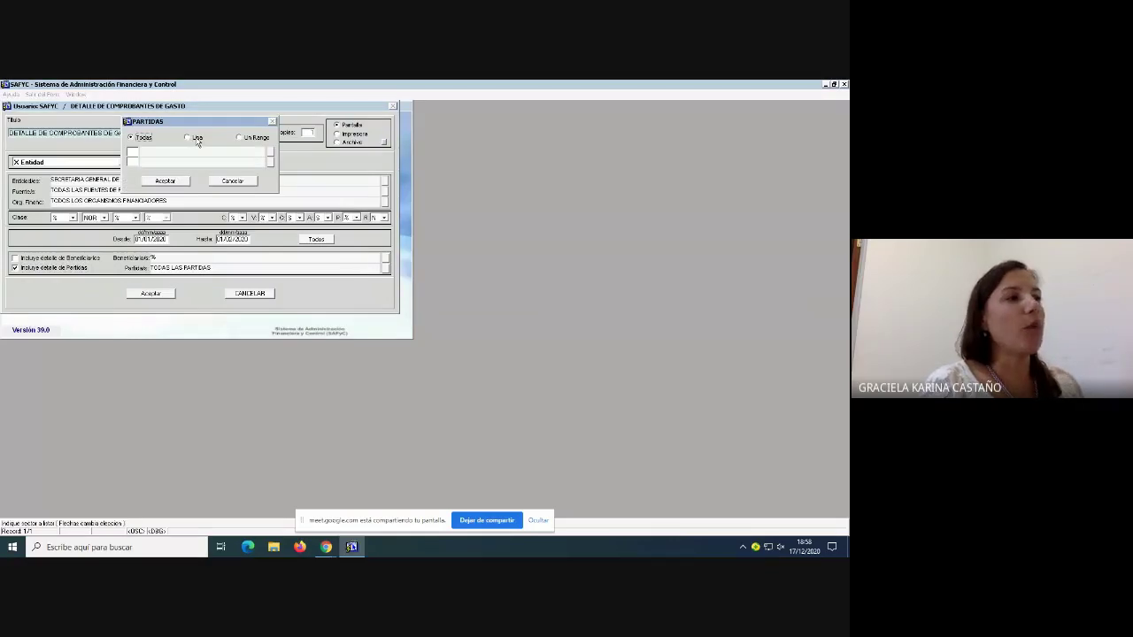
{"action": "left_click", "coordinate": [271, 153]}
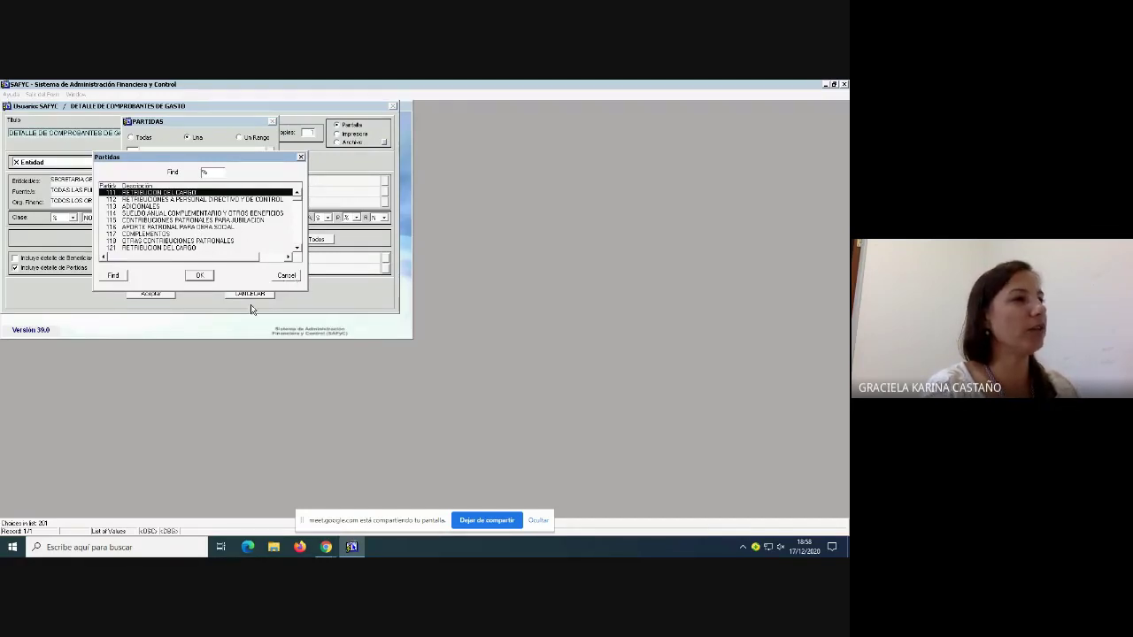
{"action": "left_click", "coordinate": [297, 249]}
{"action": "left_click", "coordinate": [297, 248]}
{"action": "left_click", "coordinate": [297, 249]}
{"action": "left_click", "coordinate": [297, 252]}
{"action": "left_click", "coordinate": [297, 251]}
{"action": "left_click", "coordinate": [296, 252]}
{"action": "left_click", "coordinate": [297, 251]}
{"action": "left_click", "coordinate": [296, 251]}
{"action": "left_click", "coordinate": [297, 252]}
{"action": "left_click", "coordinate": [296, 252]}
{"action": "left_click", "coordinate": [296, 252]}
{"action": "left_click", "coordinate": [297, 252]}
{"action": "left_click", "coordinate": [297, 251]}
{"action": "left_click", "coordinate": [297, 251]}
{"action": "left_click", "coordinate": [296, 252]}
{"action": "left_click", "coordinate": [297, 252]}
{"action": "left_click", "coordinate": [297, 251]}
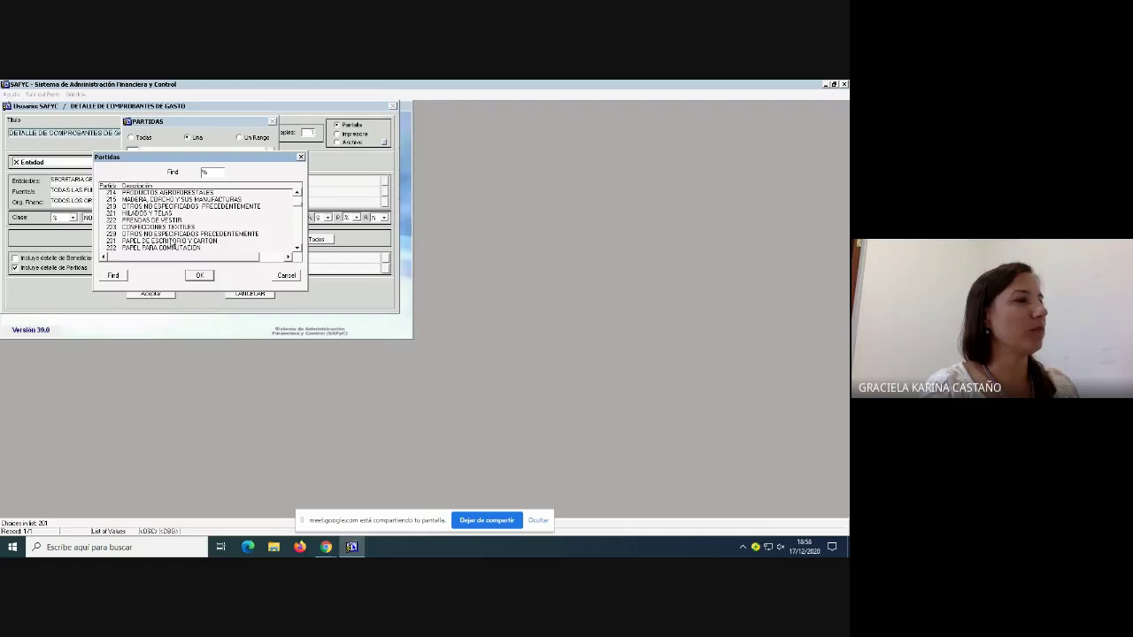
Select partida 231 PAPEL DE ESCRITORIO Y CARTON, accept the filter, and preview the report.
{"action": "left_click", "coordinate": [174, 241]}
{"action": "left_click", "coordinate": [200, 276]}
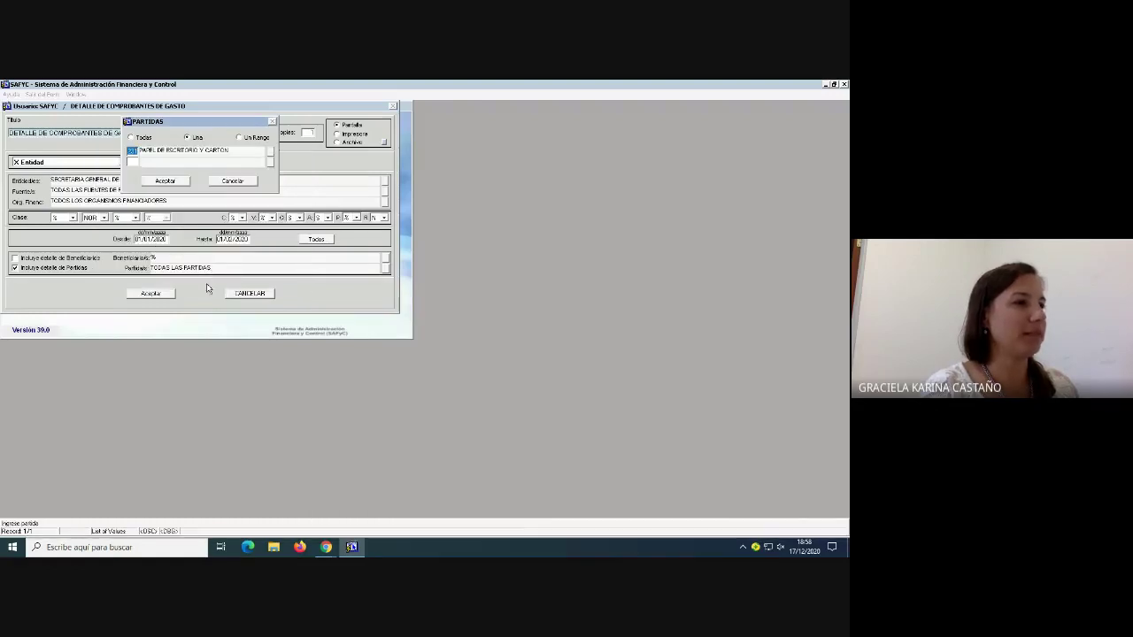
{"action": "left_click", "coordinate": [168, 181]}
{"action": "left_click", "coordinate": [159, 294]}
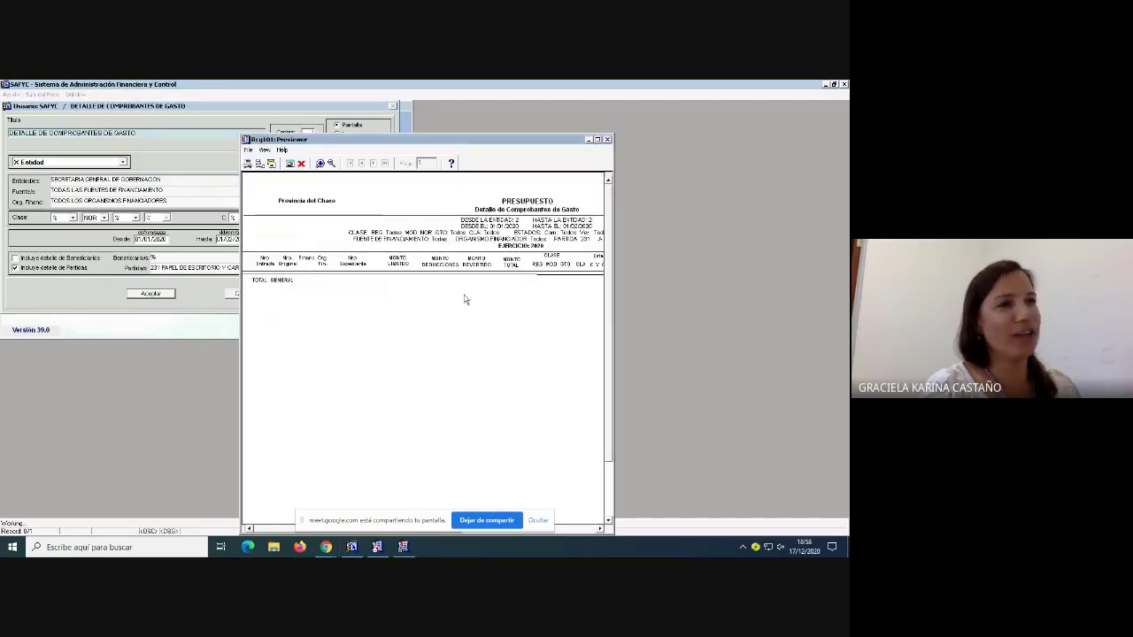
Close the preview, uncheck Incluye detalle de Partidas, and generate the report for all partidas.
{"action": "left_click", "coordinate": [607, 139]}
{"action": "left_click", "coordinate": [54, 270]}
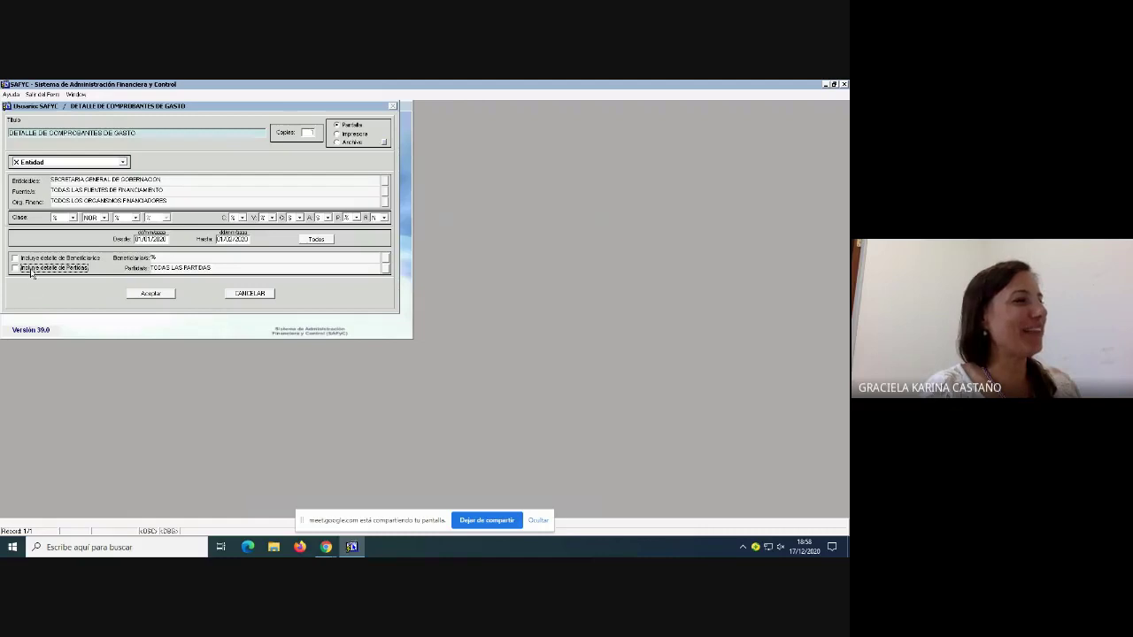
{"action": "left_click", "coordinate": [149, 293]}
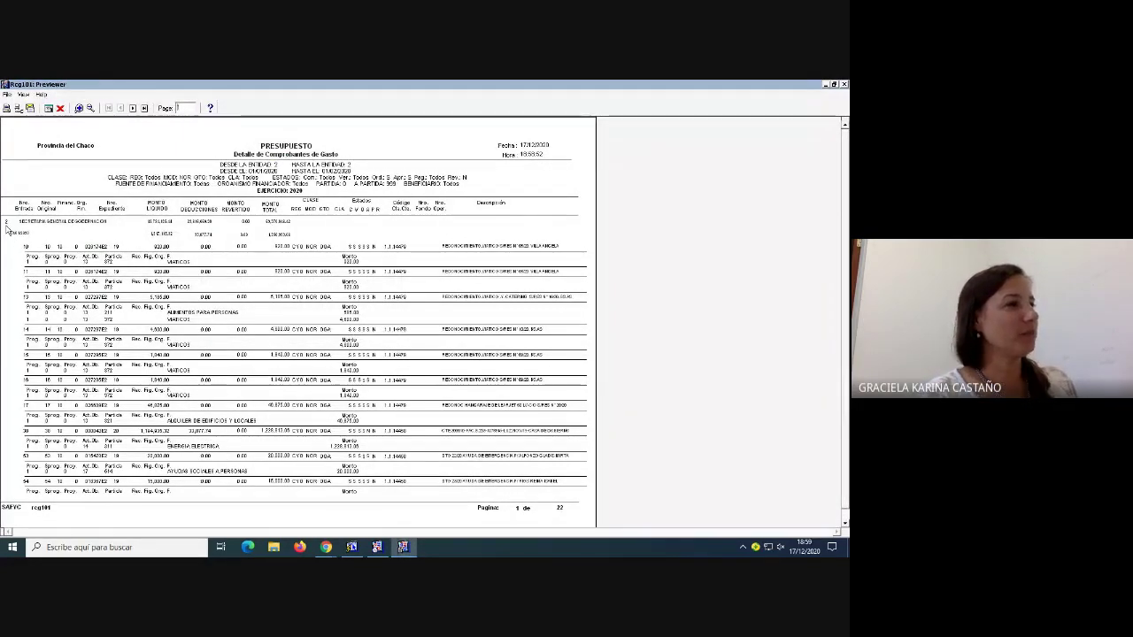
Zoom into the 22-page voucher preview, scroll across its columns, then close it.
{"action": "left_click", "coordinate": [79, 108]}
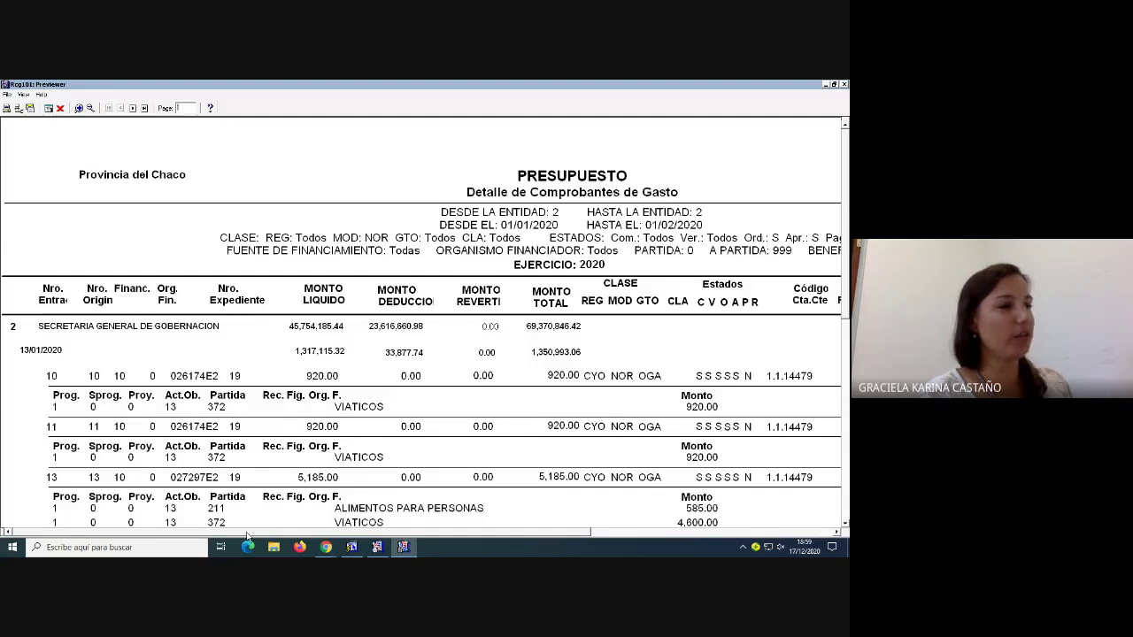
{"action": "left_click_drag", "start_coordinate": [228, 535], "coordinate": [324, 534]}
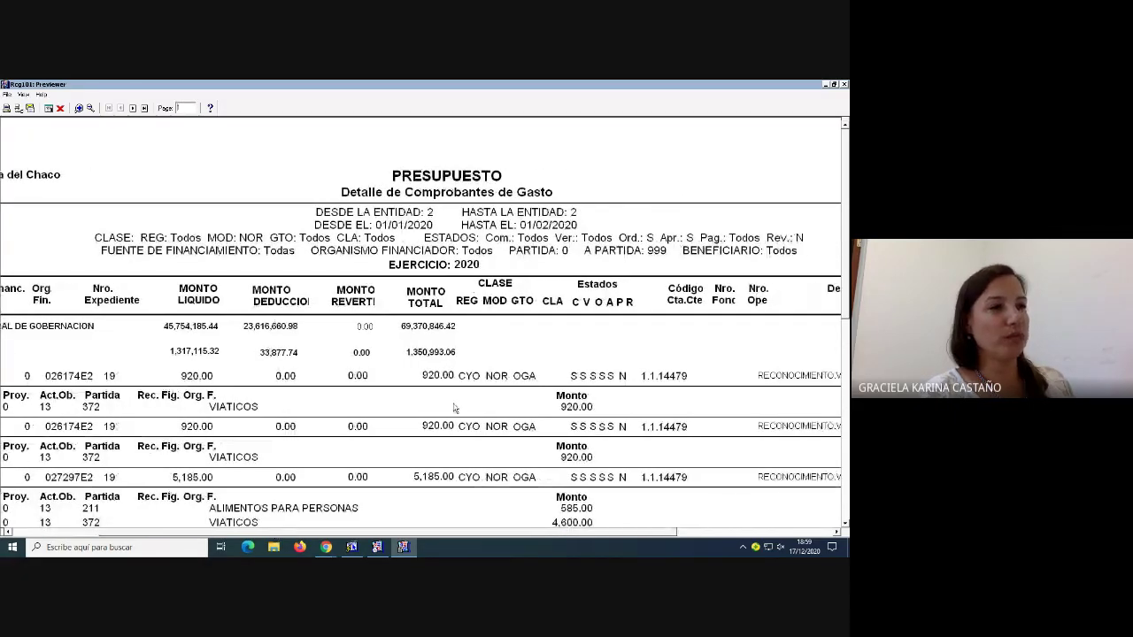
{"action": "left_click", "coordinate": [326, 546]}
{"action": "left_click", "coordinate": [267, 501]}
{"action": "left_click", "coordinate": [403, 547]}
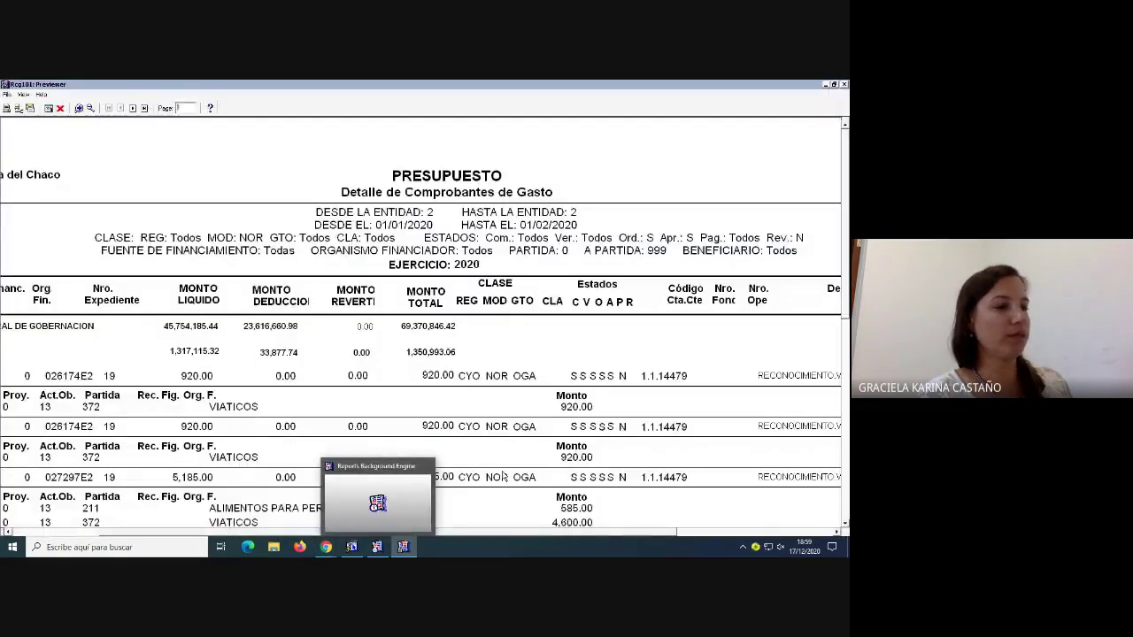
{"action": "left_click_drag", "start_coordinate": [568, 533], "coordinate": [739, 535]}
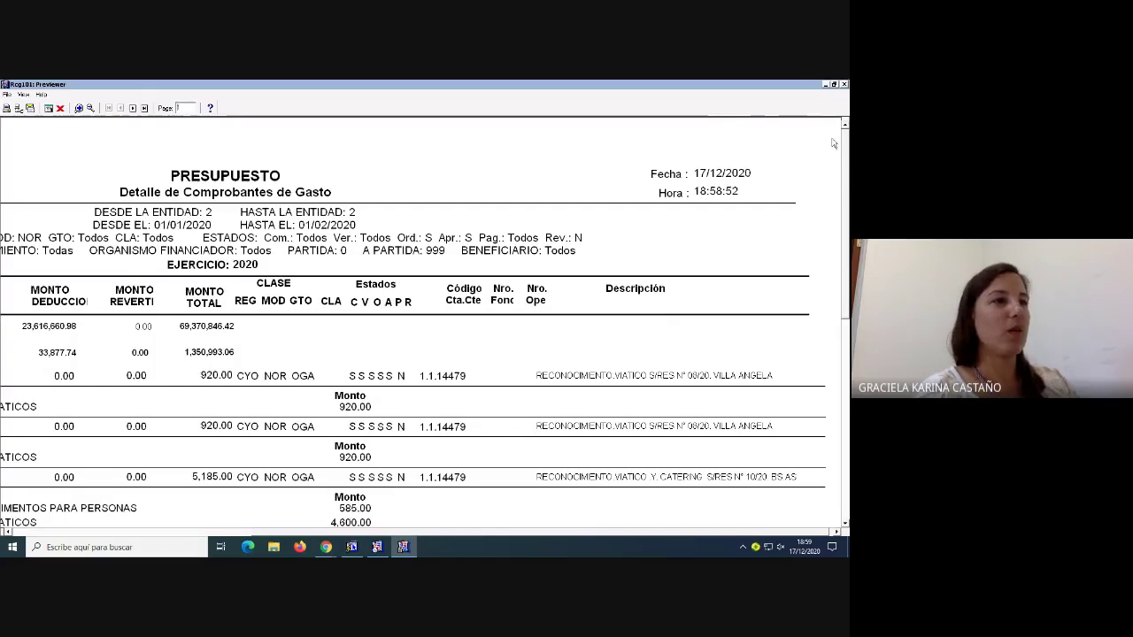
{"action": "left_click", "coordinate": [845, 85]}
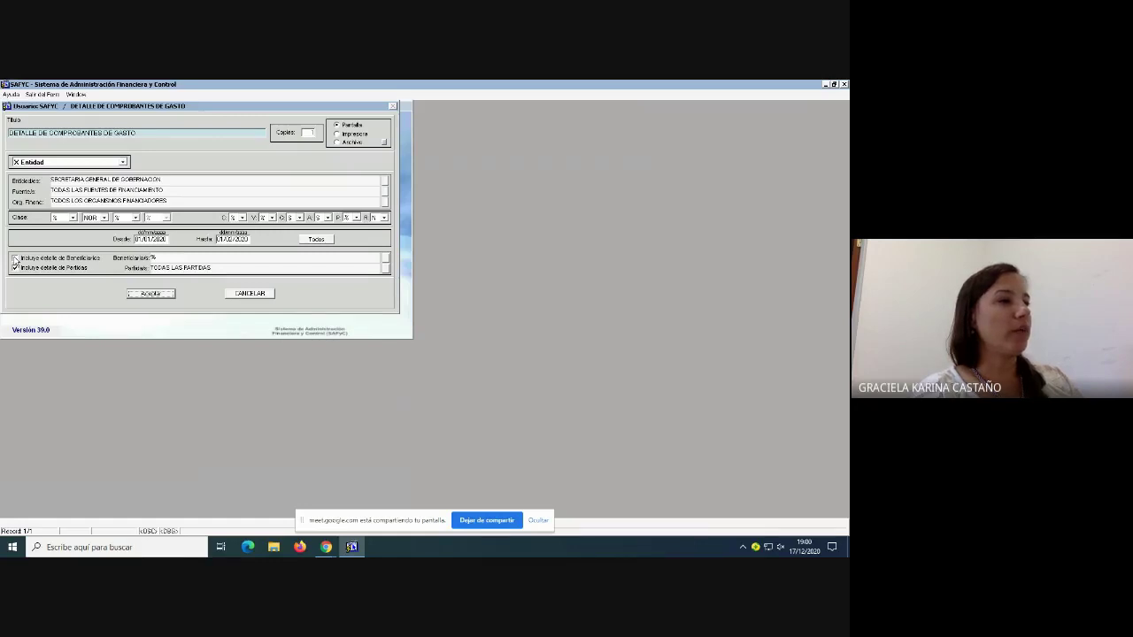
Include beneficiary detail, preview and close the report, then search and select one beneficiary by full name.
{"action": "left_click", "coordinate": [14, 259]}
{"action": "left_click", "coordinate": [138, 296]}
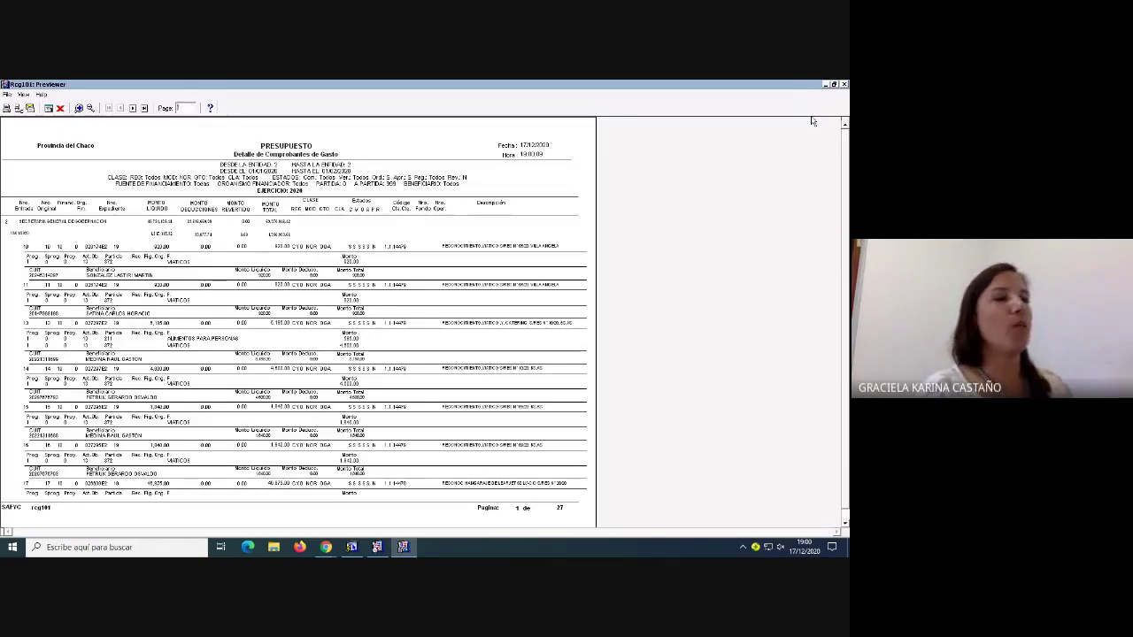
{"action": "left_click", "coordinate": [844, 84]}
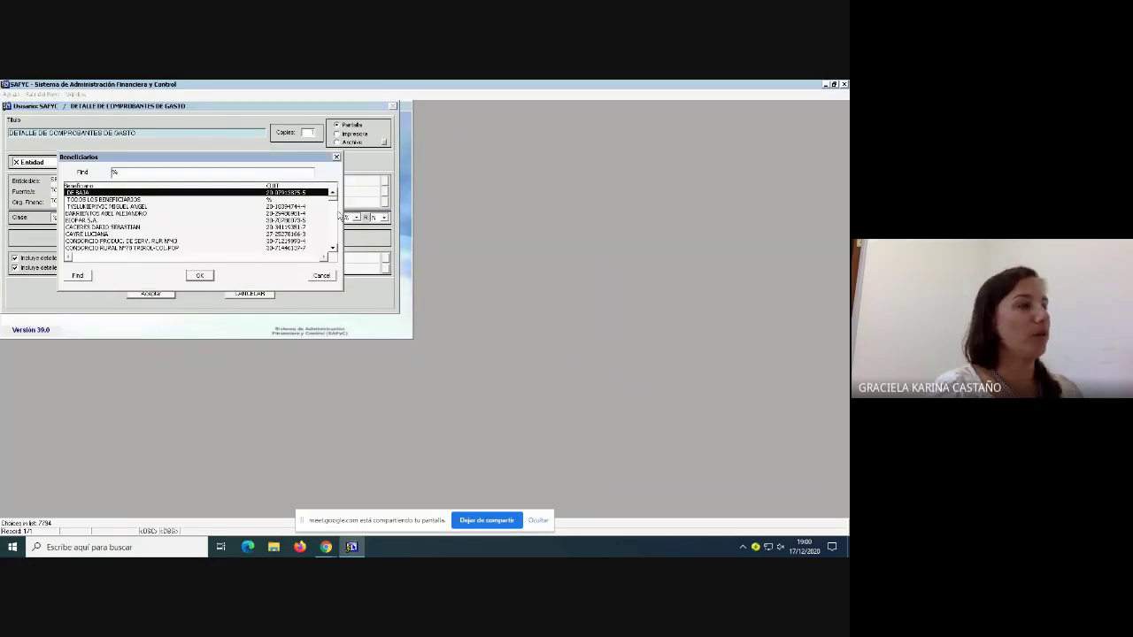
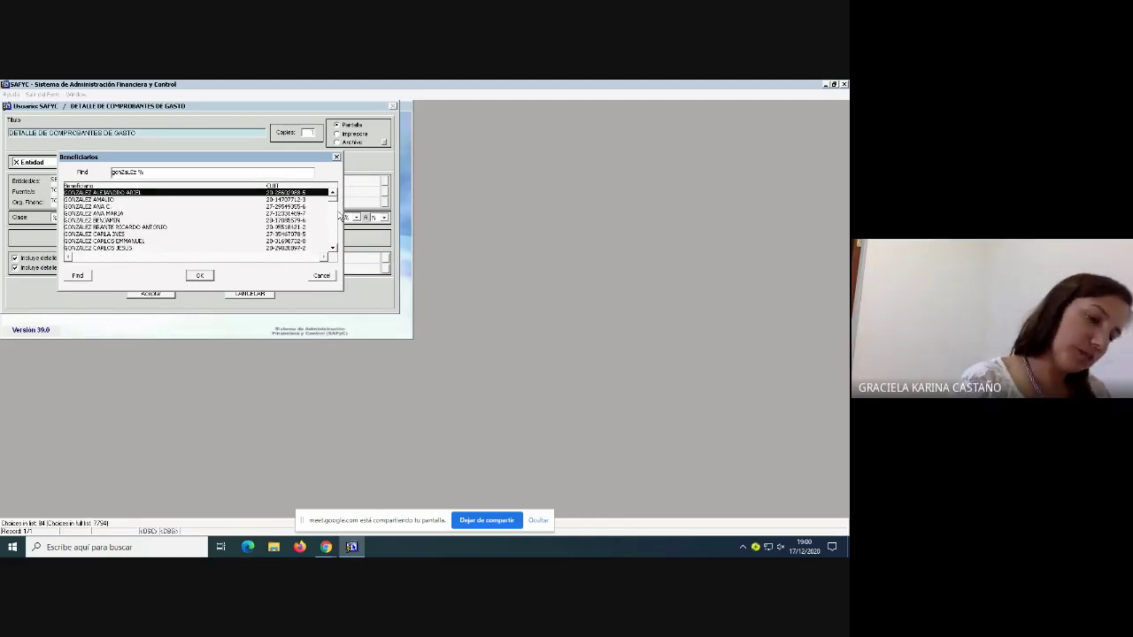
{"action": "key", "text": "Return"}
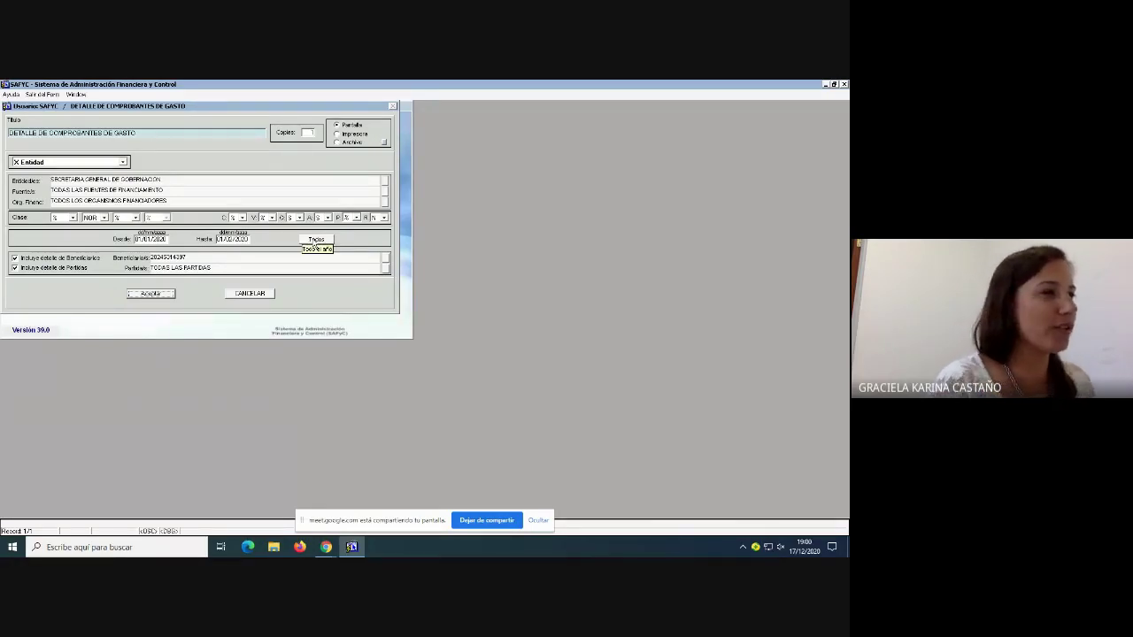
Generate the single-beneficiary voucher report and maximize its one-page preview.
{"action": "left_click", "coordinate": [165, 294]}
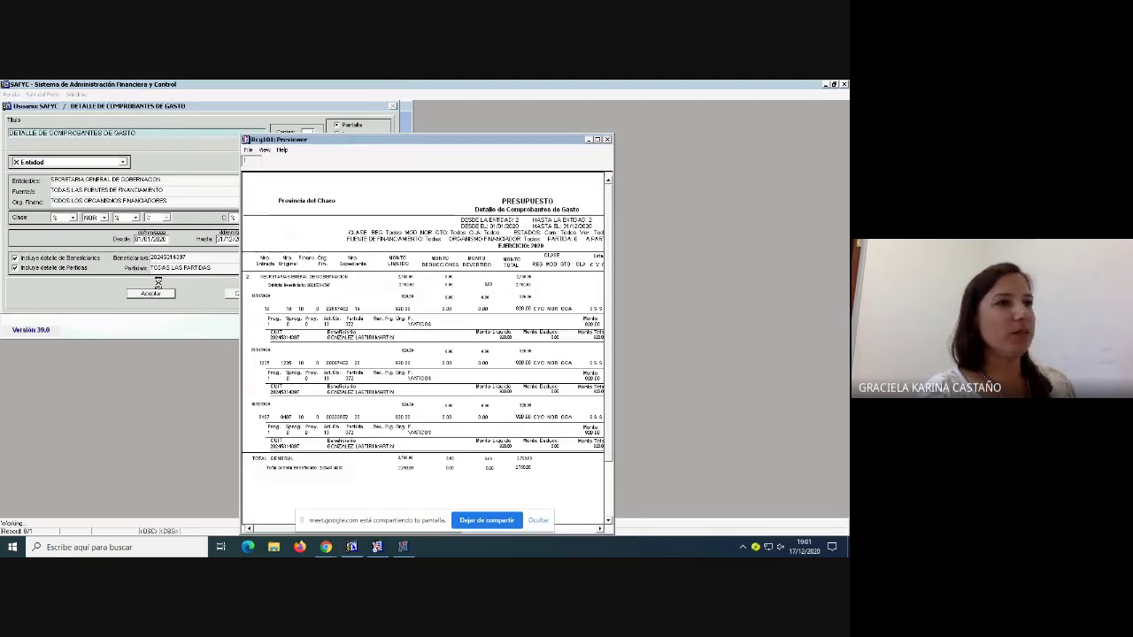
{"action": "left_click", "coordinate": [597, 139]}
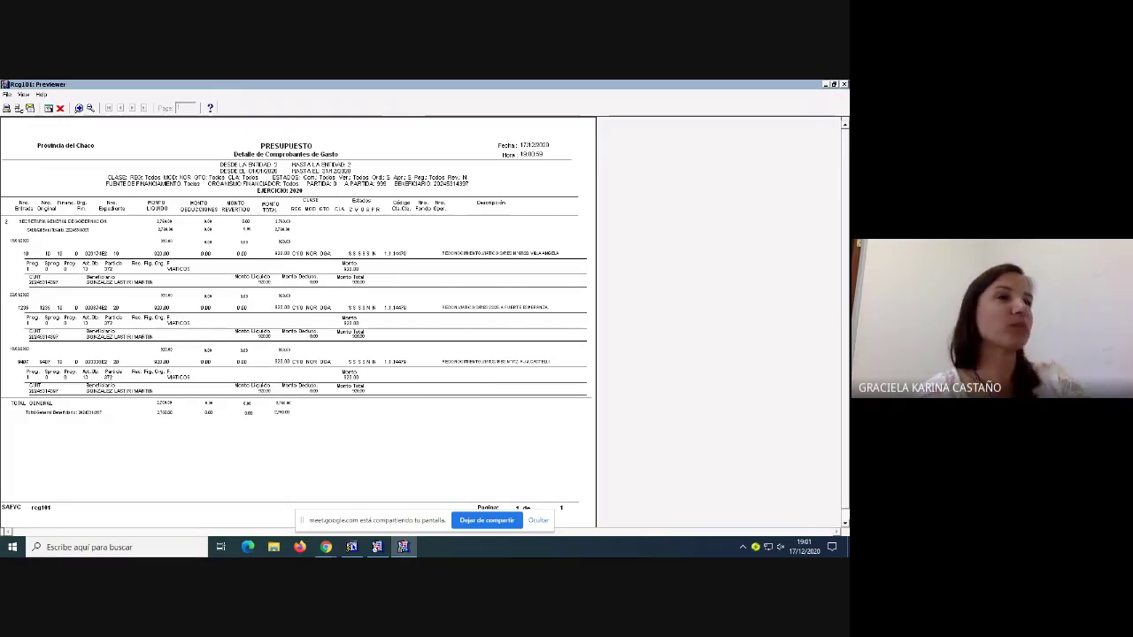
Close the preview, exit the voucher report form, and open Detalle de Movimientos de Anticipos.
{"action": "left_click", "coordinate": [843, 84]}
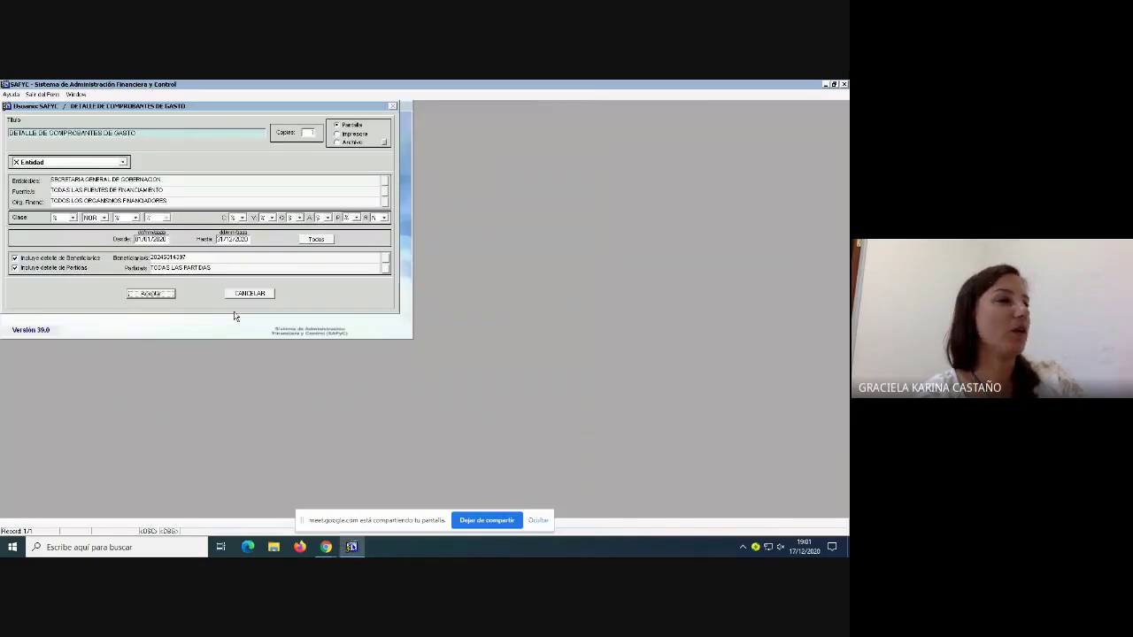
{"action": "left_click", "coordinate": [249, 295]}
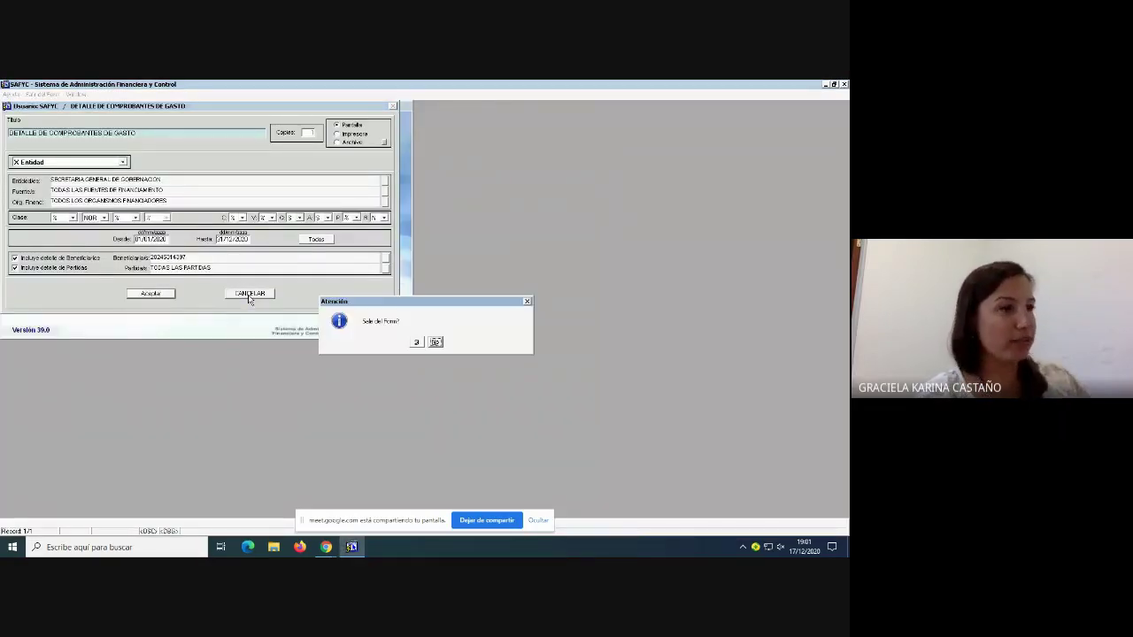
{"action": "left_click", "coordinate": [415, 342]}
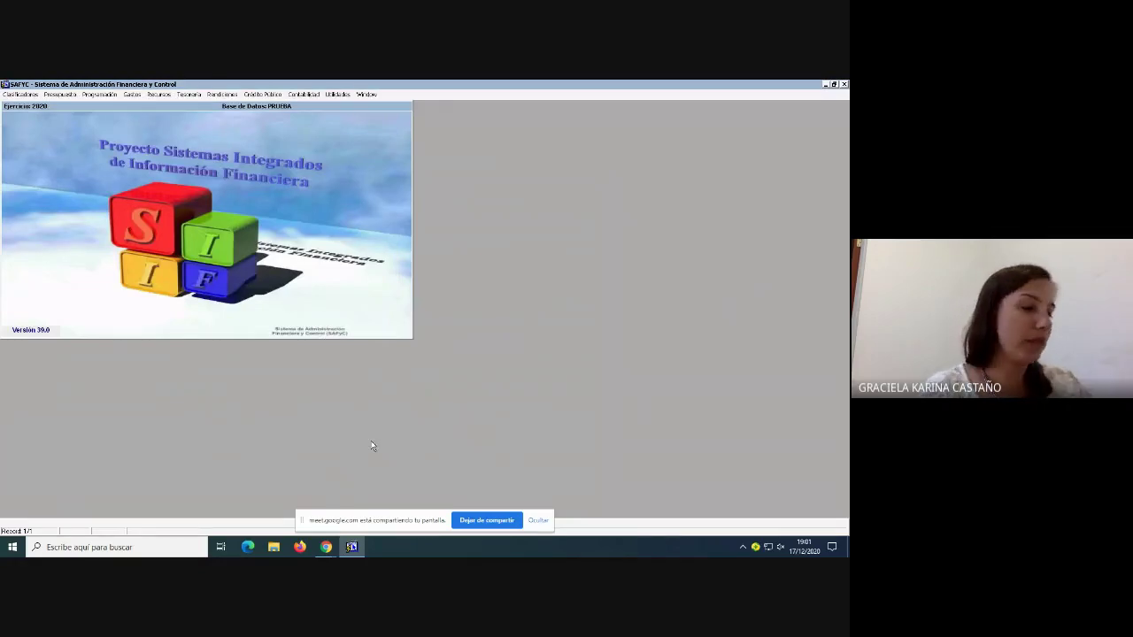
{"action": "left_click", "coordinate": [132, 94]}
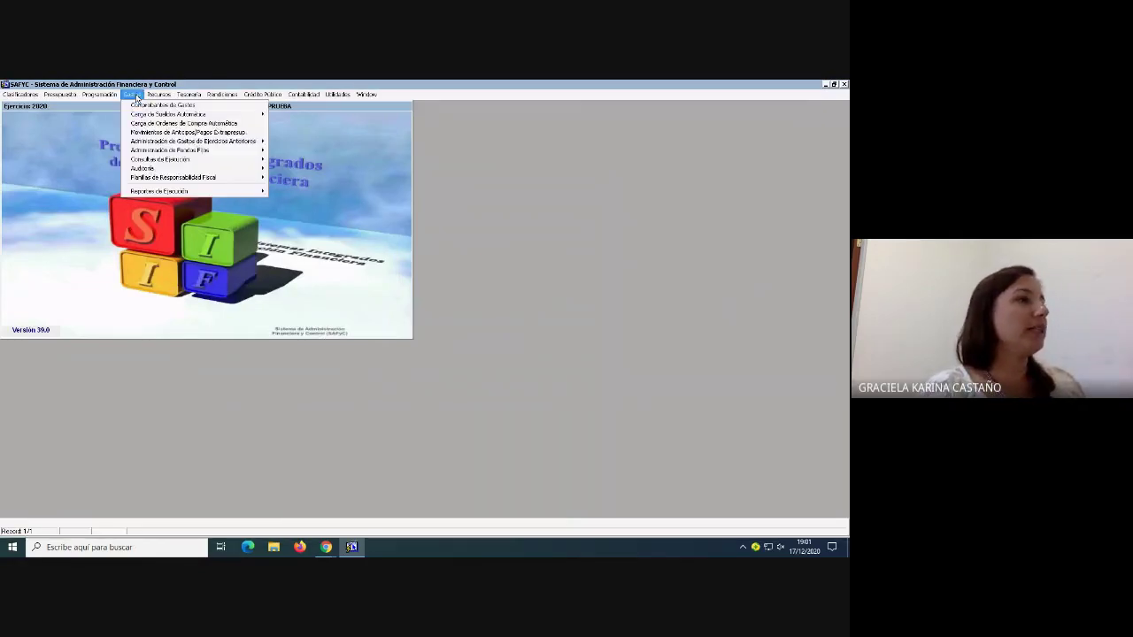
{"action": "mouse_move", "coordinate": [158, 199]}
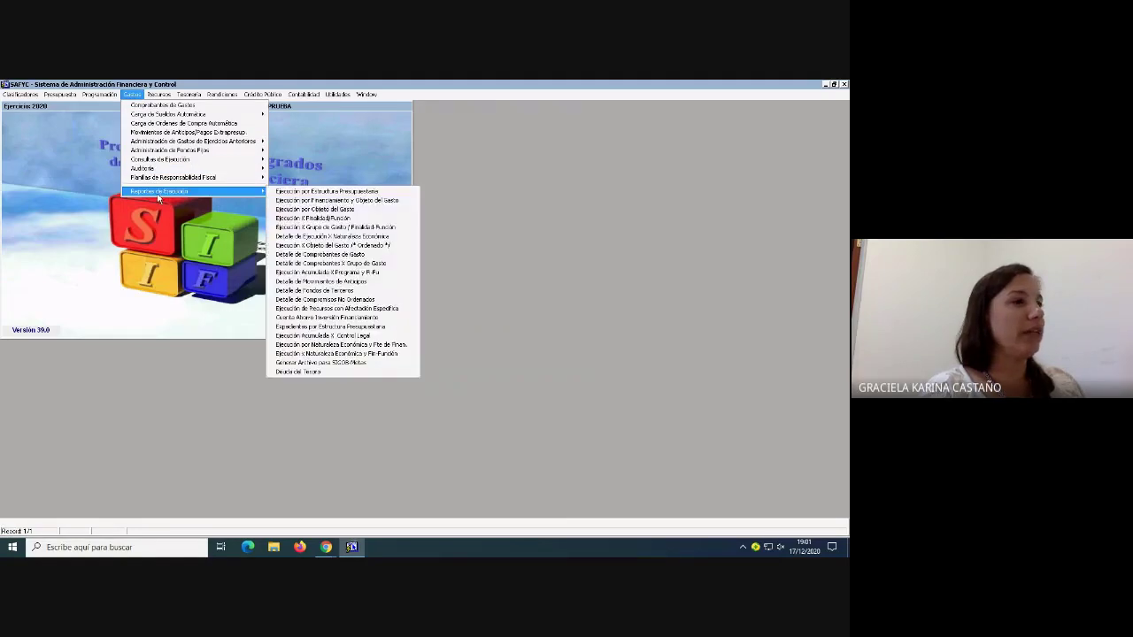
{"action": "left_click", "coordinate": [377, 284]}
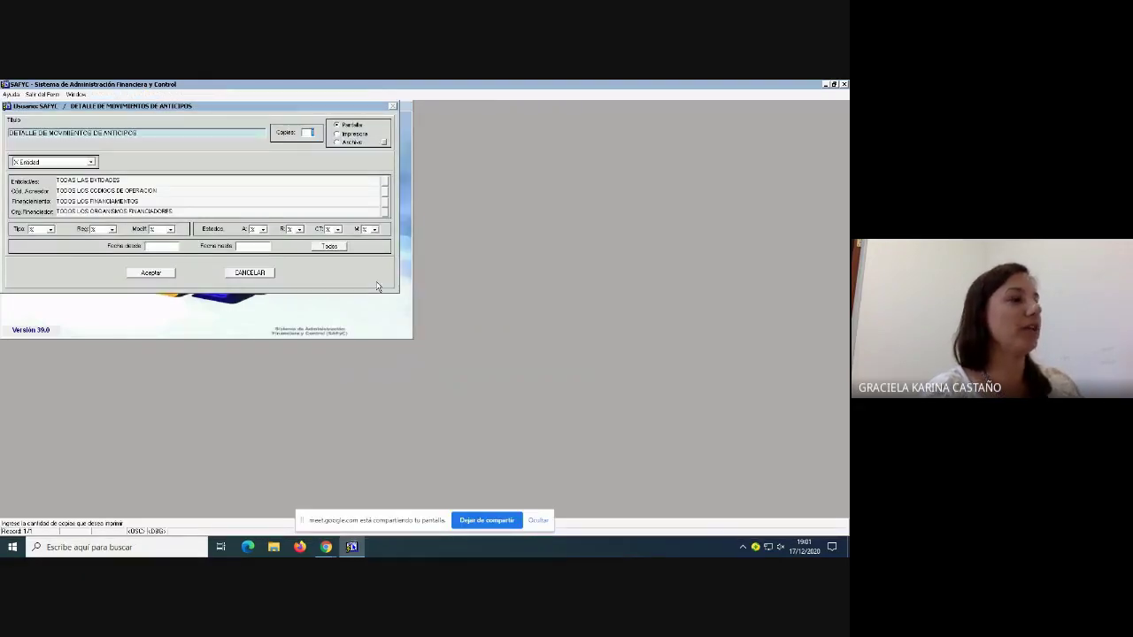
Set the entity to 6 MINISTERIO DE SALUD PUBLICA and the creditor code to 203 ANTICIPO DE VIATICOS.
{"action": "left_click", "coordinate": [385, 181]}
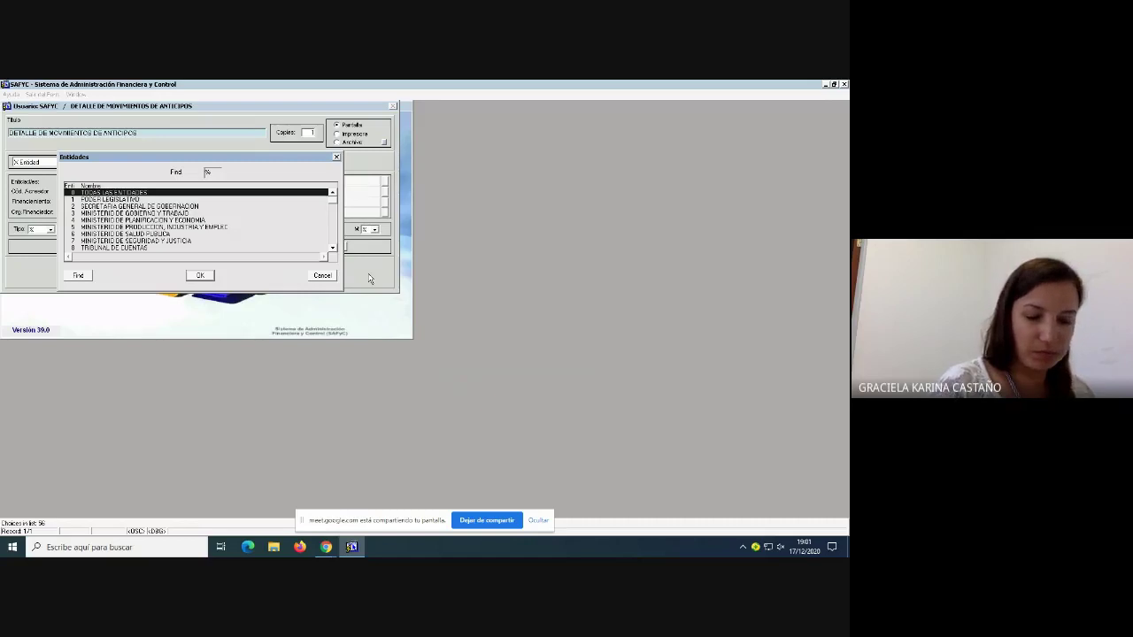
{"action": "type", "text": "6"}
{"action": "key", "text": "Return"}
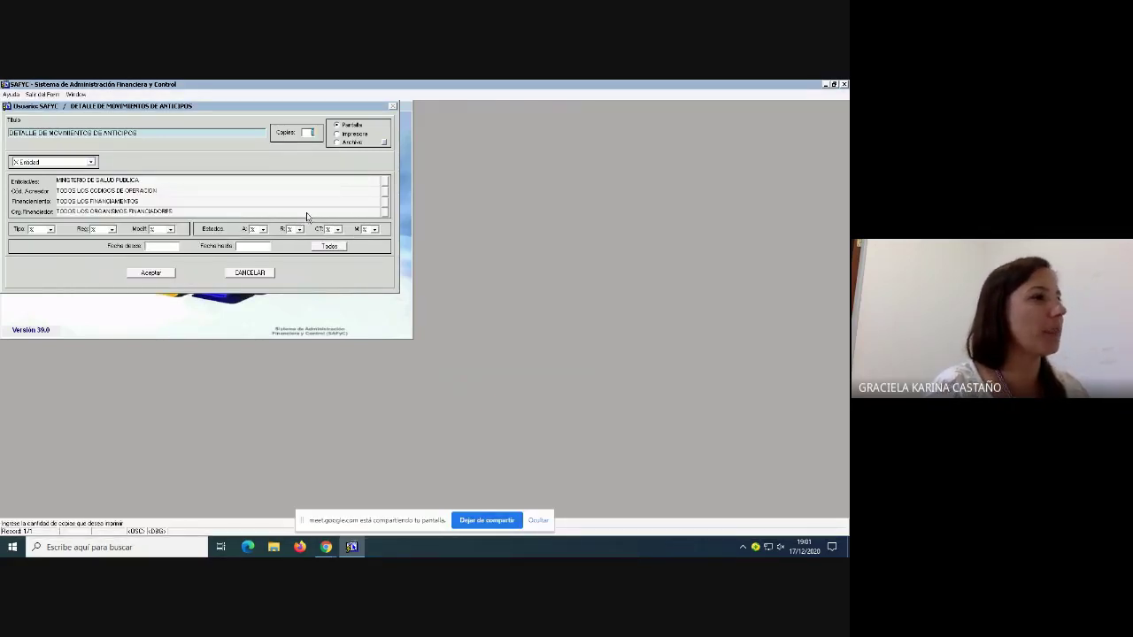
{"action": "left_click", "coordinate": [386, 192]}
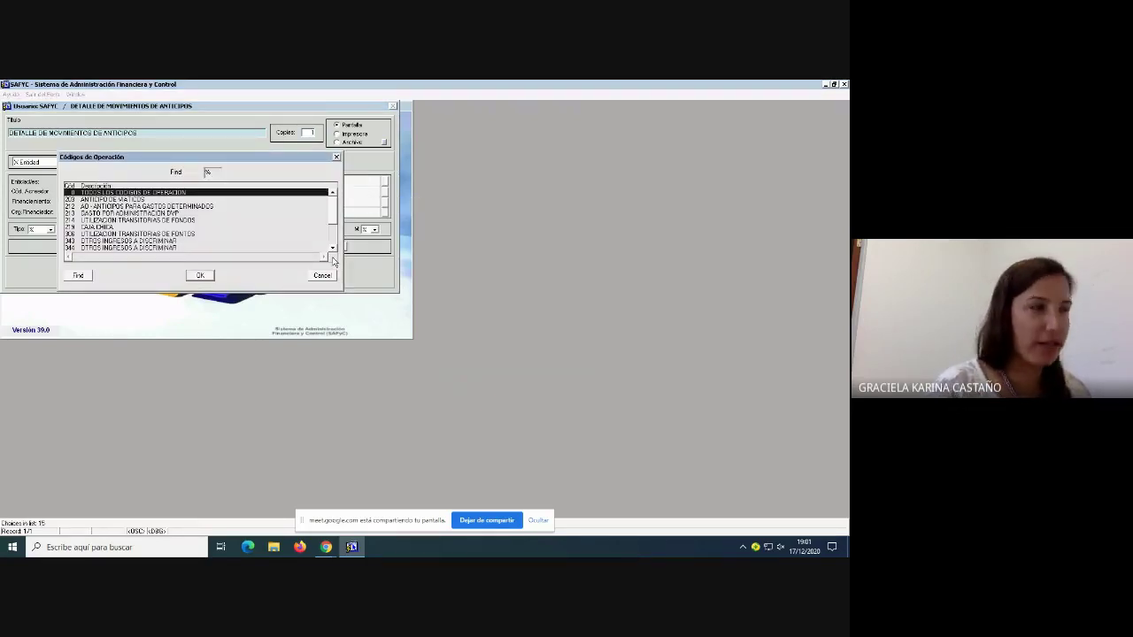
{"action": "key", "text": "Down"}
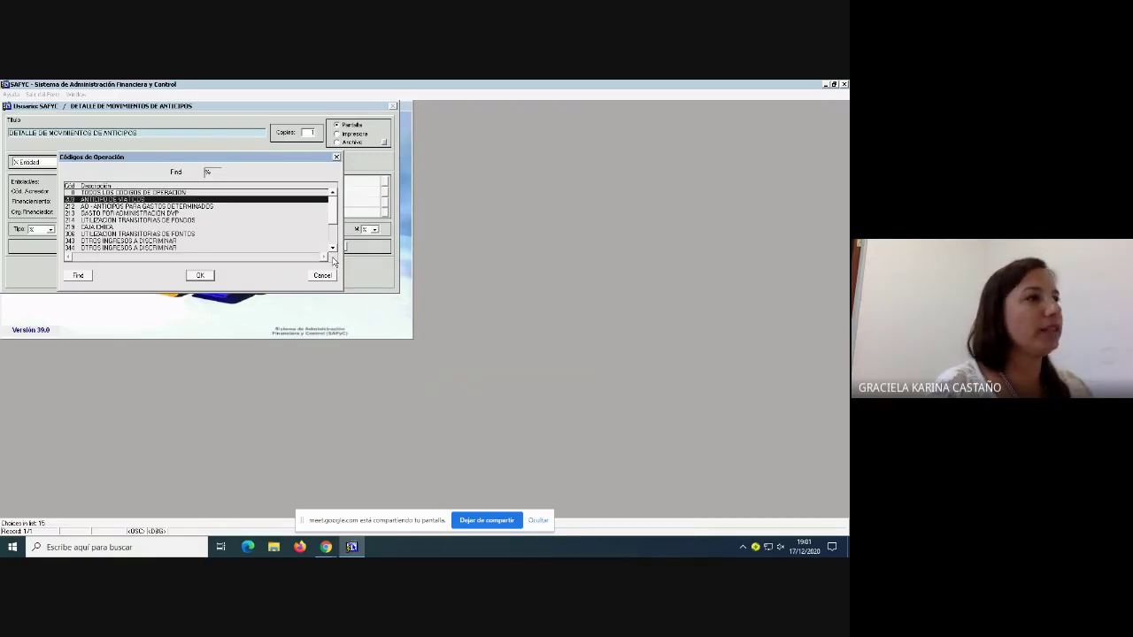
{"action": "key", "text": "Return"}
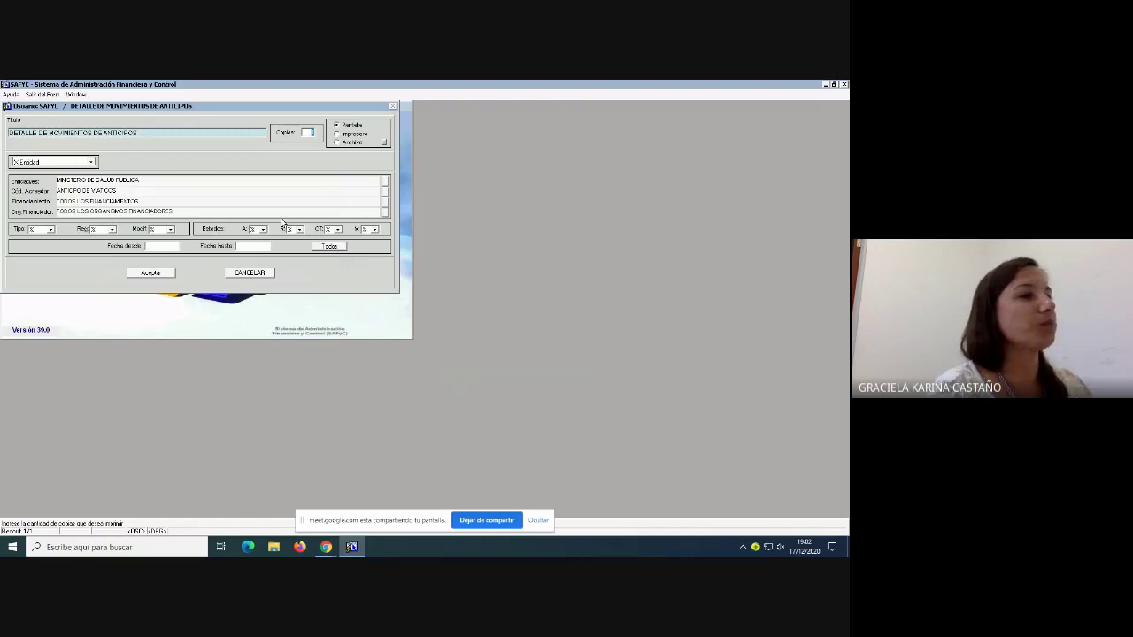
Restrict the report to ANT records with approved S, class NOR and reversed N.
{"action": "left_click", "coordinate": [112, 229]}
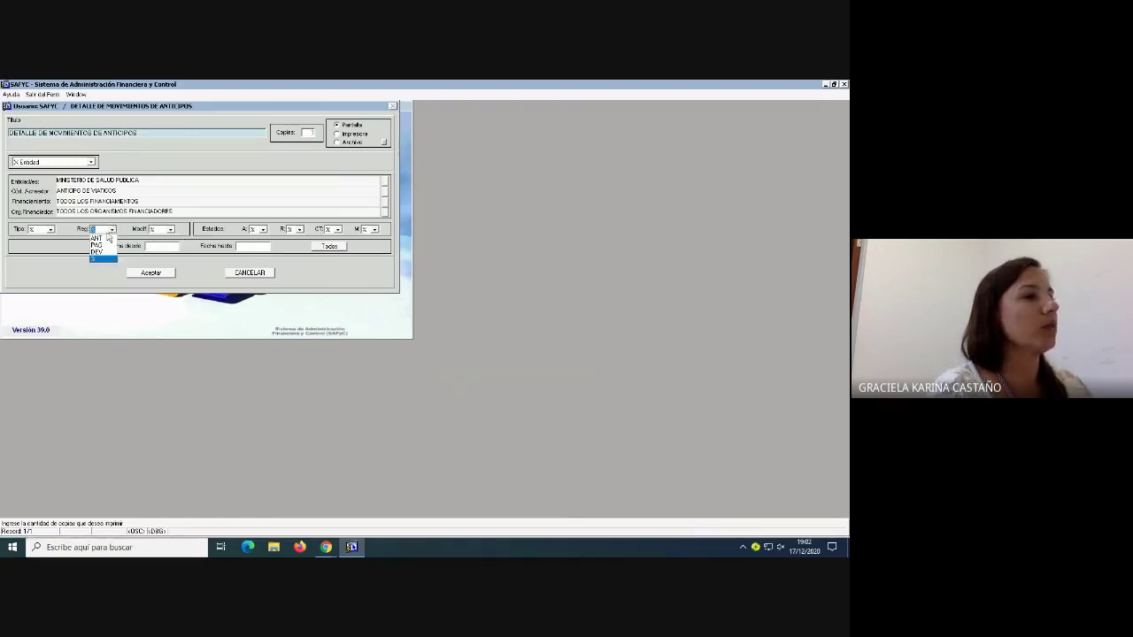
{"action": "left_click", "coordinate": [106, 237]}
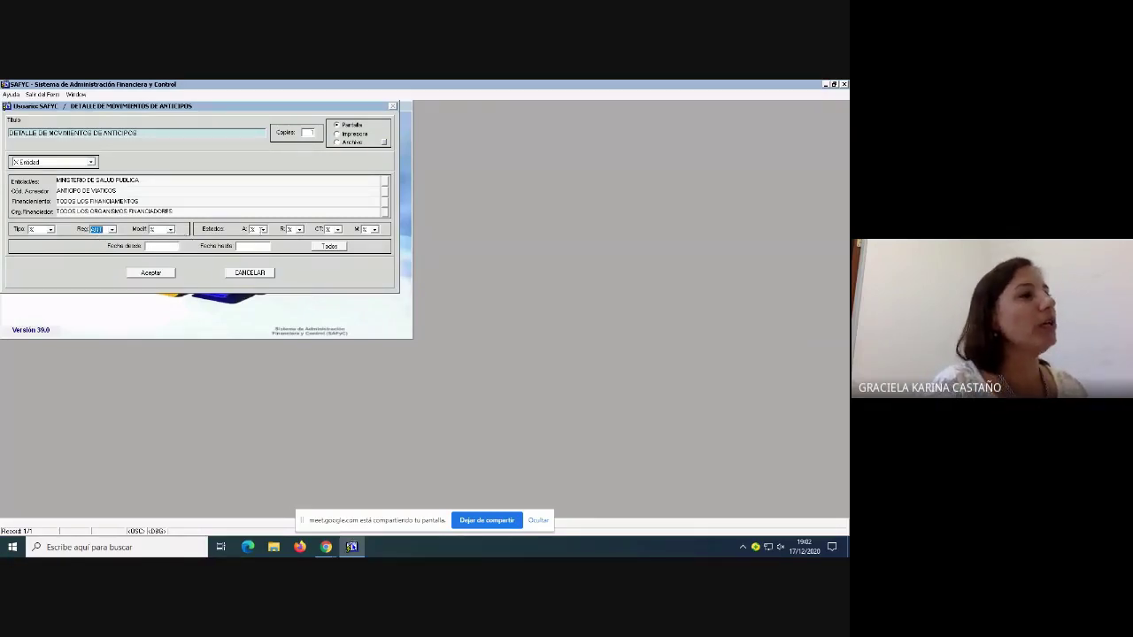
{"action": "left_click", "coordinate": [263, 230]}
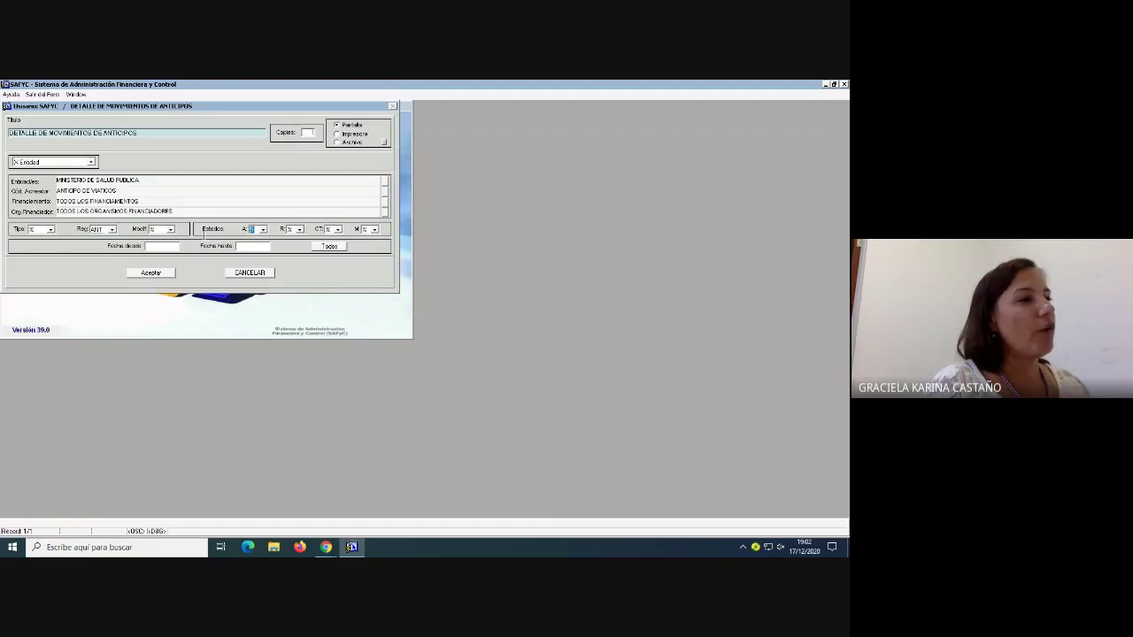
{"action": "left_click", "coordinate": [263, 249]}
{"action": "left_click", "coordinate": [170, 229]}
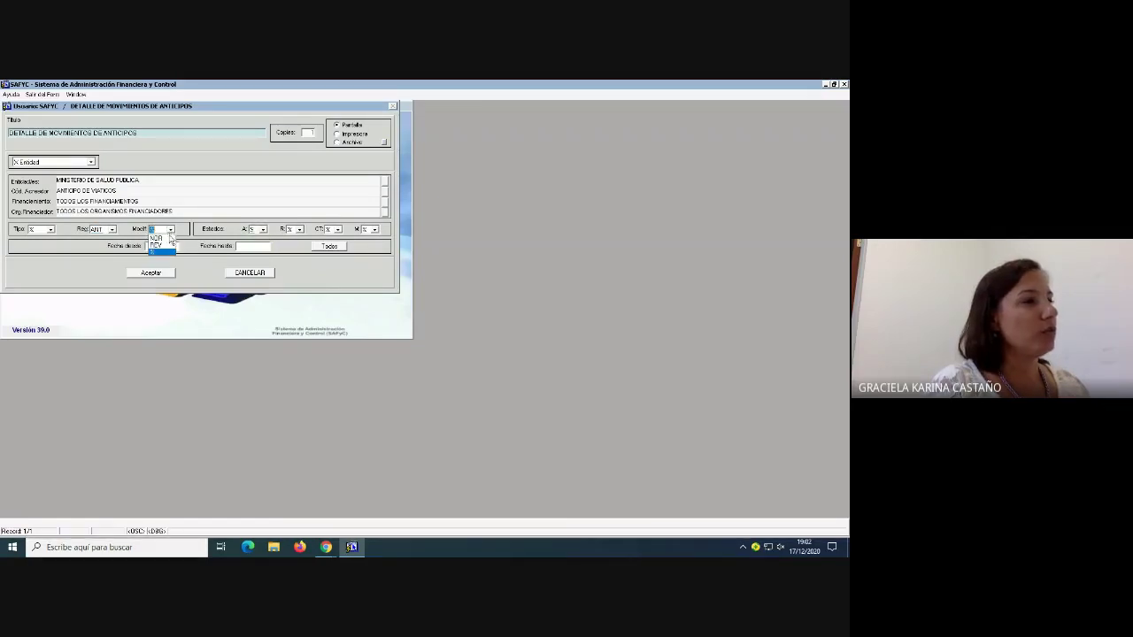
{"action": "left_click", "coordinate": [168, 239]}
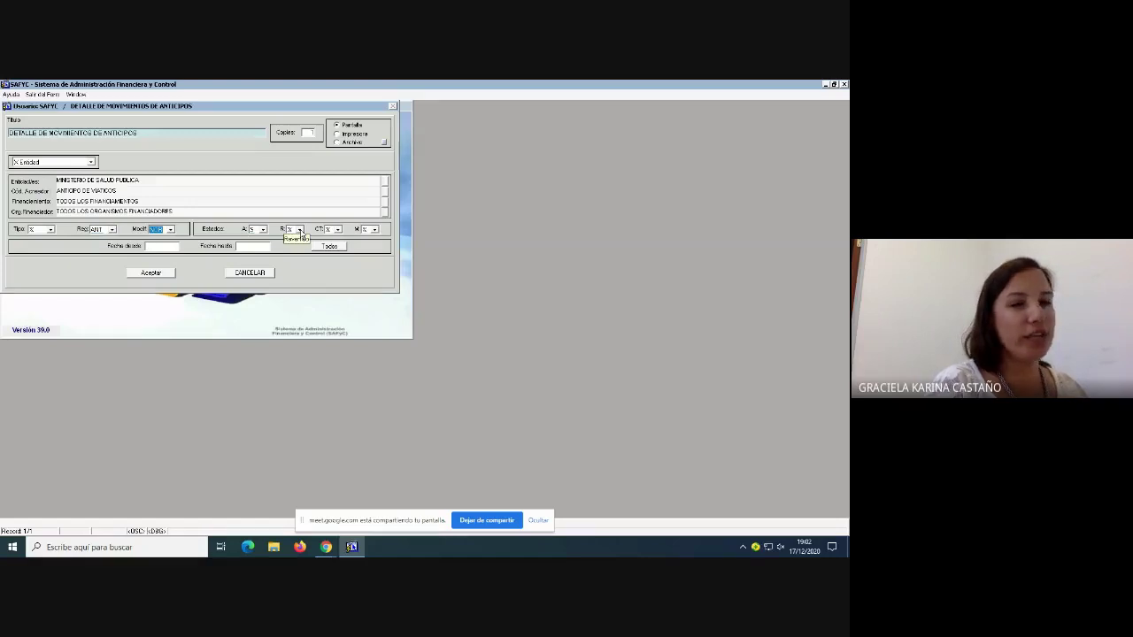
{"action": "left_click", "coordinate": [299, 229]}
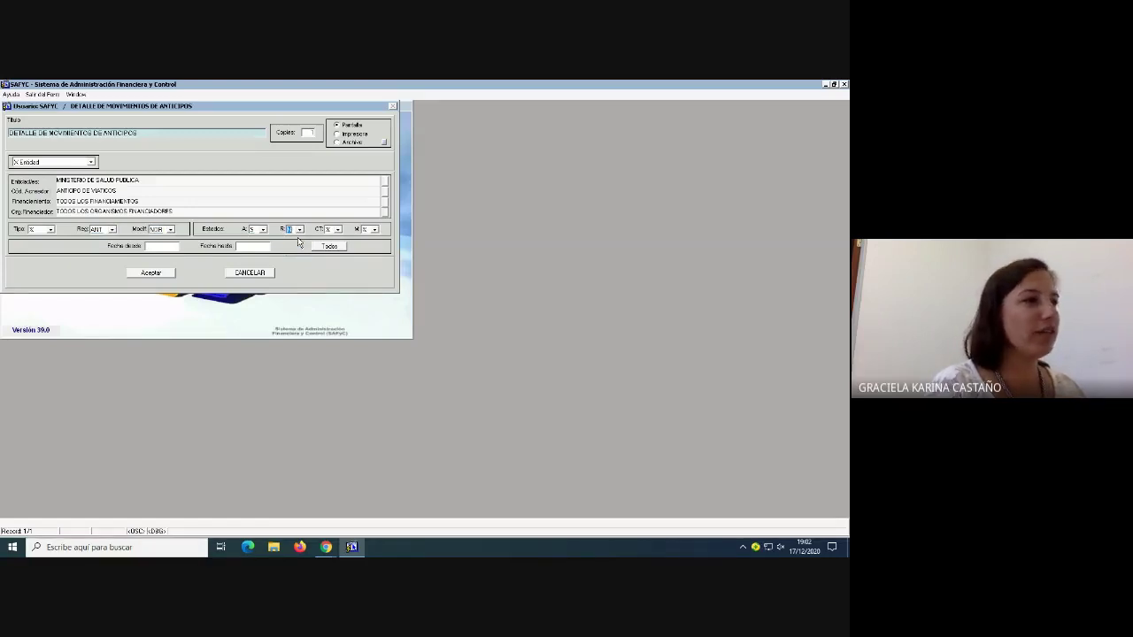
{"action": "left_click", "coordinate": [299, 238]}
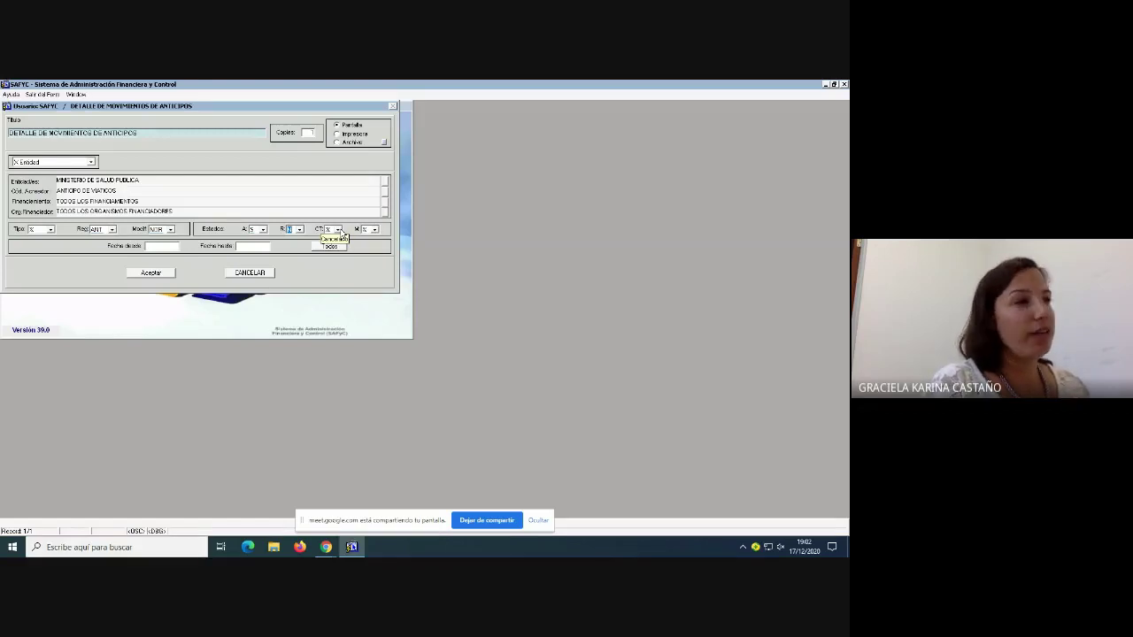
Fill the date range with all of 2020, then start editing the end date's month.
{"action": "left_click", "coordinate": [329, 247]}
{"action": "left_click", "coordinate": [251, 246]}
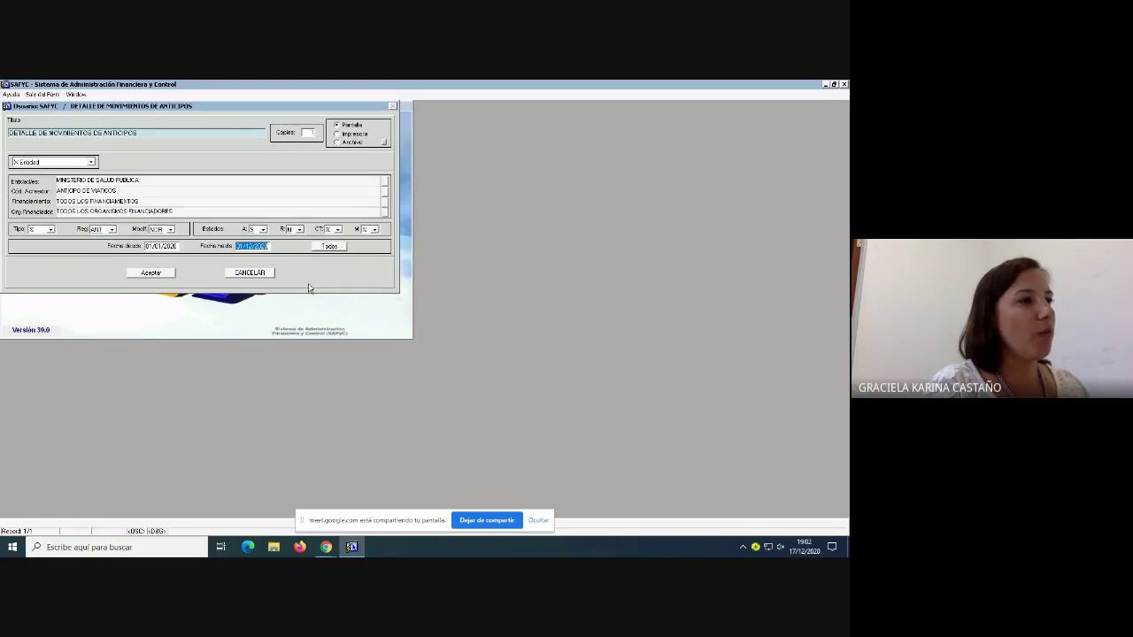
{"action": "left_click", "coordinate": [256, 246]}
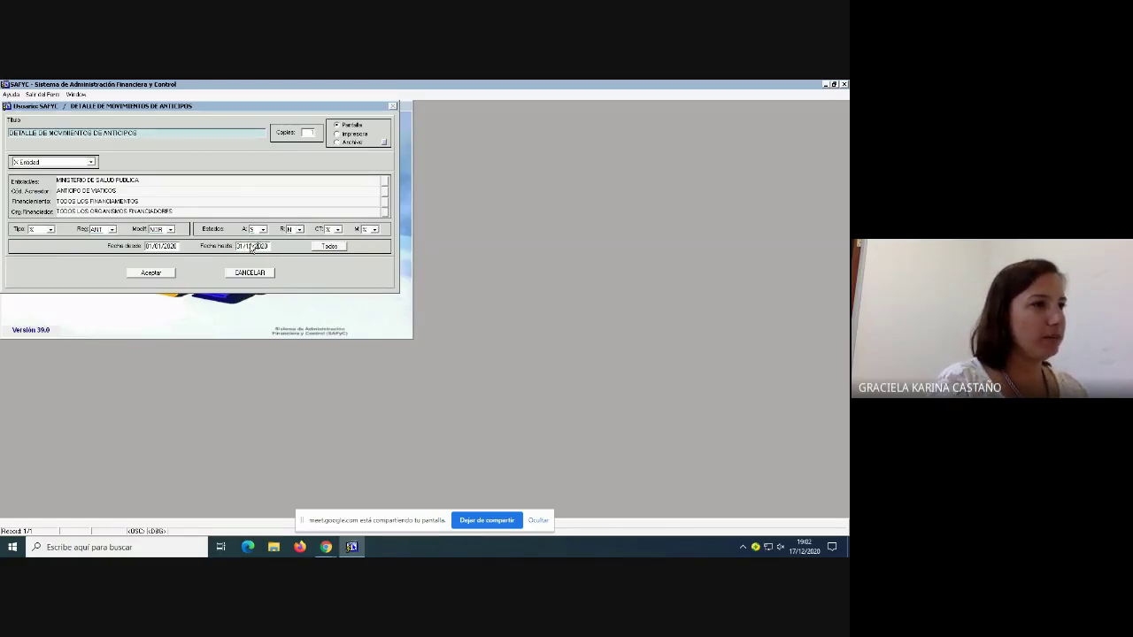
{"action": "key", "text": "BackSpace"}
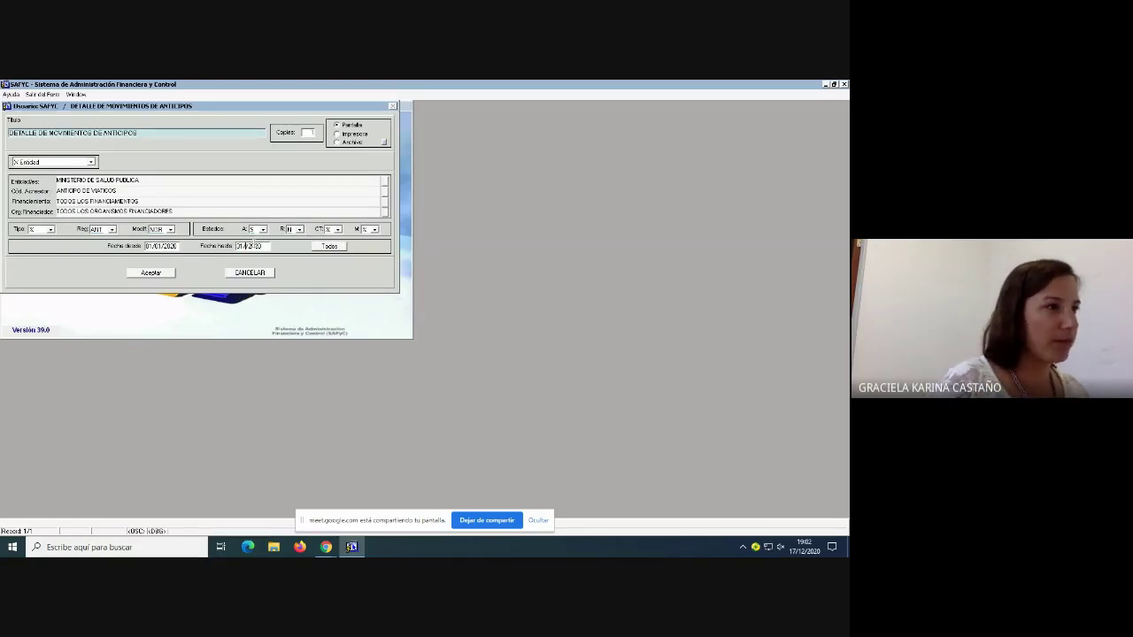
Set the end date to 31/01/2020, run the report and maximize its preview.
{"action": "type", "text": "01"}
{"action": "left_click", "coordinate": [154, 272]}
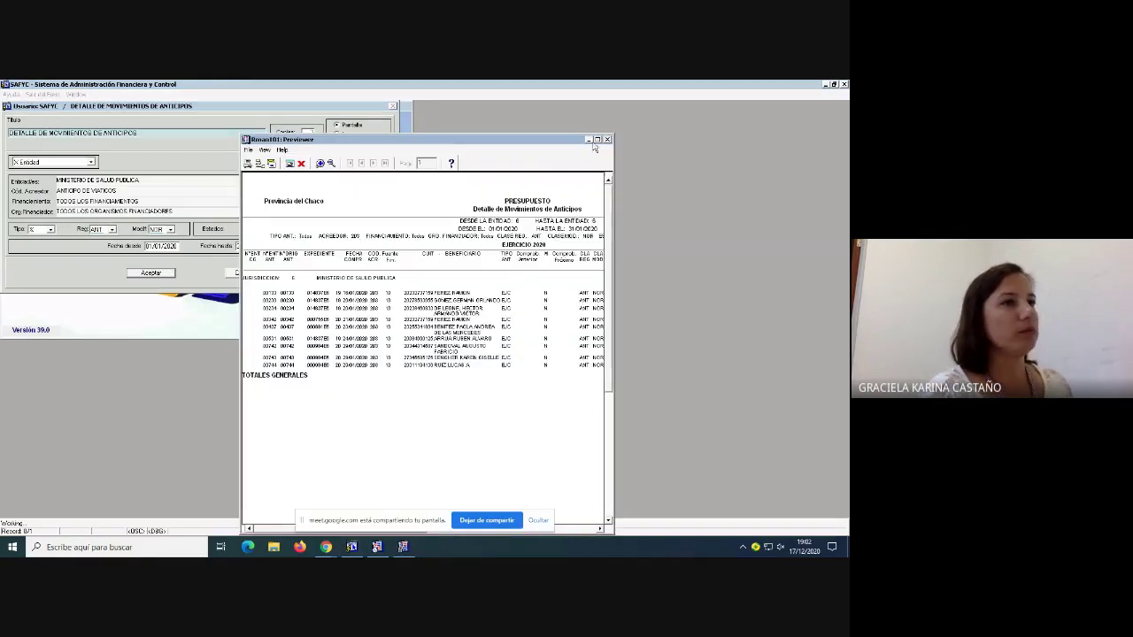
{"action": "left_click", "coordinate": [597, 140]}
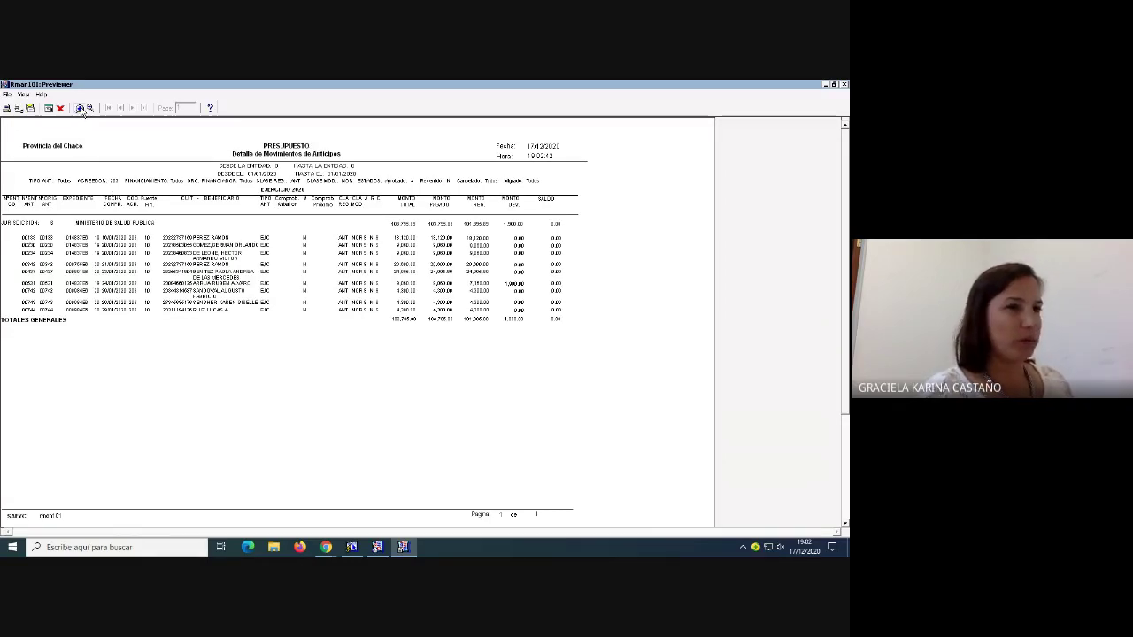
Zoom in and scroll right to read the amounts, totalling 103,795.89.
{"action": "left_click", "coordinate": [79, 108]}
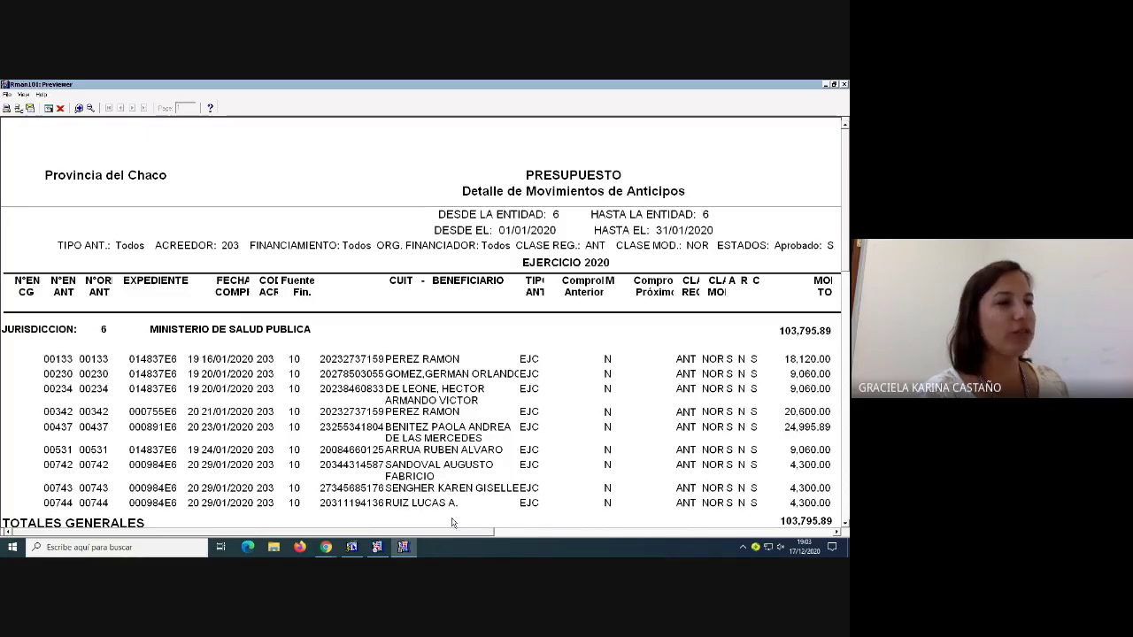
{"action": "left_click_drag", "start_coordinate": [459, 533], "coordinate": [489, 536]}
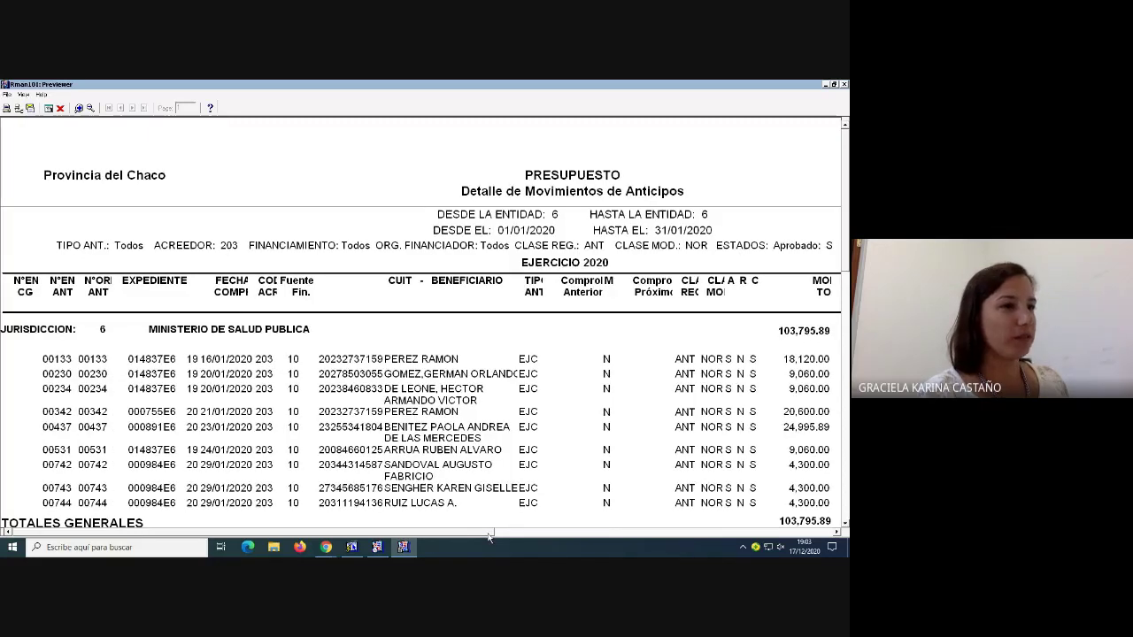
{"action": "left_click_drag", "start_coordinate": [489, 536], "coordinate": [718, 536]}
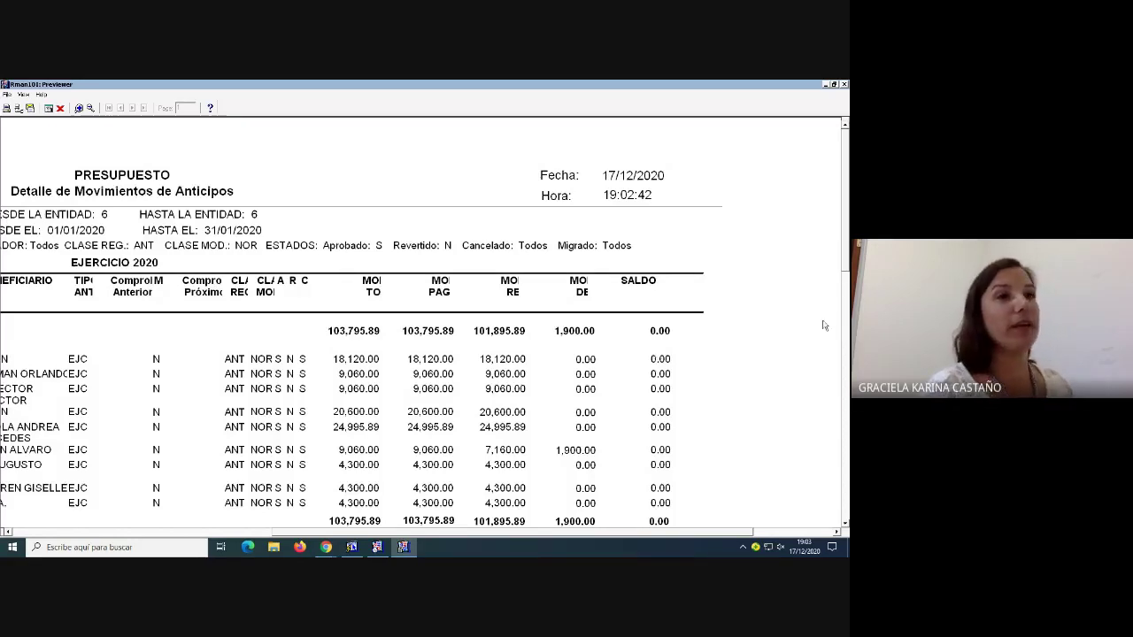
Change the end date to 31/03/2020, fix the rejected date, and rerun the report.
{"action": "left_click", "coordinate": [845, 84]}
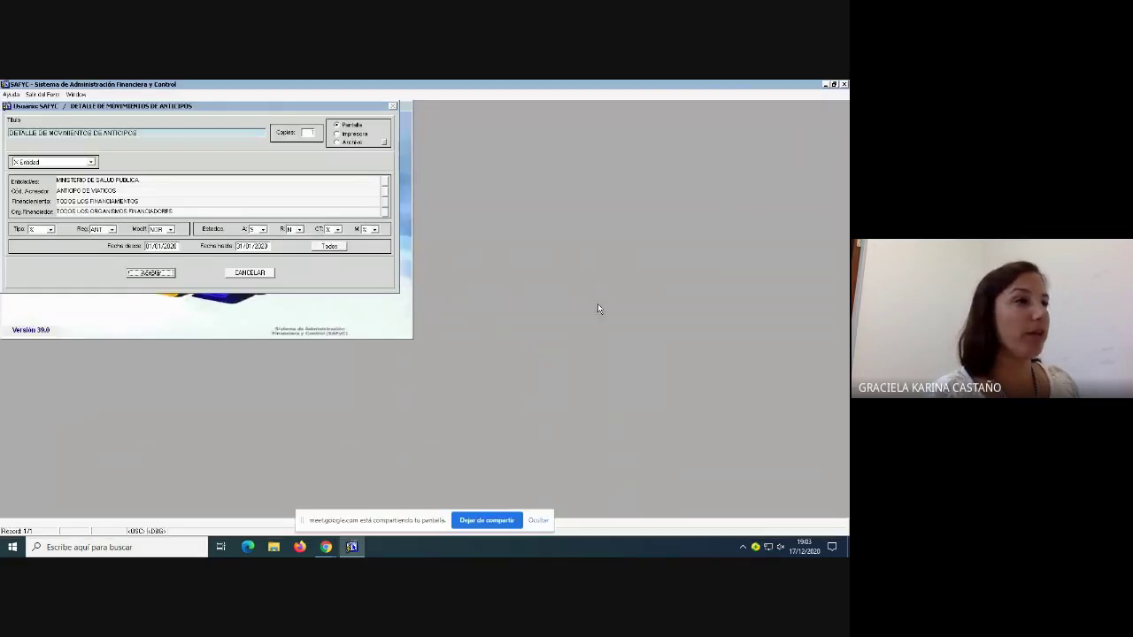
{"action": "left_click", "coordinate": [254, 247]}
{"action": "left_click", "coordinate": [255, 247]}
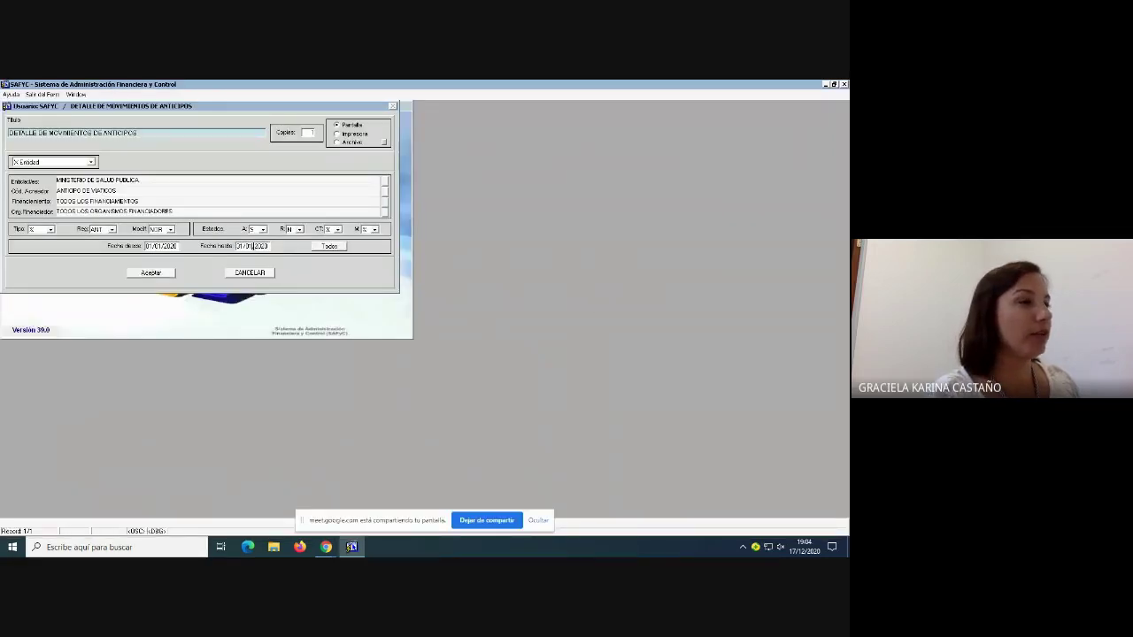
{"action": "key", "text": "BackSpace"}
{"action": "type", "text": "3"}
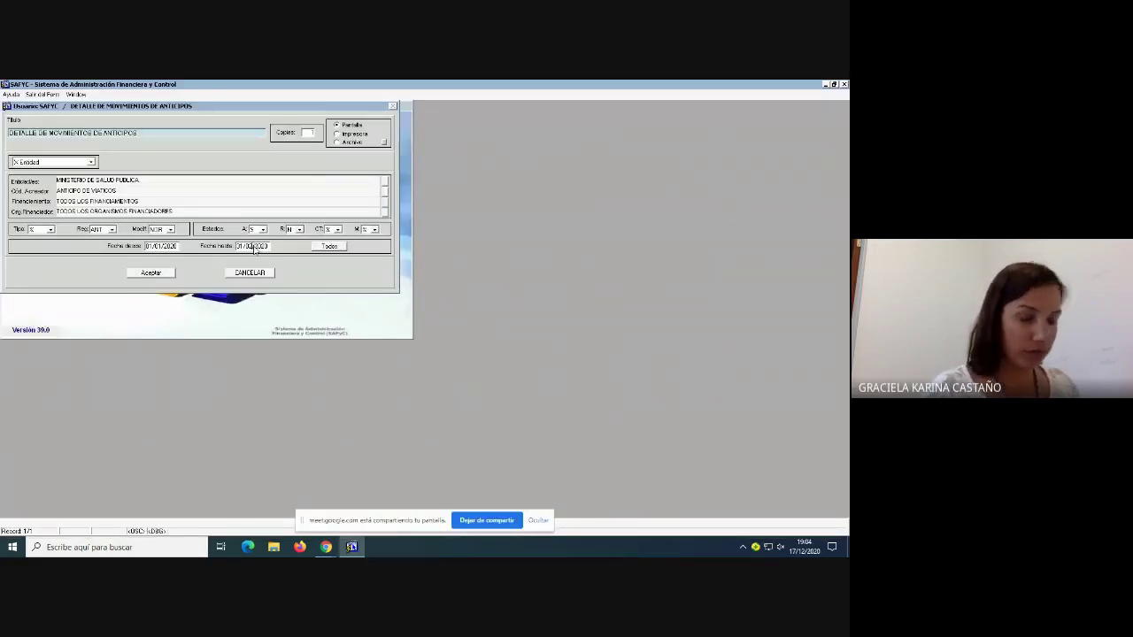
{"action": "left_click", "coordinate": [155, 274]}
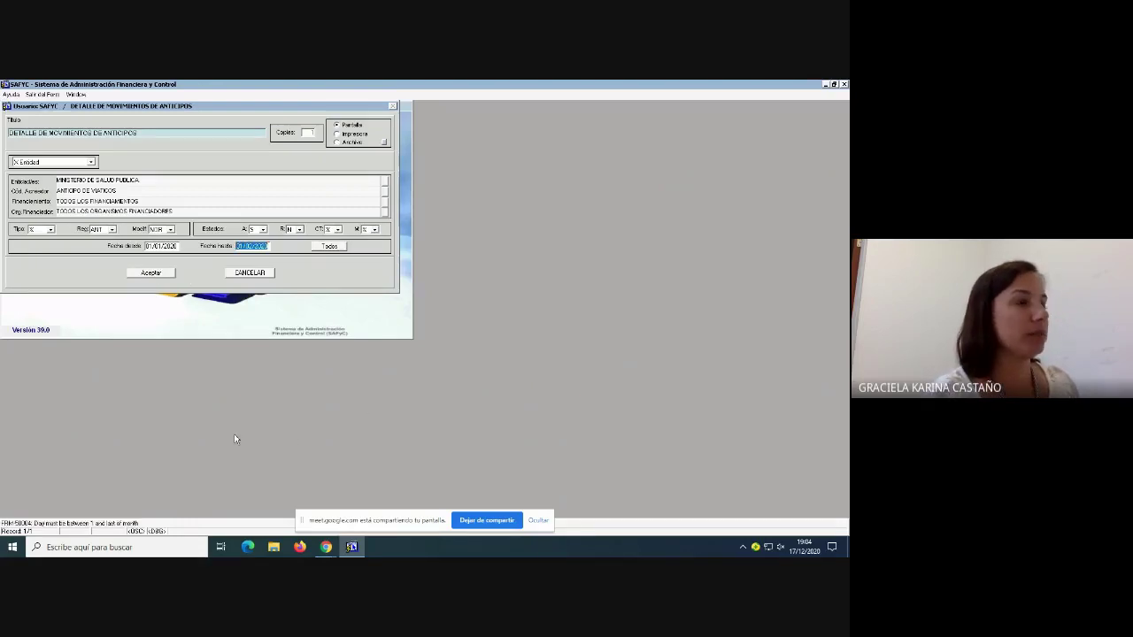
{"action": "left_click", "coordinate": [252, 246]}
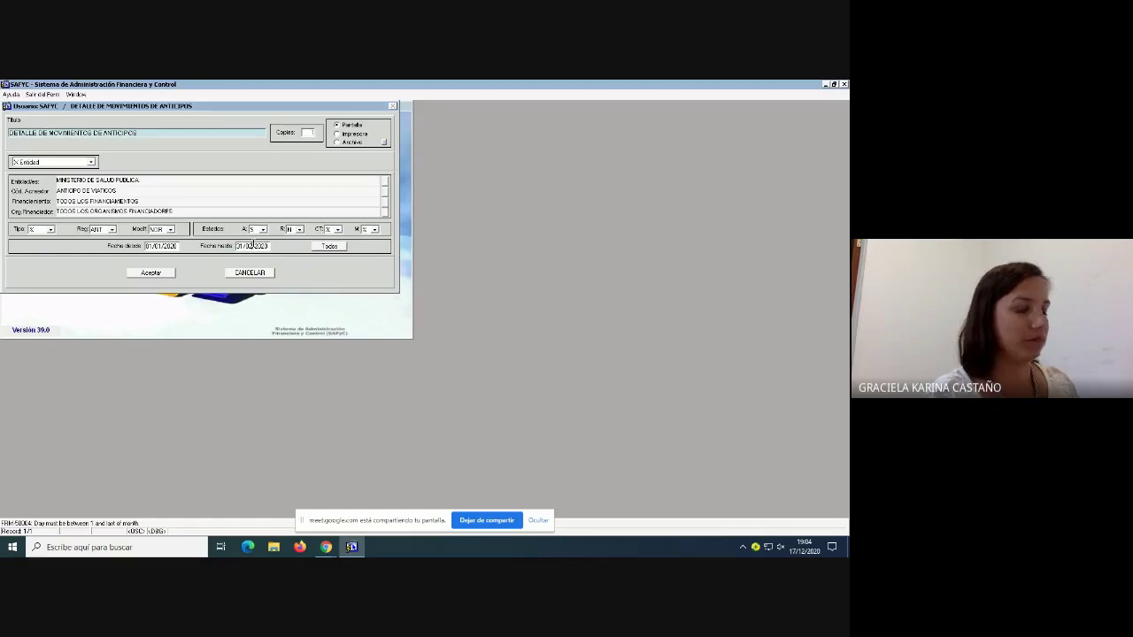
{"action": "left_click", "coordinate": [162, 277]}
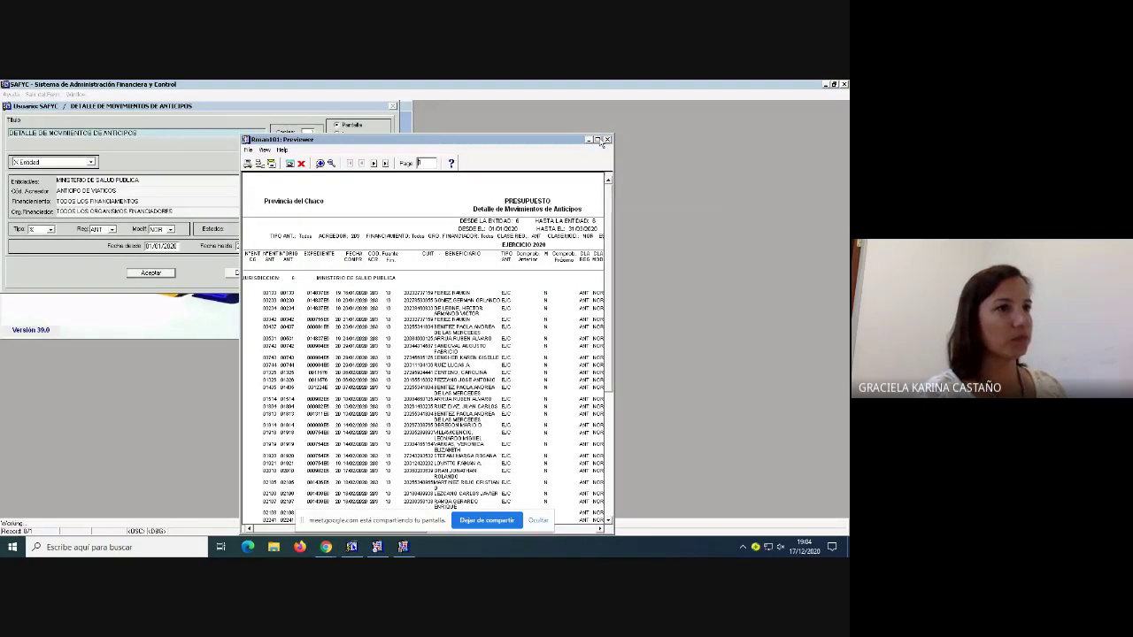
Enlarge the January–March preview, scroll to the MONTO–SALDO columns (571,358.61 total, 40,099.99 saldo), and close it.
{"action": "left_click", "coordinate": [598, 140]}
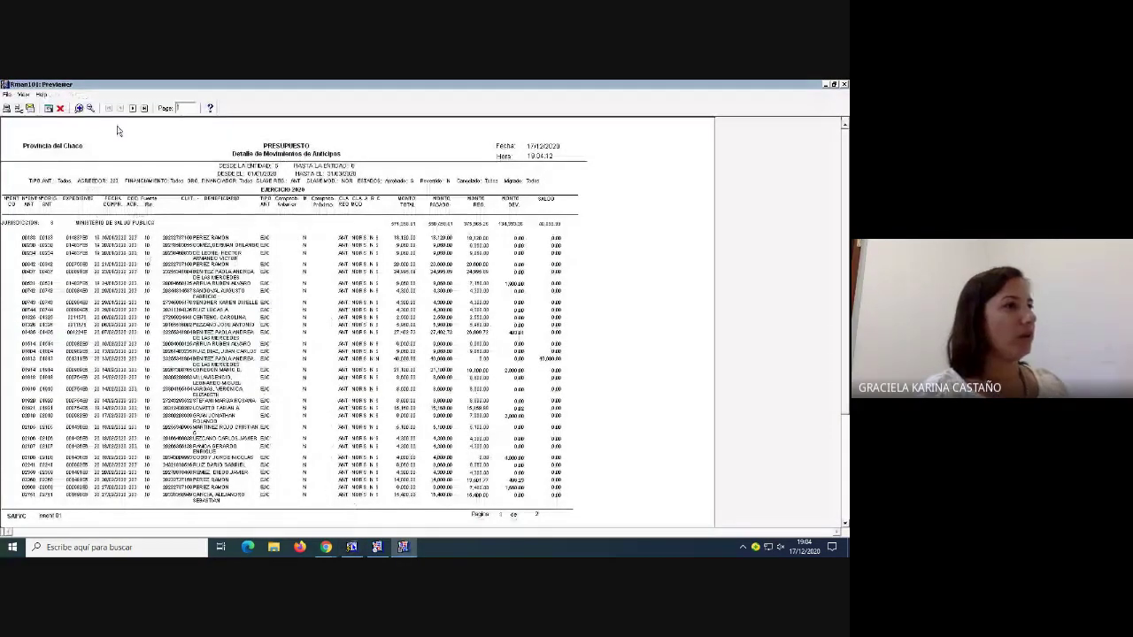
{"action": "left_click", "coordinate": [89, 107]}
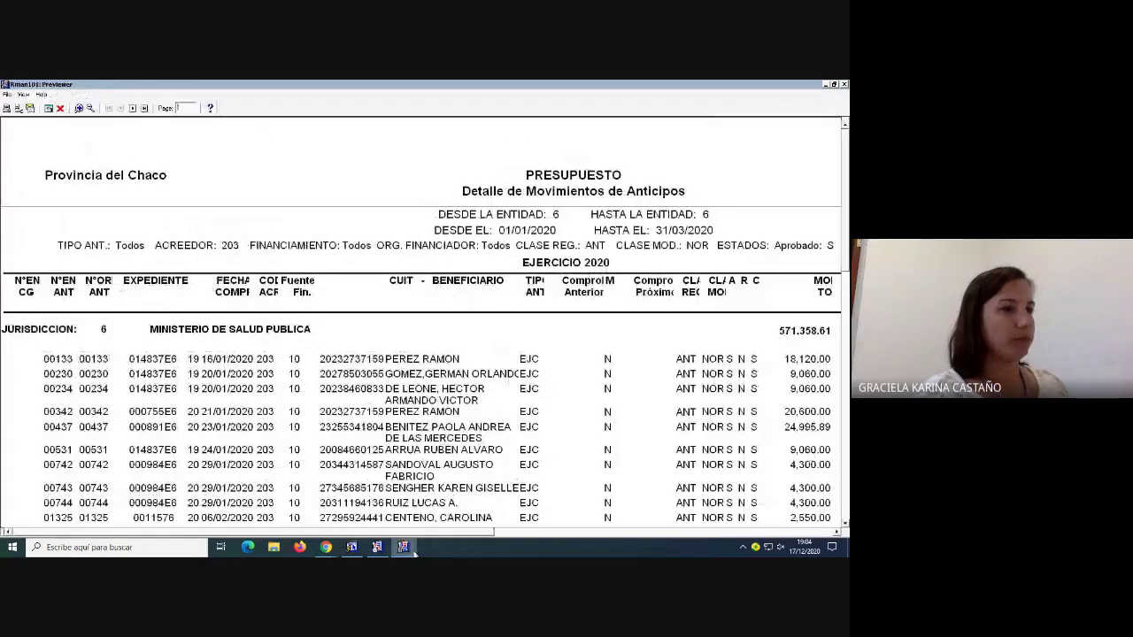
{"action": "left_click", "coordinate": [846, 525]}
{"action": "left_click", "coordinate": [845, 525]}
{"action": "left_click", "coordinate": [846, 525]}
{"action": "left_click", "coordinate": [845, 525]}
{"action": "left_click", "coordinate": [845, 525]}
{"action": "left_click", "coordinate": [846, 525]}
{"action": "left_click", "coordinate": [845, 525]}
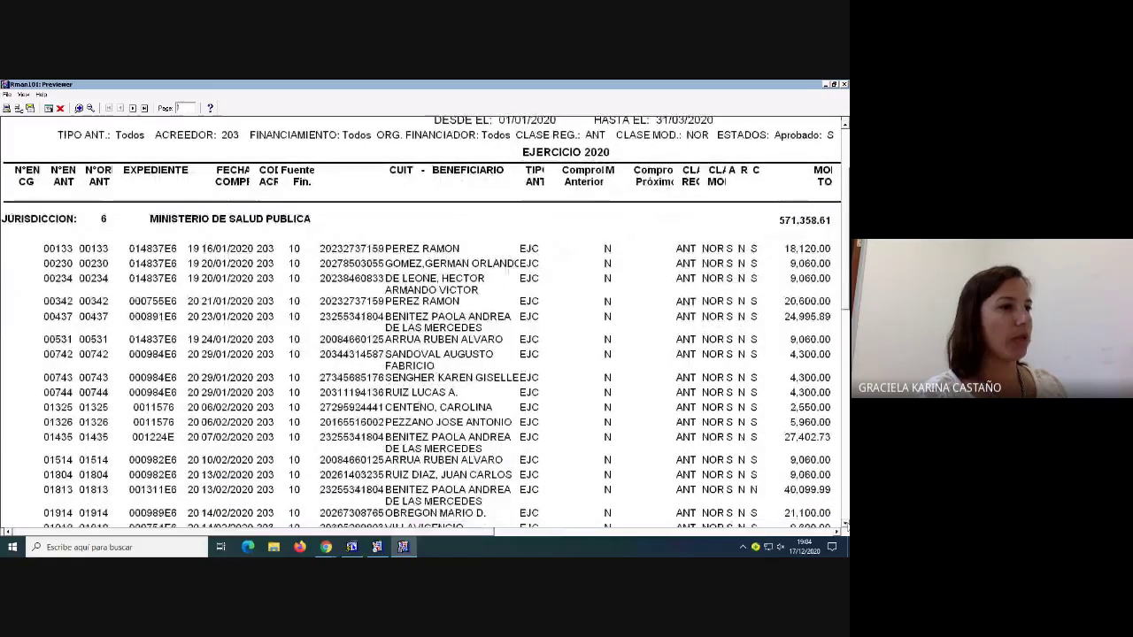
{"action": "left_click", "coordinate": [845, 525]}
{"action": "scroll", "coordinate": [629, 228], "scroll_direction": "down", "scroll_amount": 1}
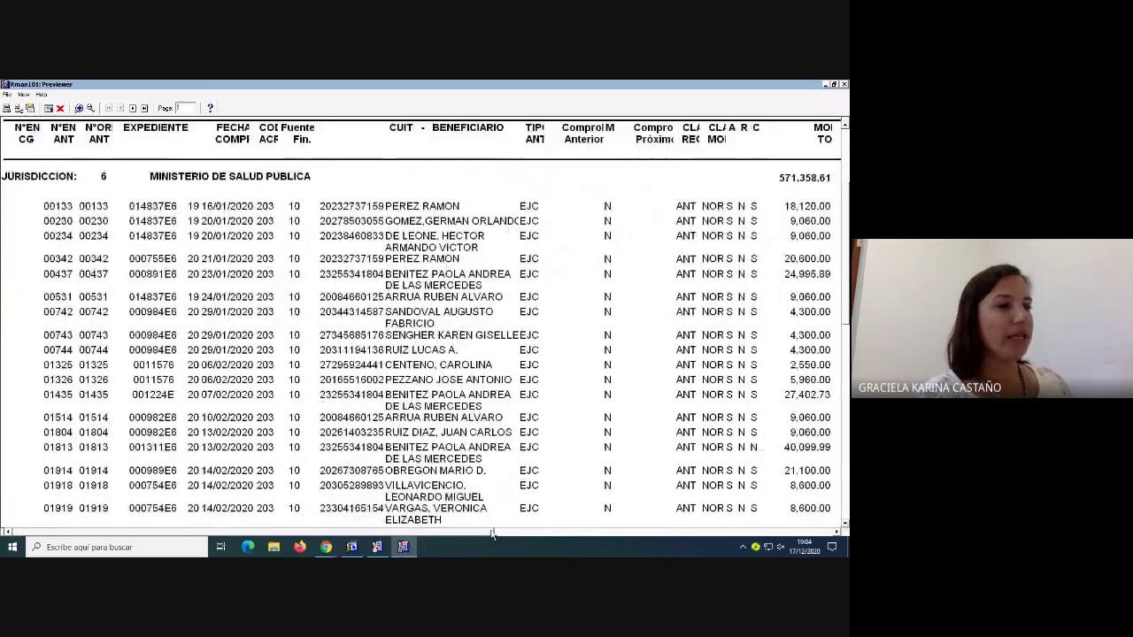
{"action": "left_click_drag", "start_coordinate": [499, 532], "coordinate": [674, 529]}
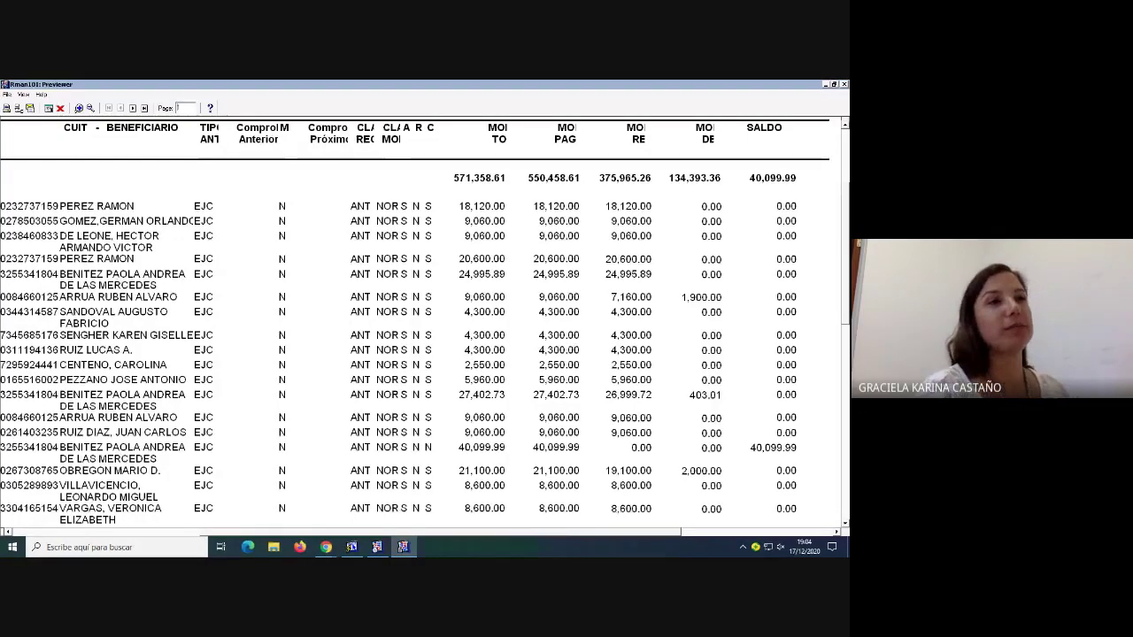
{"action": "key", "text": "Escape"}
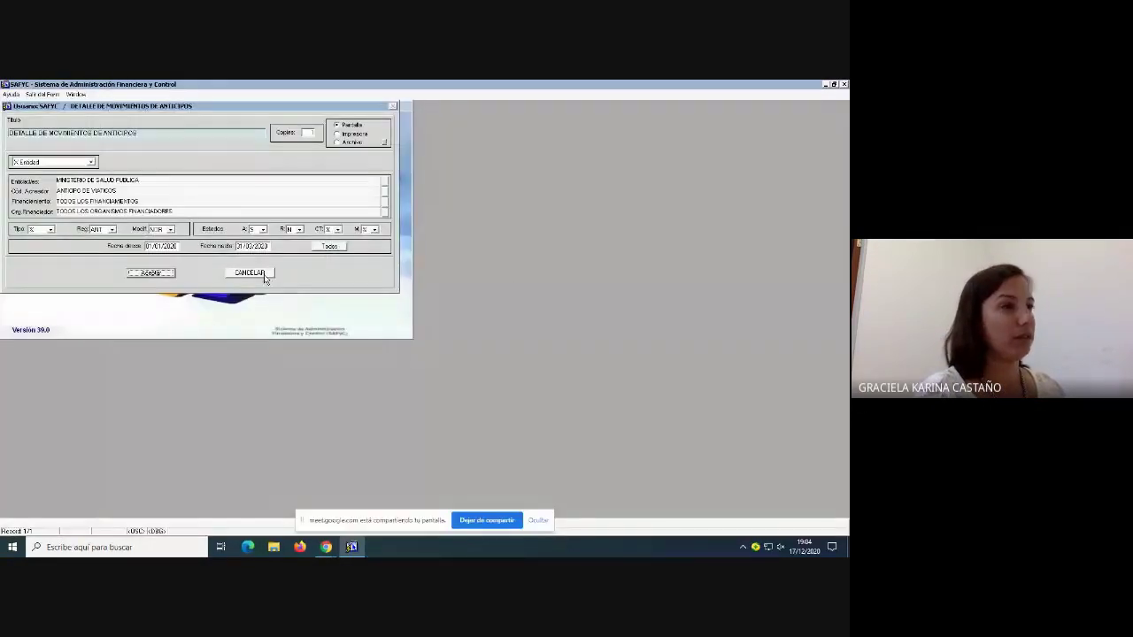
Cancel the Detalle de Movimientos de Anticipos form and confirm exiting with Sí.
{"action": "left_click", "coordinate": [252, 274]}
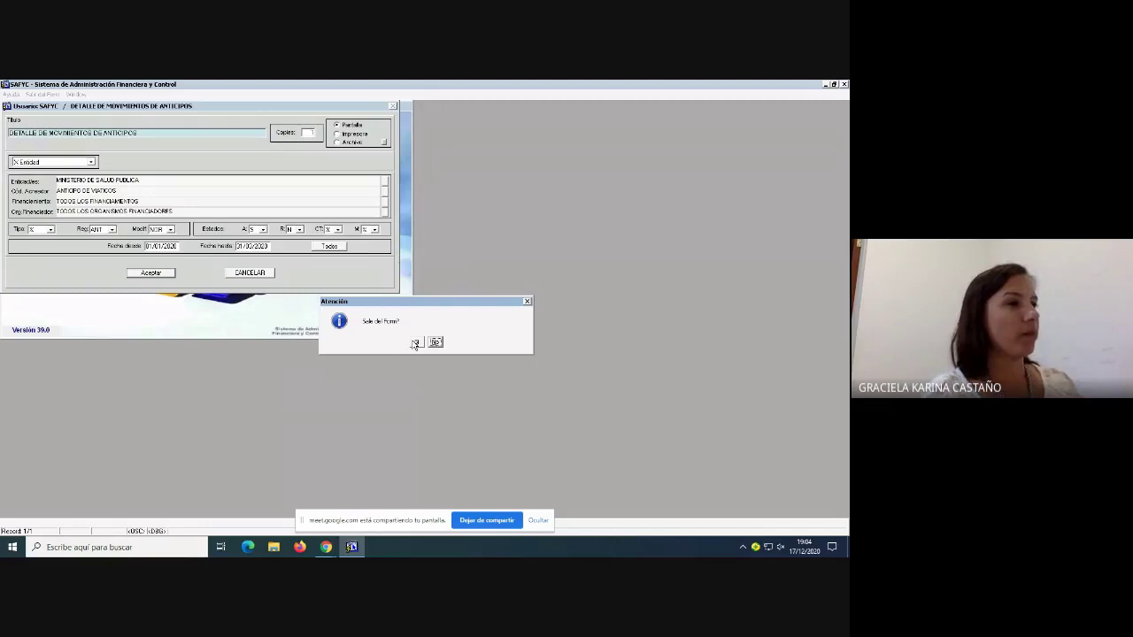
{"action": "left_click", "coordinate": [433, 342]}
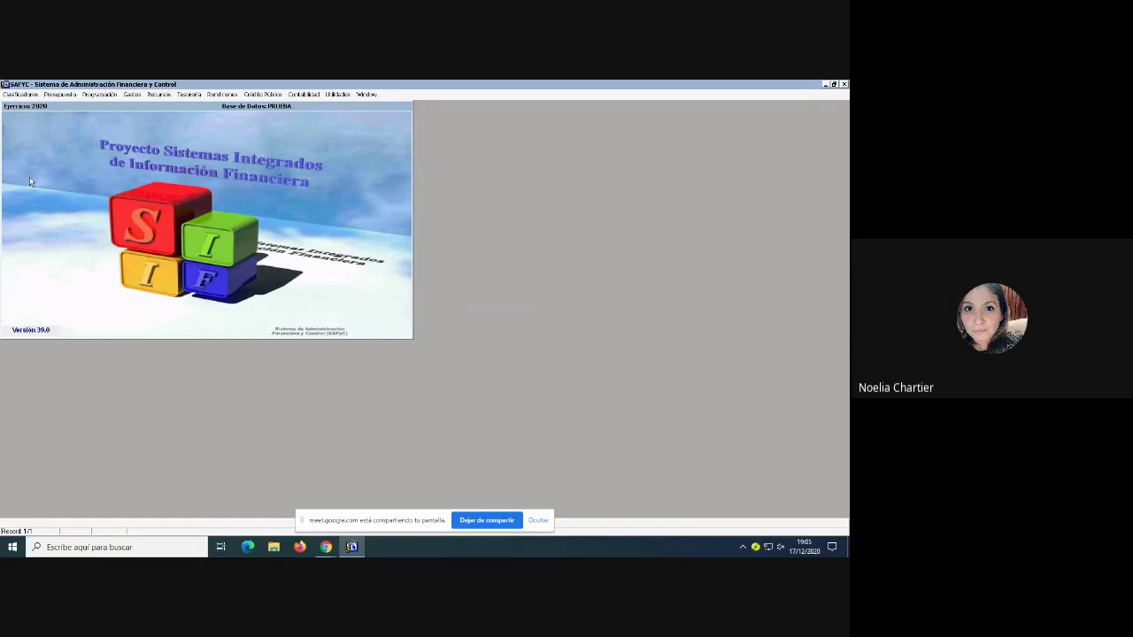
Show the Clasificadores > Reportes de Clasificadores list (Matriz de Gastos, Beneficiarios, Bancos), then dismiss the menus.
{"action": "left_click", "coordinate": [19, 94]}
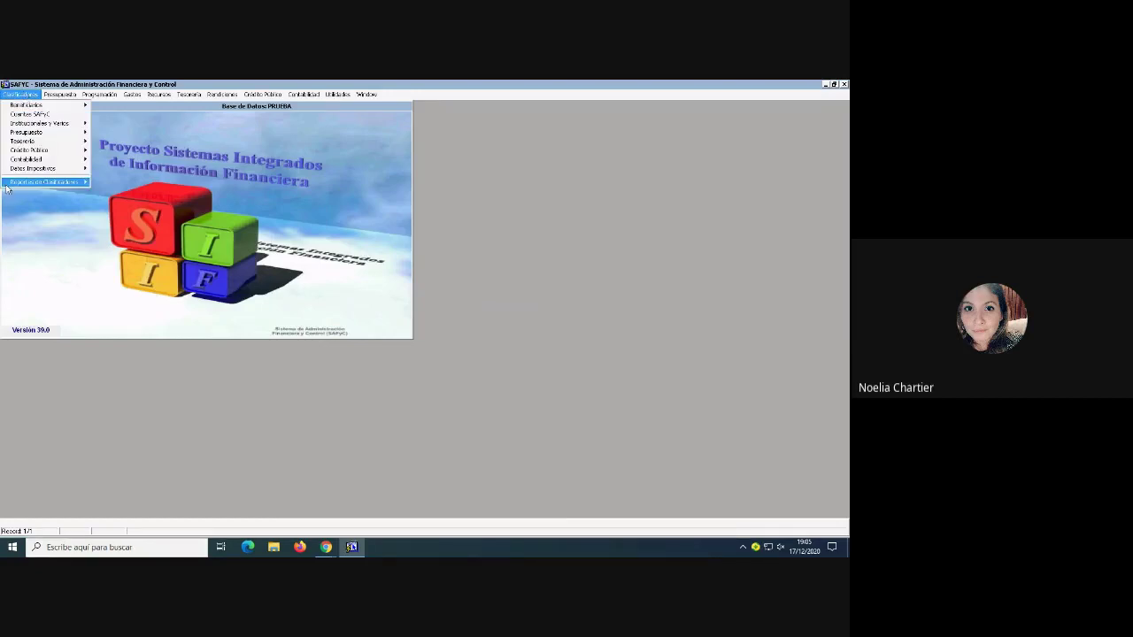
{"action": "mouse_move", "coordinate": [7, 187]}
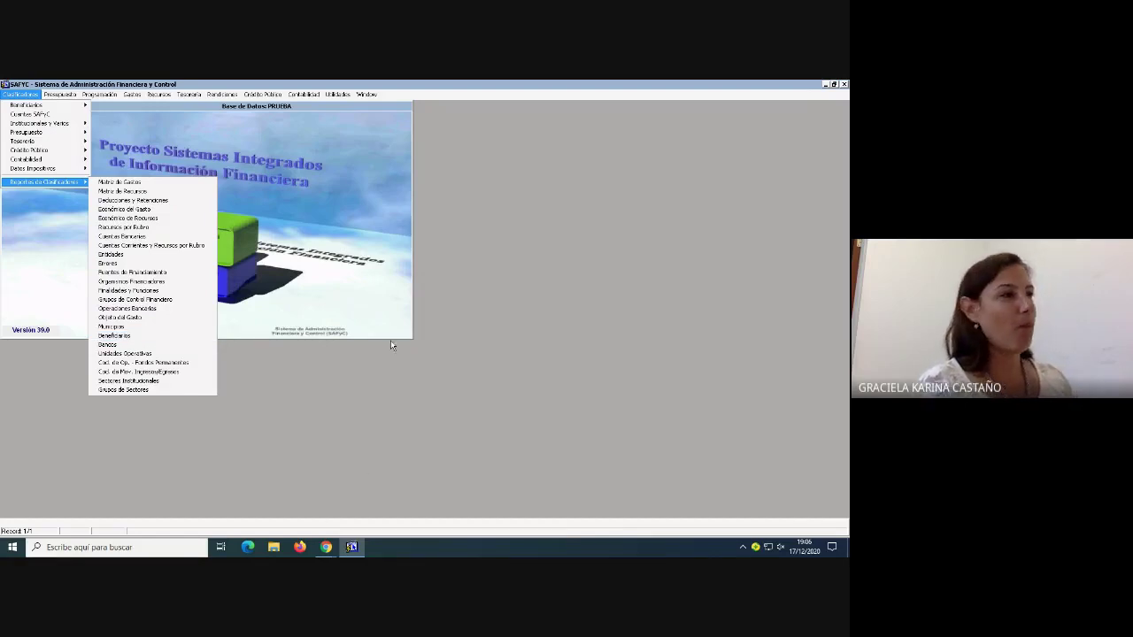
{"action": "left_click", "coordinate": [328, 363]}
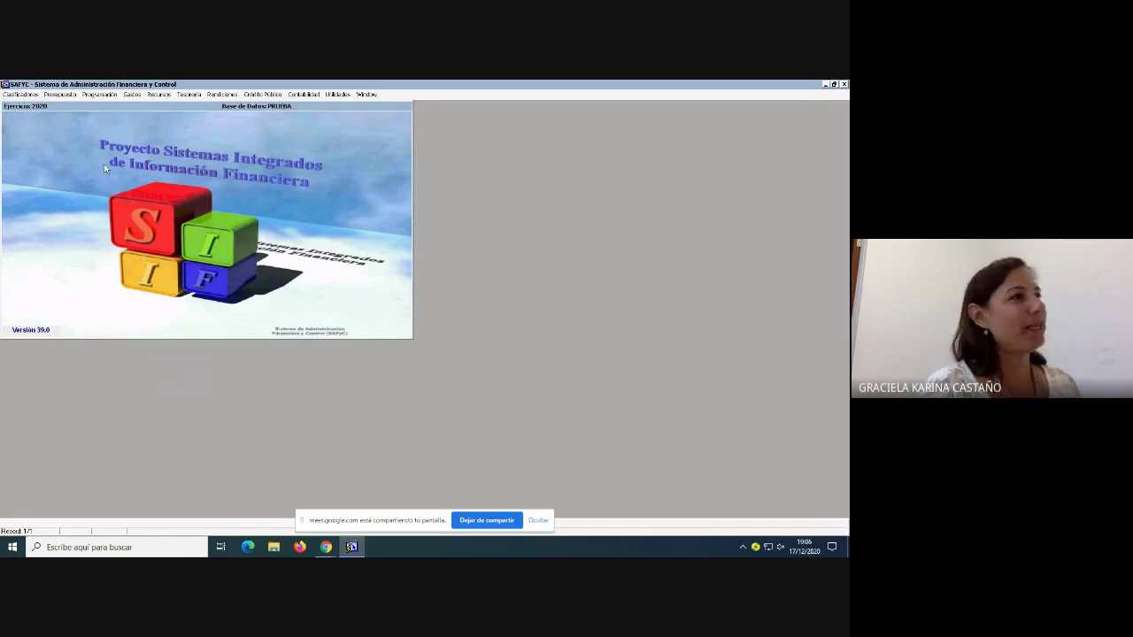
Open Tesorería > Reportes > Detalle de Pagos.
{"action": "left_click", "coordinate": [191, 95]}
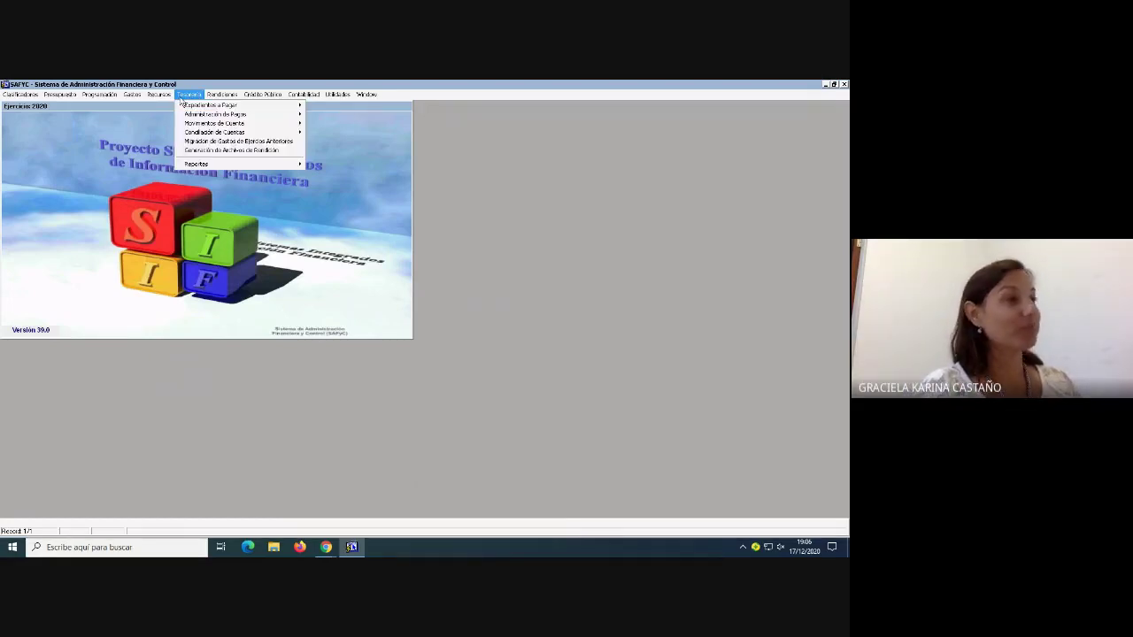
{"action": "mouse_move", "coordinate": [225, 167]}
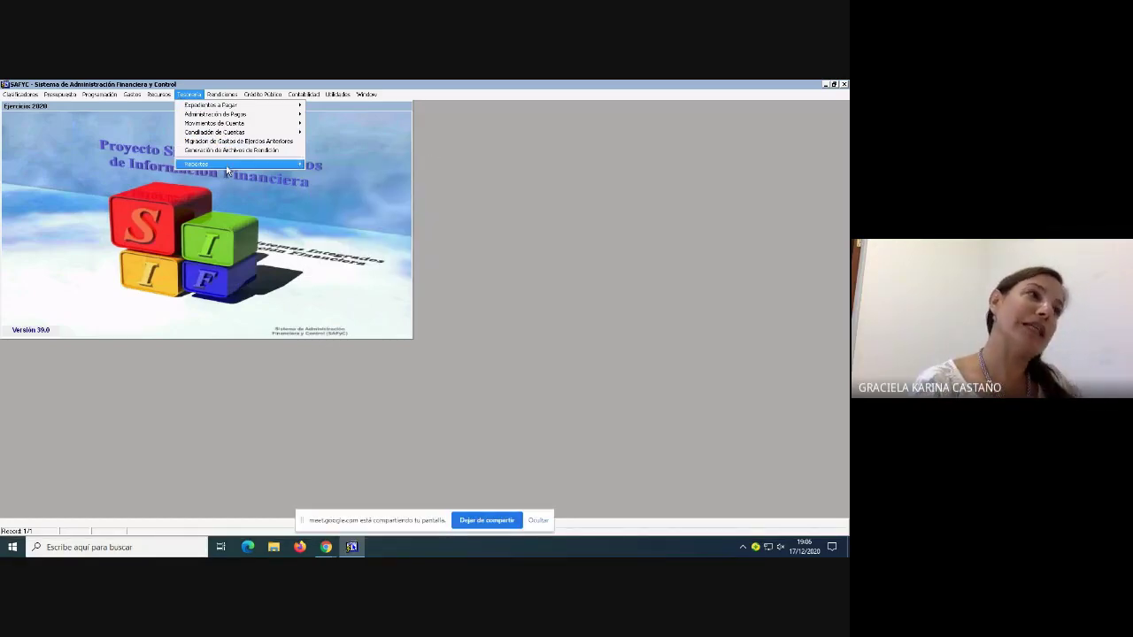
{"action": "mouse_move", "coordinate": [293, 166]}
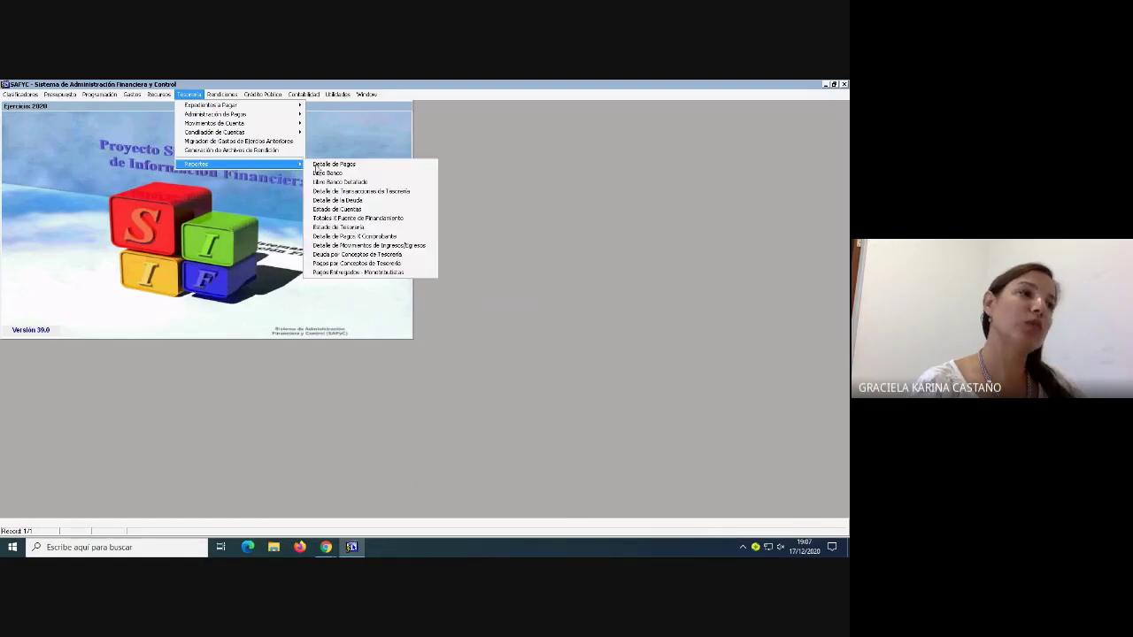
{"action": "left_click", "coordinate": [334, 163]}
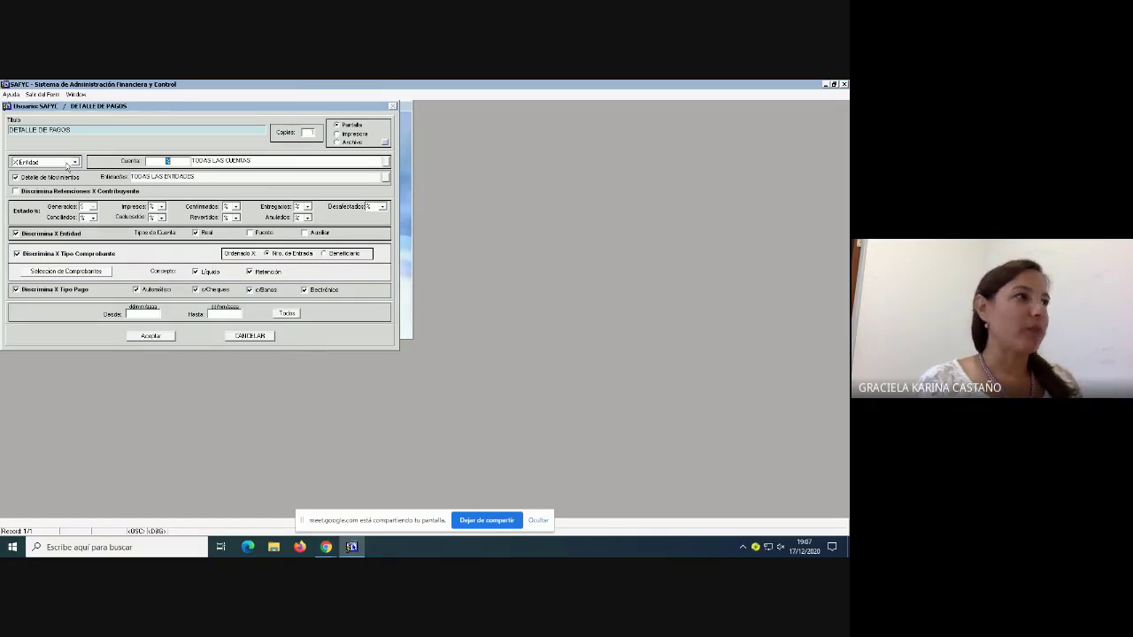
Keep grouping by entity and all accounts, and choose entity 4 MINISTERIO DE PLANIFICACION Y ECONOMIA.
{"action": "left_click", "coordinate": [75, 162]}
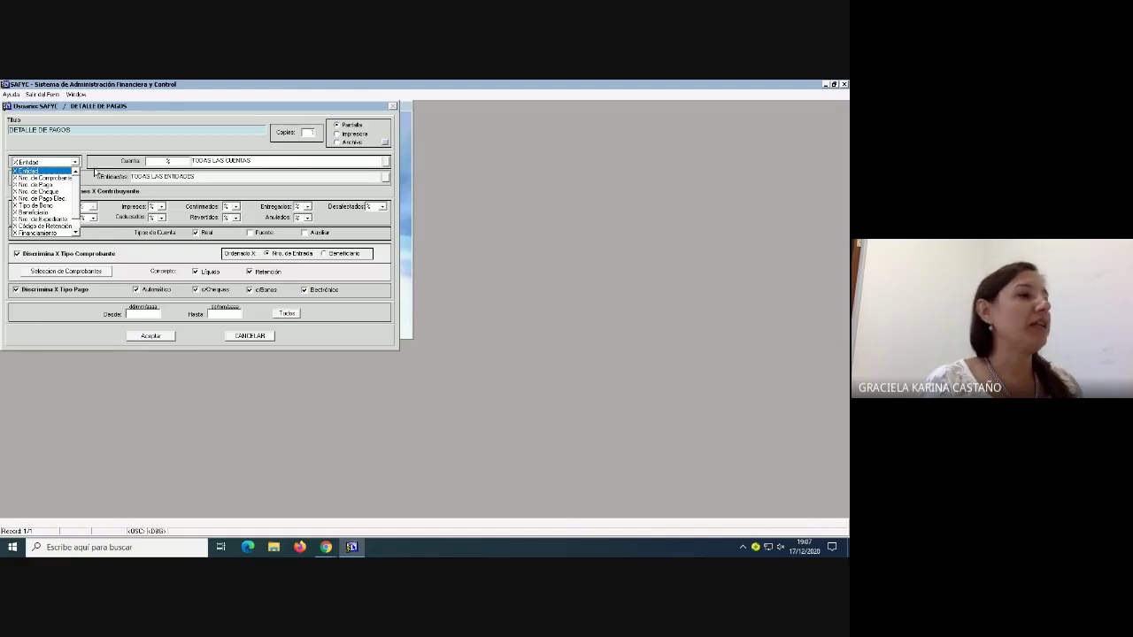
{"action": "left_click", "coordinate": [341, 202]}
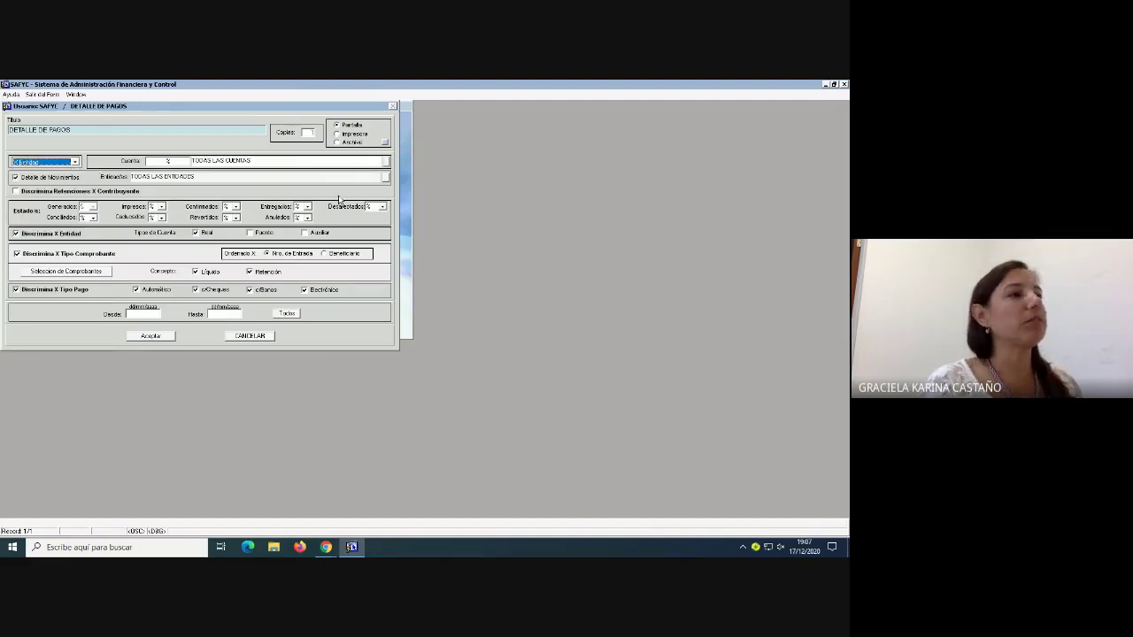
{"action": "left_click", "coordinate": [384, 164]}
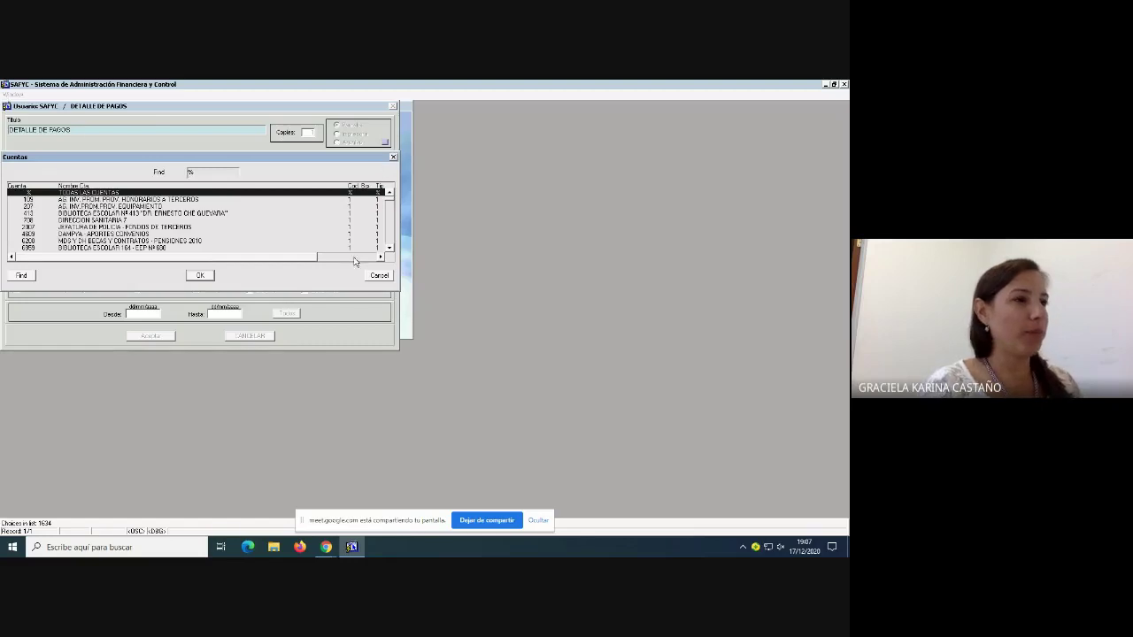
{"action": "left_click", "coordinate": [378, 276]}
{"action": "left_click", "coordinate": [385, 177]}
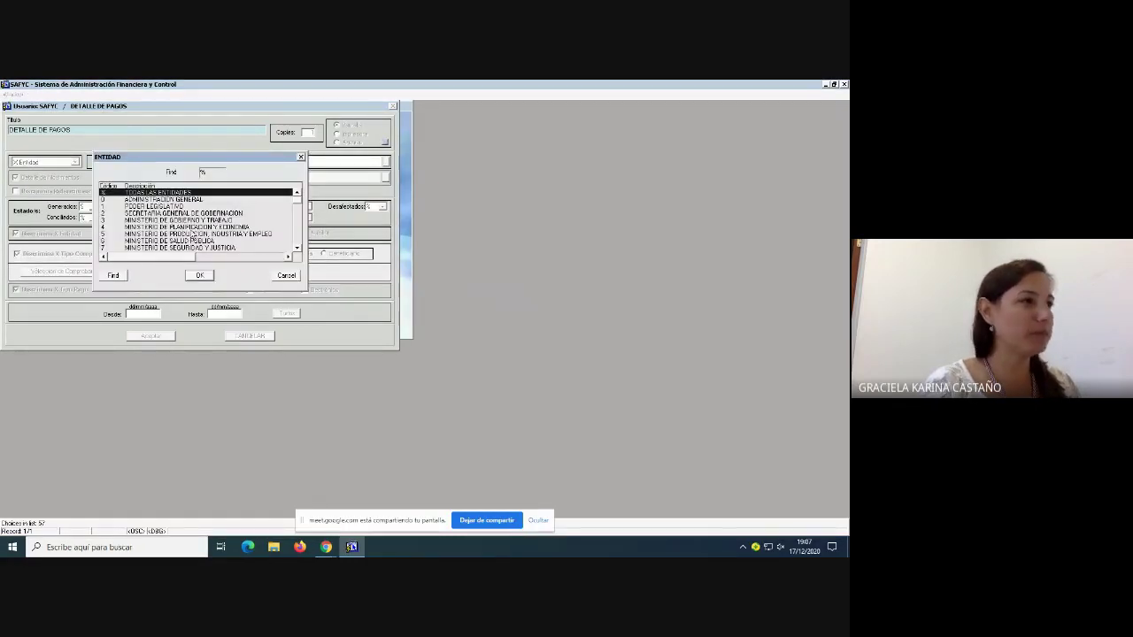
{"action": "left_click", "coordinate": [181, 227]}
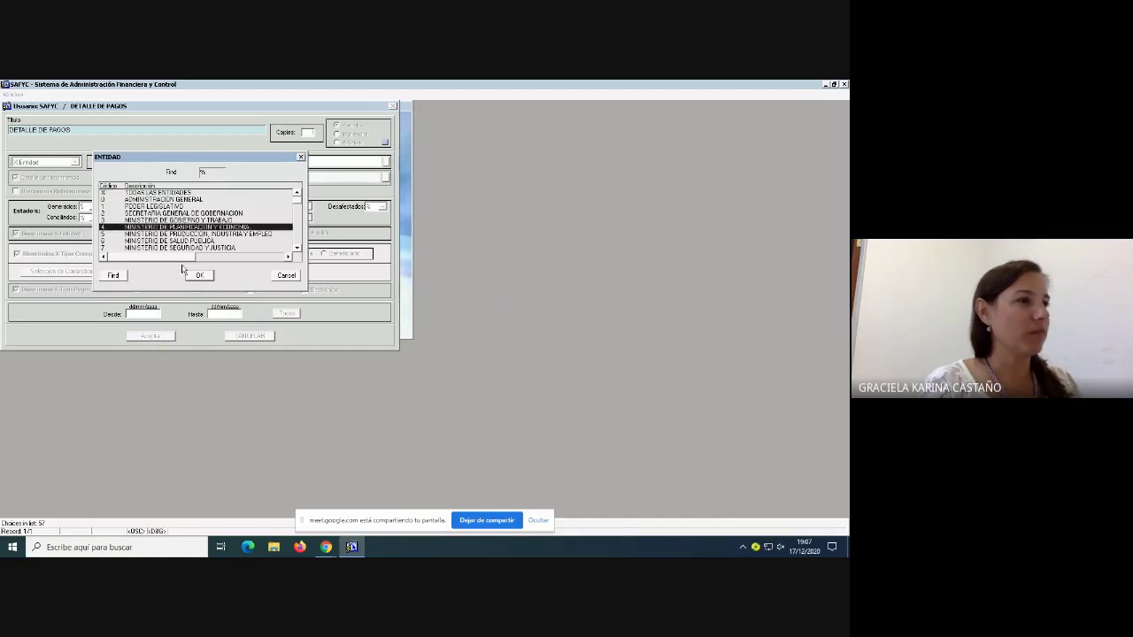
{"action": "left_click", "coordinate": [203, 275]}
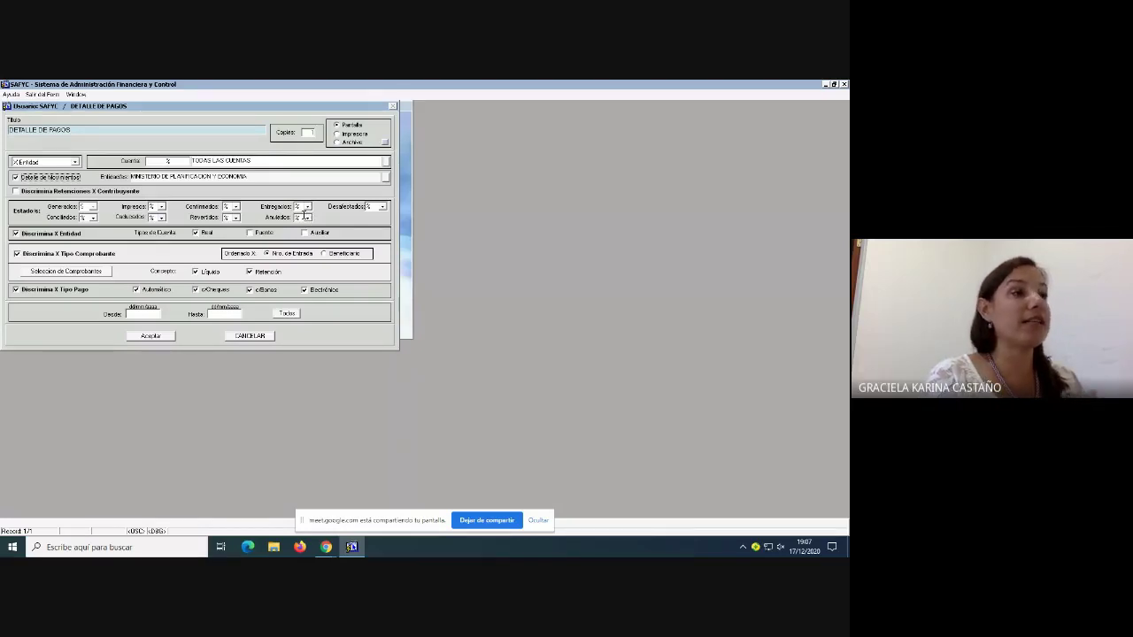
Set the Entregados, Anulados and Revertidos filters, then bring up voucher type selection with all types except ANT.
{"action": "left_click", "coordinate": [307, 207]}
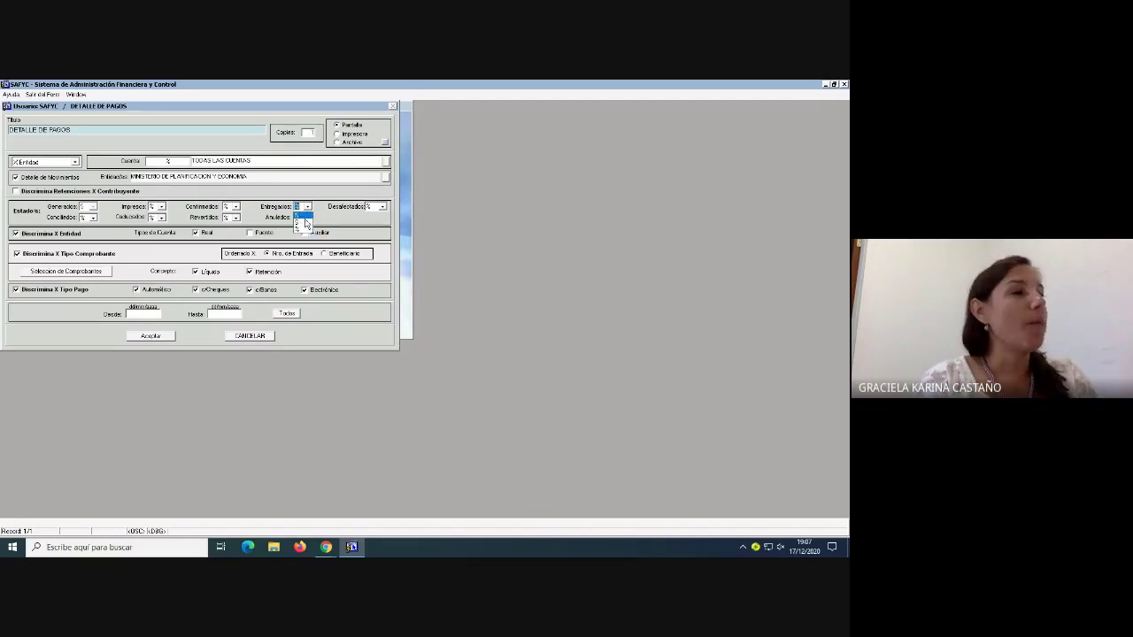
{"action": "left_click", "coordinate": [298, 226]}
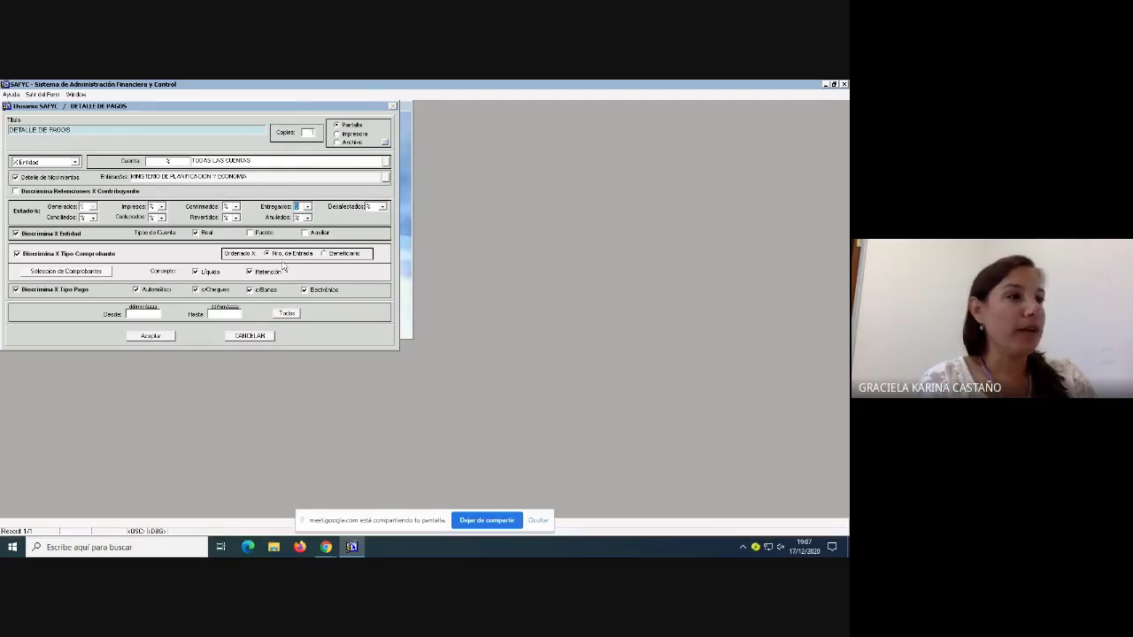
{"action": "left_click", "coordinate": [307, 218]}
{"action": "left_click", "coordinate": [303, 227]}
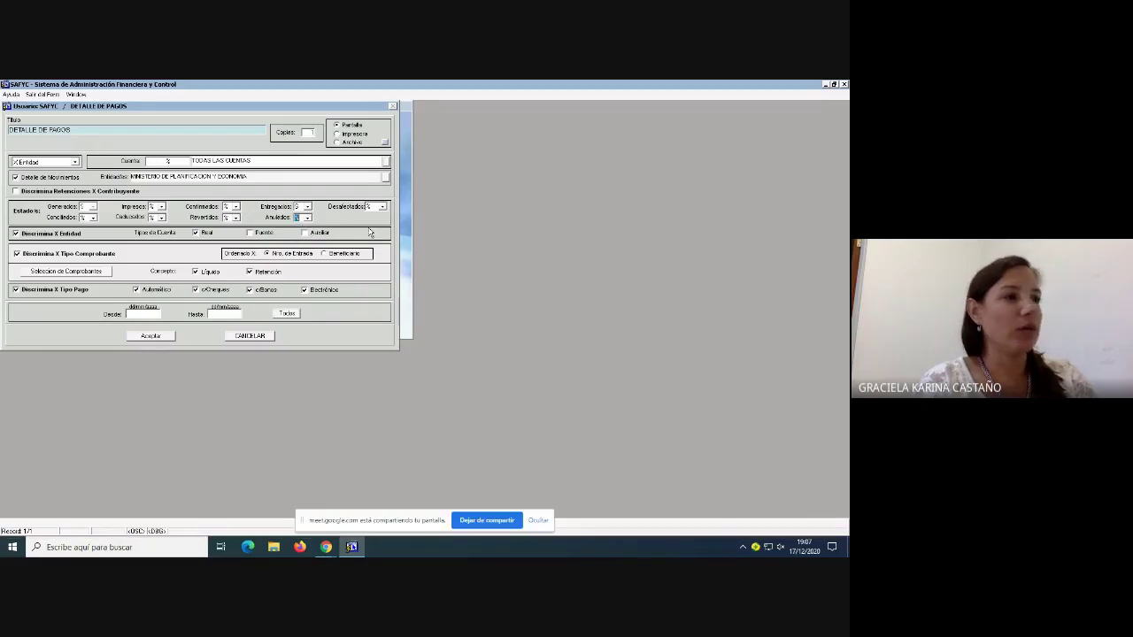
{"action": "left_click", "coordinate": [236, 218]}
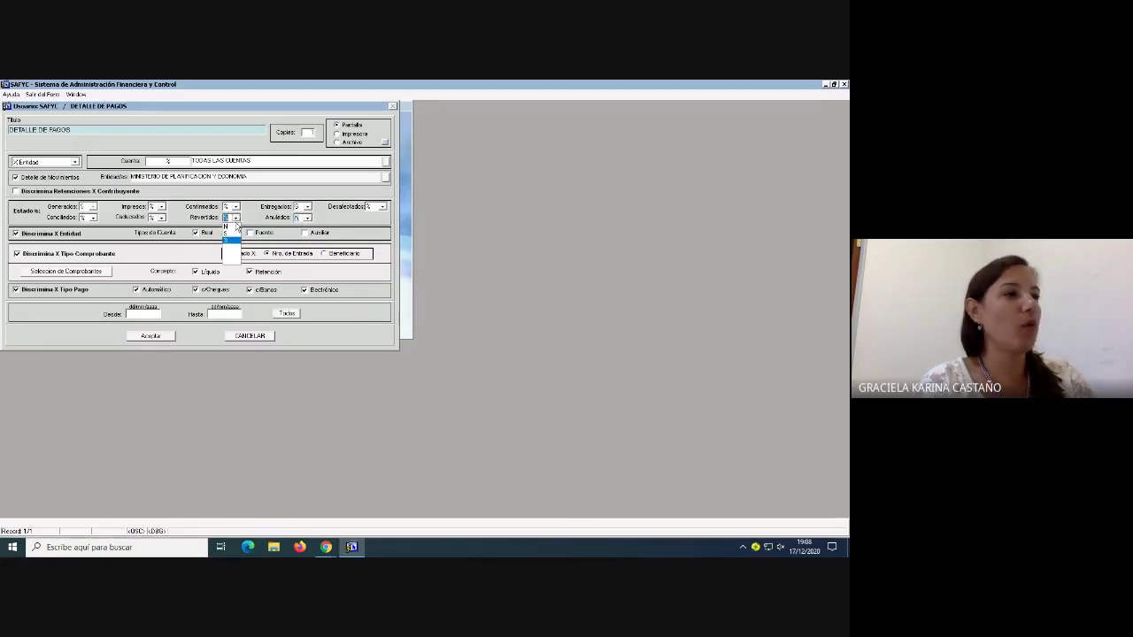
{"action": "left_click", "coordinate": [235, 232]}
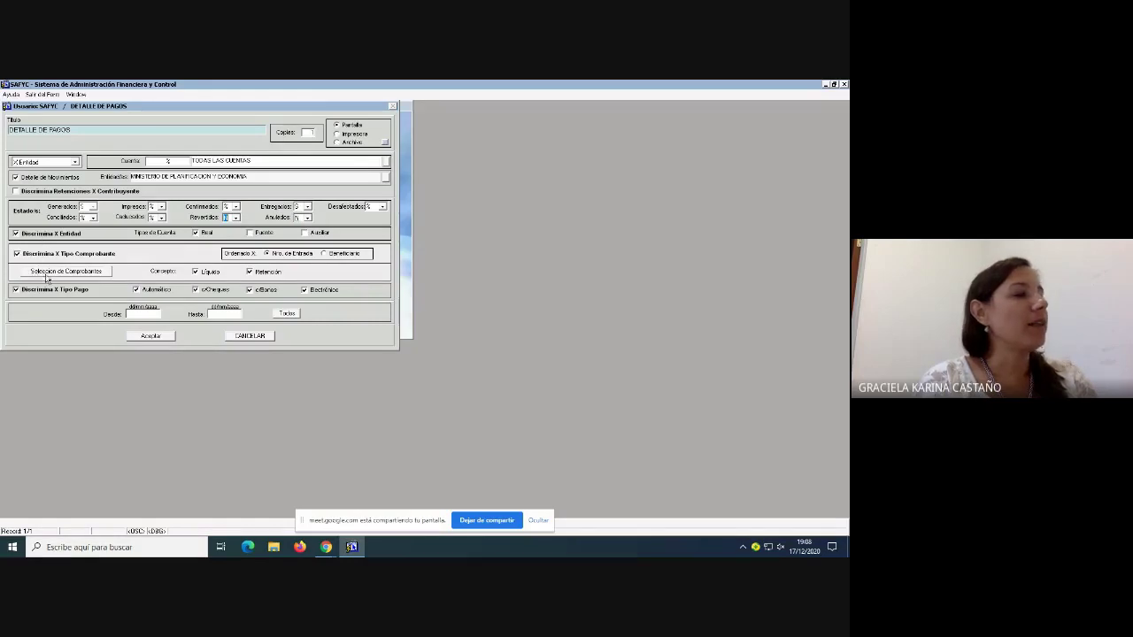
{"action": "left_click", "coordinate": [51, 275]}
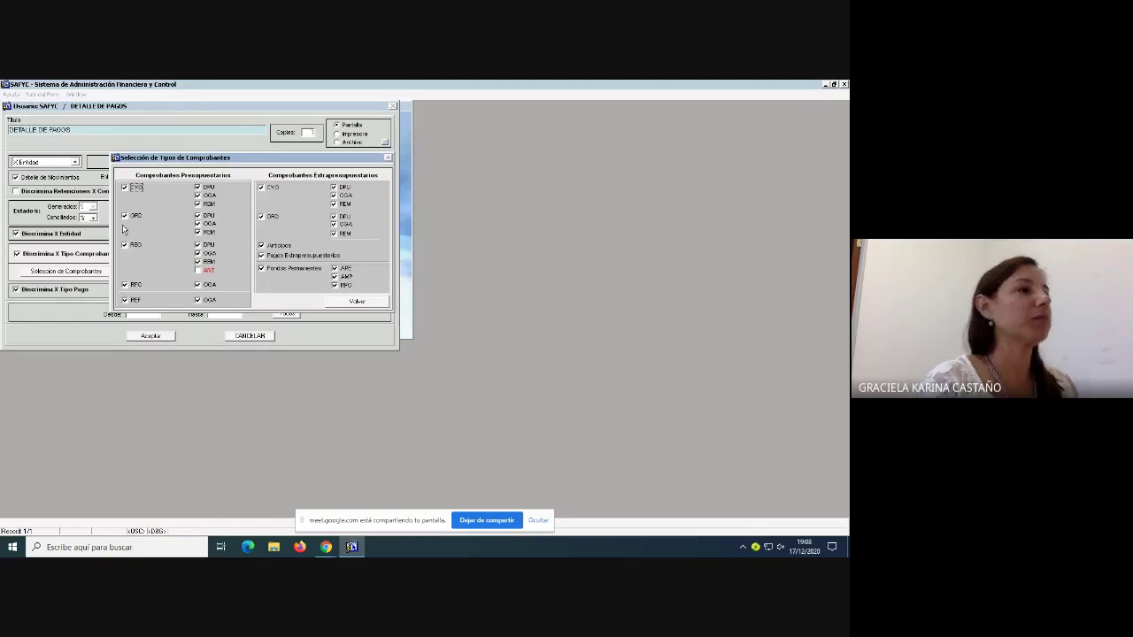
Exclude CYO, ORD, REO, RFO, REF, Anticipos, extra-budget and Fondos Permanentes vouchers, and confirm the selection.
{"action": "left_click", "coordinate": [123, 188]}
{"action": "left_click", "coordinate": [124, 216]}
{"action": "left_click", "coordinate": [123, 244]}
{"action": "left_click", "coordinate": [125, 285]}
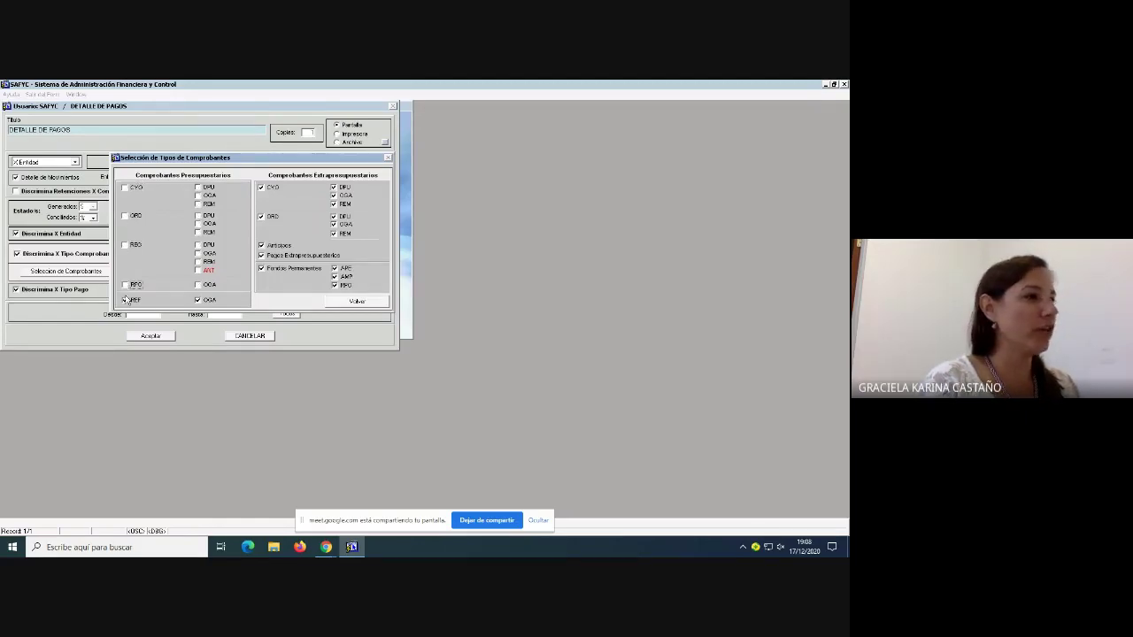
{"action": "left_click", "coordinate": [125, 300]}
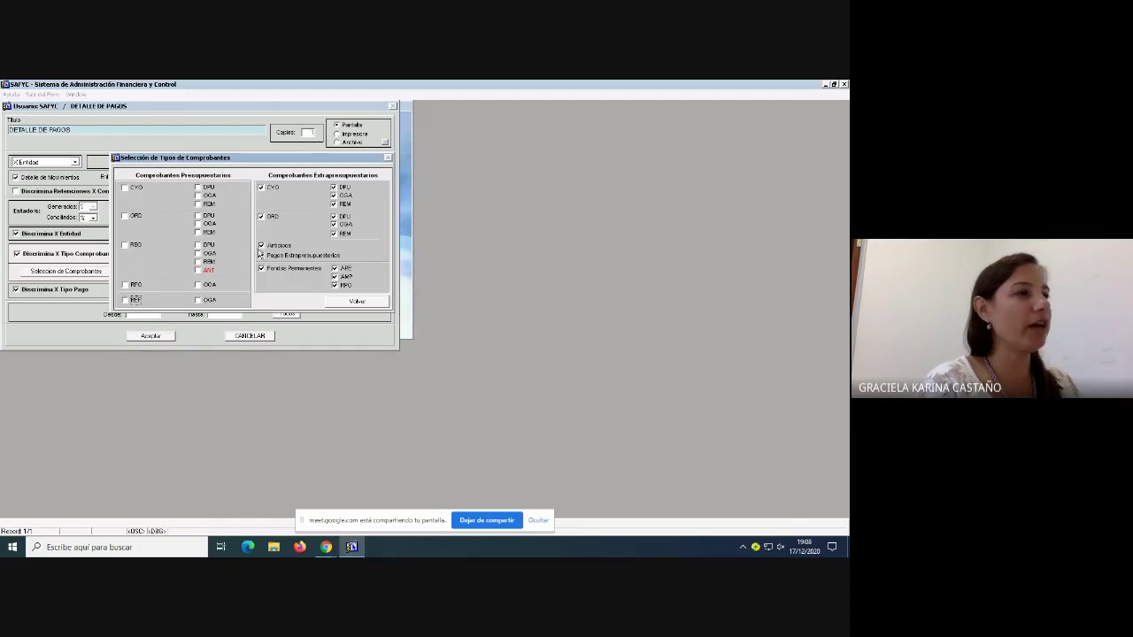
{"action": "left_click", "coordinate": [262, 246]}
{"action": "left_click", "coordinate": [261, 255]}
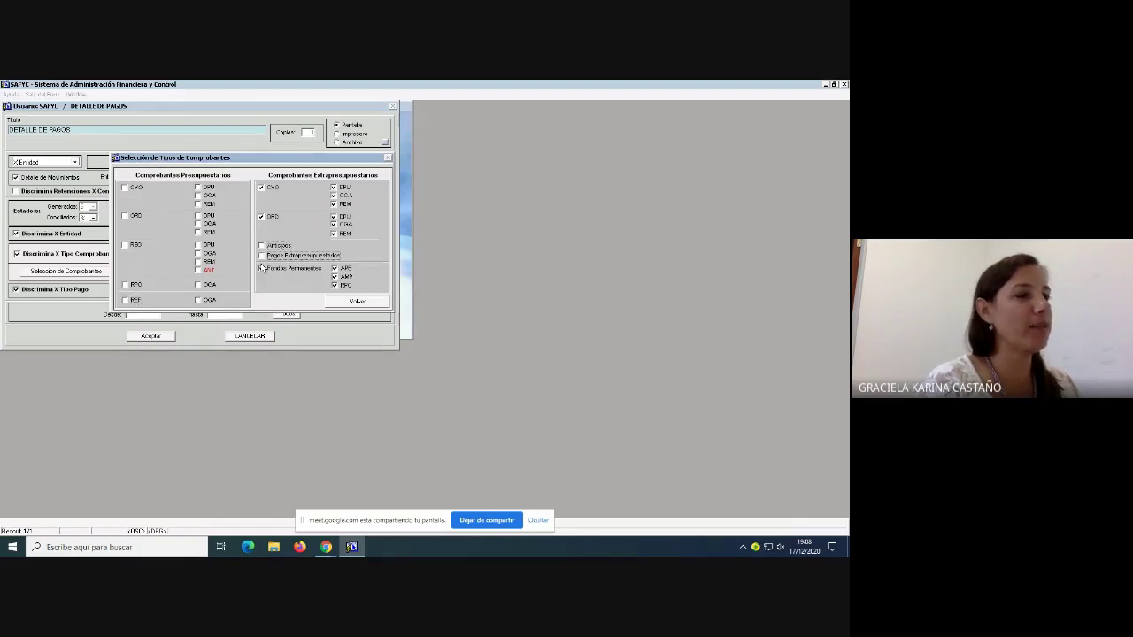
{"action": "left_click", "coordinate": [261, 268]}
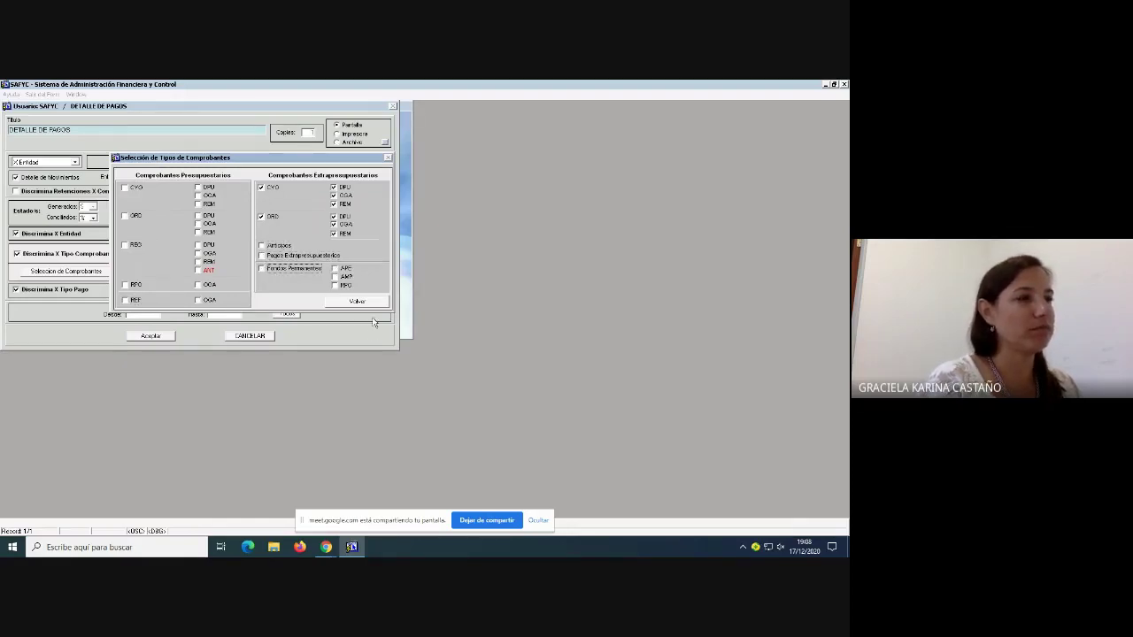
{"action": "left_click", "coordinate": [375, 303]}
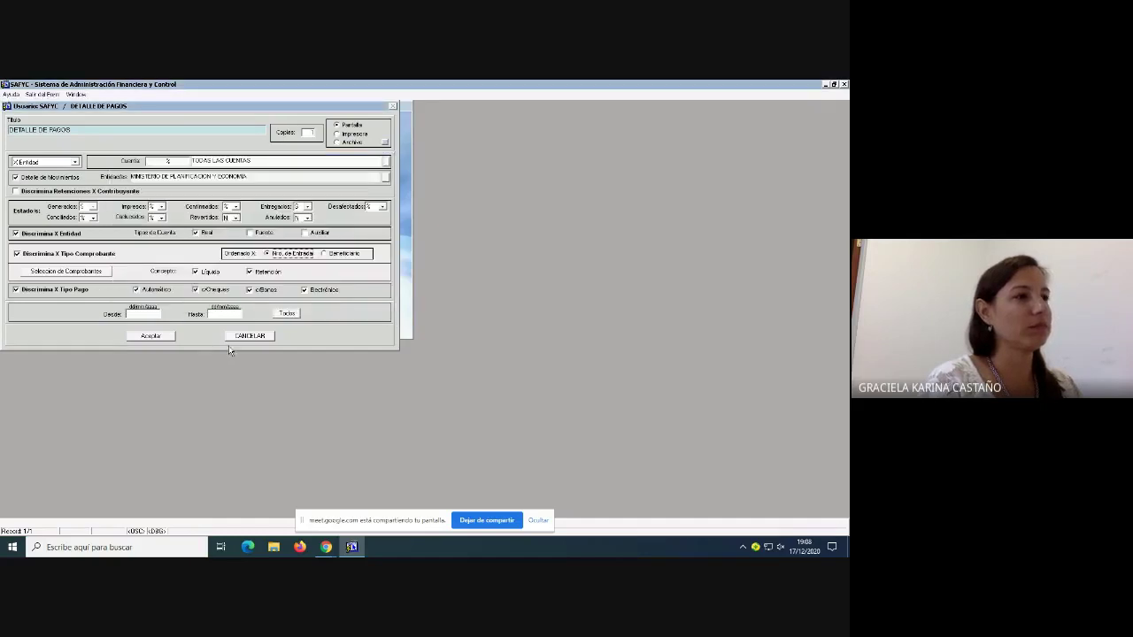
Set the report date range from 01/01/2020 to 31/07/2020.
{"action": "left_click", "coordinate": [297, 317]}
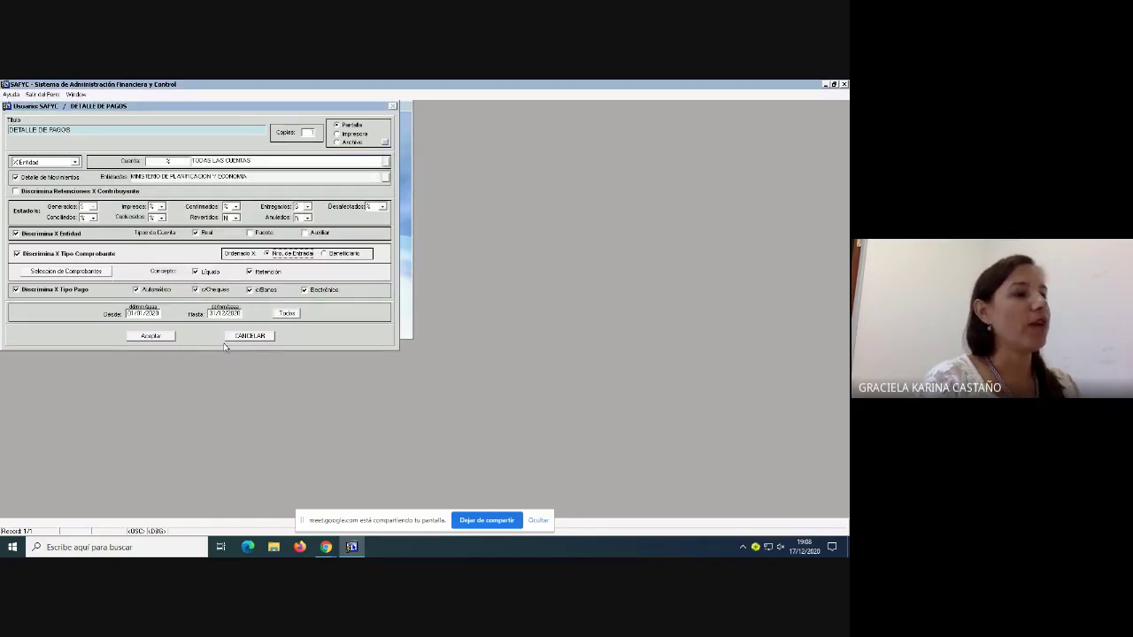
{"action": "left_click", "coordinate": [226, 315]}
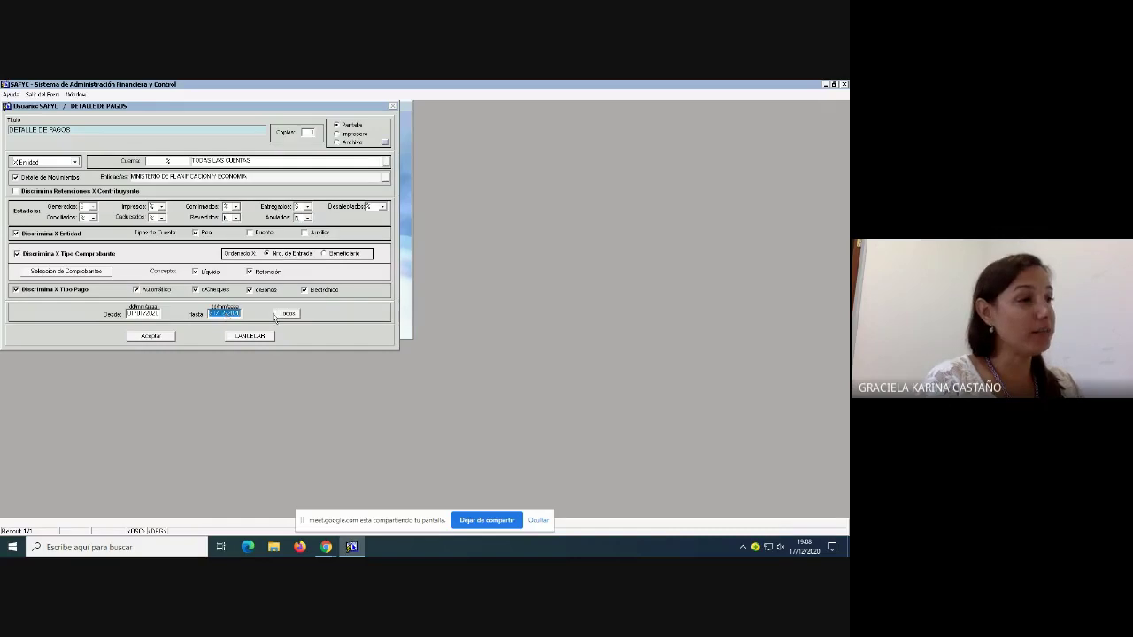
{"action": "left_click", "coordinate": [240, 313]}
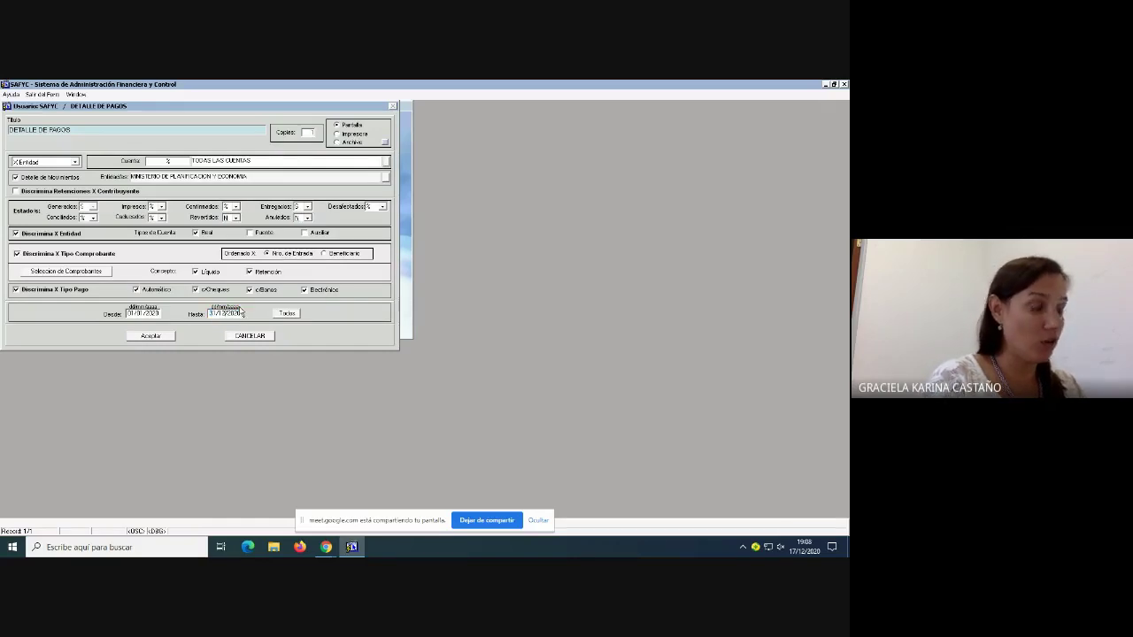
{"action": "key", "text": "BackSpace"}
{"action": "key", "text": "BackSpace"}
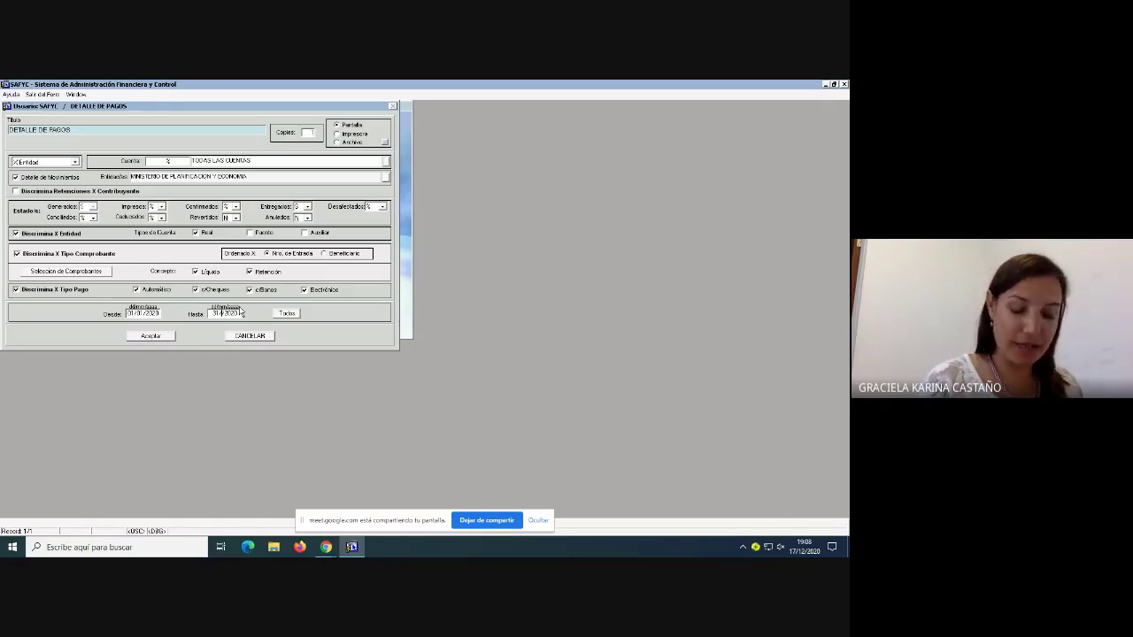
{"action": "type", "text": "31/07/2020"}
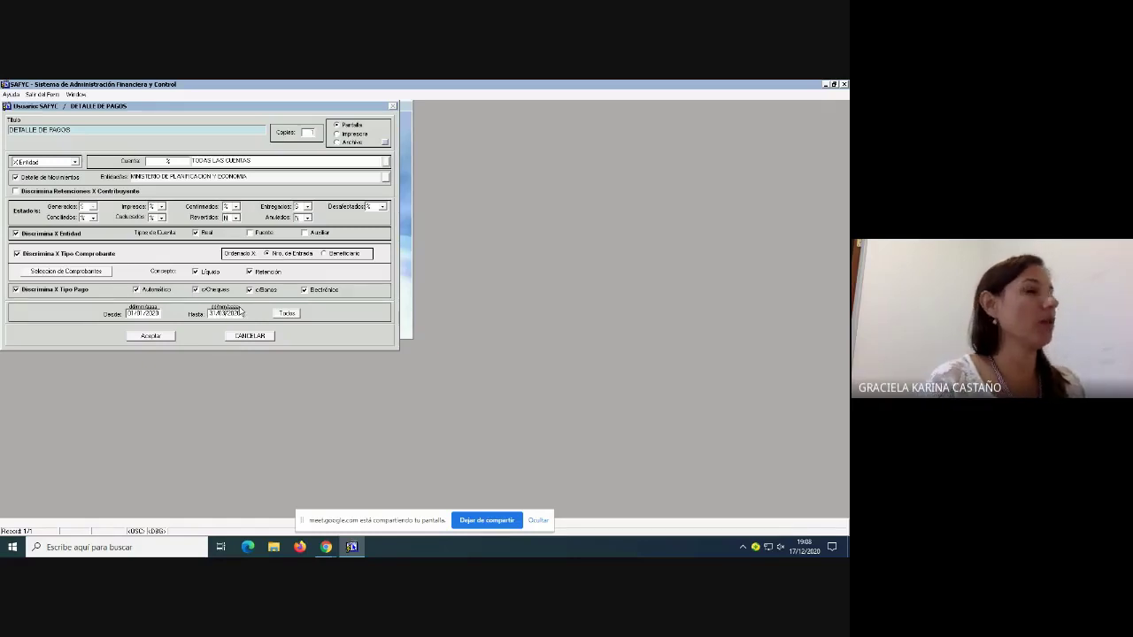
Run the Detalle de Pagos report, then minimize Chrome and select the presentation file on the desktop.
{"action": "left_click", "coordinate": [151, 337]}
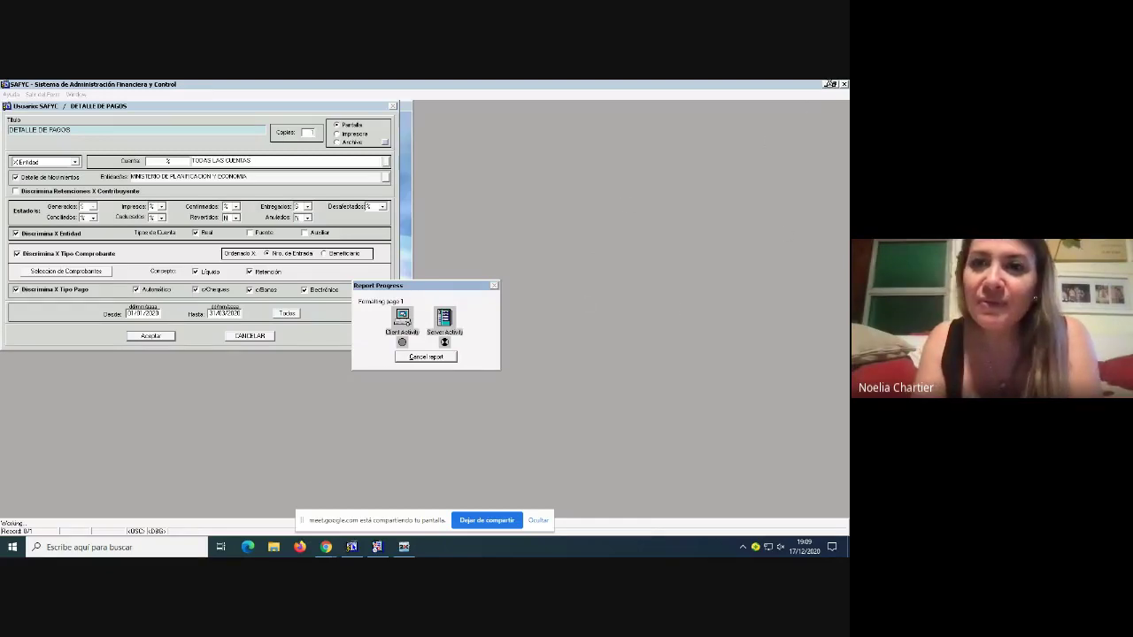
{"action": "left_click", "coordinate": [826, 84]}
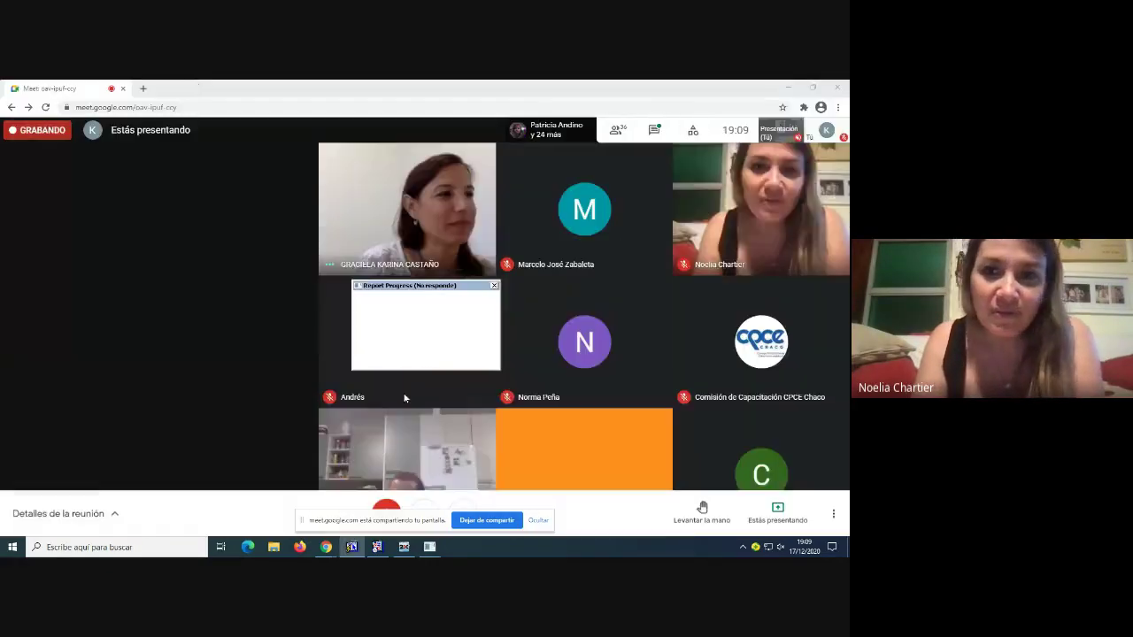
{"action": "left_click", "coordinate": [788, 87]}
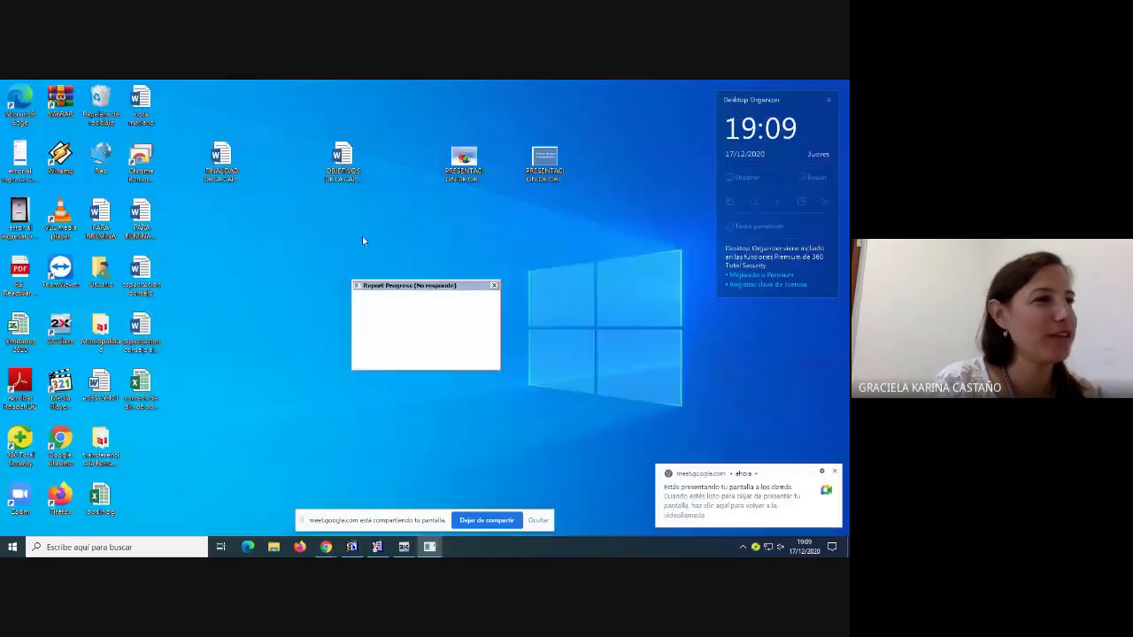
{"action": "left_click", "coordinate": [548, 174]}
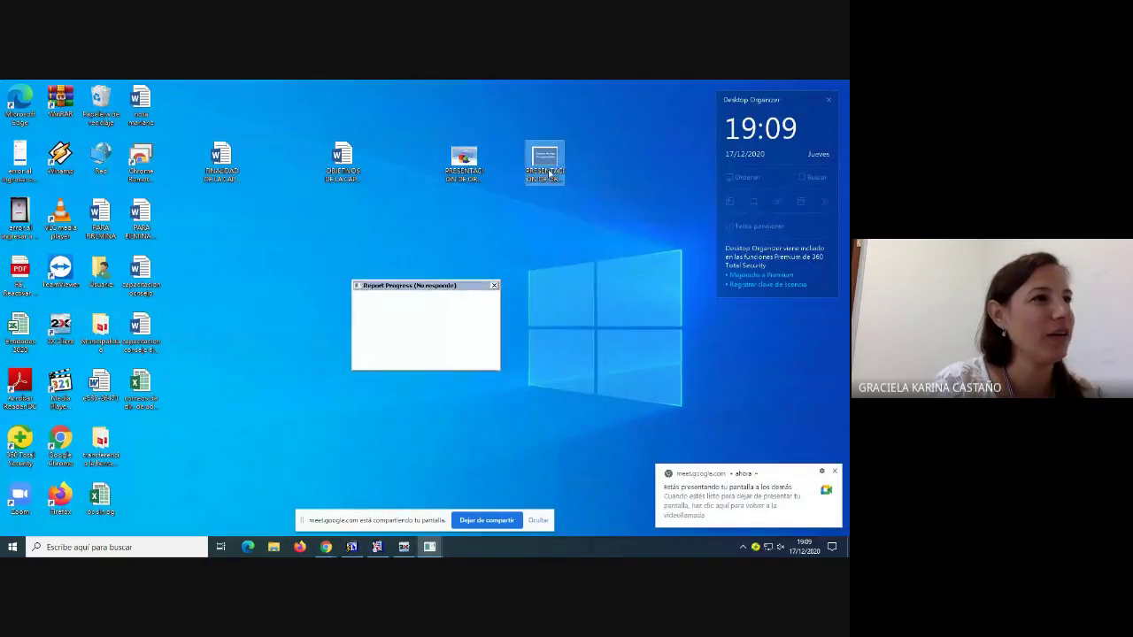
Open the report presentation at the sample report slide, then maximize the finished payments report preview.
{"action": "double_click", "coordinate": [548, 171]}
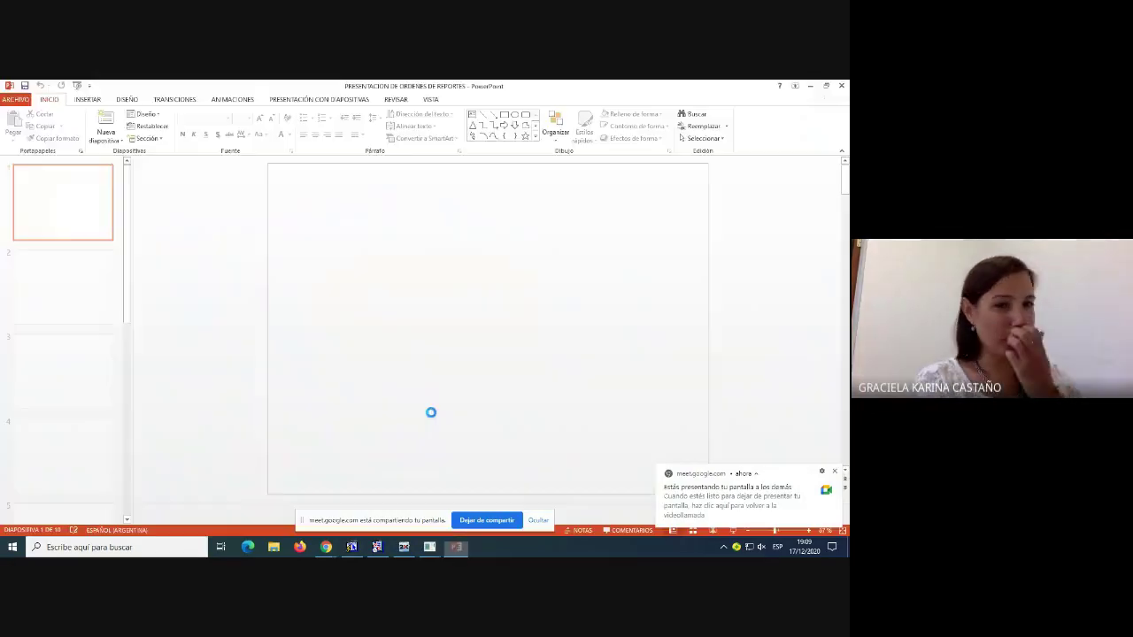
{"action": "key", "text": "Down"}
{"action": "key", "text": "Down"}
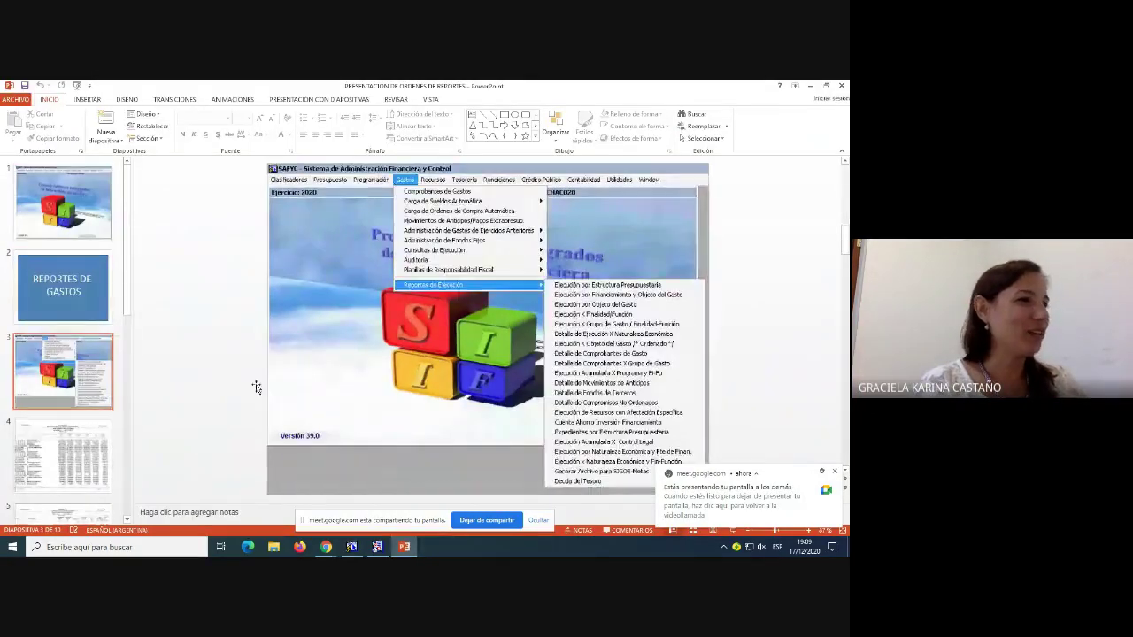
{"action": "key", "text": "Down"}
{"action": "key", "text": "Down"}
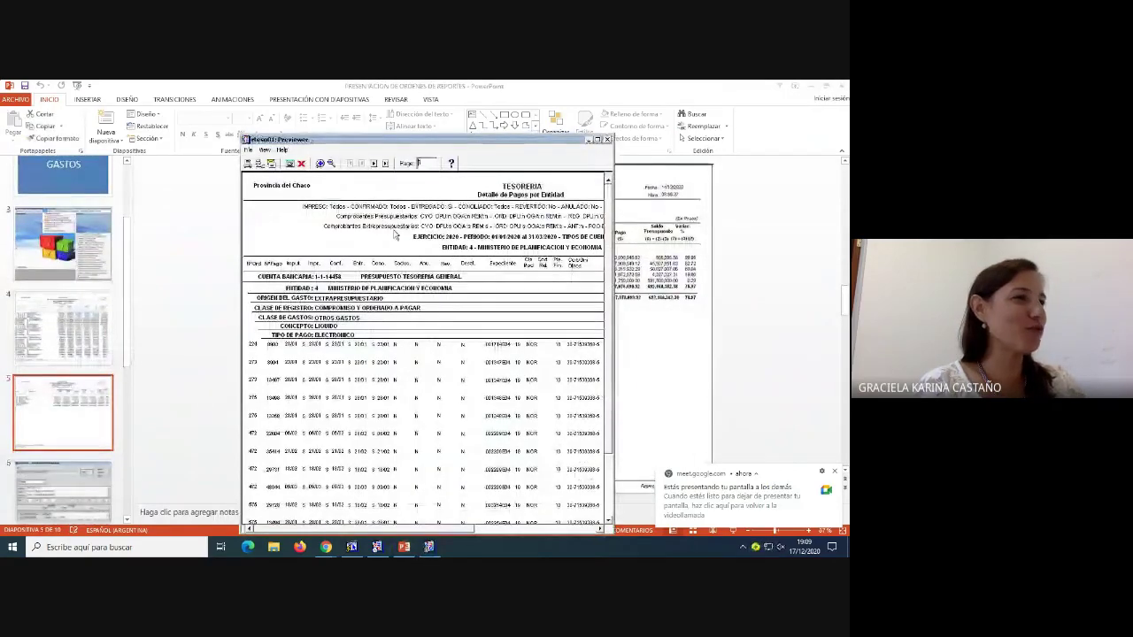
{"action": "left_click", "coordinate": [597, 139]}
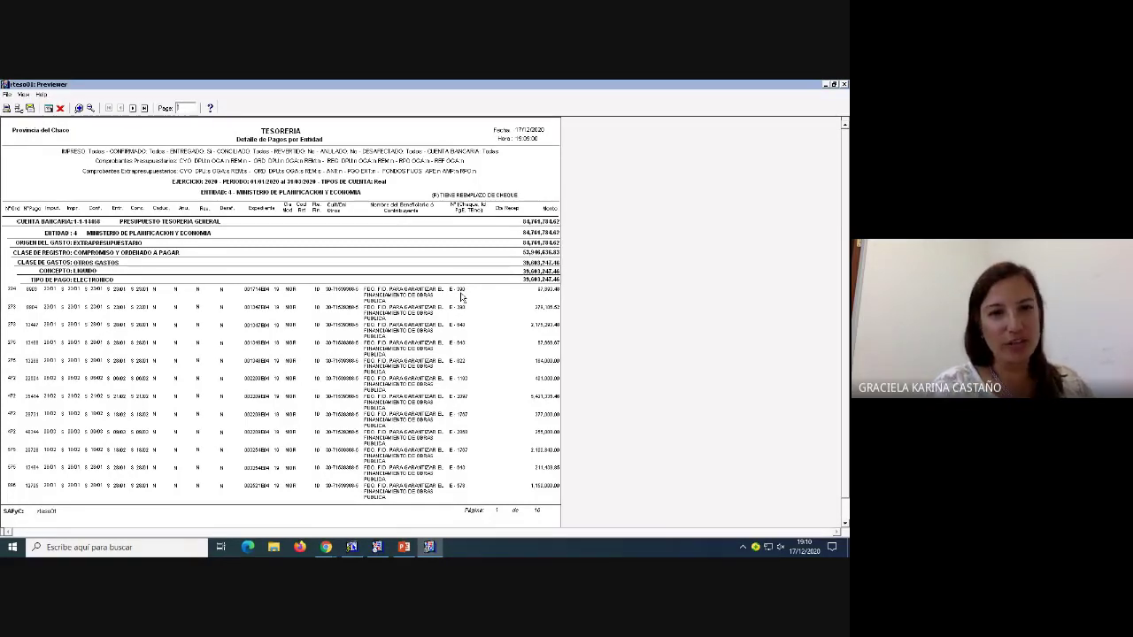
Browse pages 1 and 2 of the Detalle de Pagos preview, then close it.
{"action": "left_click", "coordinate": [132, 108]}
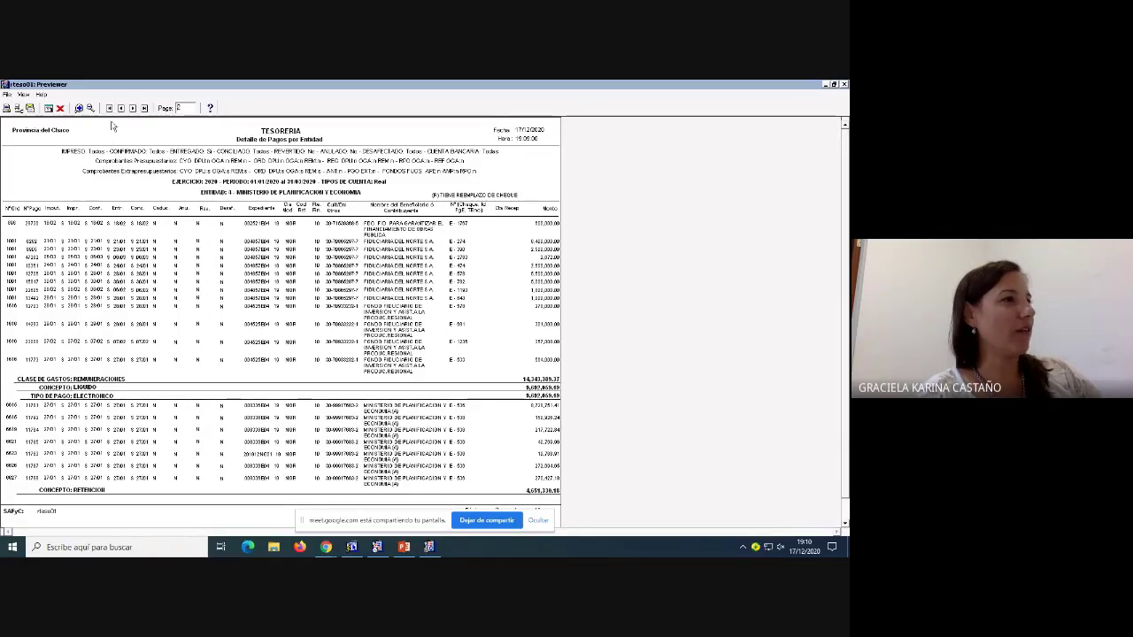
{"action": "left_click", "coordinate": [110, 109]}
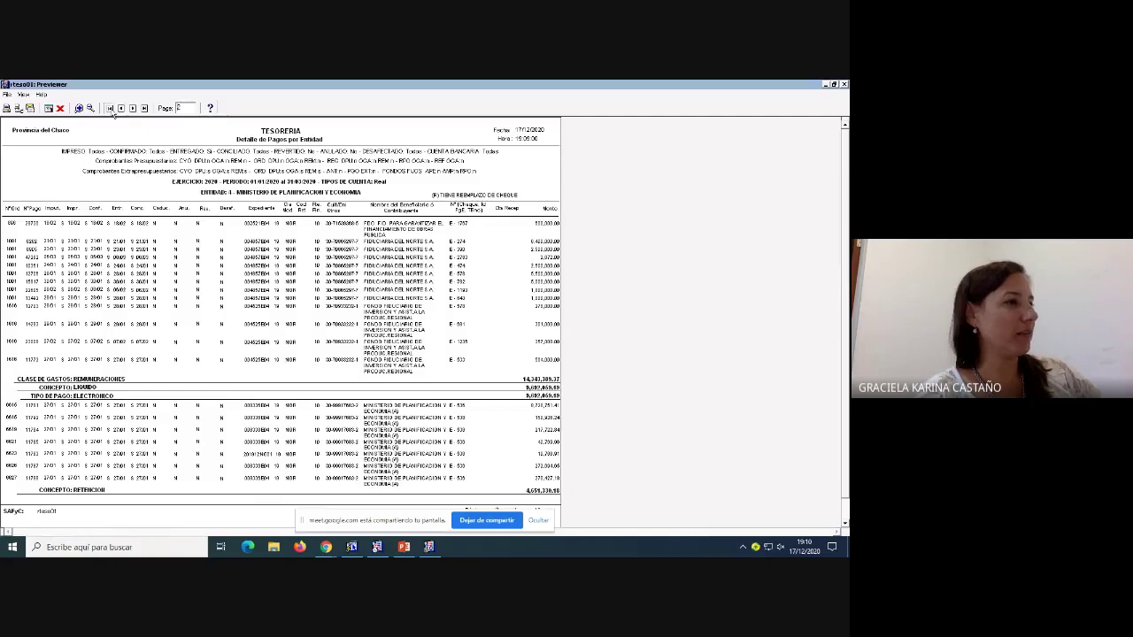
{"action": "left_click", "coordinate": [133, 108]}
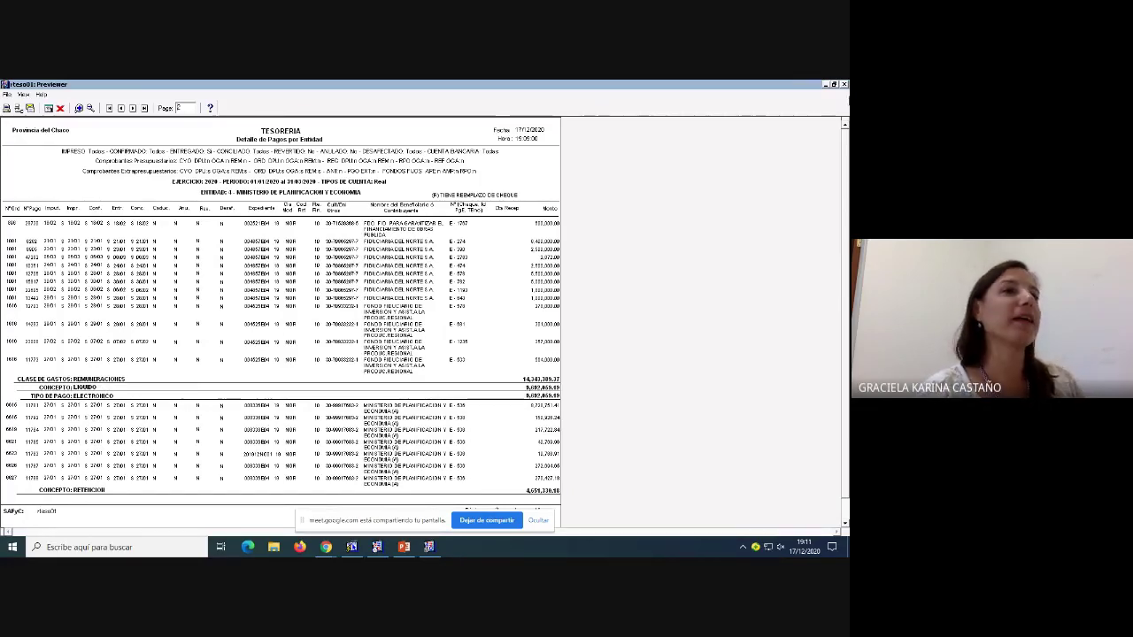
{"action": "left_click", "coordinate": [845, 84]}
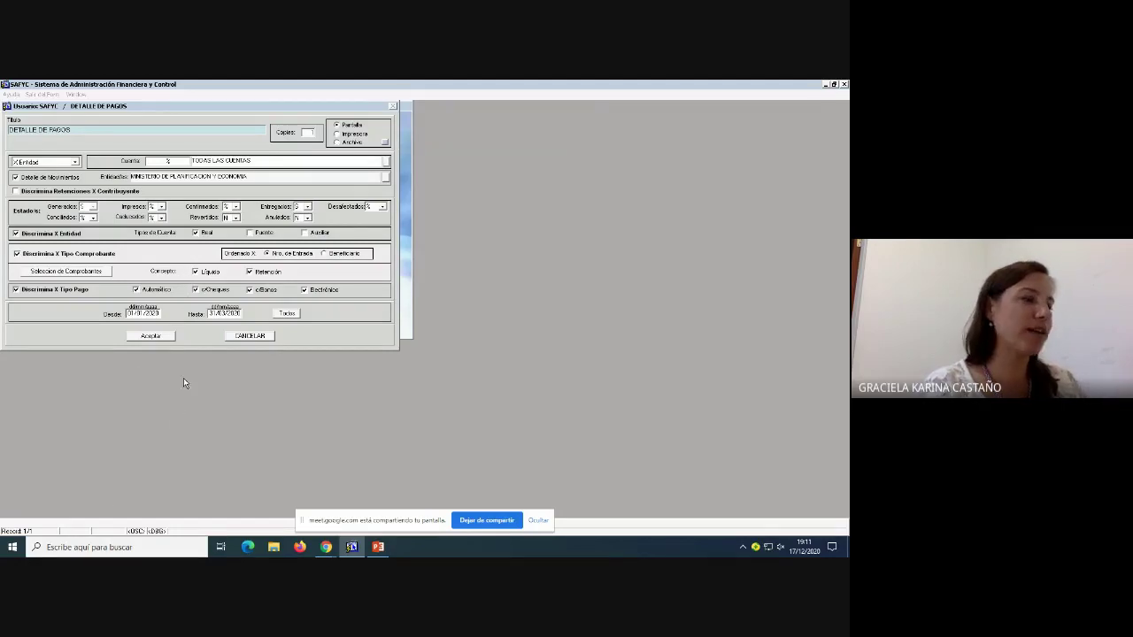
Leave the Detalle de Pagos form and open the Detalle de la Deuda report form.
{"action": "left_click", "coordinate": [250, 336]}
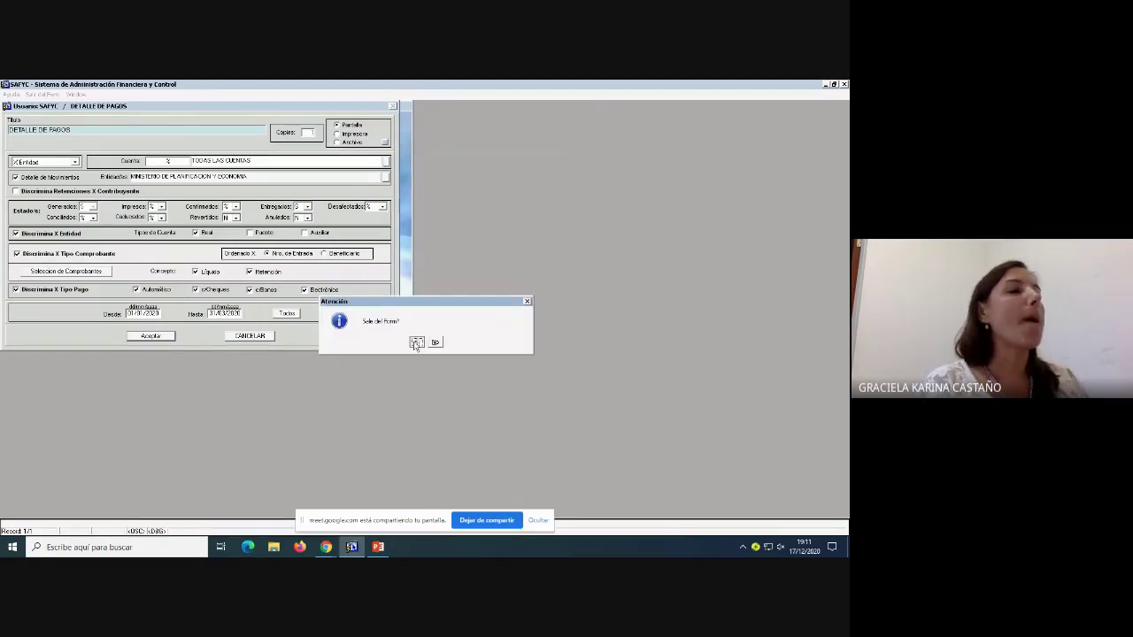
{"action": "left_click", "coordinate": [416, 342]}
{"action": "left_click", "coordinate": [187, 94]}
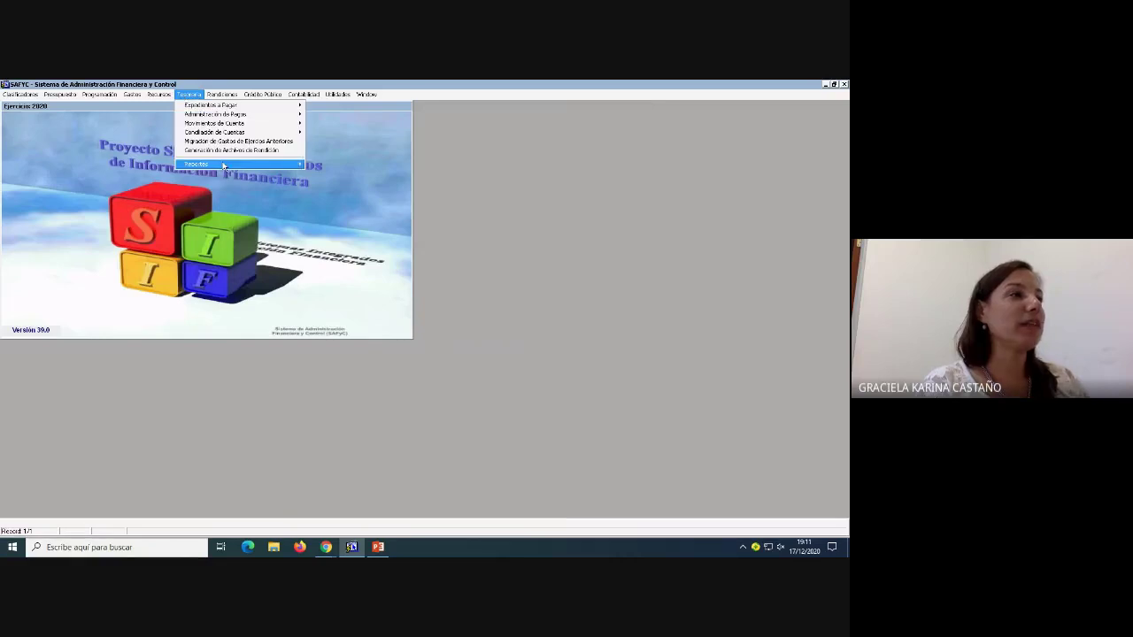
{"action": "mouse_move", "coordinate": [224, 165]}
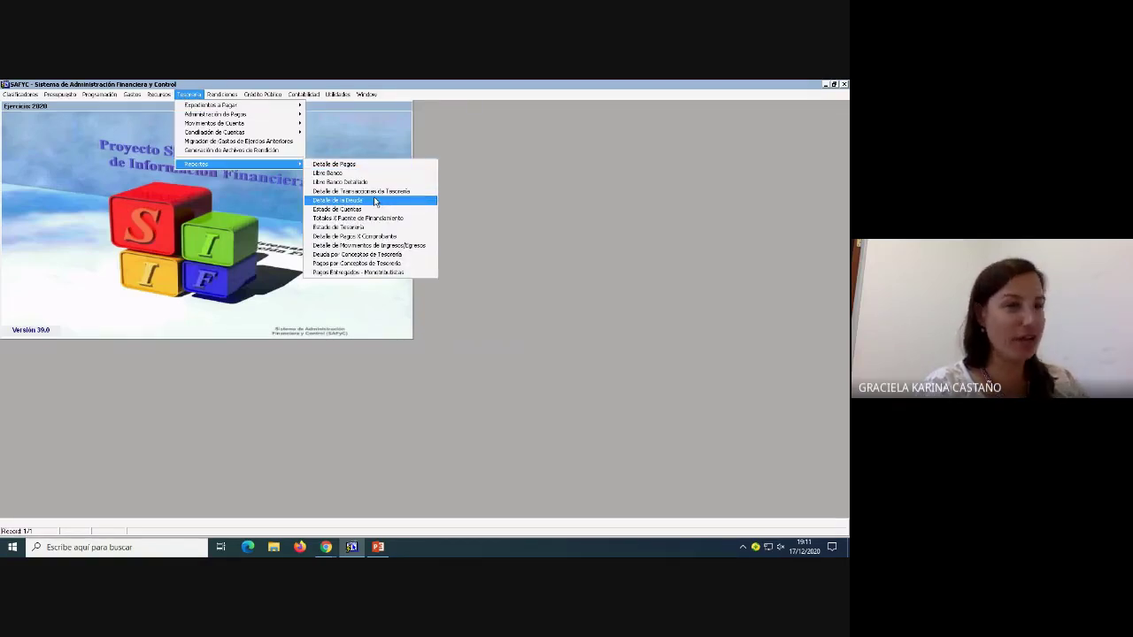
{"action": "left_click", "coordinate": [375, 202]}
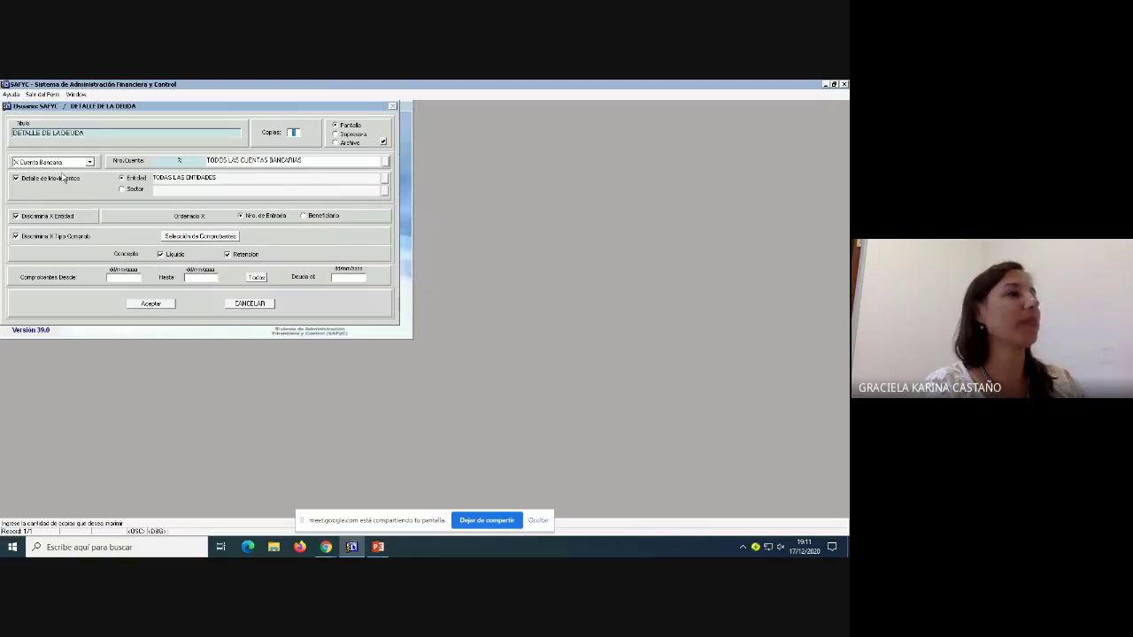
Keep grouping by bank account and choose PODER LEGISLATIVO as the entity.
{"action": "left_click", "coordinate": [90, 163]}
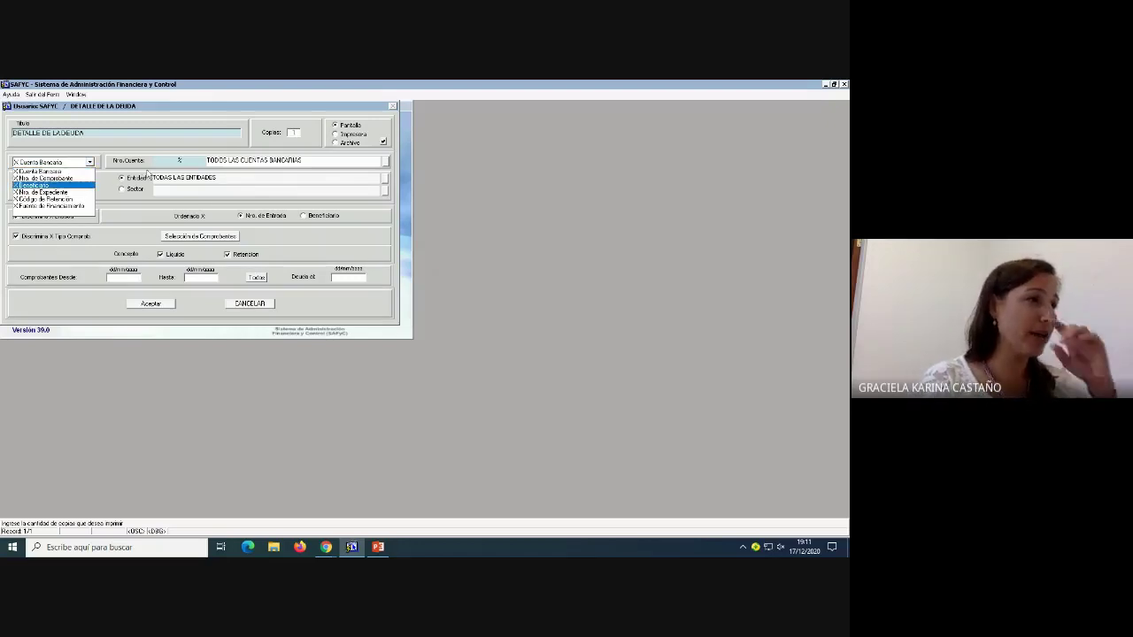
{"action": "left_click", "coordinate": [390, 181]}
{"action": "left_click", "coordinate": [386, 178]}
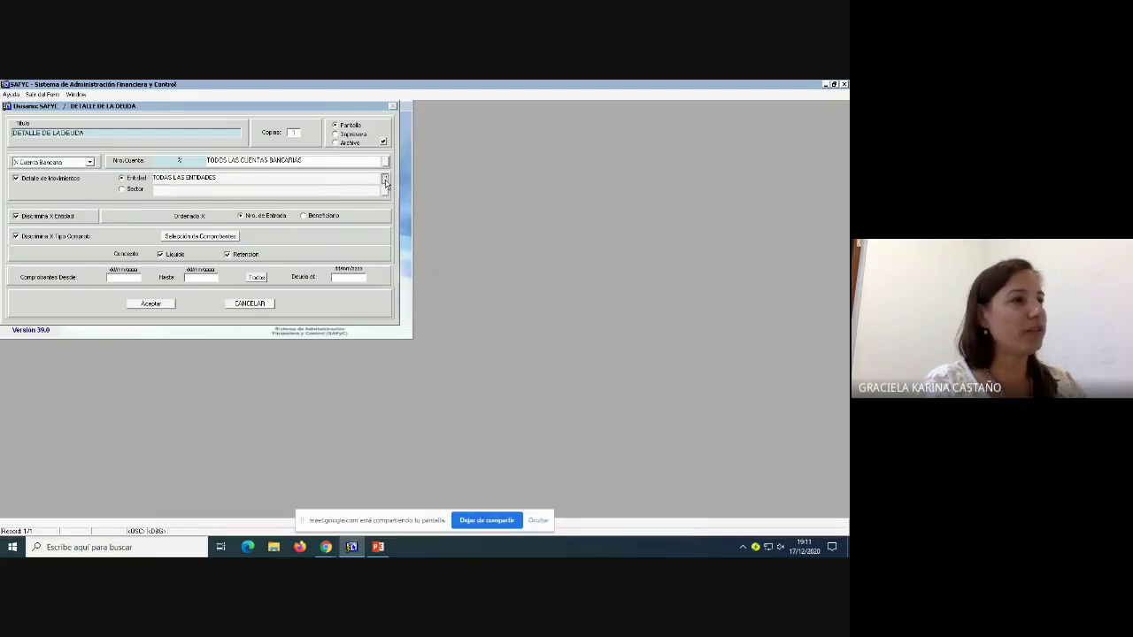
{"action": "key", "text": "Down"}
{"action": "key", "text": "Down"}
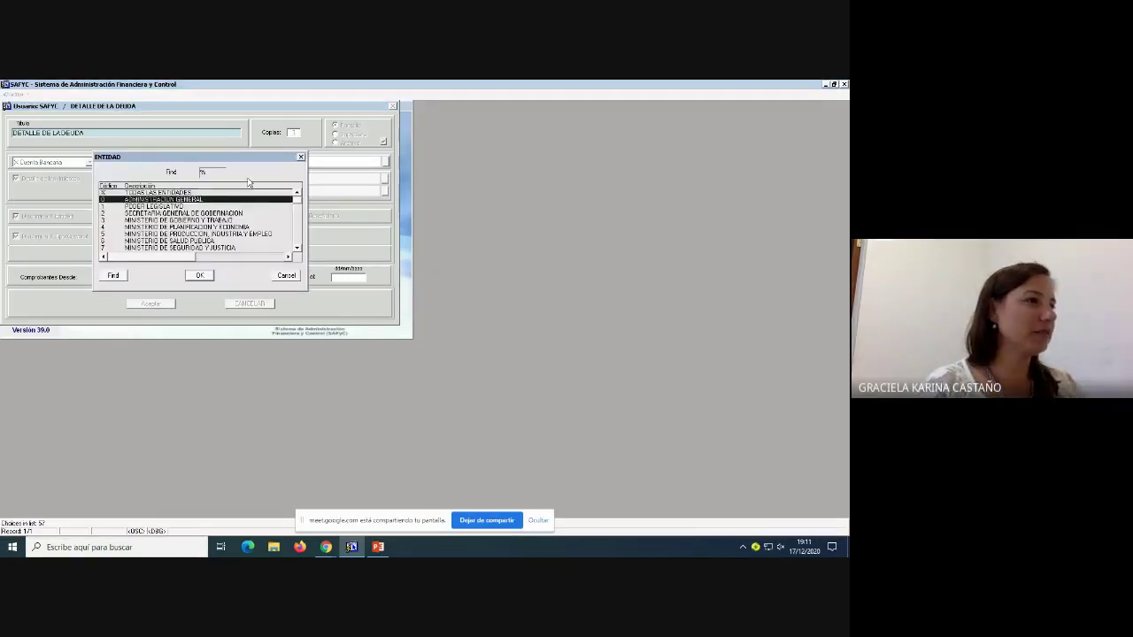
{"action": "key", "text": "Return"}
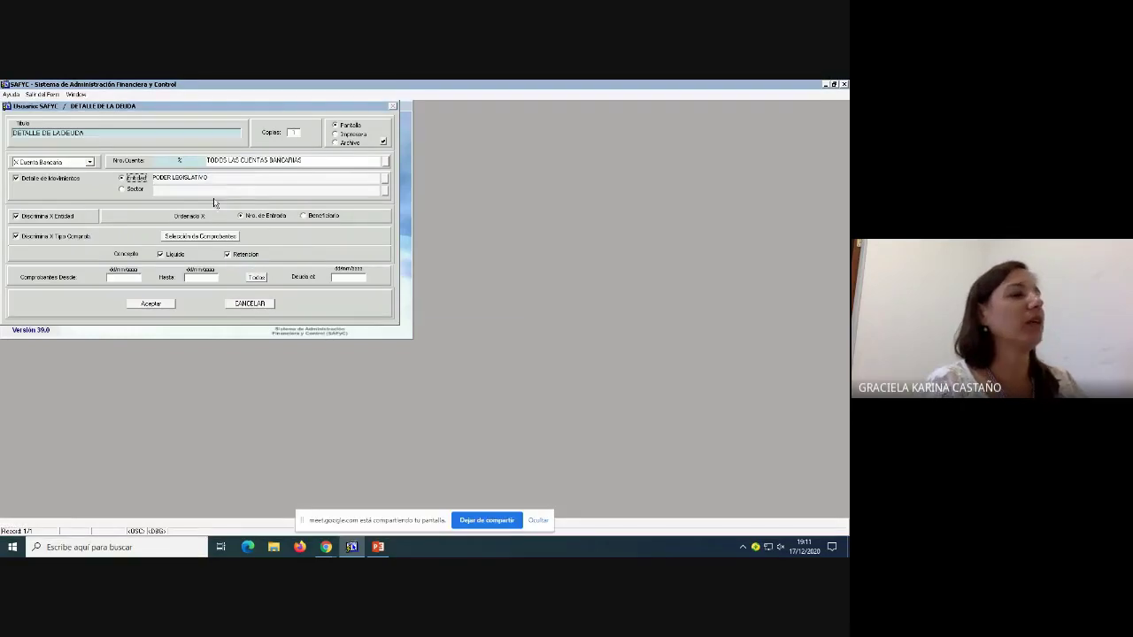
Exclude extrabudgetary CYO, advances, extrabudgetary payments and fixed-fund vouchers from the report.
{"action": "left_click", "coordinate": [187, 239]}
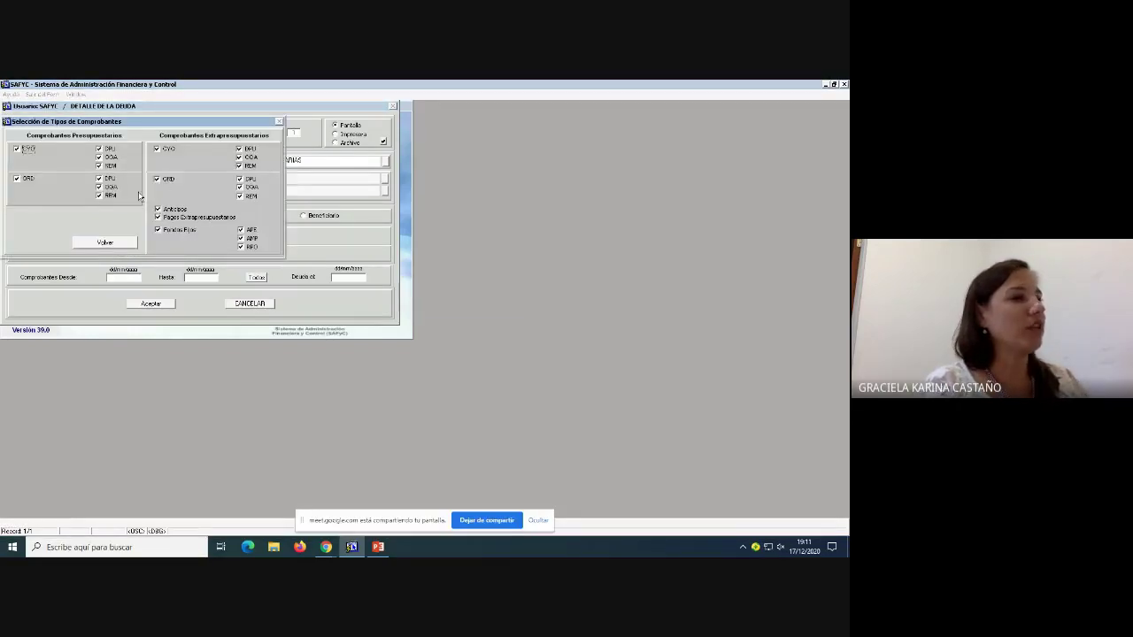
{"action": "left_click", "coordinate": [158, 150]}
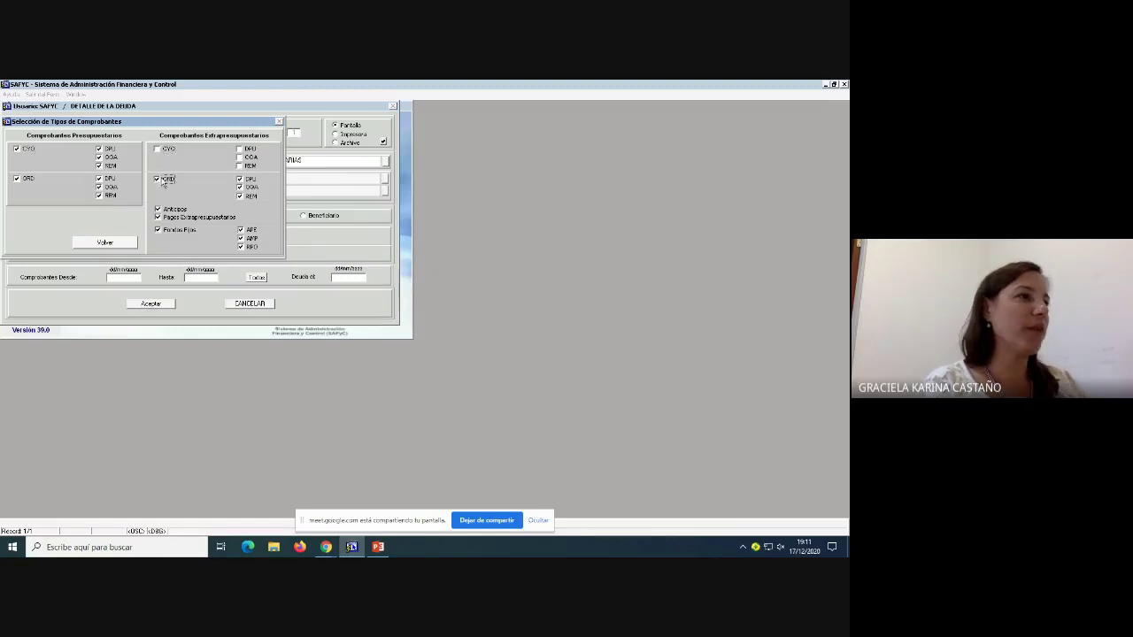
{"action": "left_click", "coordinate": [172, 210]}
{"action": "left_click", "coordinate": [169, 218]}
{"action": "left_click", "coordinate": [157, 230]}
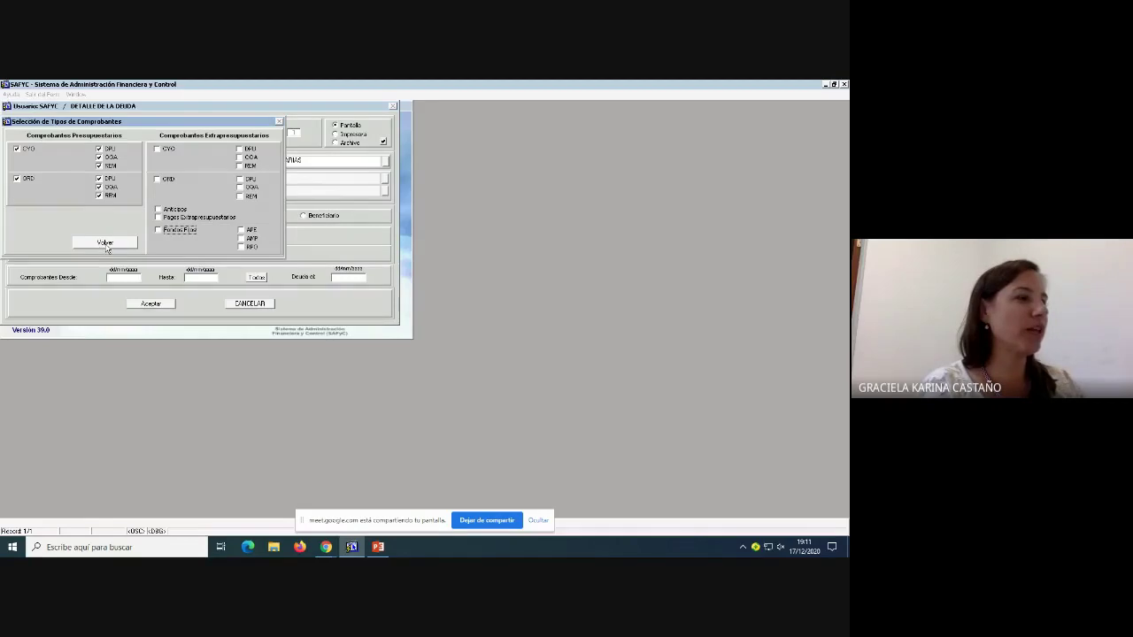
{"action": "left_click", "coordinate": [103, 244]}
Fill the 2020 date range, retype part of the Hasta date as '1/10', and run the report.
{"action": "left_click", "coordinate": [257, 278]}
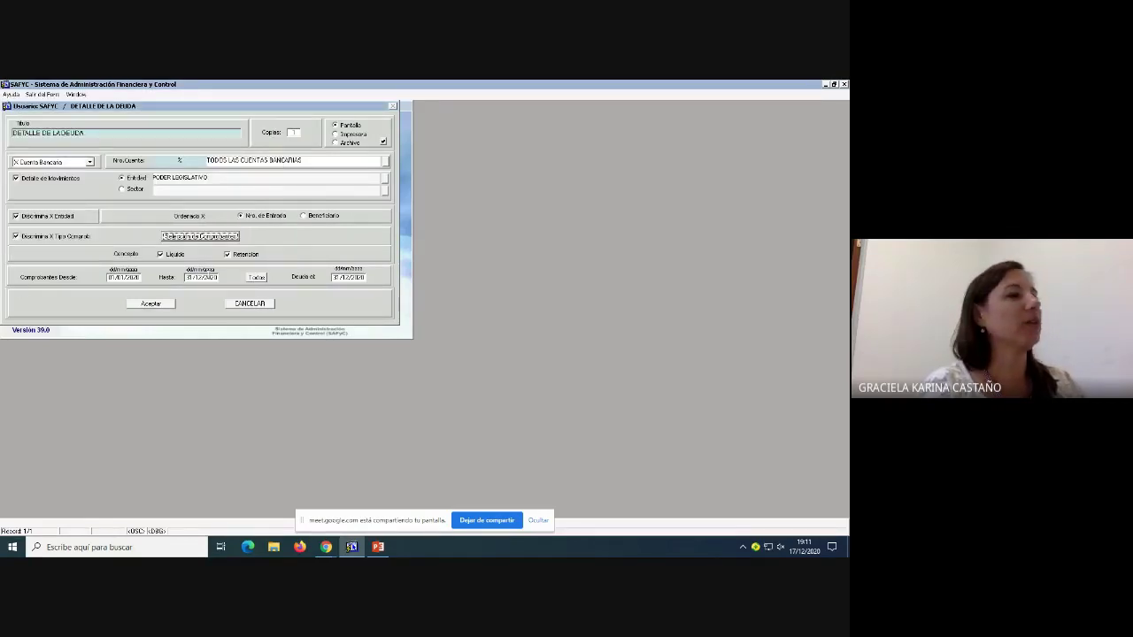
{"action": "left_click", "coordinate": [202, 277]}
{"action": "key", "text": "BackSpace"}
{"action": "key", "text": "BackSpace"}
{"action": "type", "text": "1/1"}
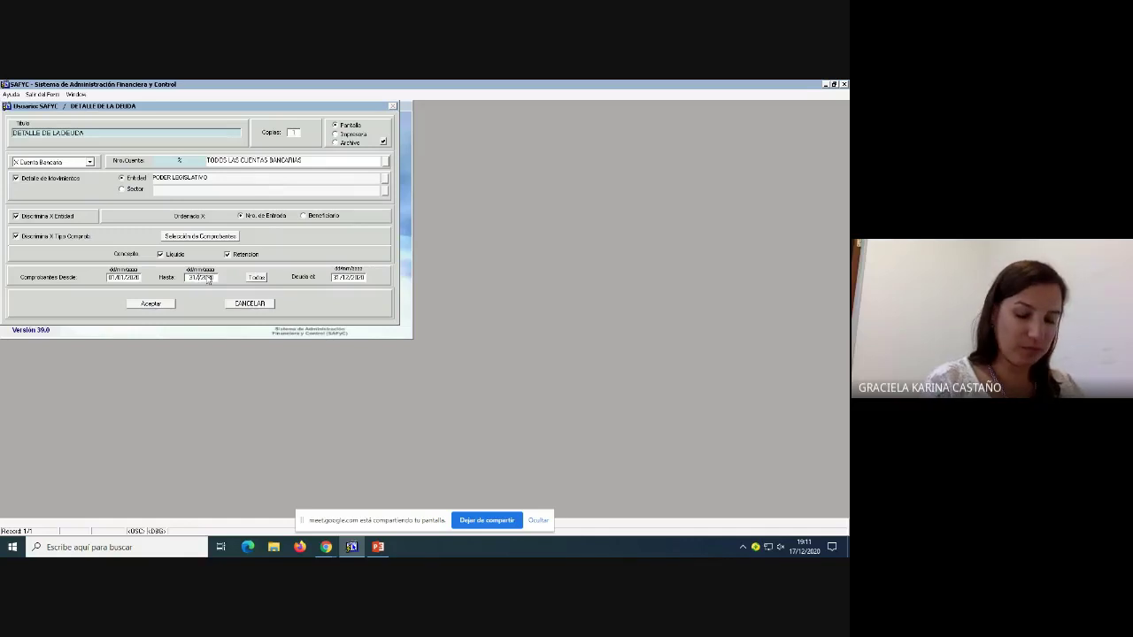
{"action": "type", "text": "0"}
{"action": "left_click", "coordinate": [149, 303]}
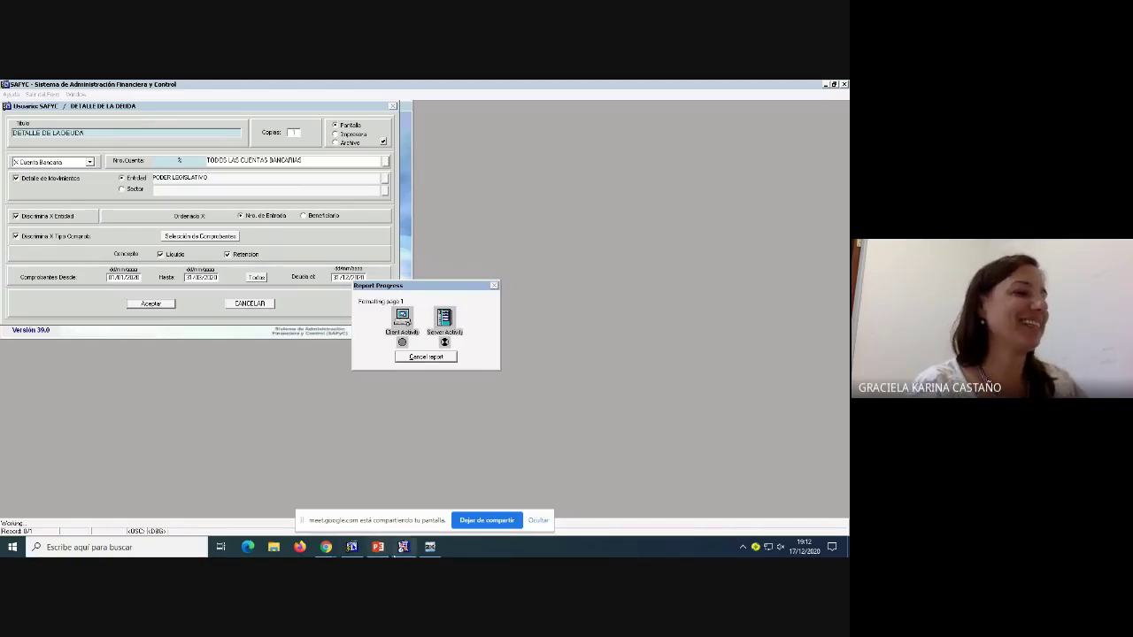
Wait for the PODER LEGISLATIVO debt-detail report to generate, review it, then close the preview.
{"action": "mouse_move", "coordinate": [386, 554]}
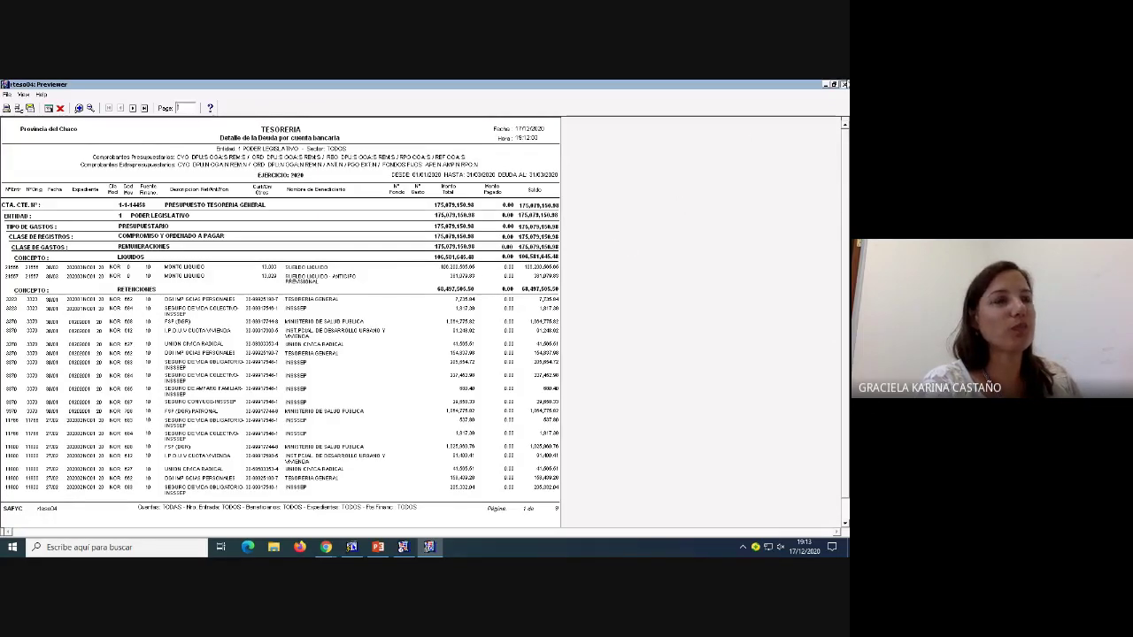
{"action": "left_click", "coordinate": [60, 108]}
Exit the Detalle de la Deuda form and open the Estado de Cuentas report from Tesorería.
{"action": "left_click", "coordinate": [244, 305]}
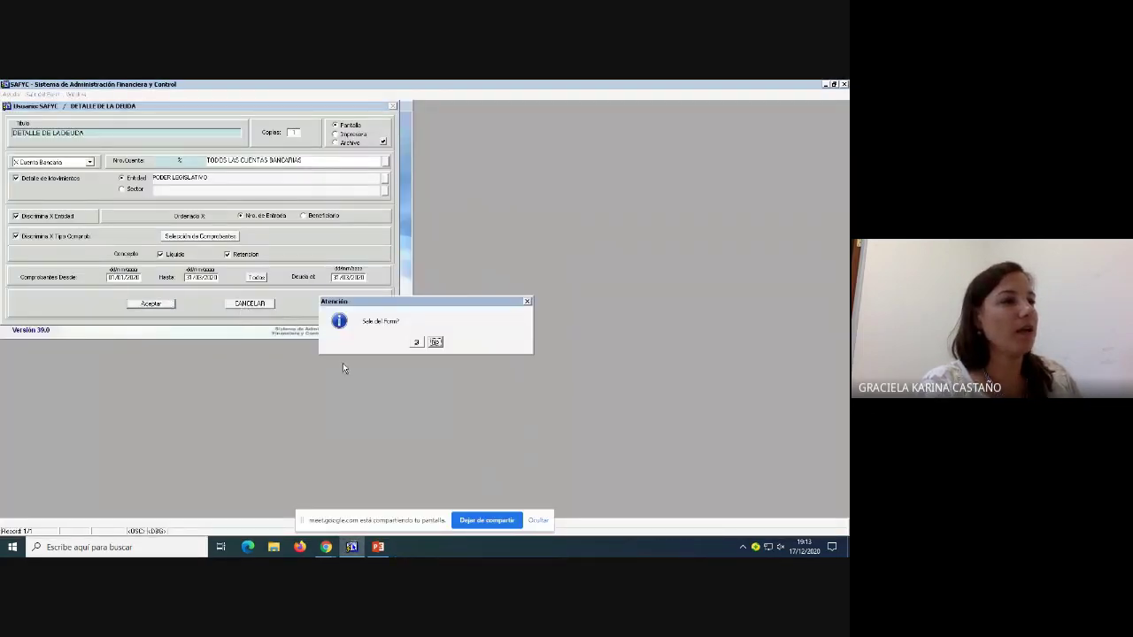
{"action": "left_click", "coordinate": [417, 343]}
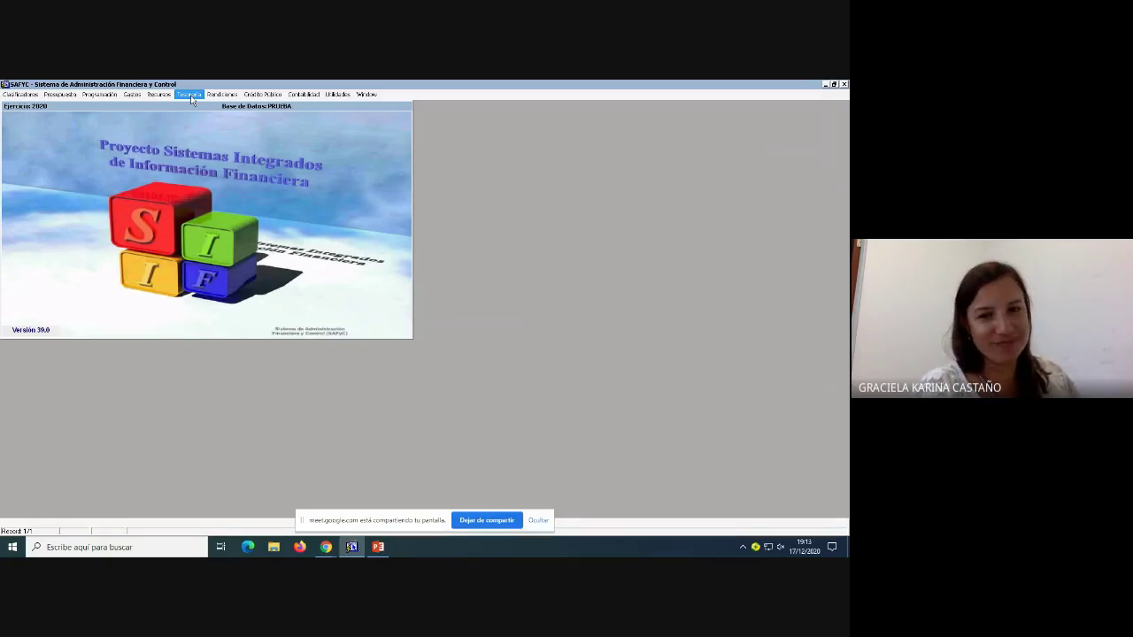
{"action": "left_click", "coordinate": [191, 95]}
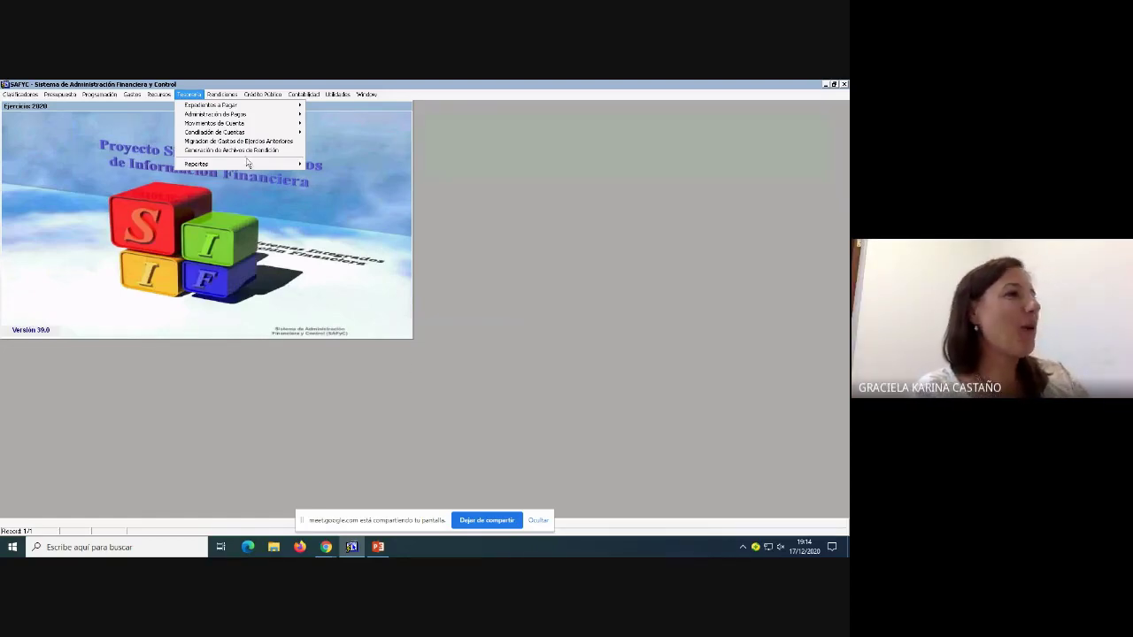
{"action": "mouse_move", "coordinate": [264, 166]}
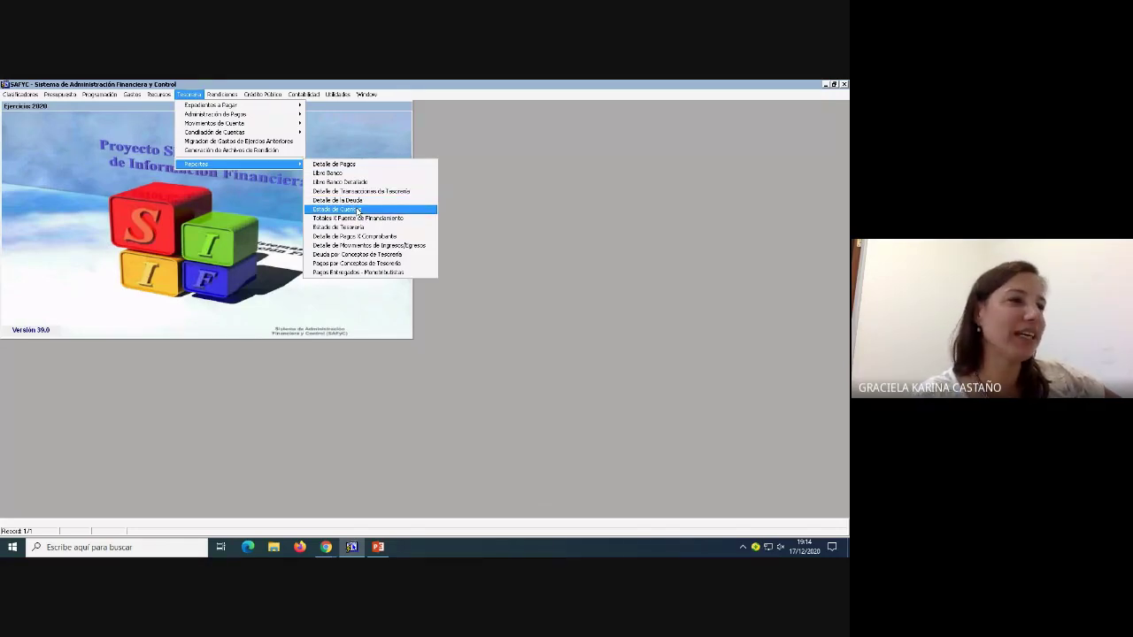
{"action": "left_click", "coordinate": [358, 210]}
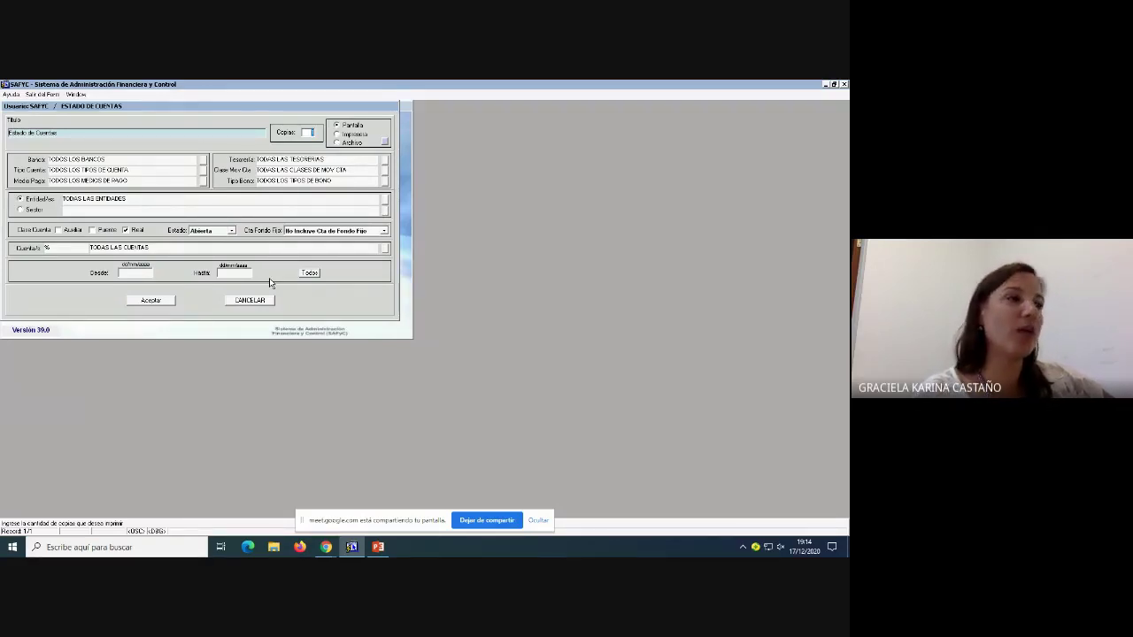
Run the Estado de Cuentas report for INSTITUTO DE COLONIZACION over all of 2020.
{"action": "left_click", "coordinate": [309, 273]}
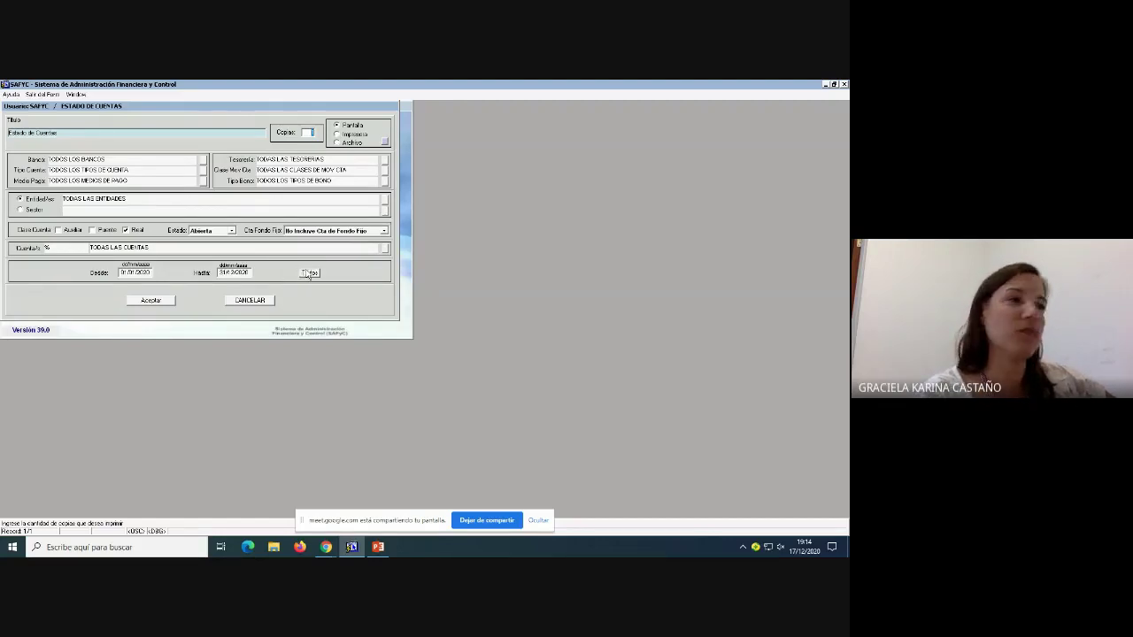
{"action": "left_click", "coordinate": [385, 201]}
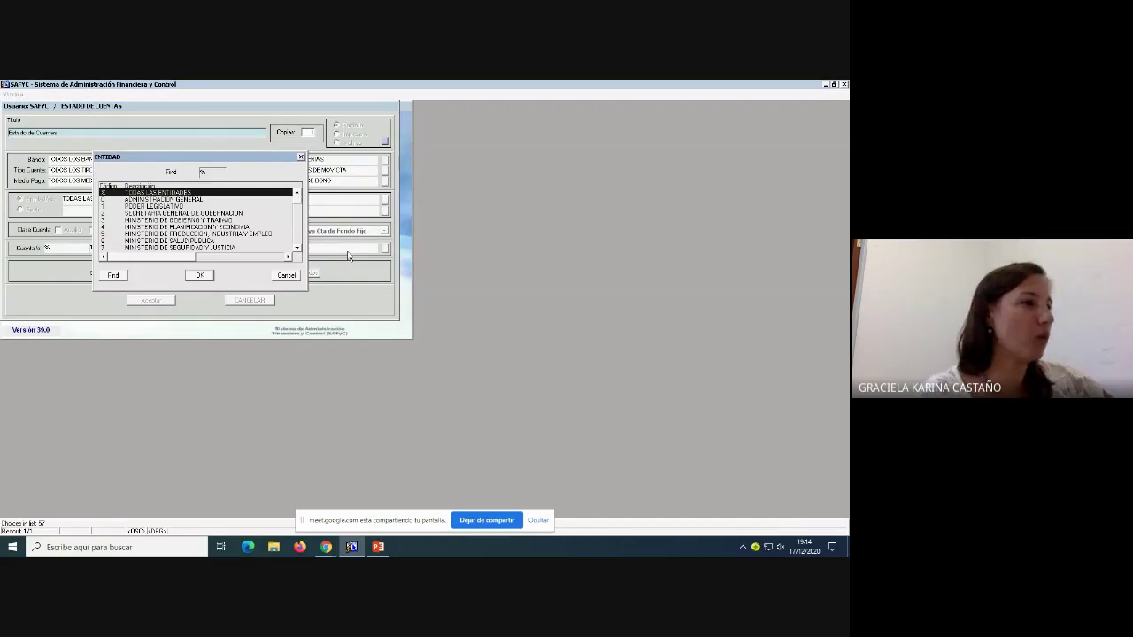
{"action": "key", "text": "Down"}
{"action": "key", "text": "Down"}
{"action": "key", "text": "Down"}
{"action": "key", "text": "Down"}
{"action": "key", "text": "Down"}
{"action": "key", "text": "Down"}
{"action": "key", "text": "Down"}
{"action": "key", "text": "Down"}
{"action": "key", "text": "Down"}
{"action": "key", "text": "Down"}
{"action": "key", "text": "Down"}
{"action": "key", "text": "Down"}
{"action": "key", "text": "Down"}
{"action": "key", "text": "Down"}
{"action": "key", "text": "Down"}
{"action": "key", "text": "Down"}
{"action": "key", "text": "Down"}
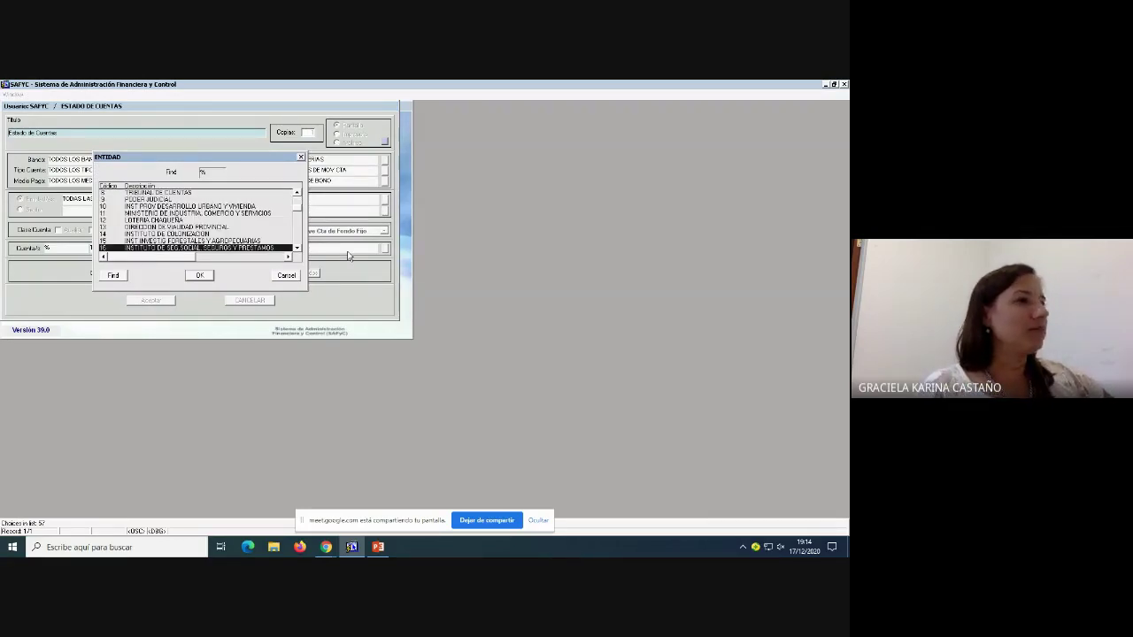
{"action": "key", "text": "Up"}
{"action": "key", "text": "Up"}
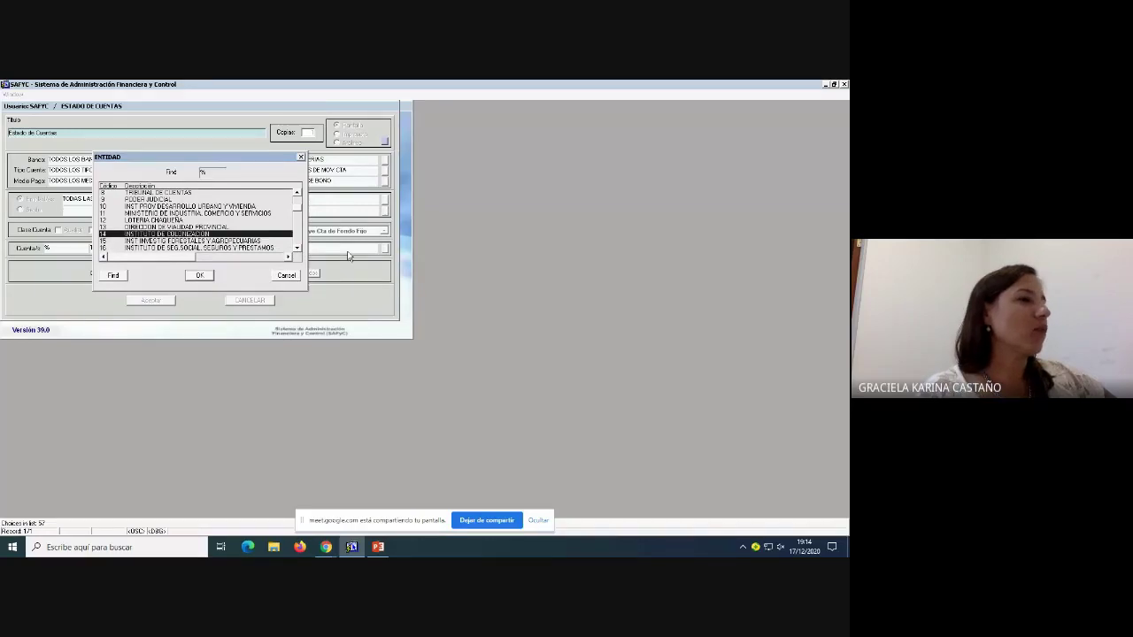
{"action": "key", "text": "Return"}
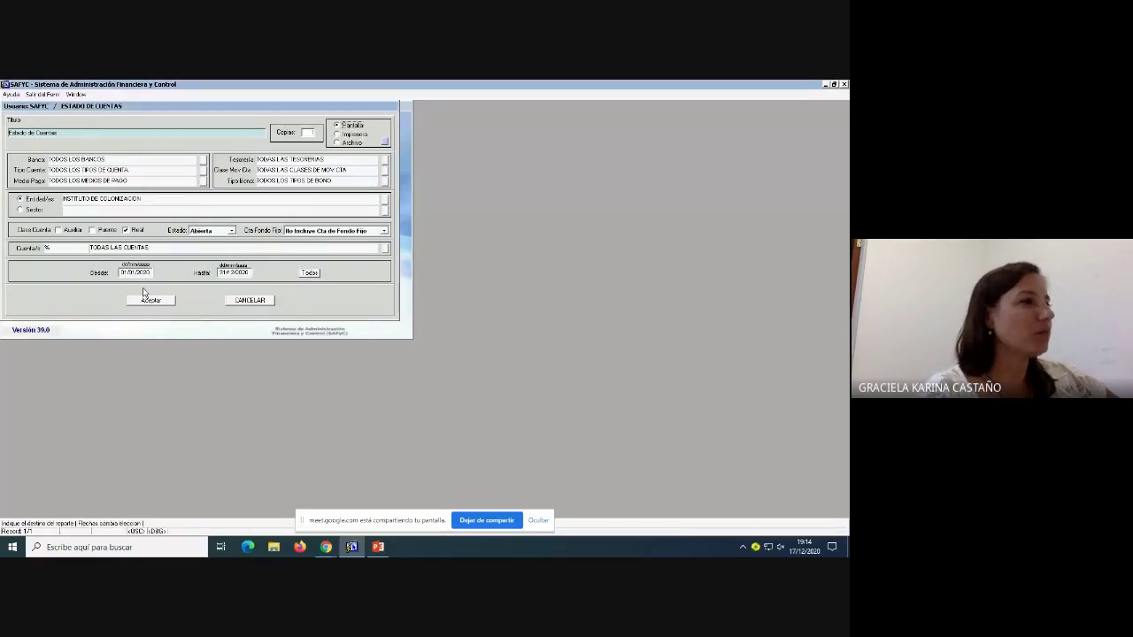
{"action": "left_click", "coordinate": [151, 302]}
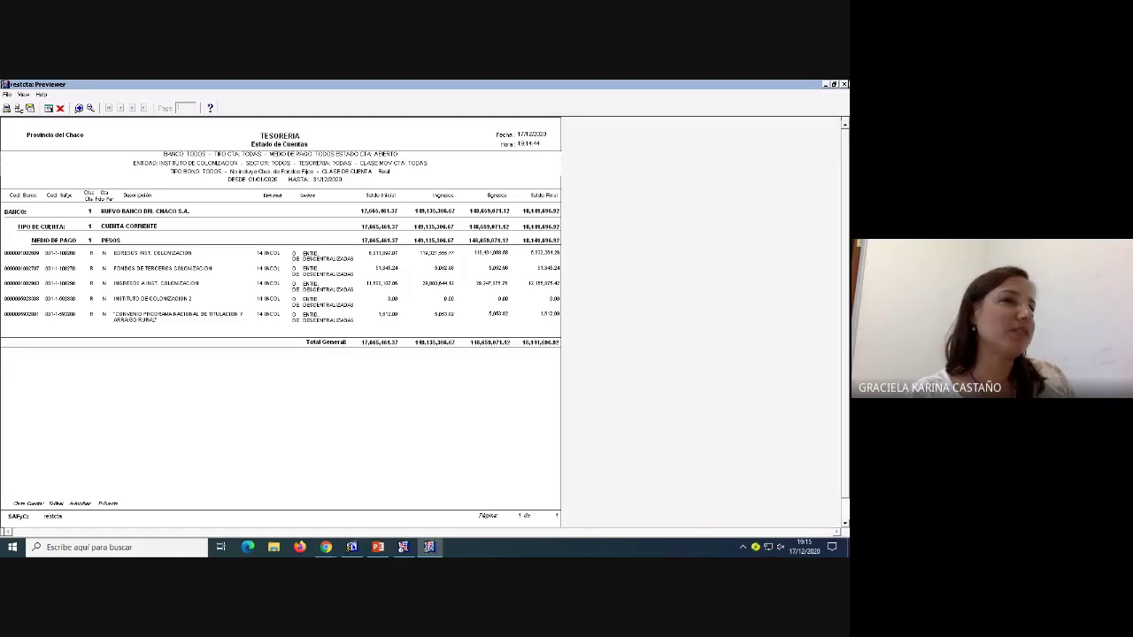
Close the Estado de Cuentas preview and confirm leaving its report form.
{"action": "left_click", "coordinate": [843, 84]}
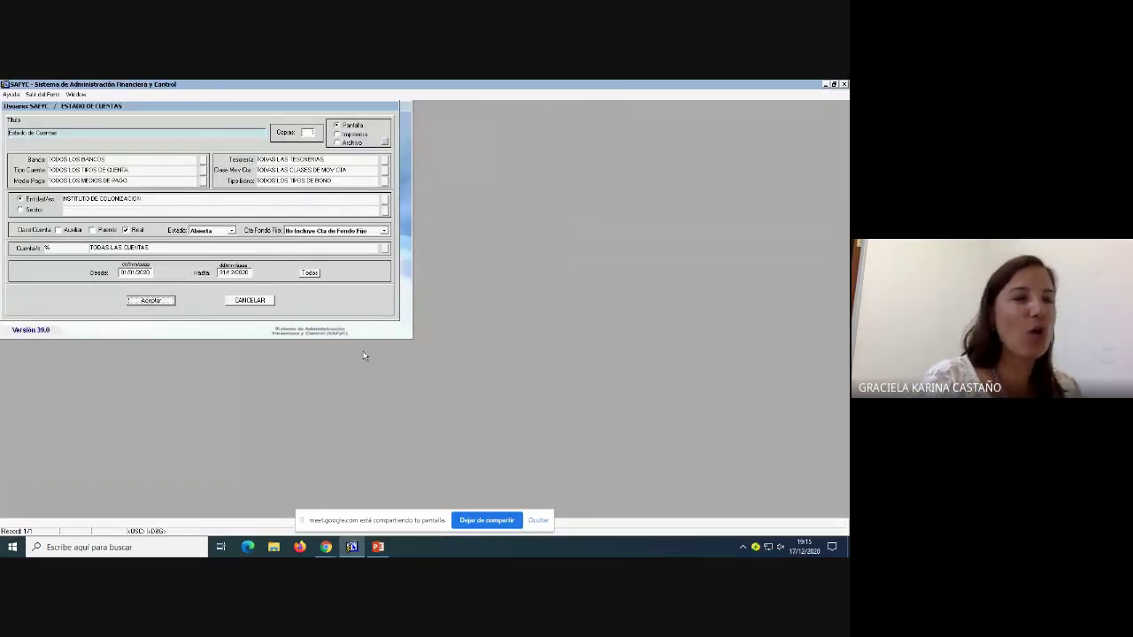
{"action": "left_click", "coordinate": [266, 302]}
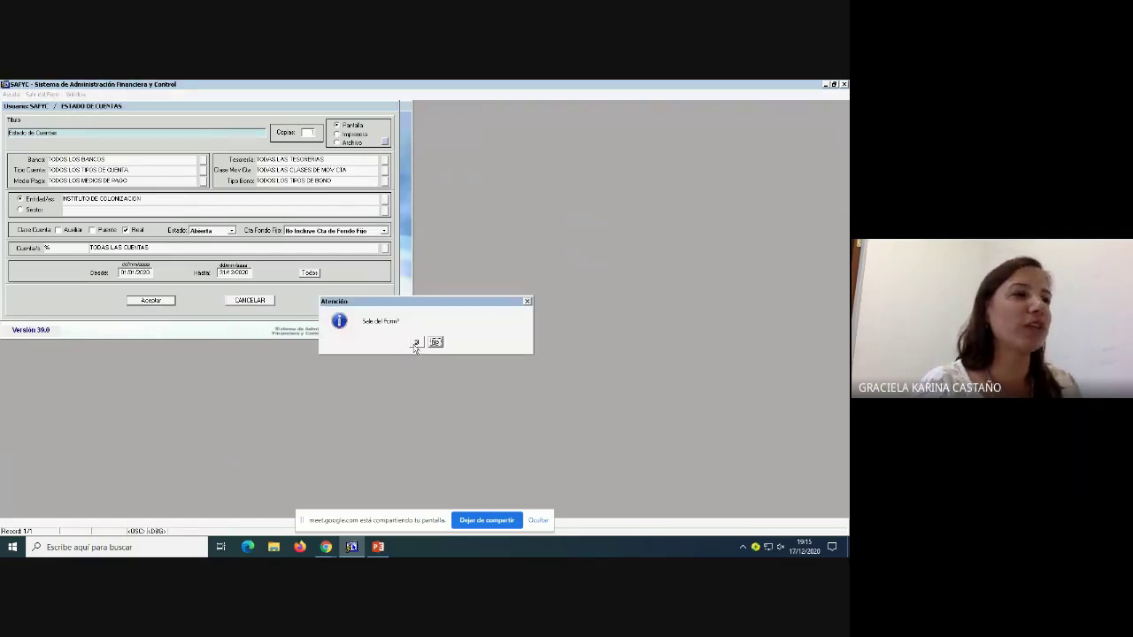
{"action": "left_click", "coordinate": [415, 343]}
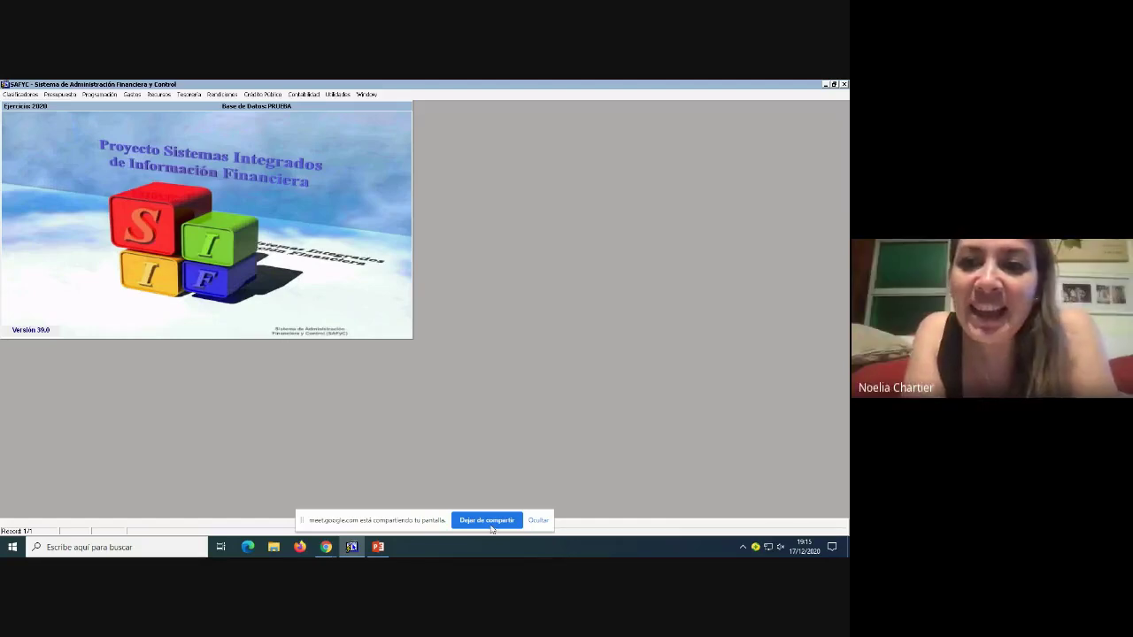
Bring the Google Meet window forward and open the stop-presenting options.
{"action": "mouse_move", "coordinate": [326, 547]}
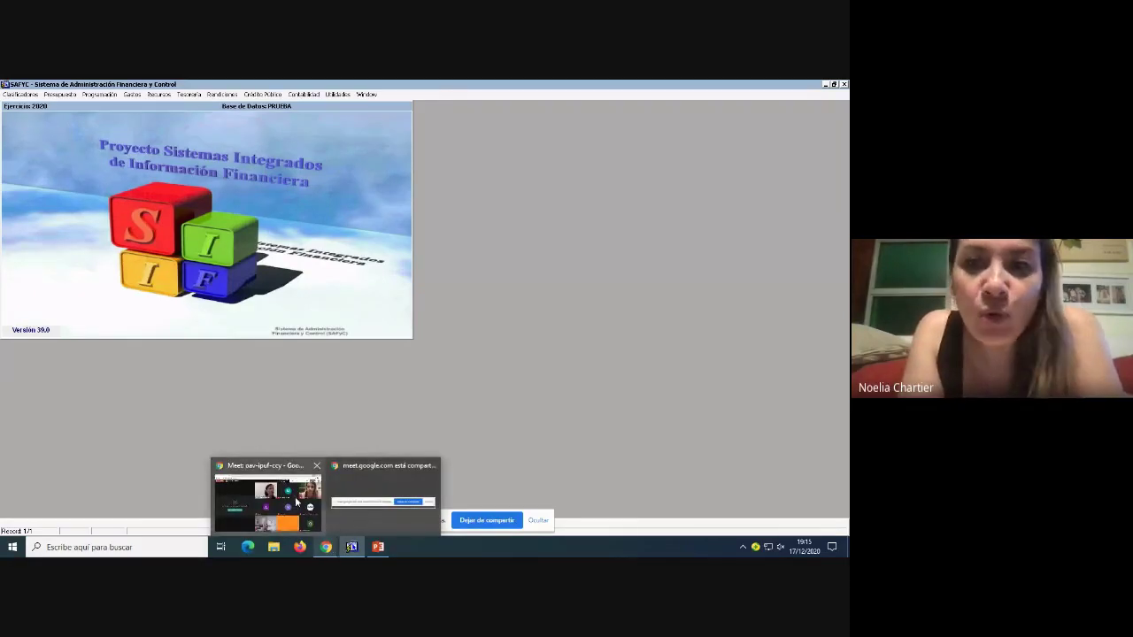
{"action": "mouse_move", "coordinate": [317, 524]}
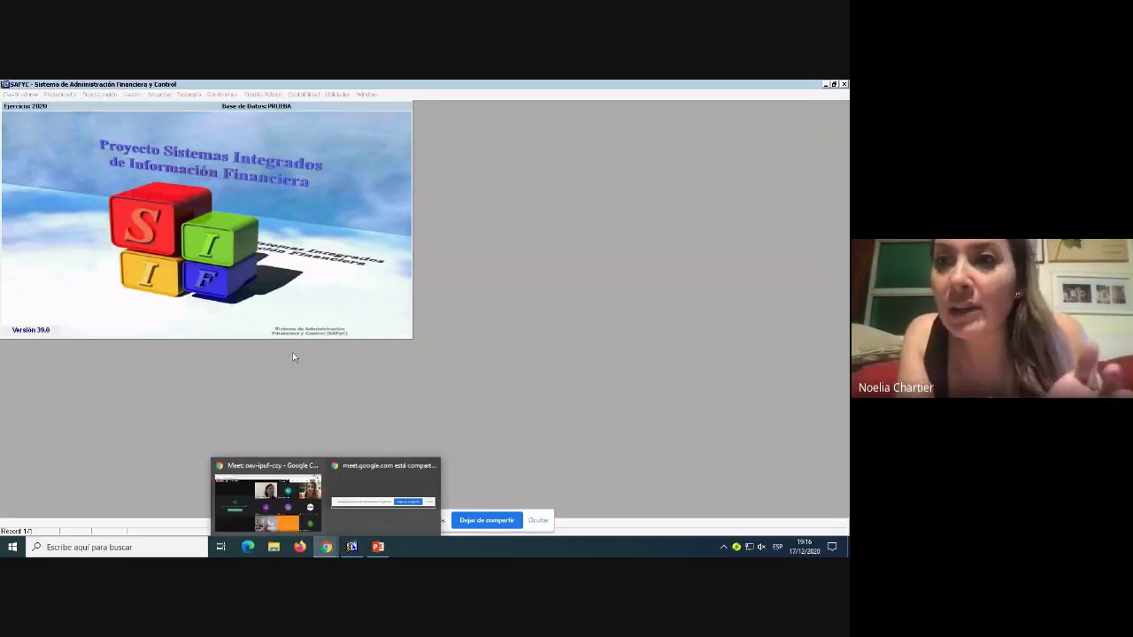
{"action": "left_click", "coordinate": [285, 484]}
{"action": "left_click", "coordinate": [775, 521]}
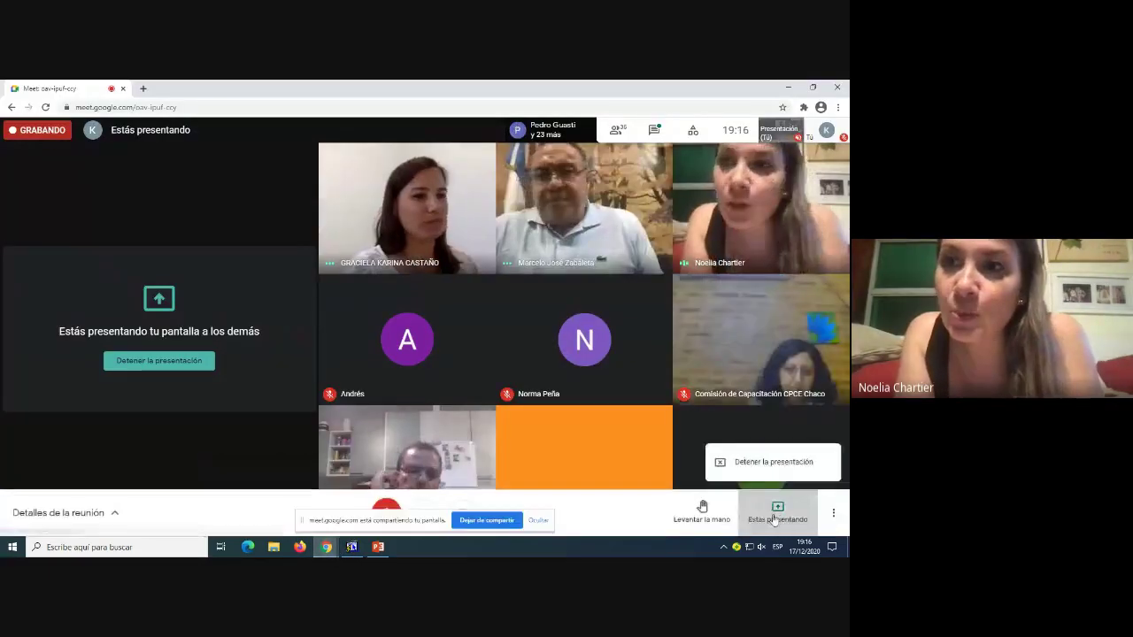